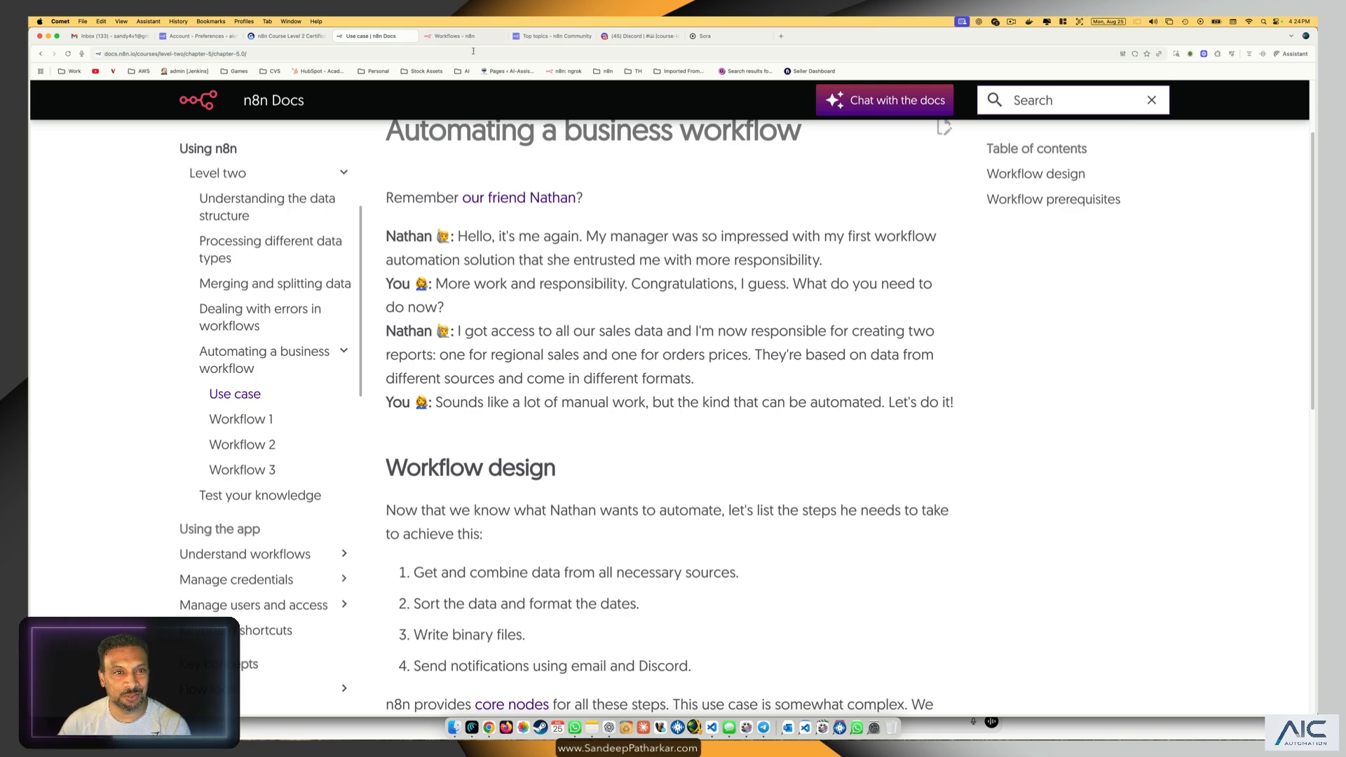
Switch to the n8n Course Level 2 Certification deck and present it from the Business Workflow slide
left_click(290, 38)
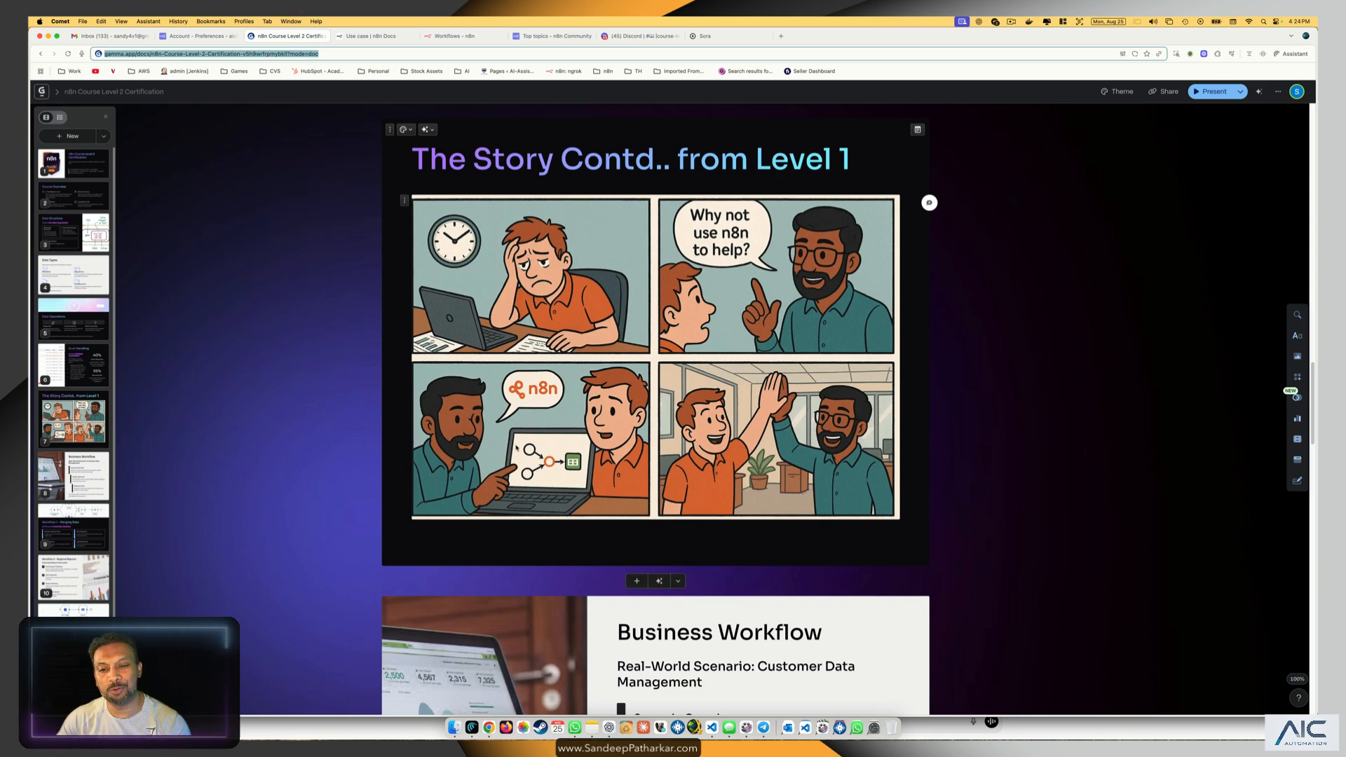
scroll(519, 445, "up", 1)
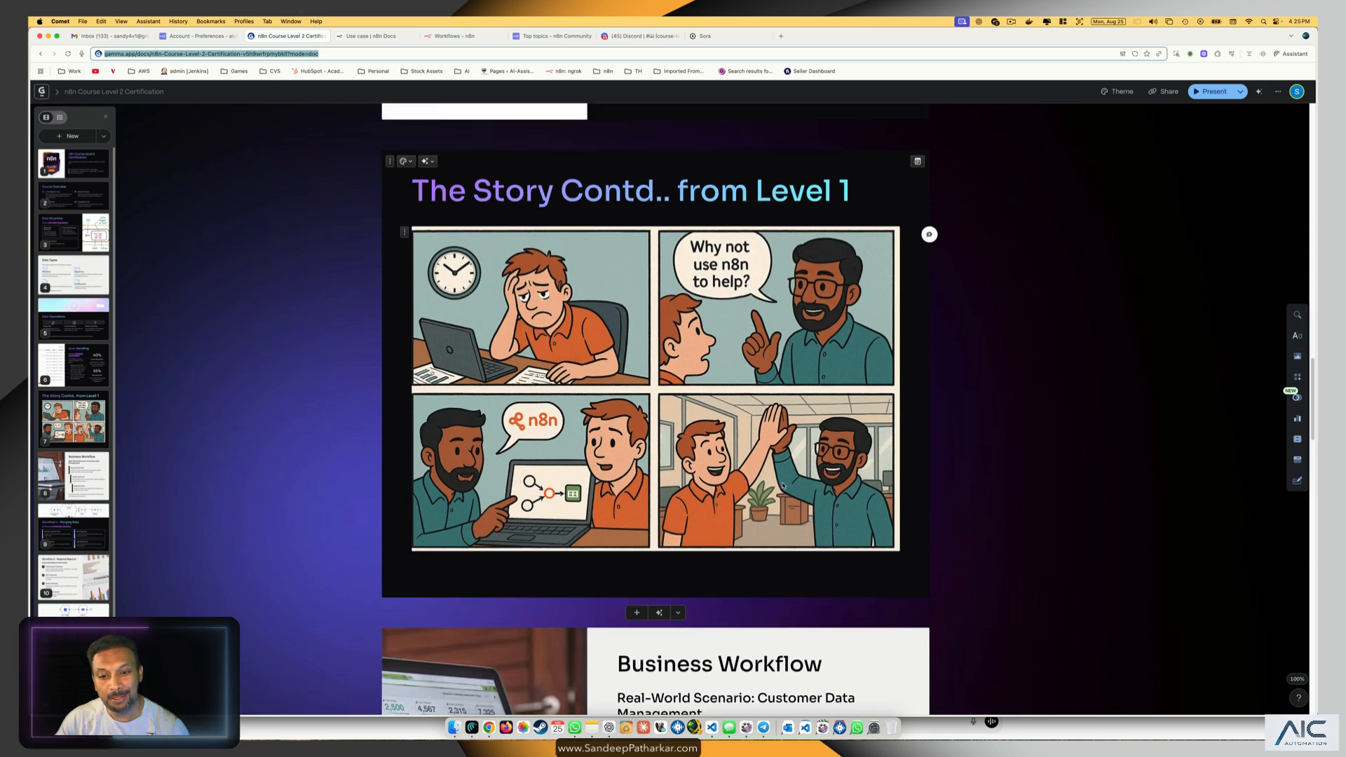
scroll(783, 486, "down", 1)
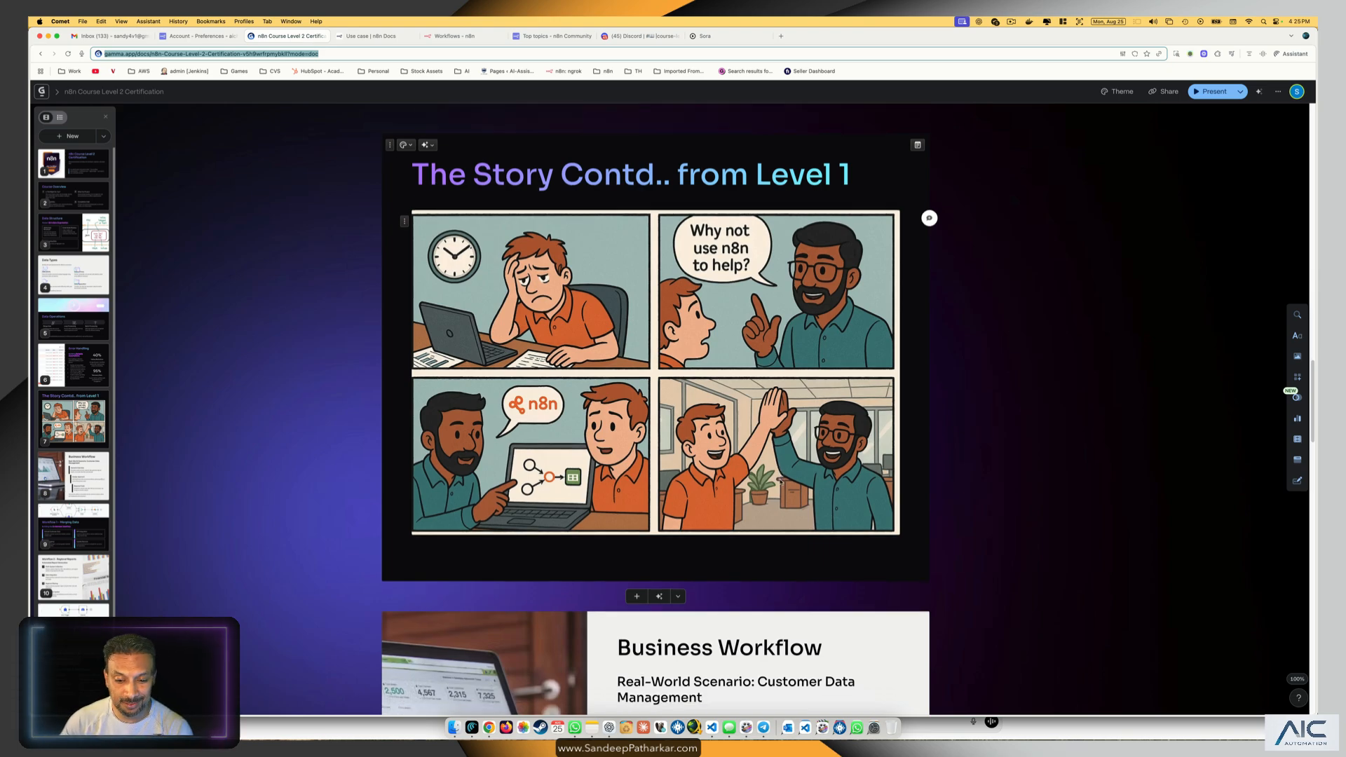
scroll(780, 482, "down", 5)
scroll(780, 482, "down", 3)
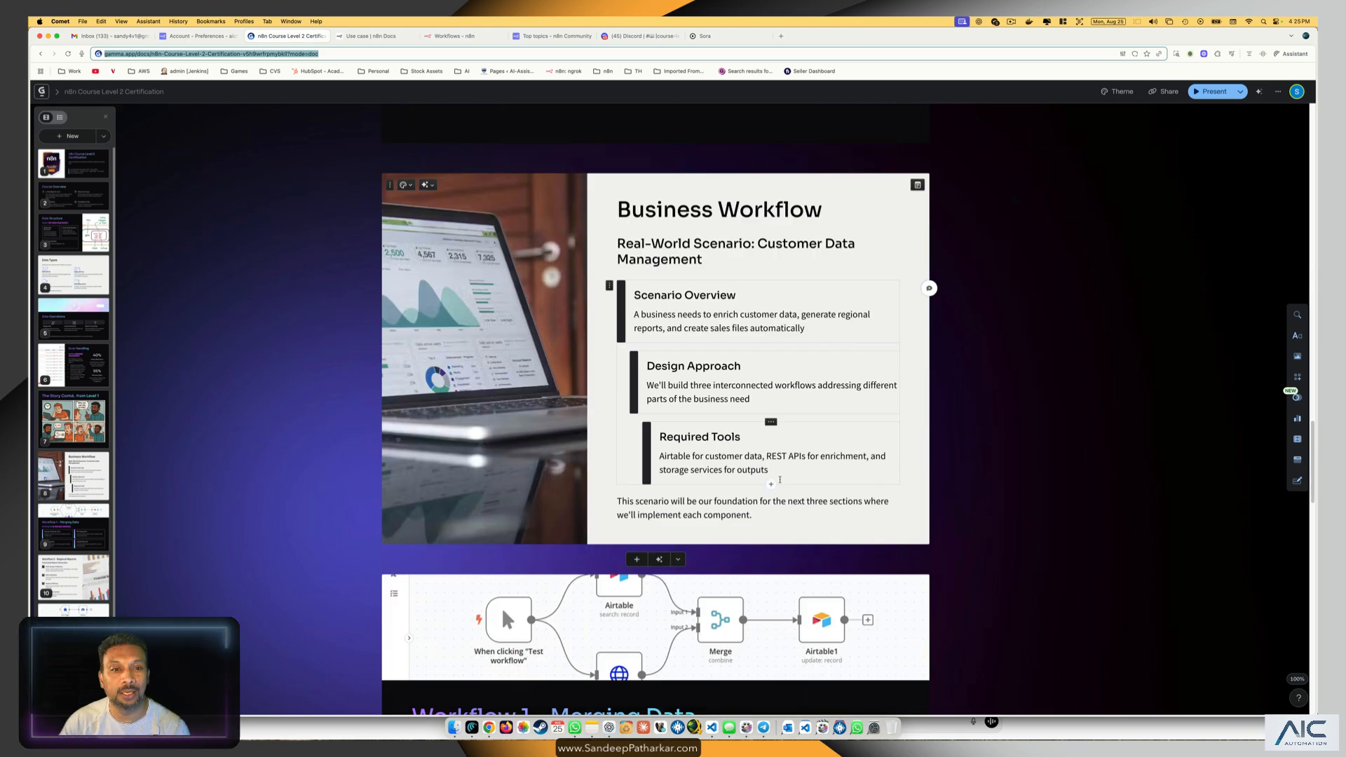
scroll(780, 481, "up", 1)
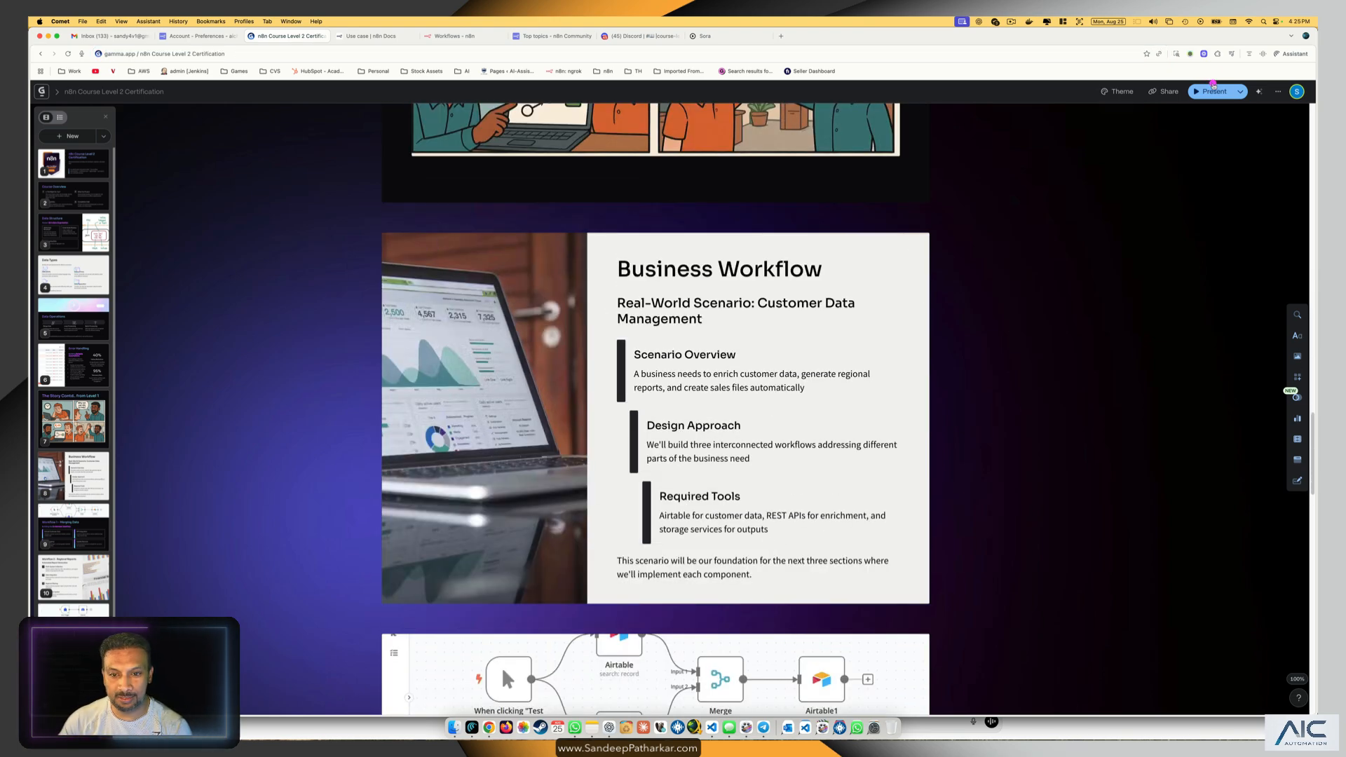
left_click(1211, 91)
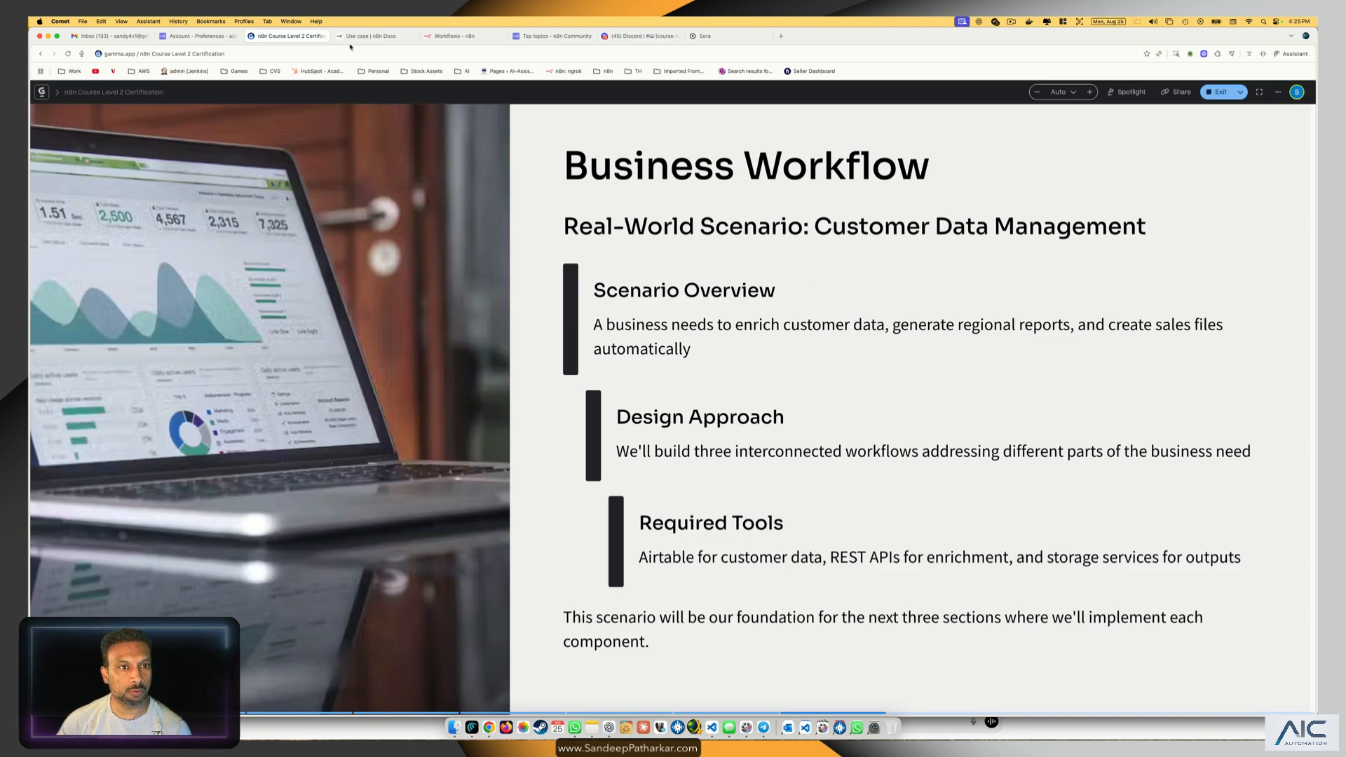
Read the workflow design steps and workflow prerequisites on the n8n Docs use case page
left_click(372, 37)
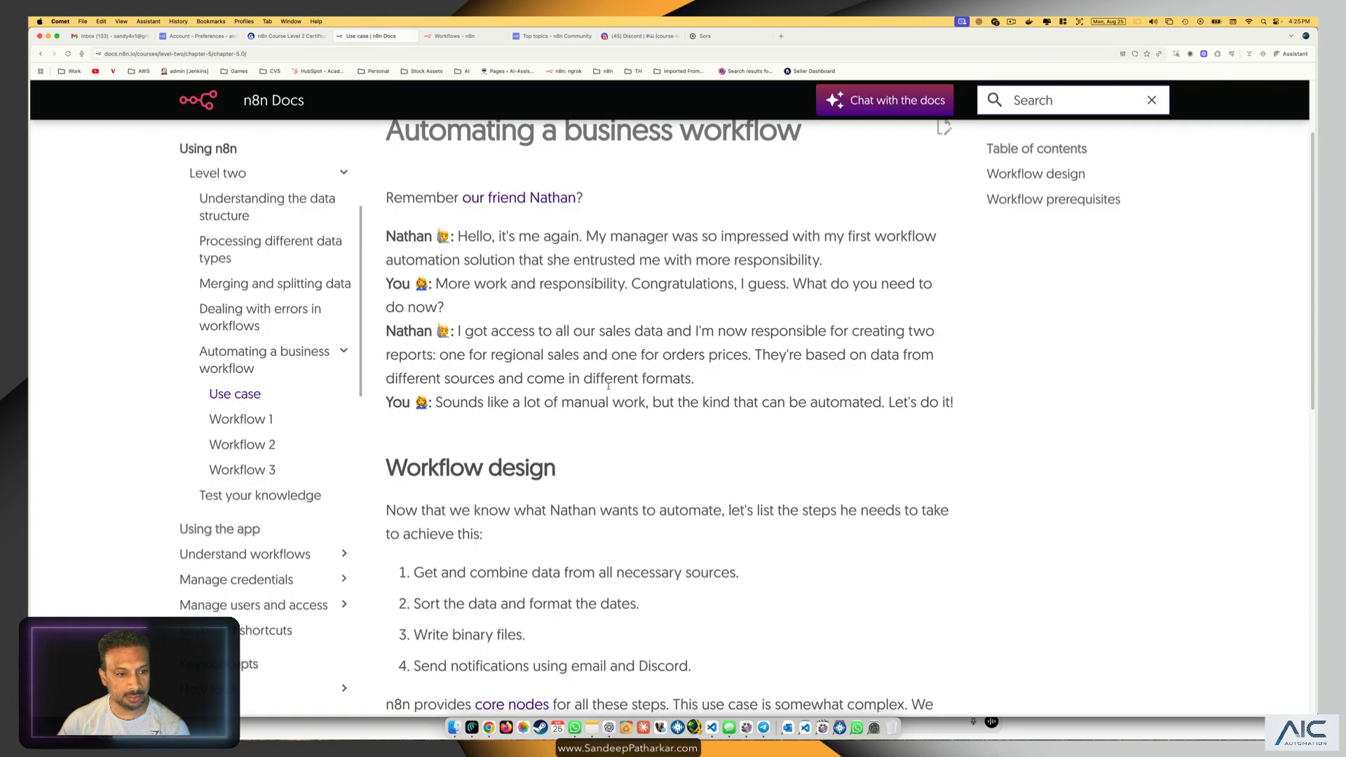
scroll(602, 349, "down", 5)
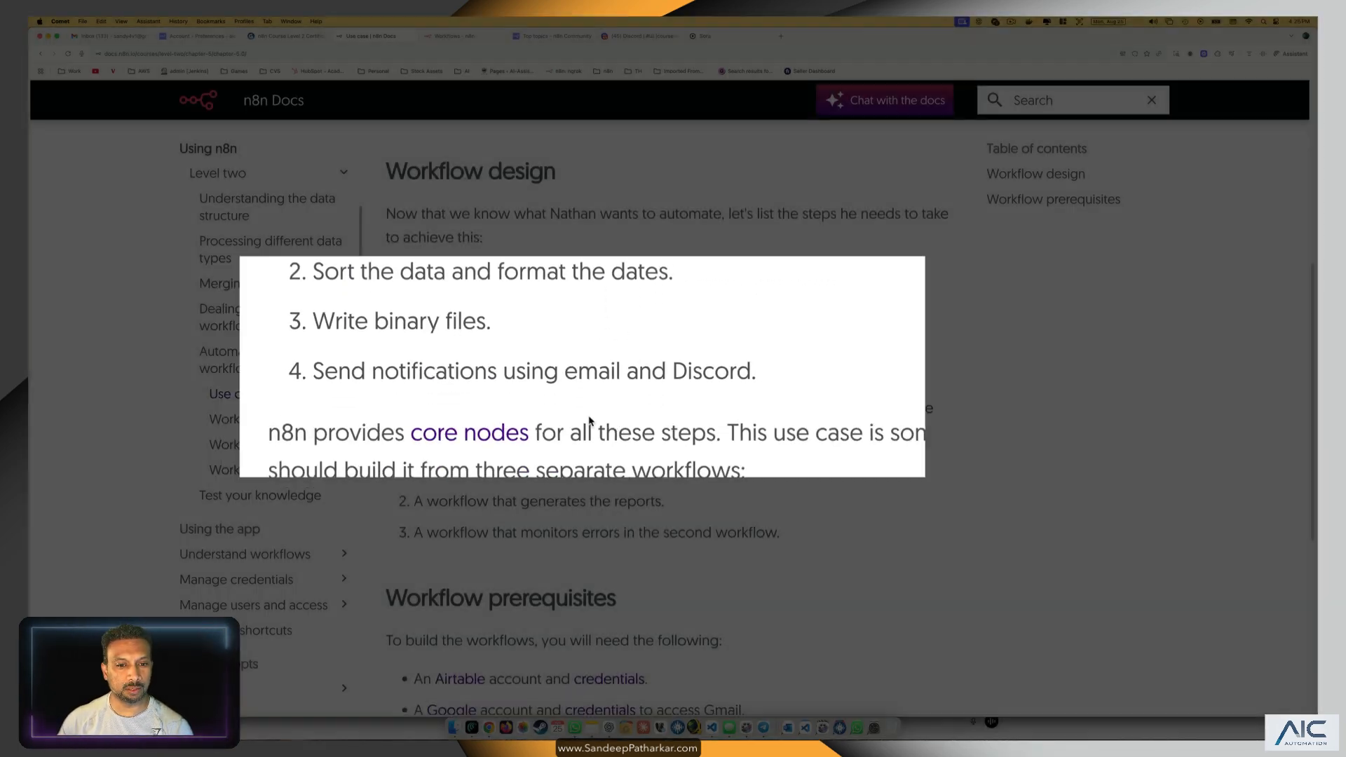
scroll(593, 421, "down", 1)
left_click_drag(529, 370, 591, 370)
left_click(589, 366)
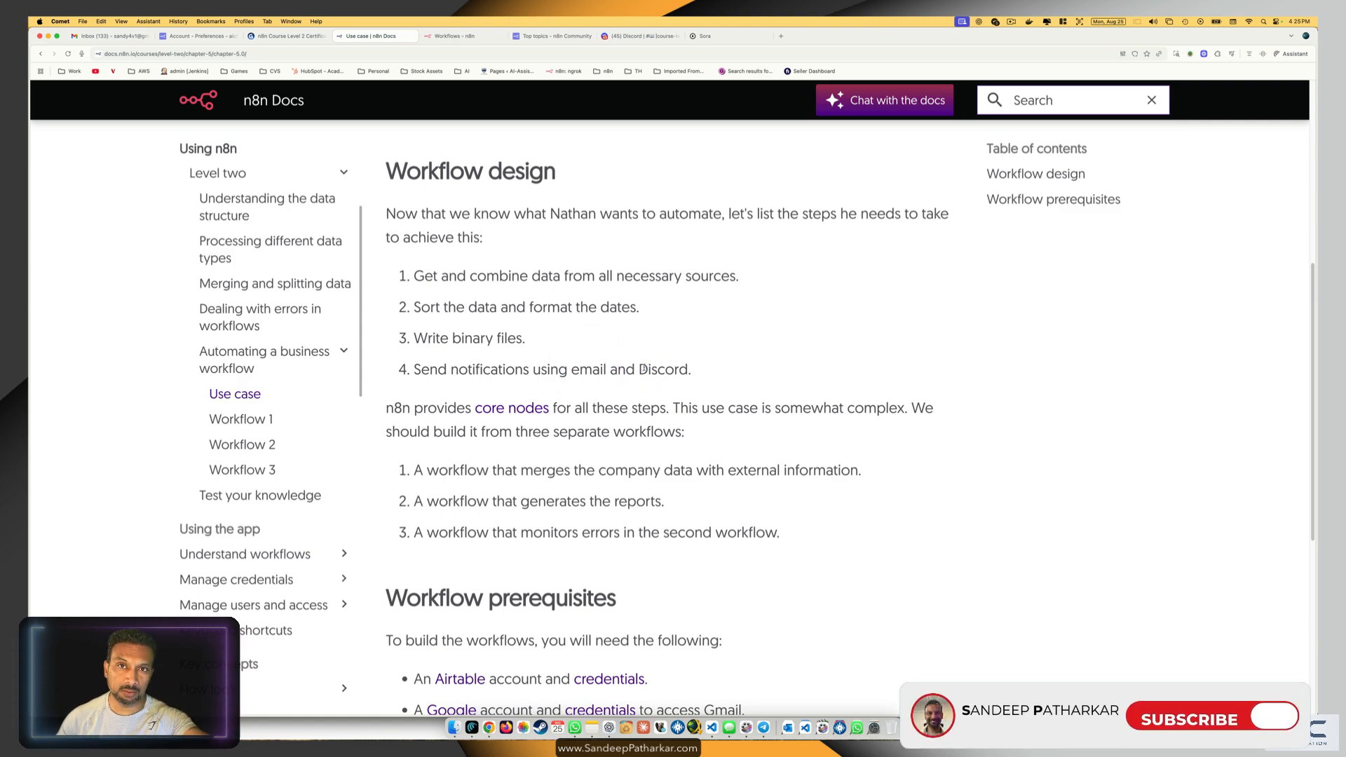
scroll(601, 431, "down", 1)
scroll(602, 431, "down", 2)
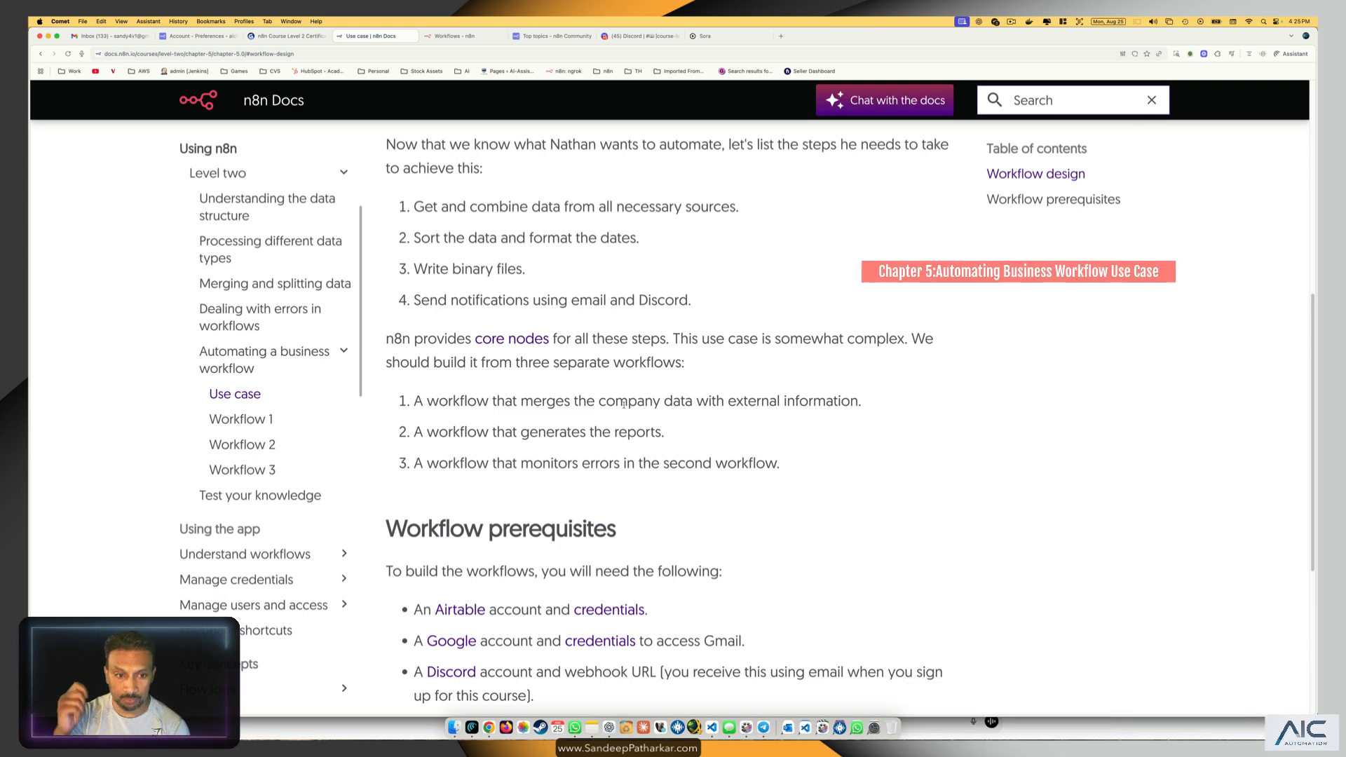
scroll(522, 391, "down", 5)
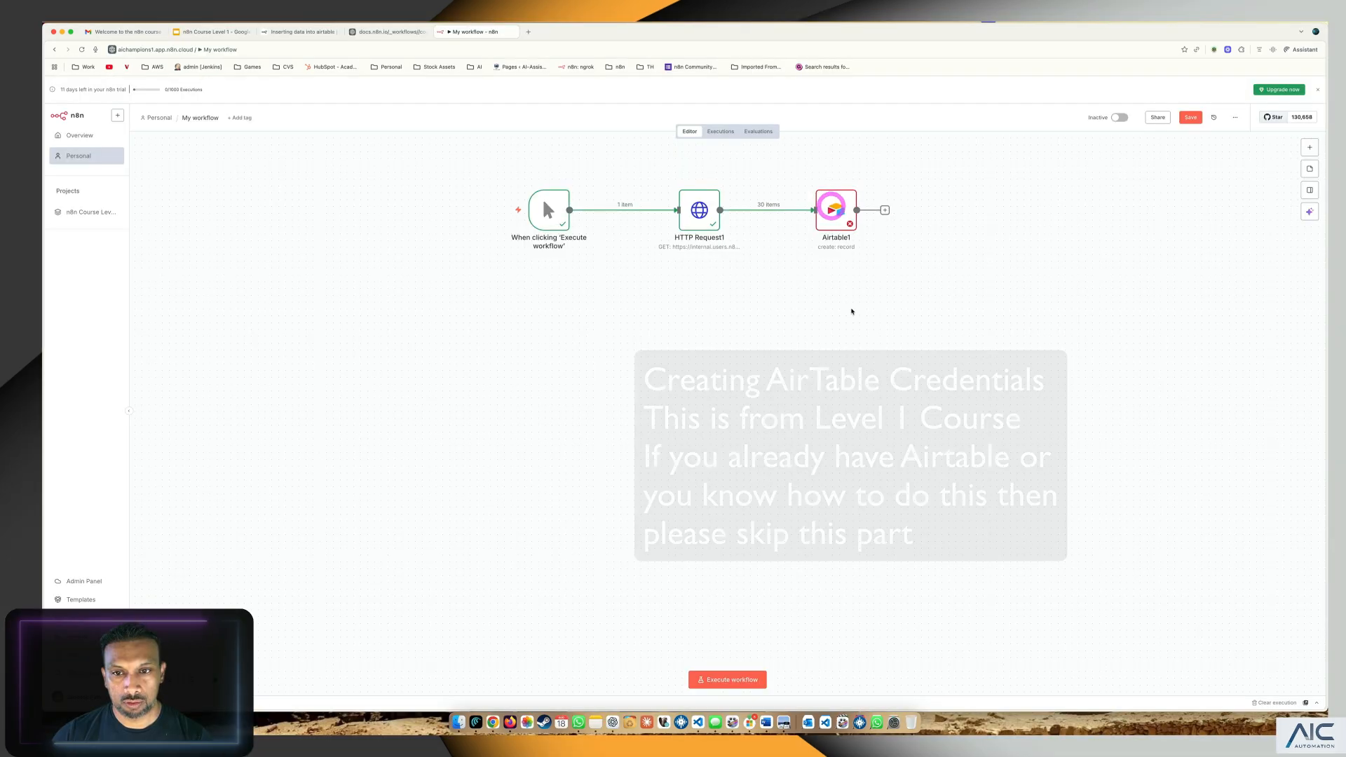
Check the available credential choices in the Airtable1 node, then return to the workflow canvas
double_click(833, 210)
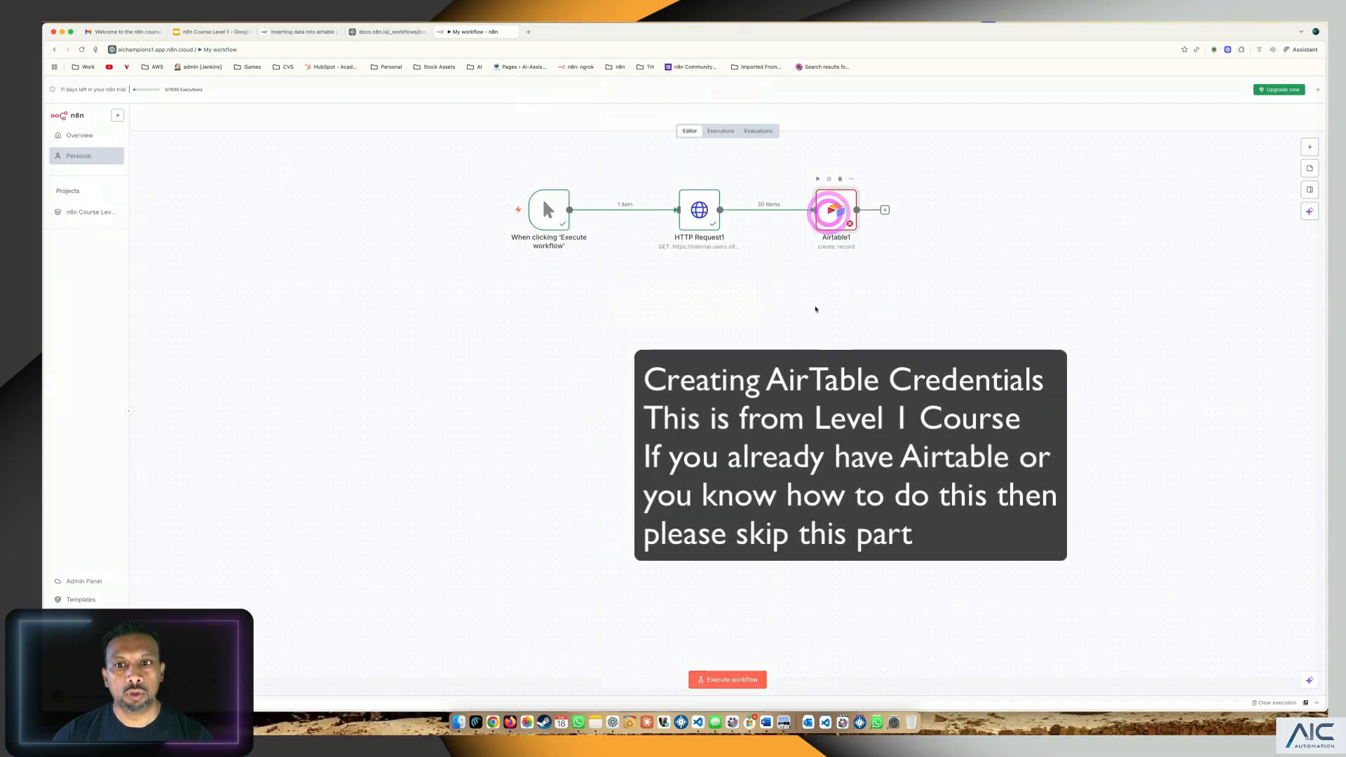
left_click(678, 144)
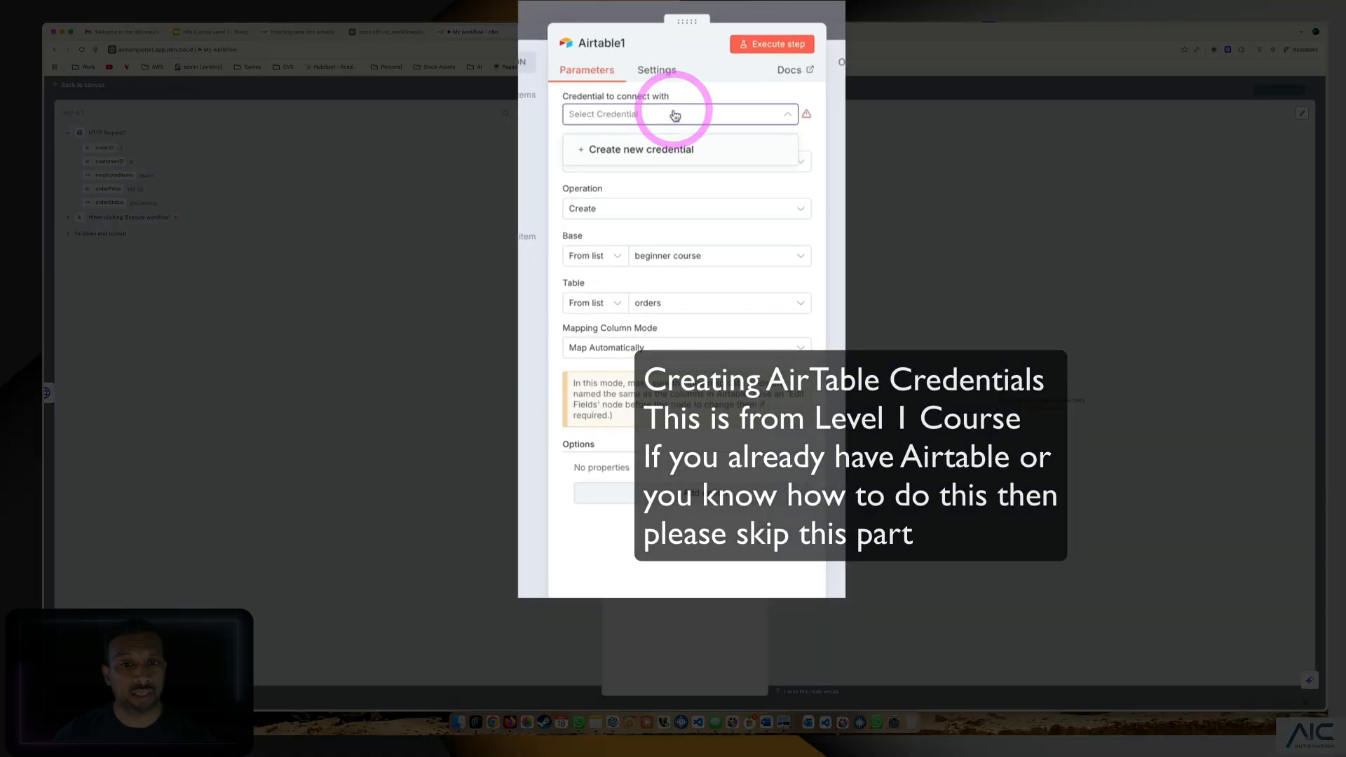
left_click(678, 145)
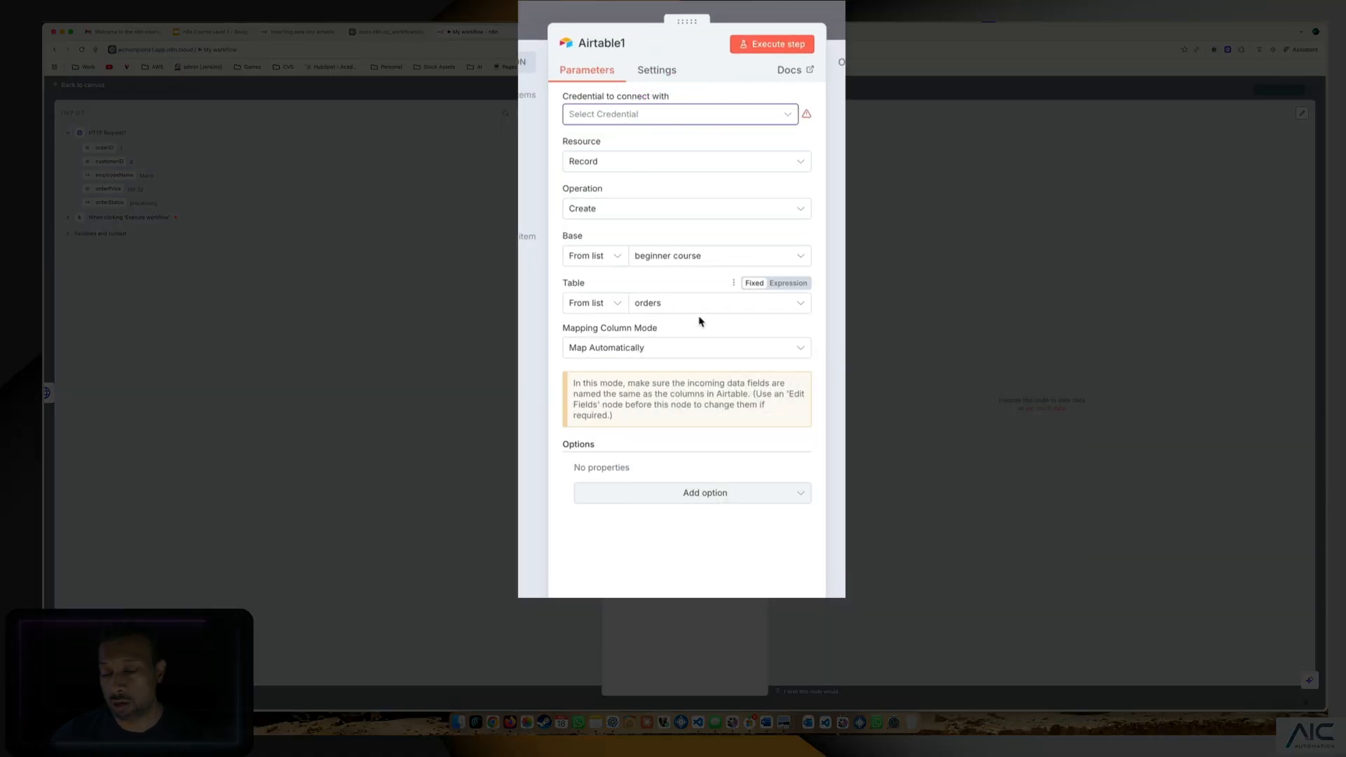
left_click(94, 85)
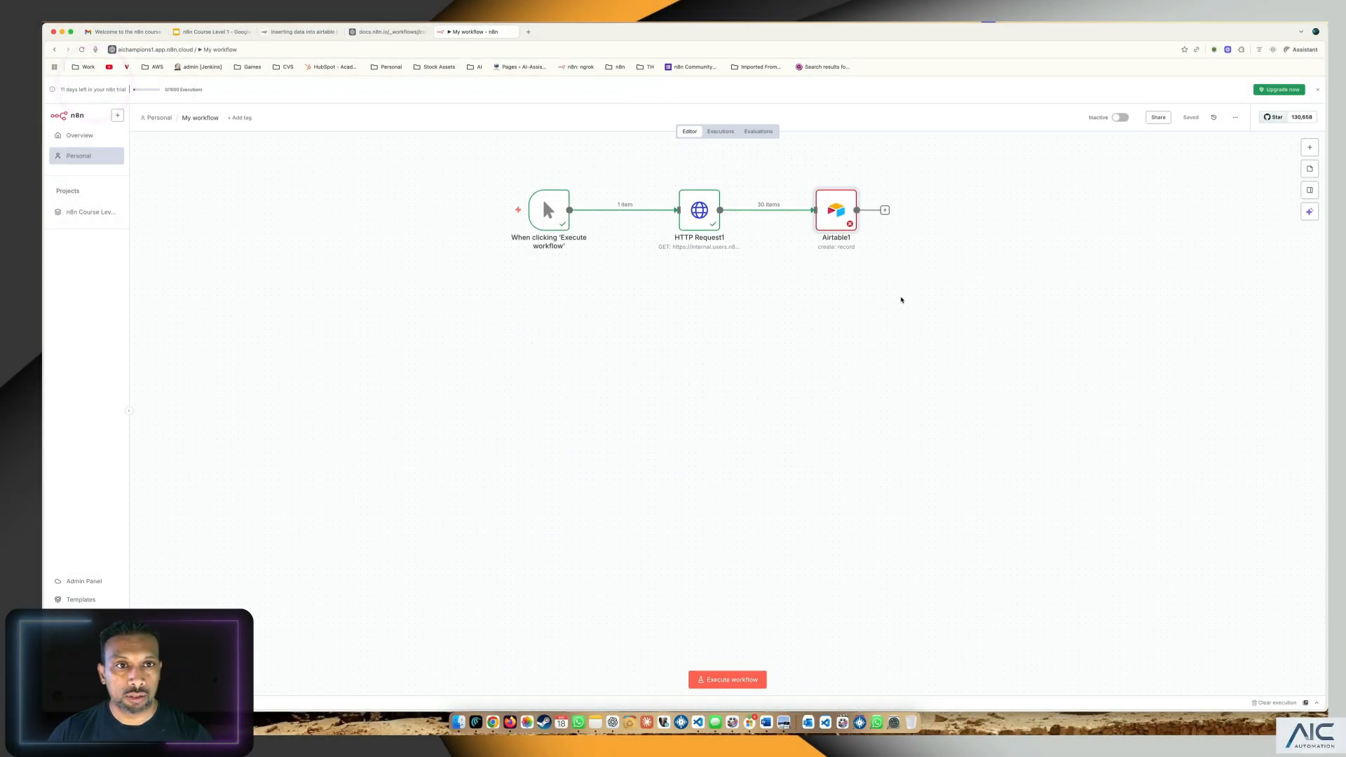
Close the raw workflow JSON page and open the Airtable account creation link from the Inserting data into Airtable docs page
left_click(372, 31)
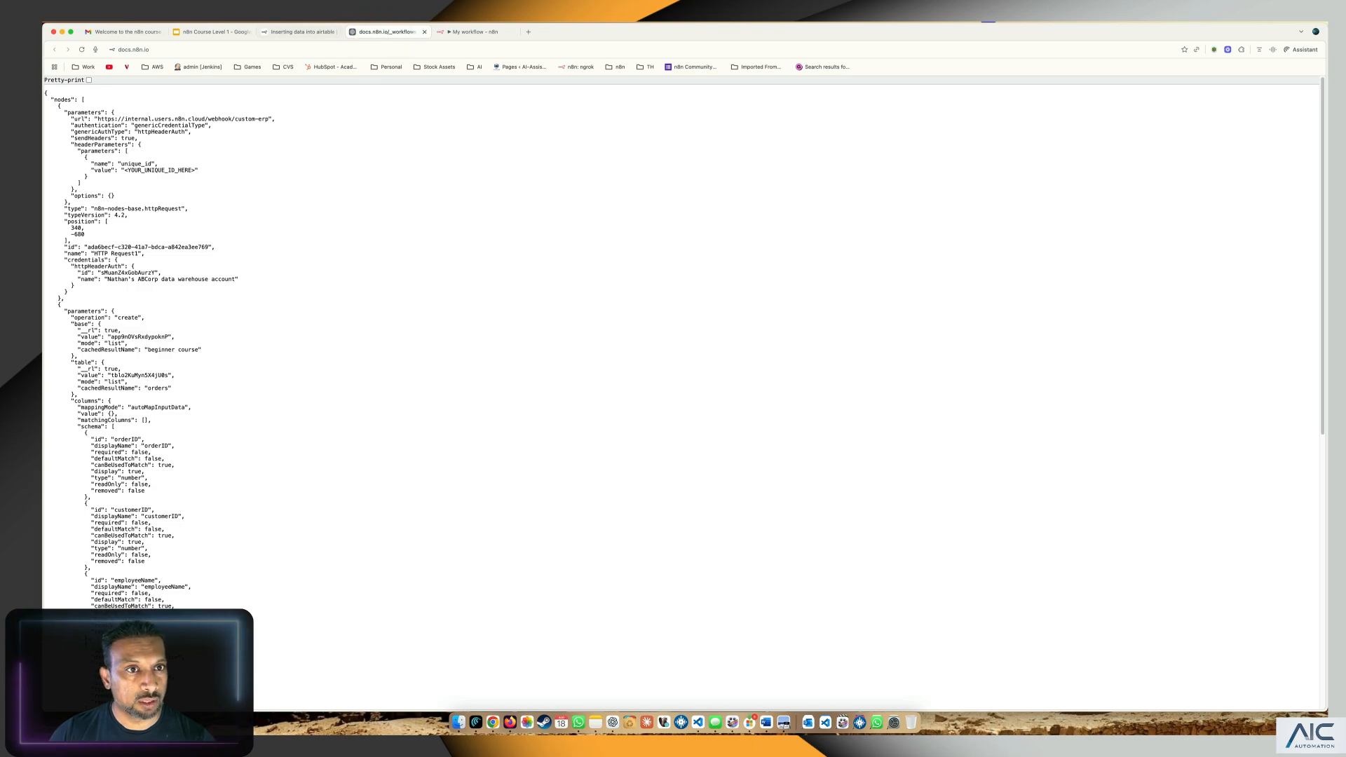
left_click(425, 32)
left_click(211, 32)
left_click(295, 32)
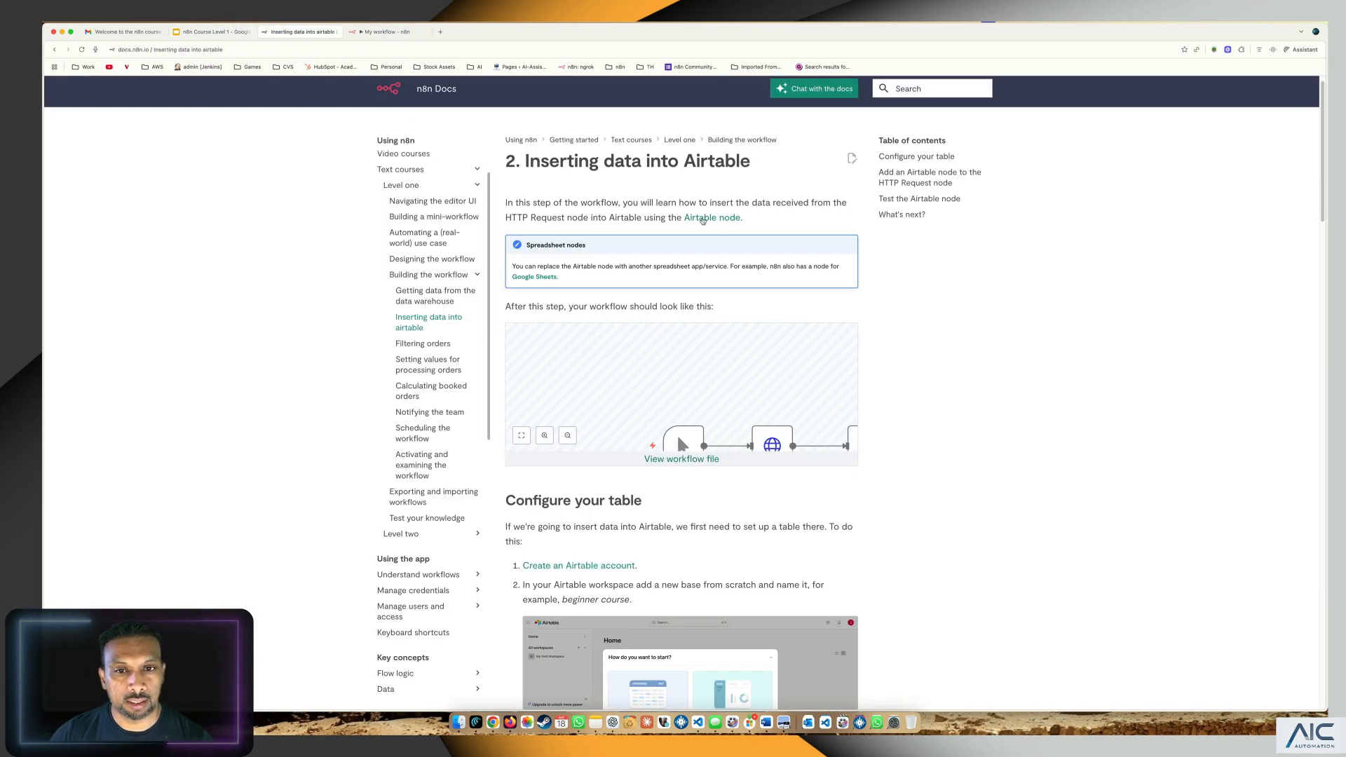
scroll(705, 223, "down", 5)
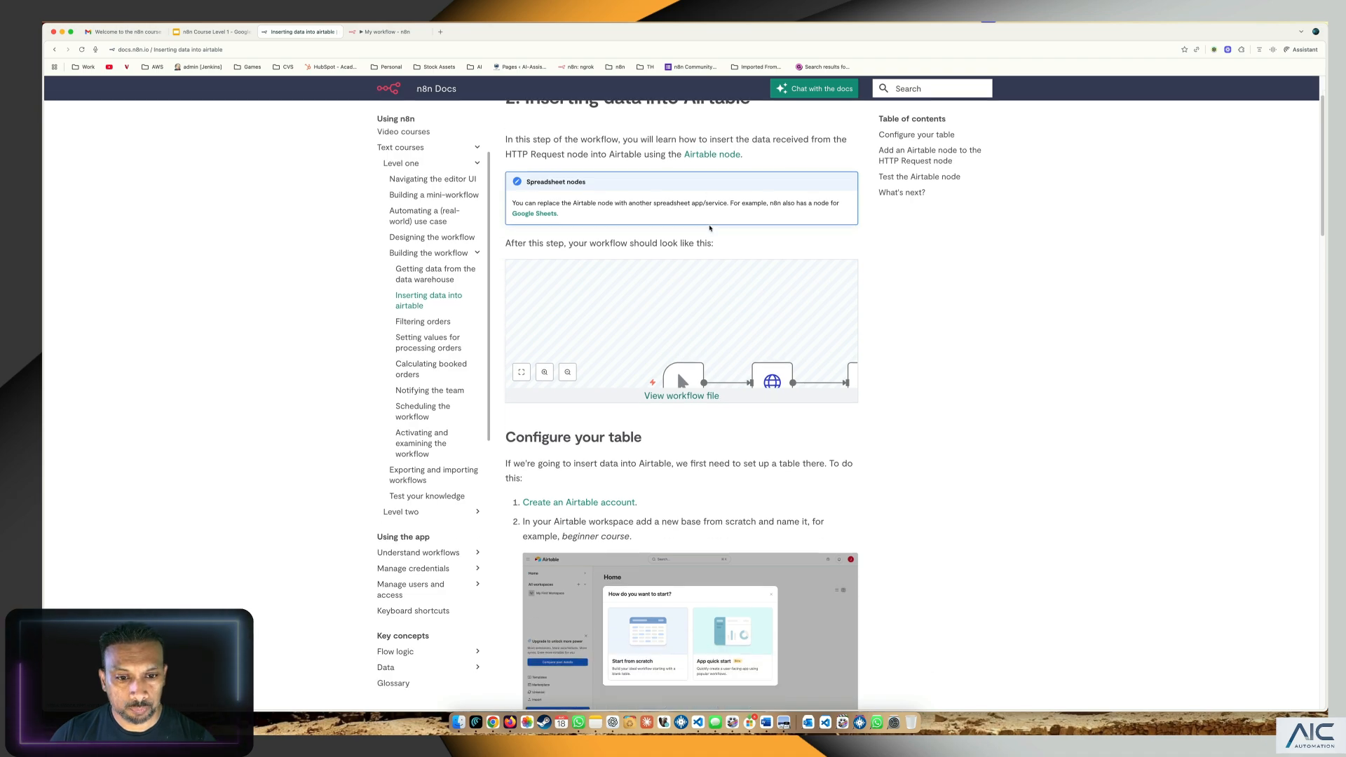
left_click(589, 275)
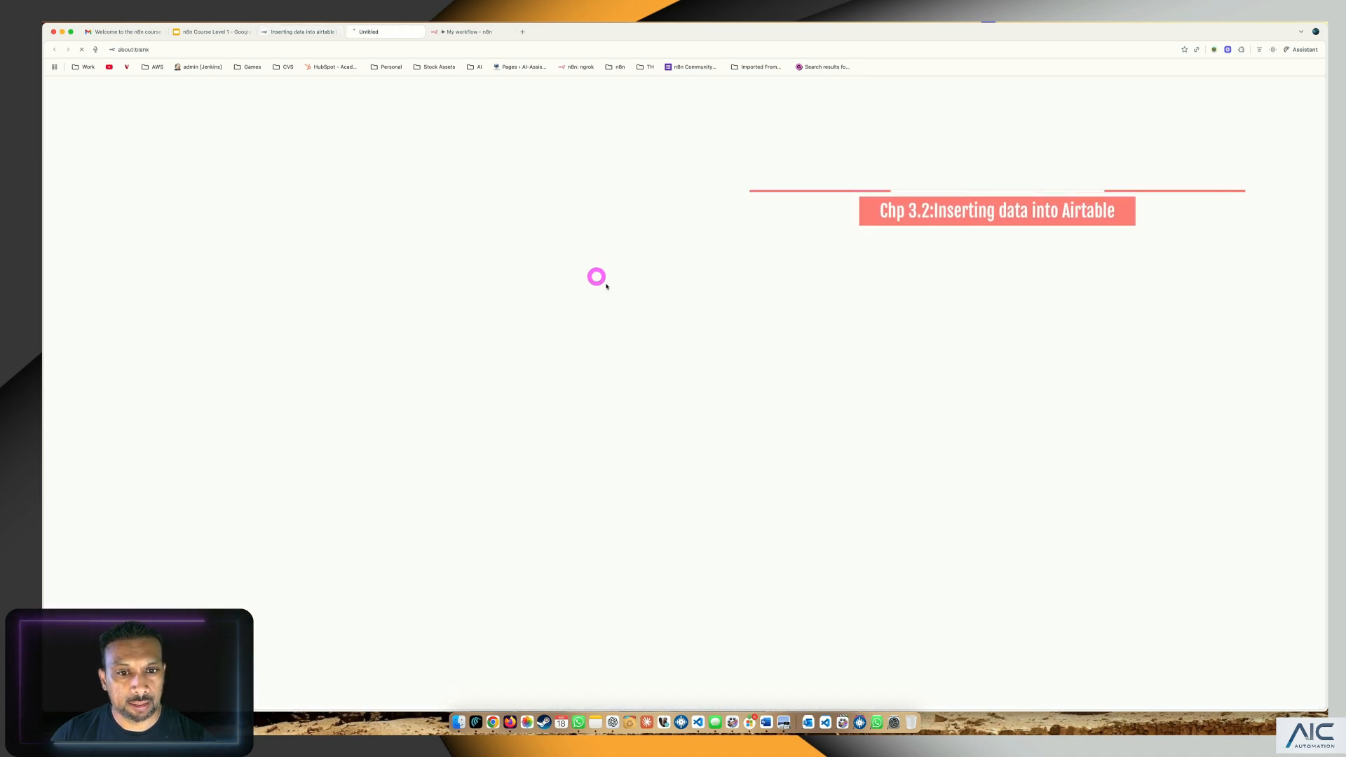
Sign up for Airtable with the existing Google account and approve its access to the profile information
left_click(636, 345)
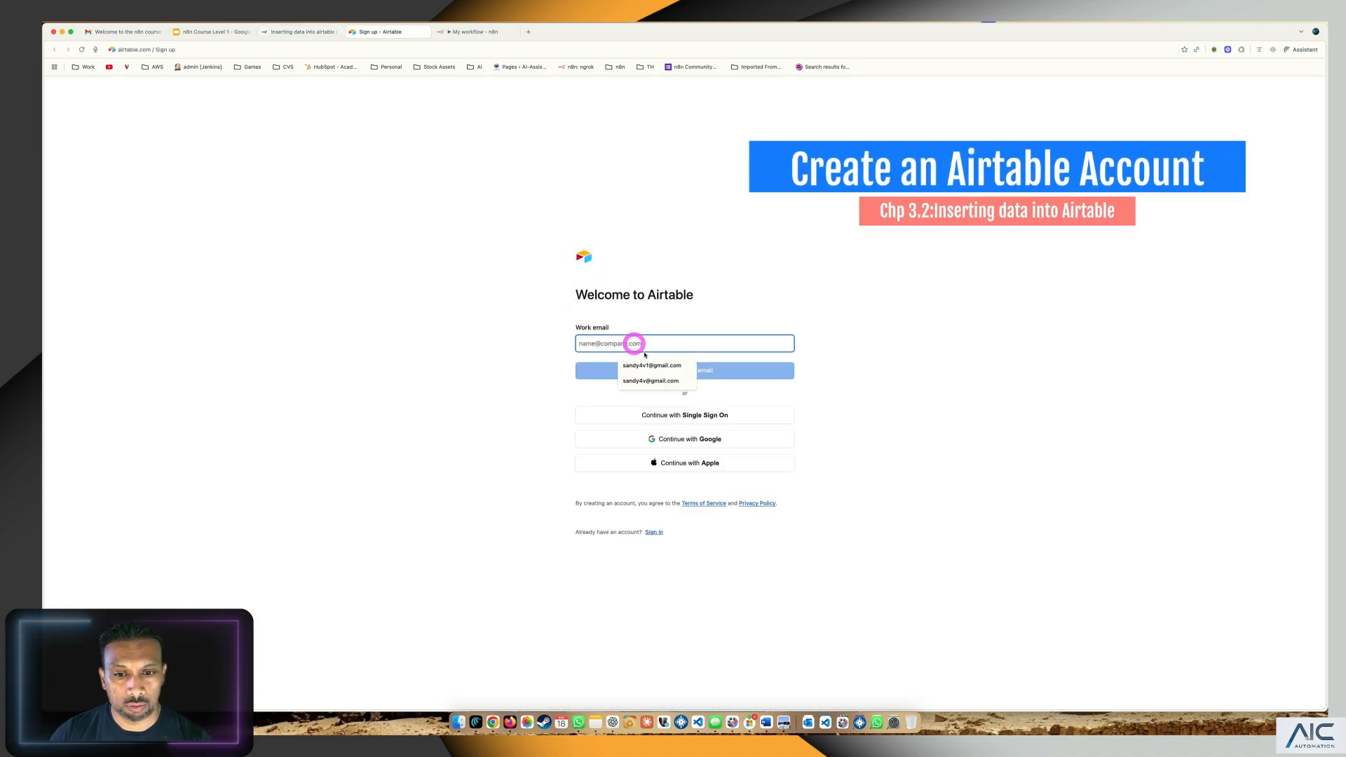
left_click(722, 440)
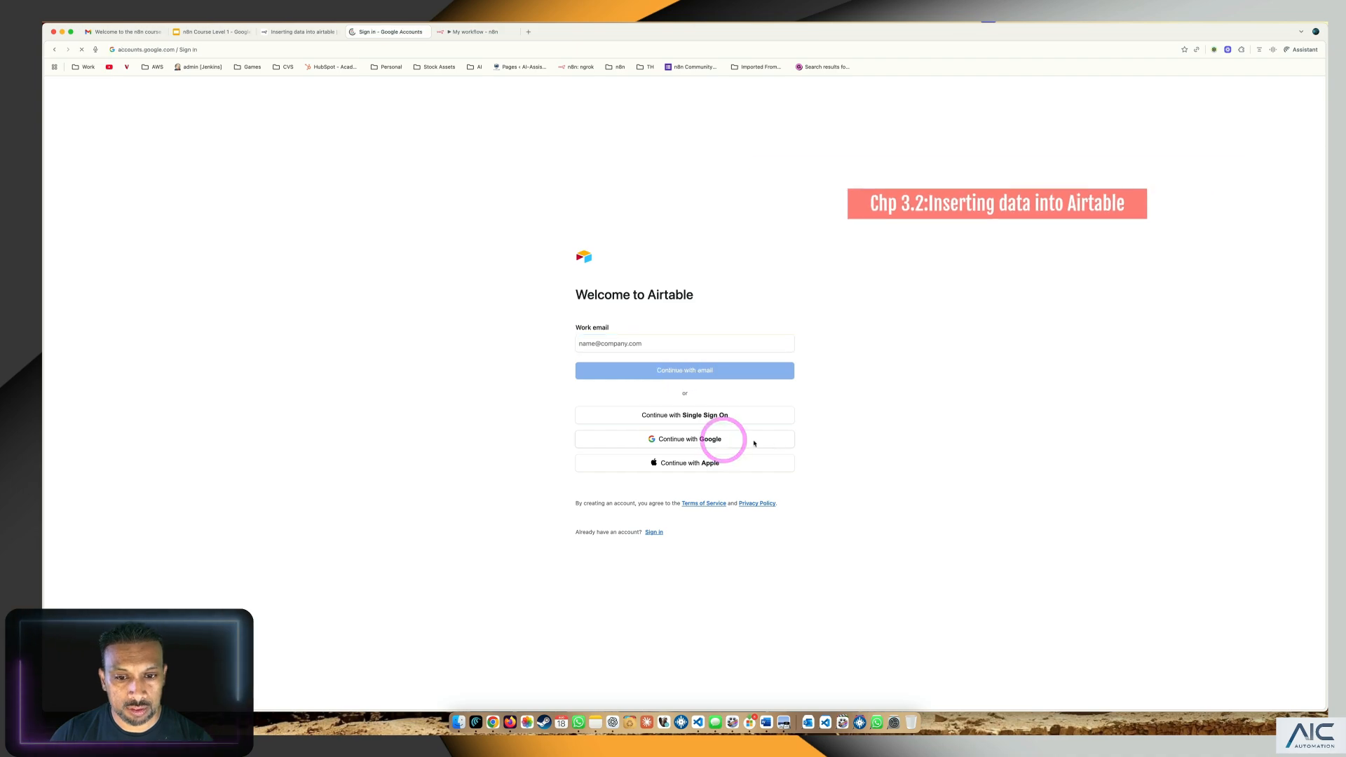
left_click(719, 358)
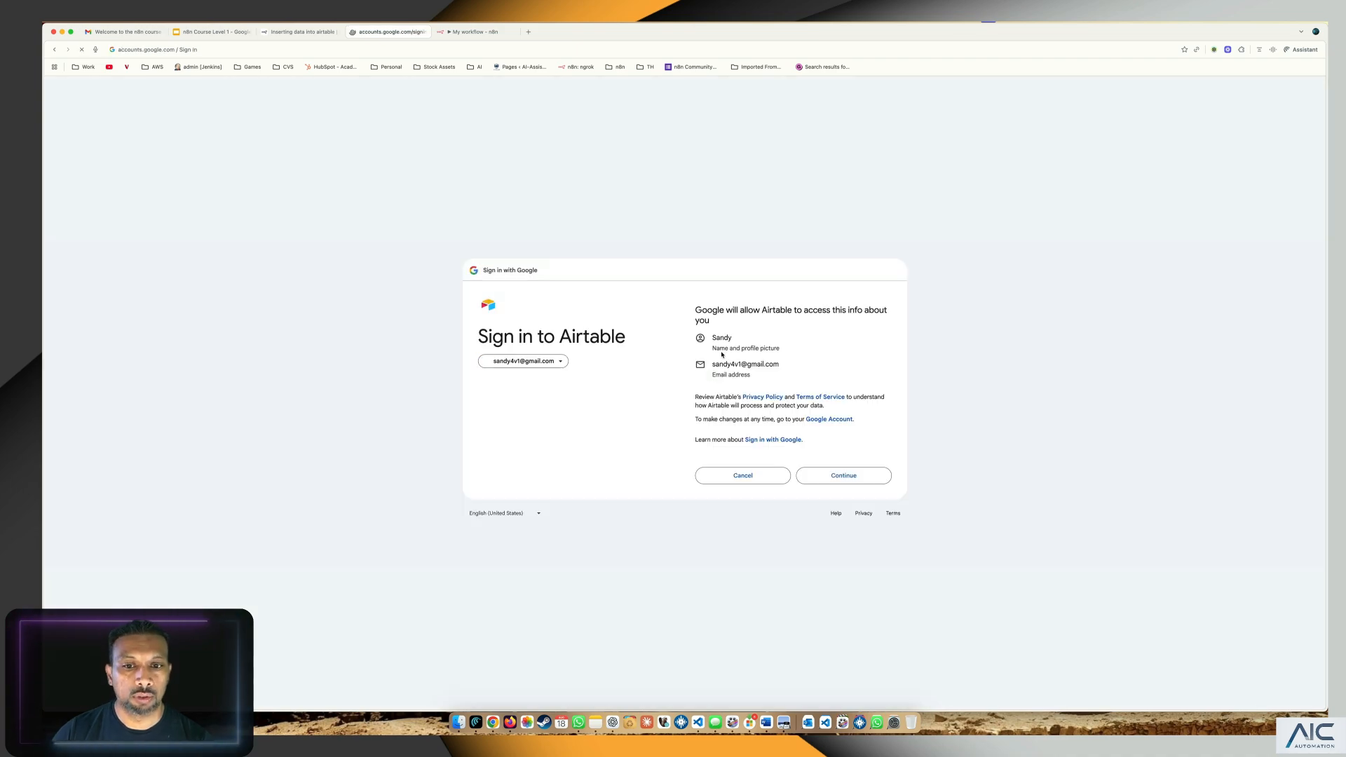
left_click(823, 477)
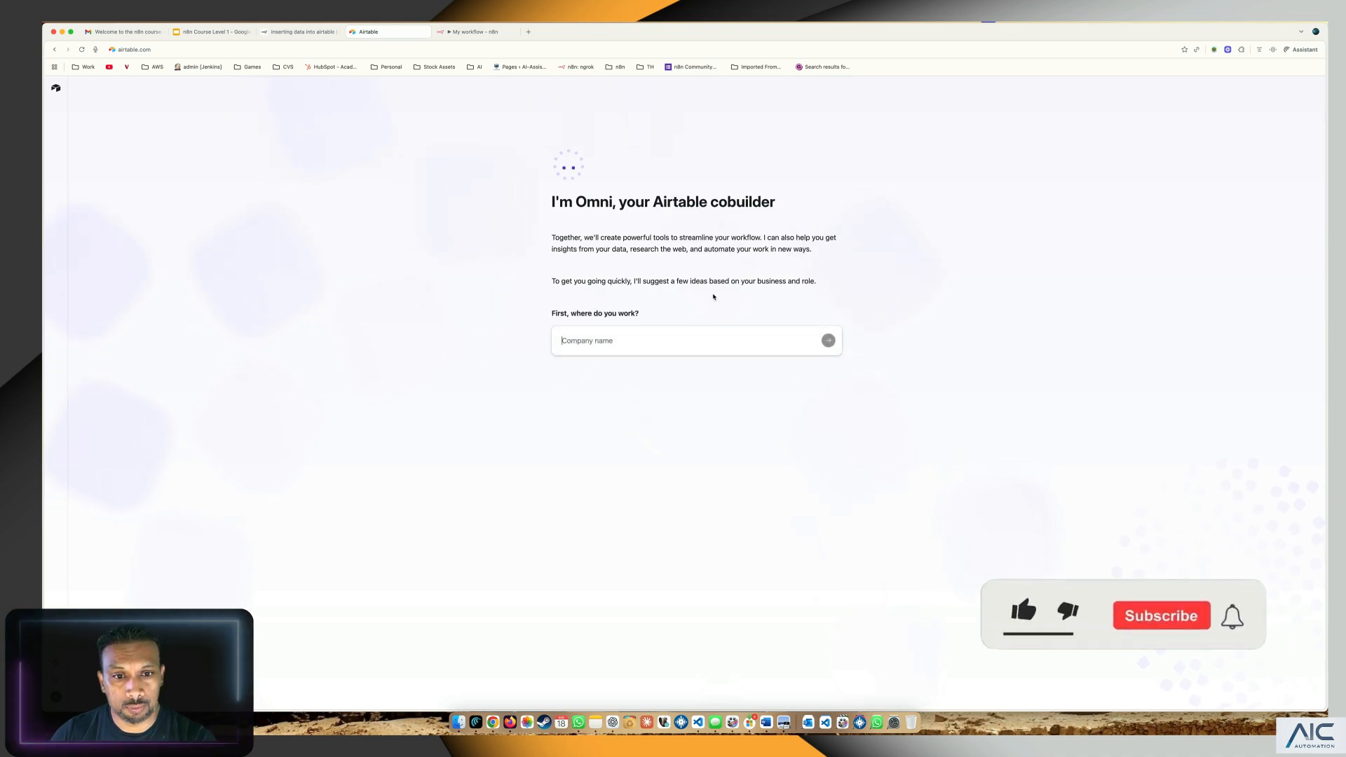
Answer the workplace question in the Airtable onboarding with the company name AIC
left_click(601, 339)
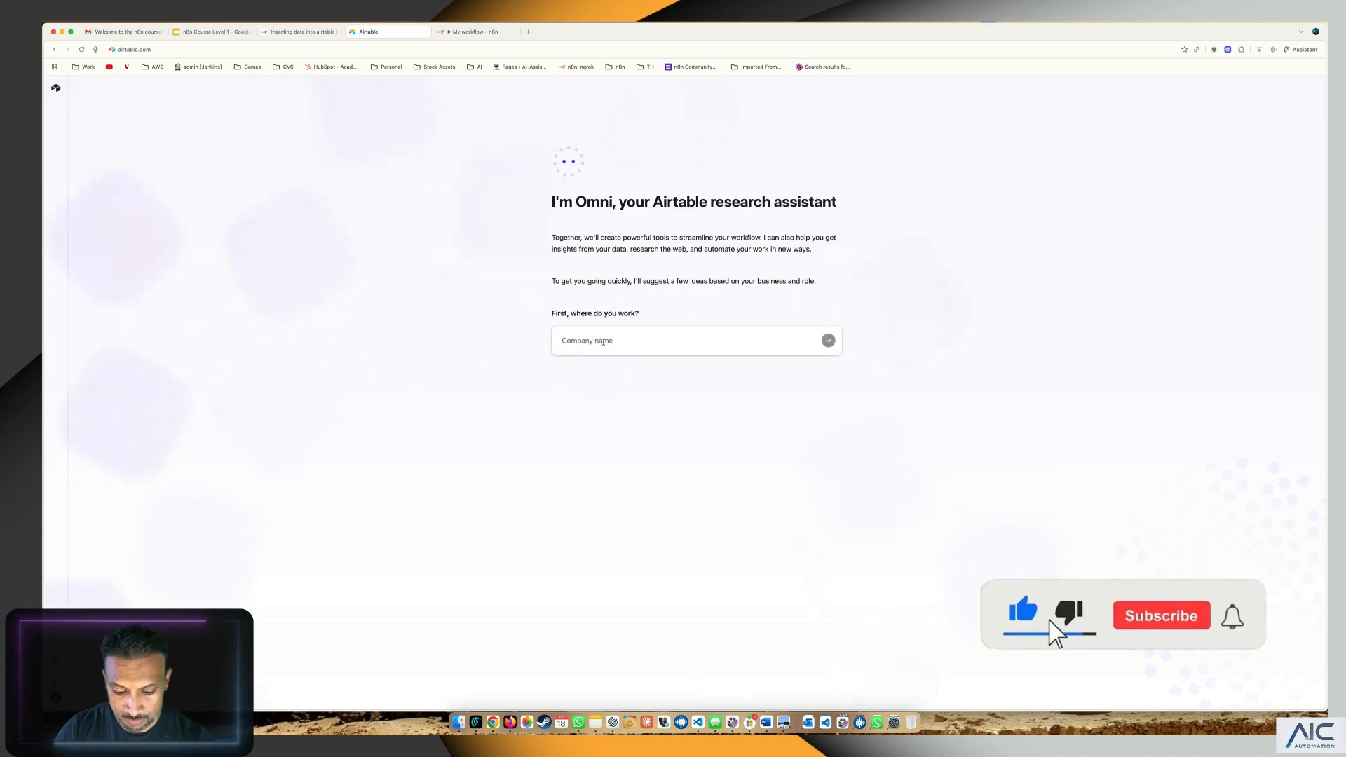
type("tutorial")
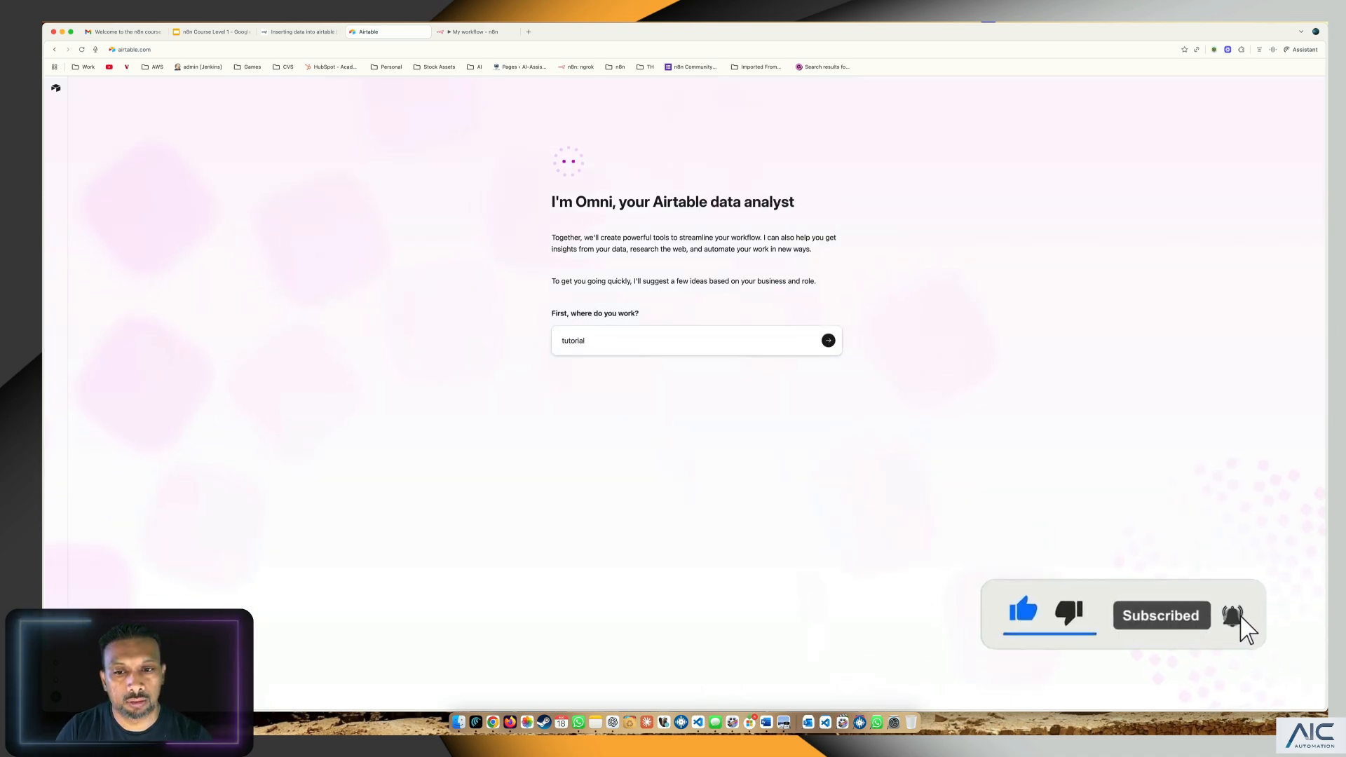
key("BackSpace")
key("BackSpace")
key("BackSpace")
key("BackSpace")
key("BackSpace")
key("BackSpace")
key("BackSpace")
key("BackSpace")
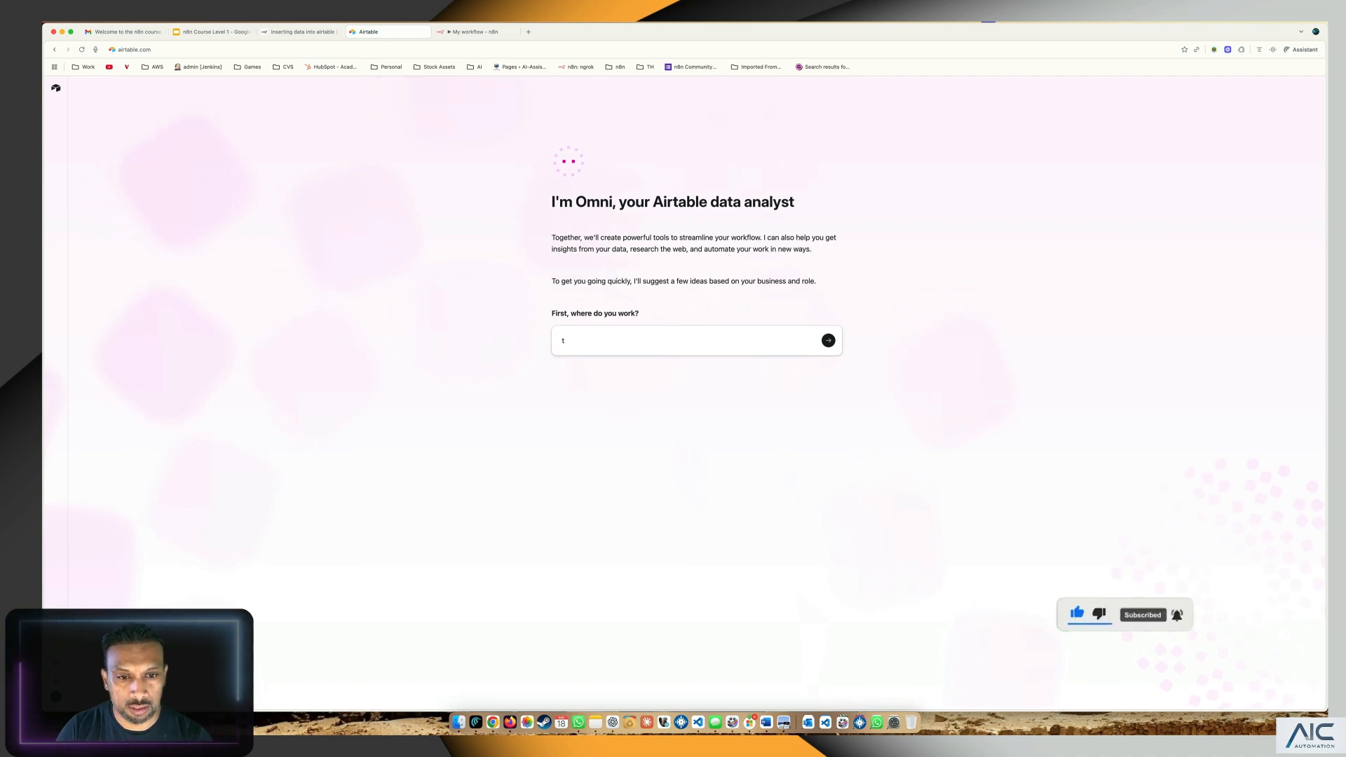
type("AIC")
key("Return")
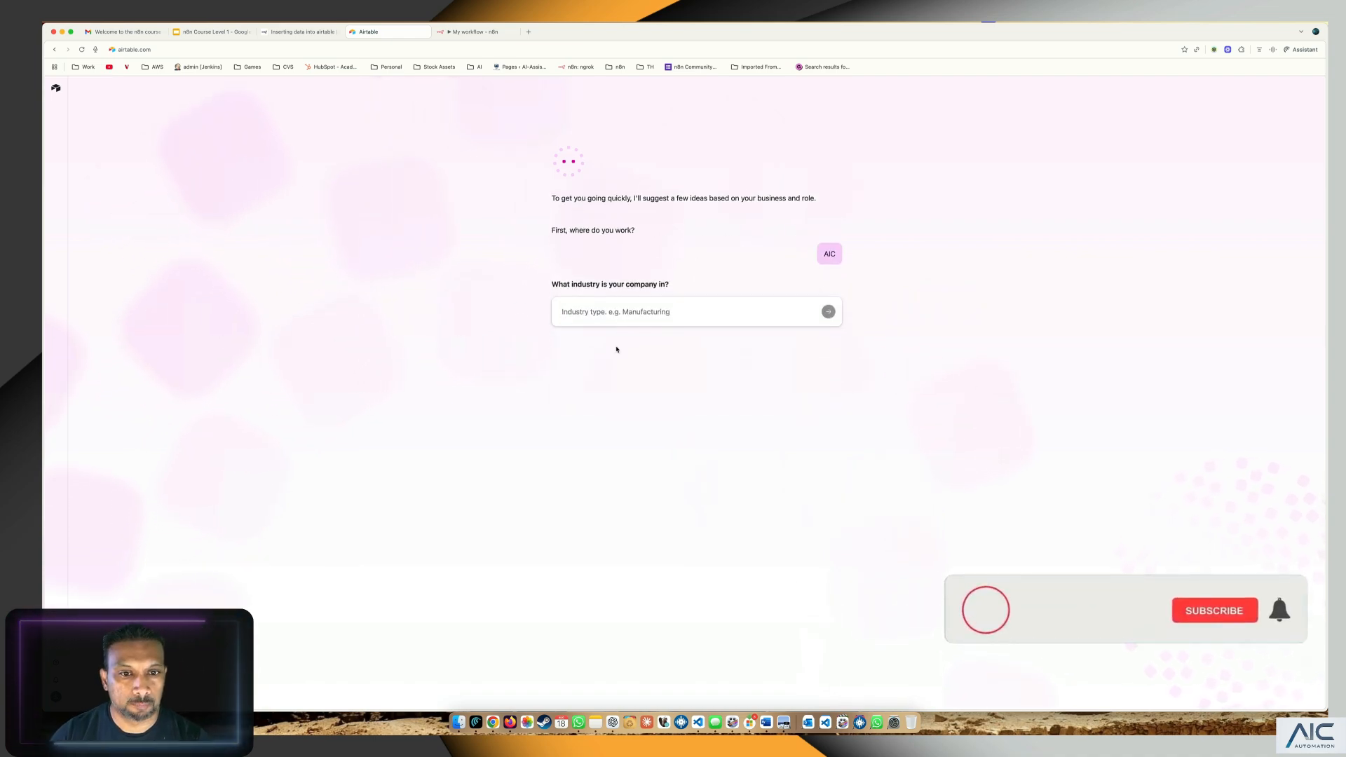
Answer both the company industry and team questions in the onboarding with Training
left_click(640, 312)
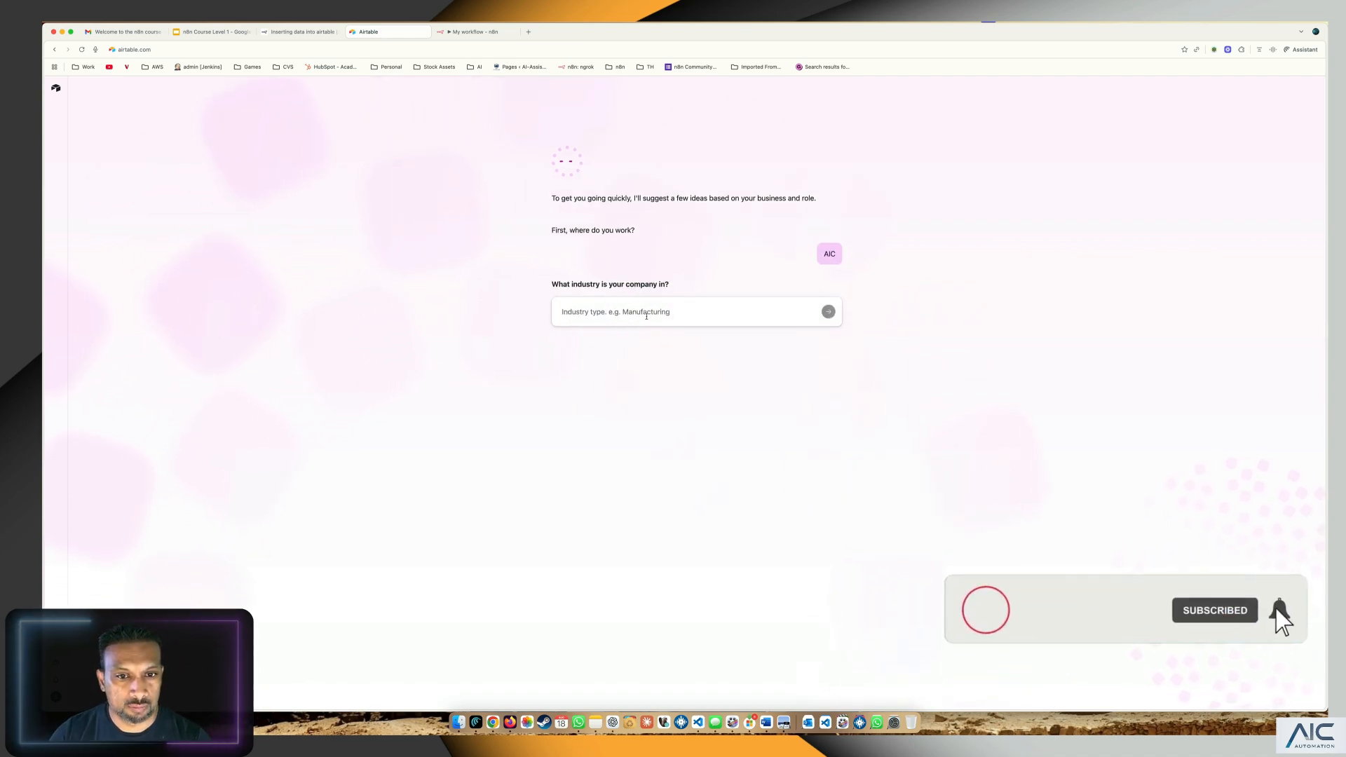
left_click(646, 316)
type("techn")
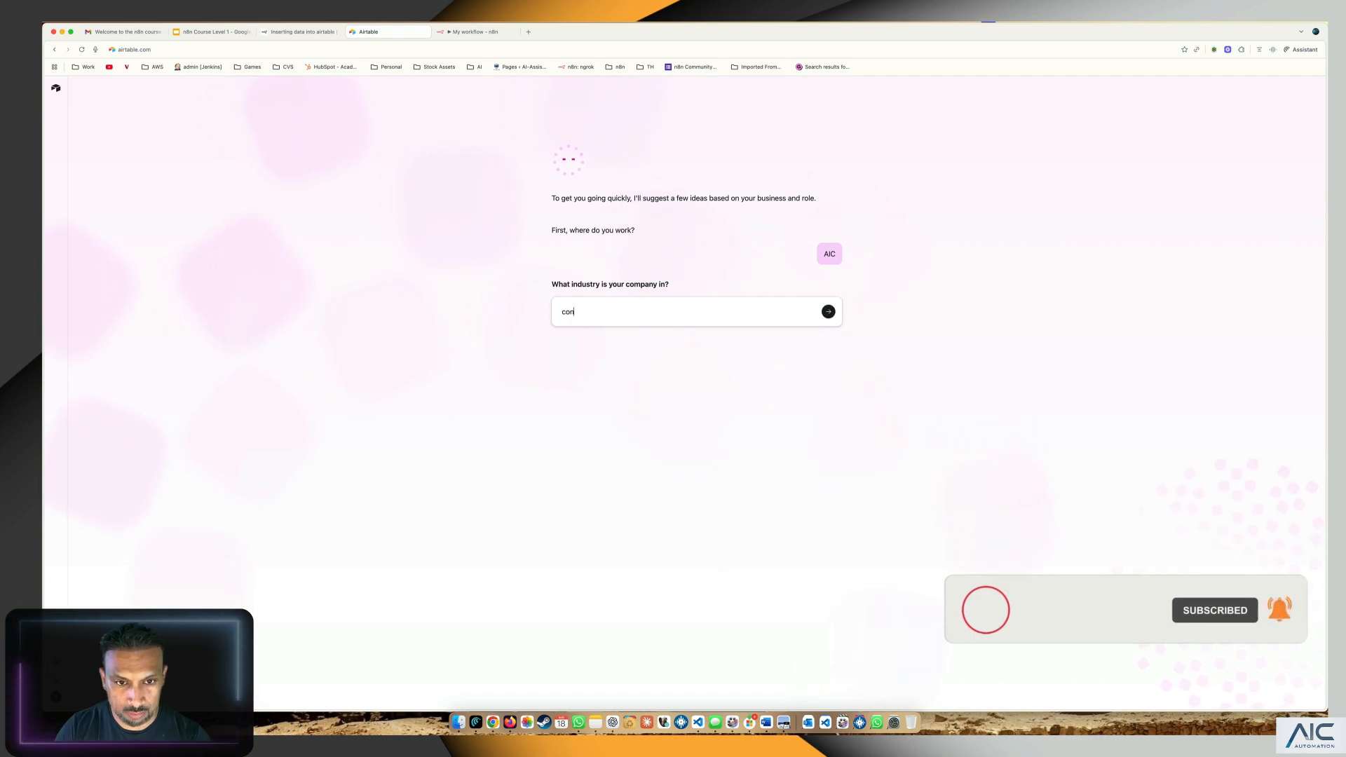
key("BackSpace")
key("BackSpace")
key("BackSpace")
key("BackSpace")
key("BackSpace")
type("Traini")
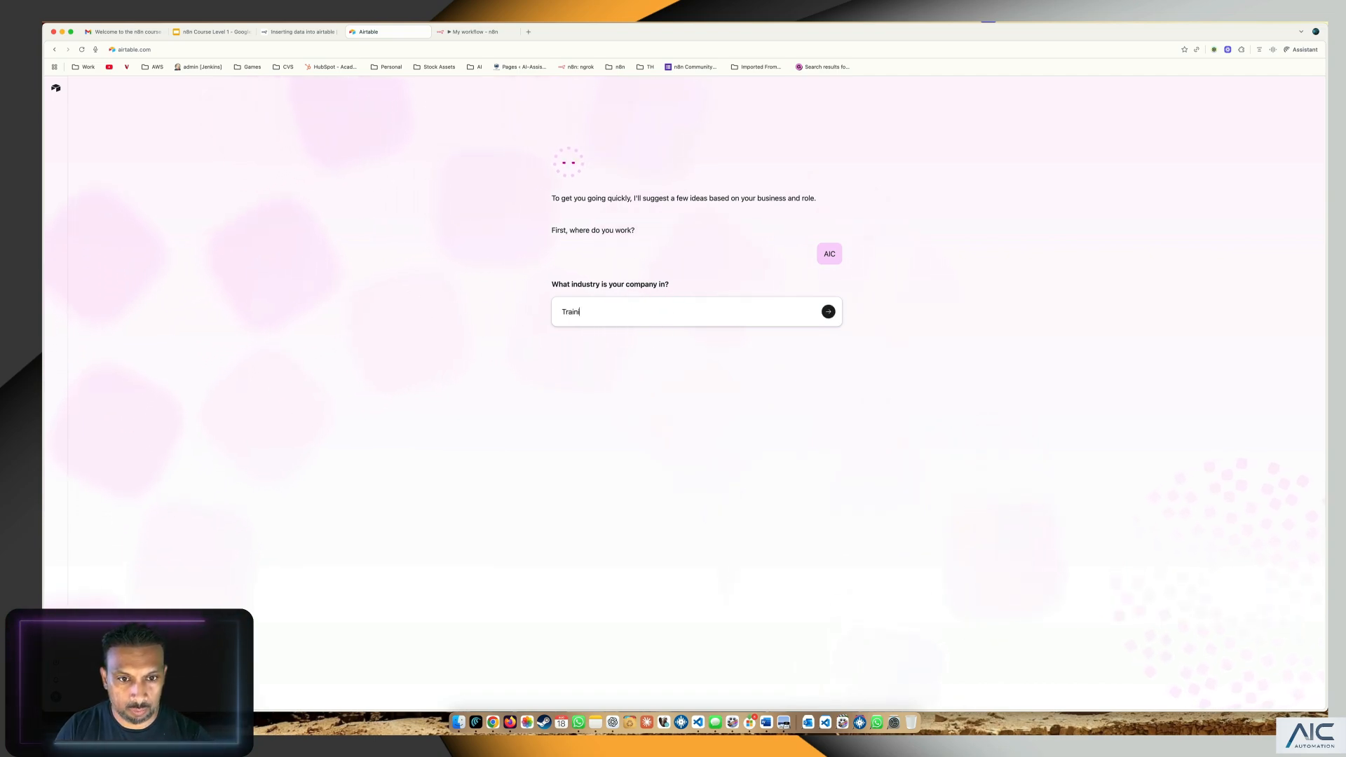
type("ng")
key("Return")
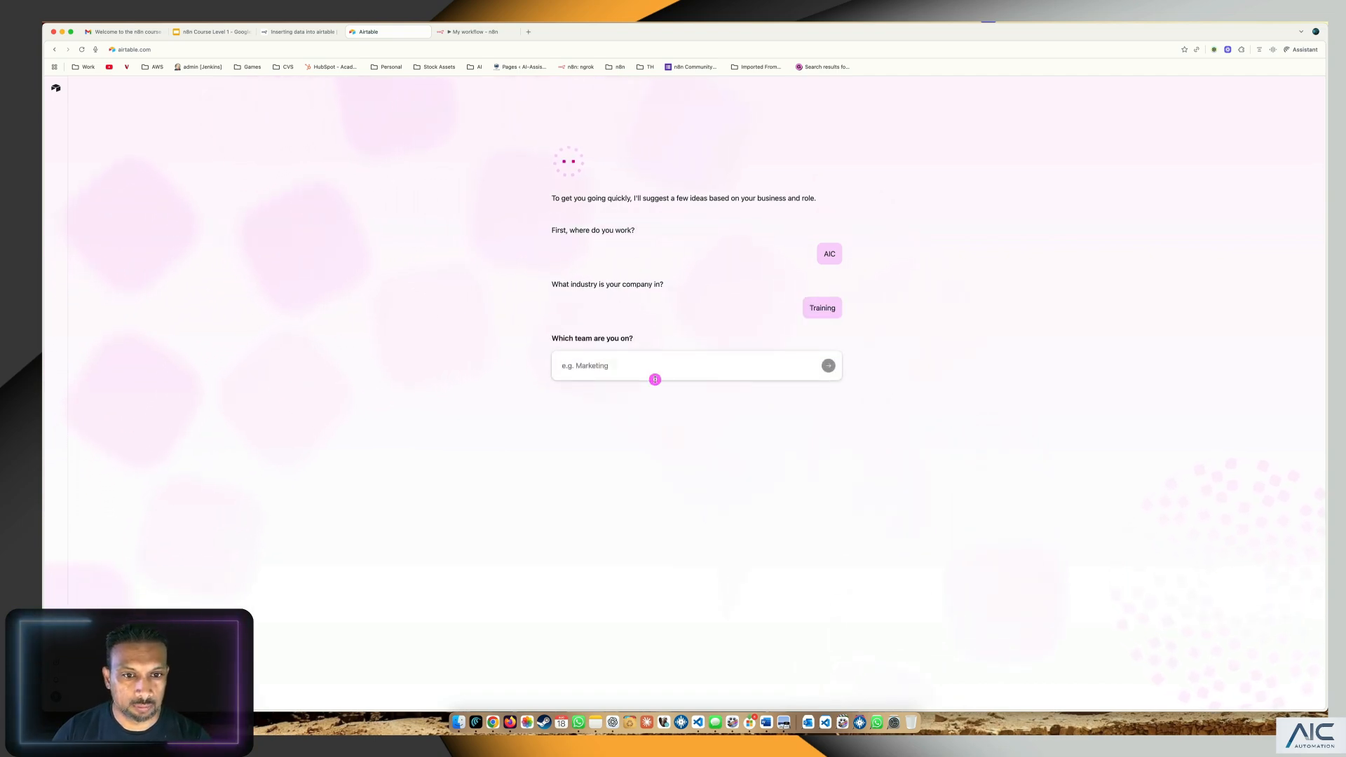
type("Training")
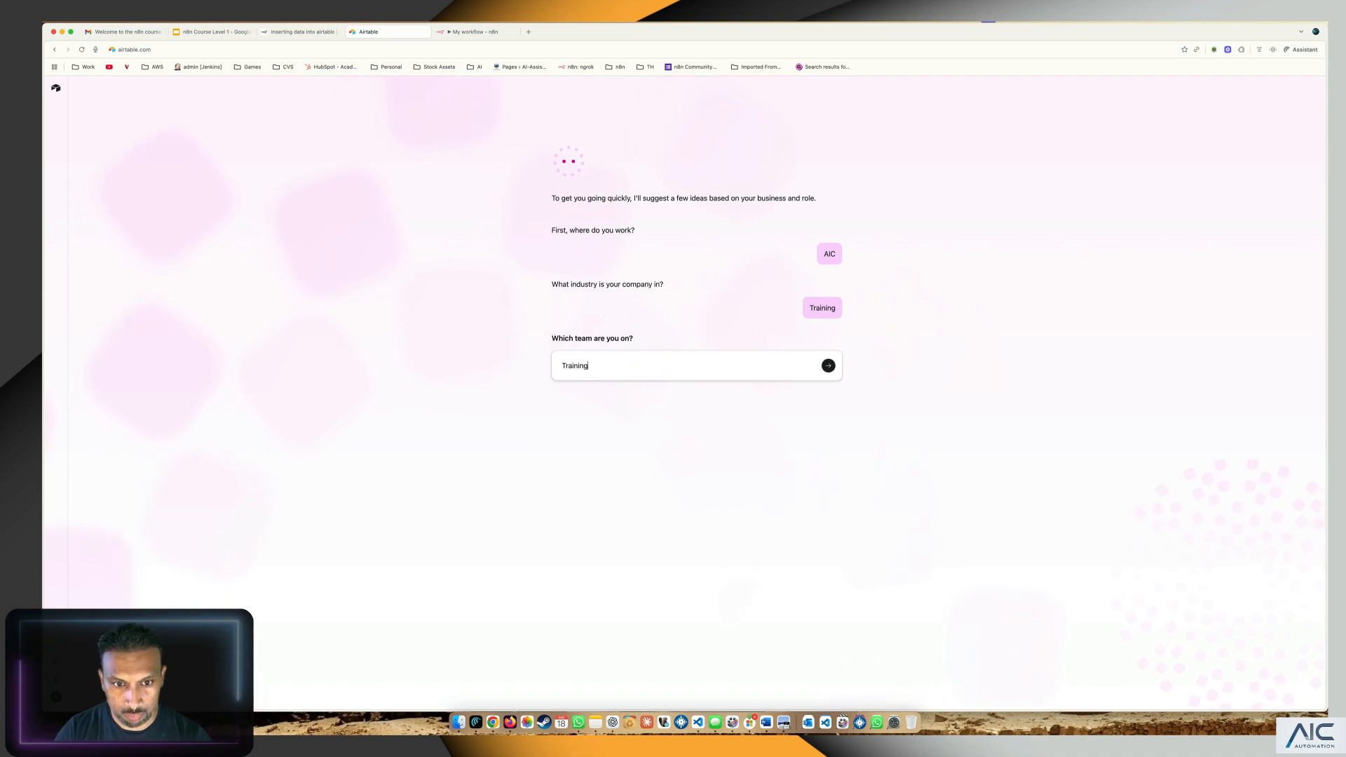
key("Return")
Look through the suggested app ideas and templates for the Training team
left_click(622, 263)
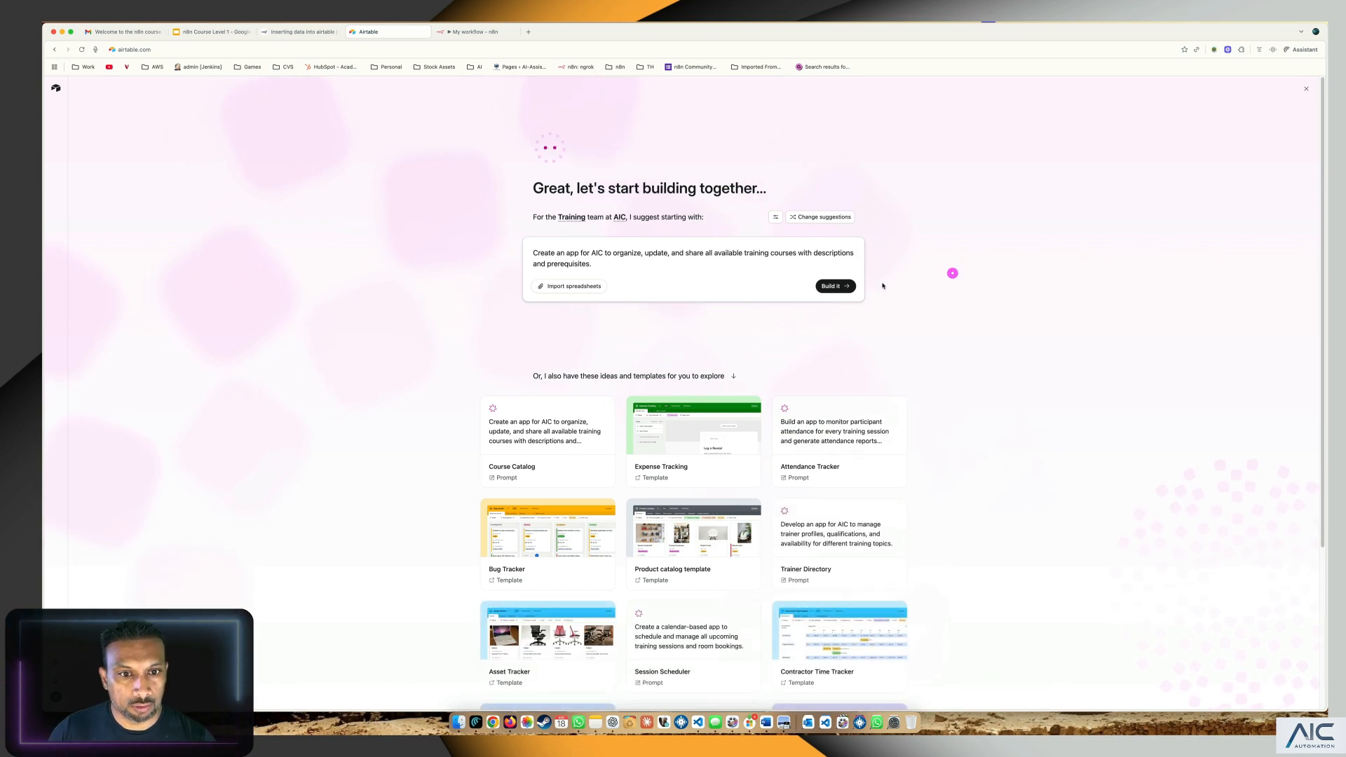
left_click(739, 254)
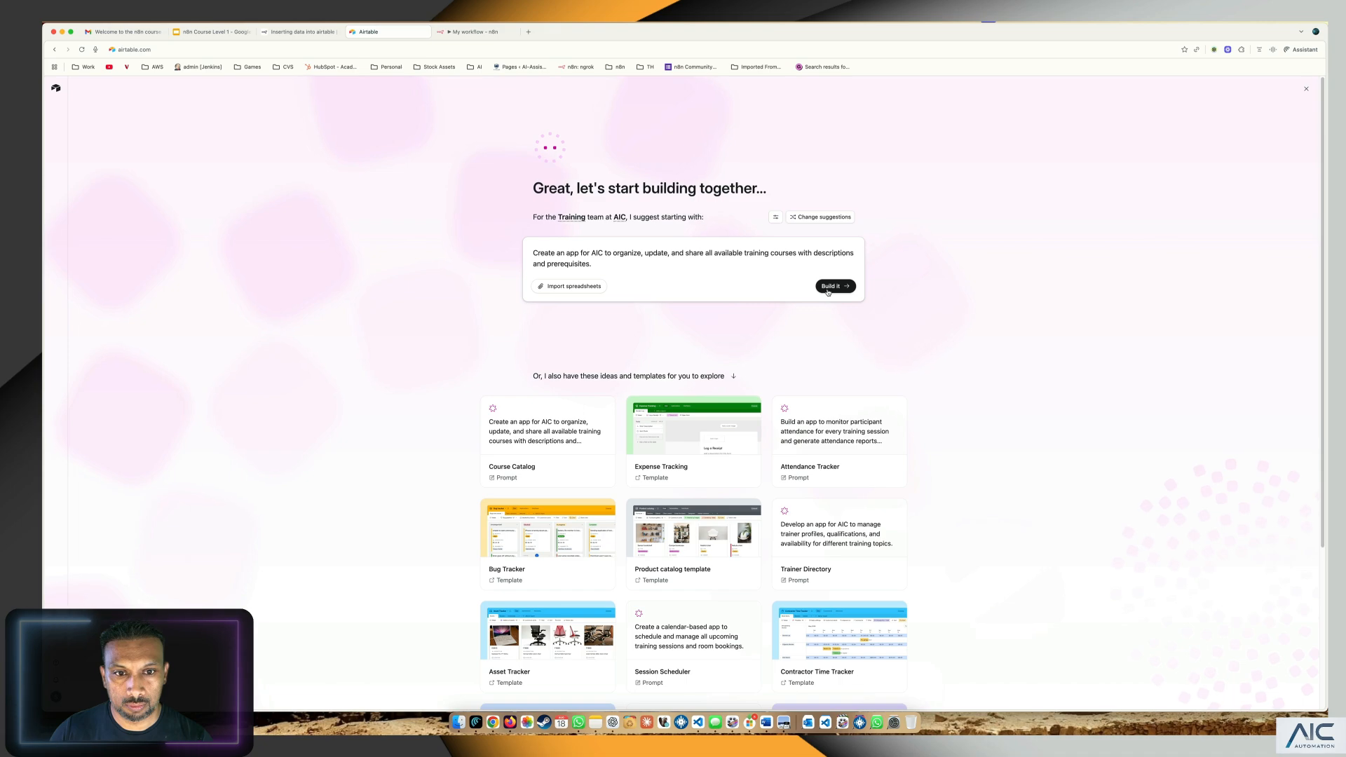
scroll(598, 275, "down", 4)
left_click(988, 321)
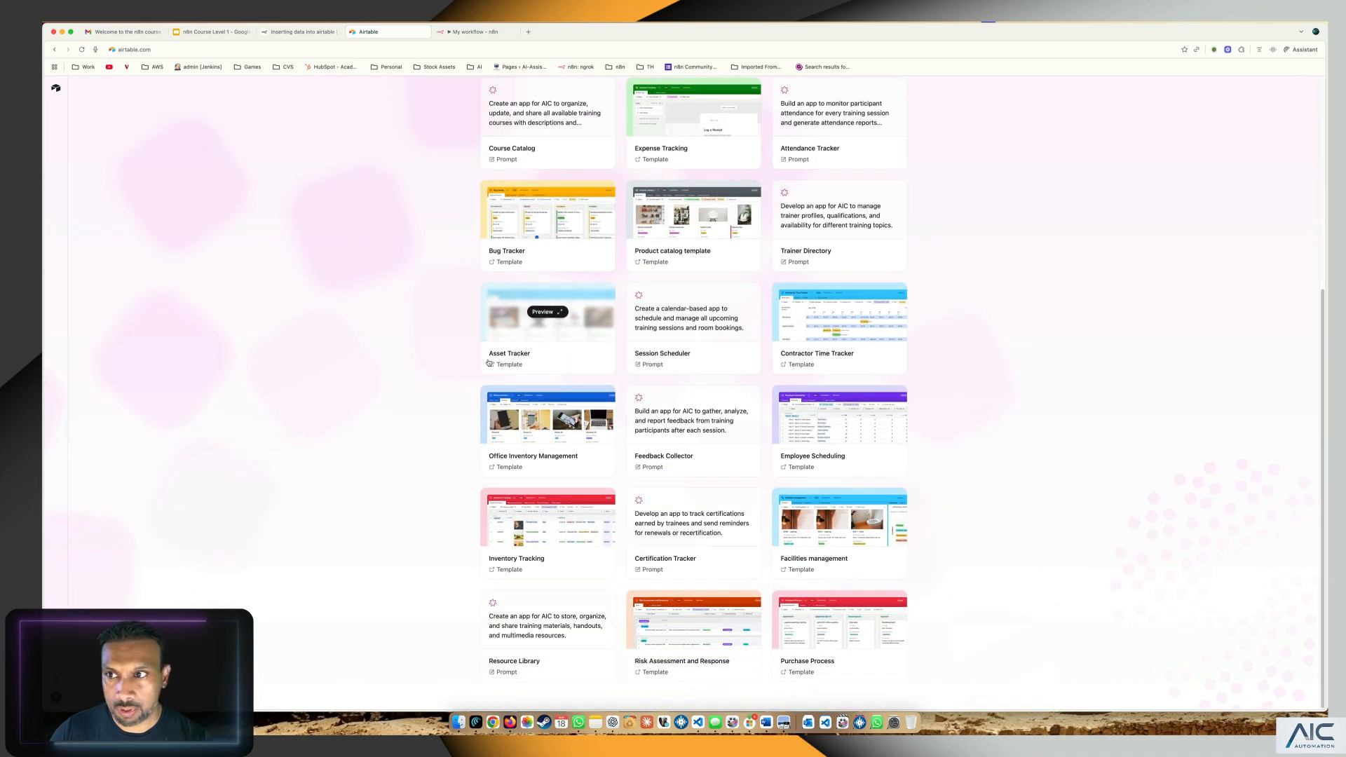
Skip the app suggestions and create a blank Airtable app instead
scroll(495, 348, "up", 5)
left_click(1306, 91)
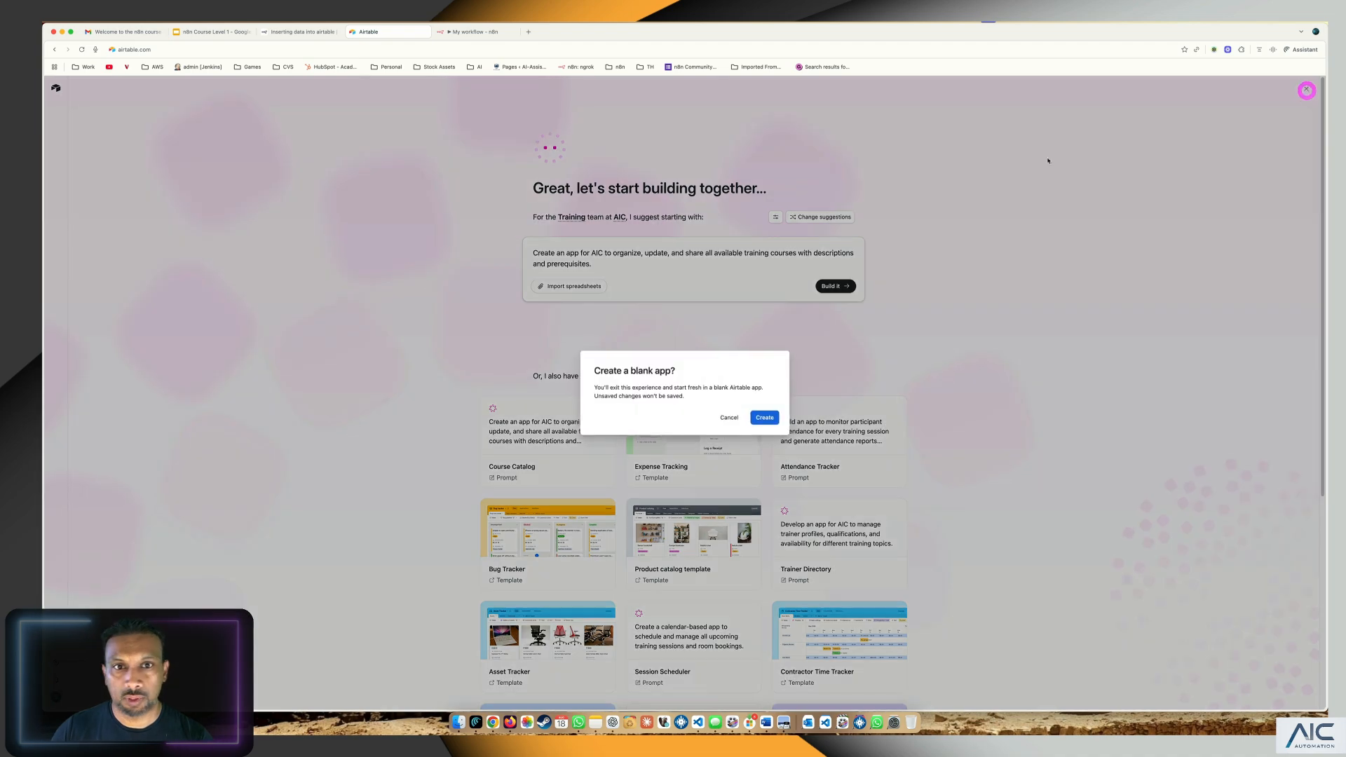
left_click(763, 418)
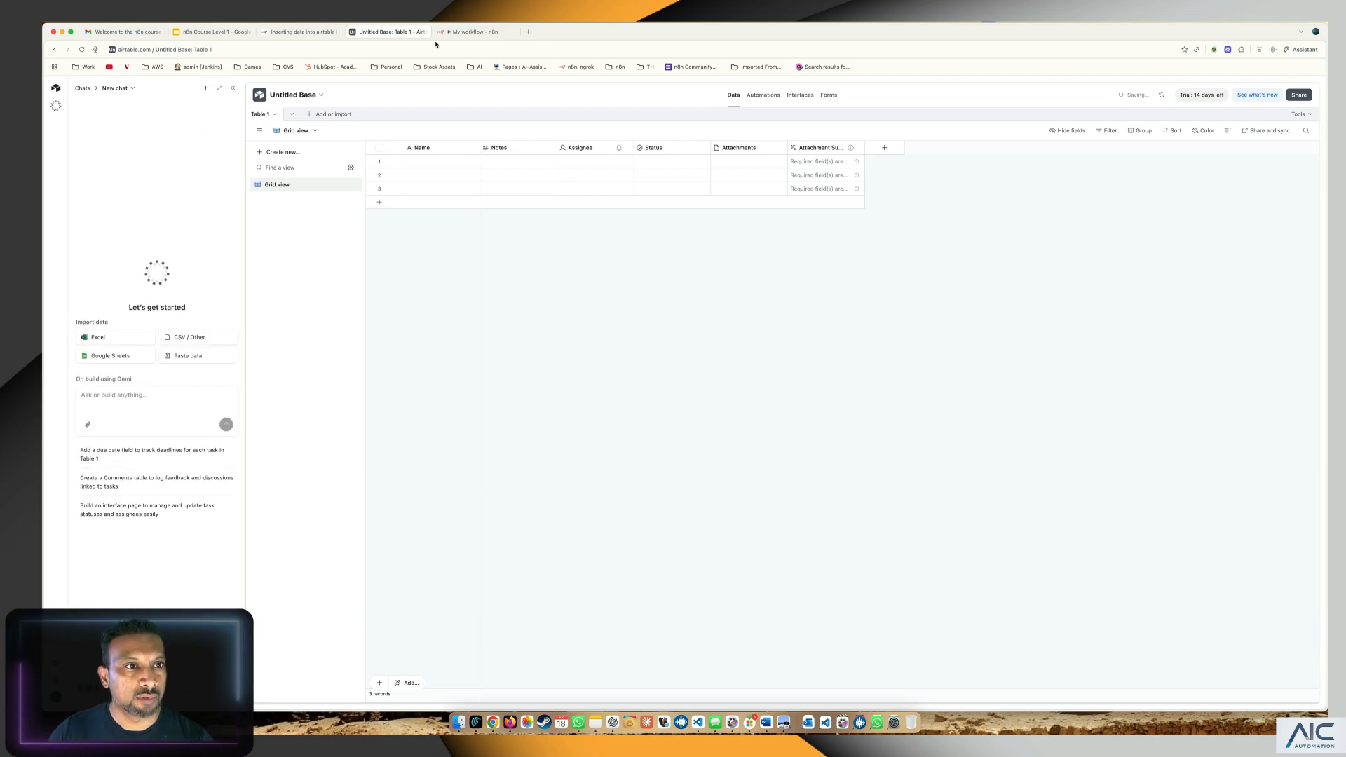
Read in the n8n docs how the new Airtable base has to be named and its table prepared
left_click(319, 32)
scroll(693, 434, "down", 5)
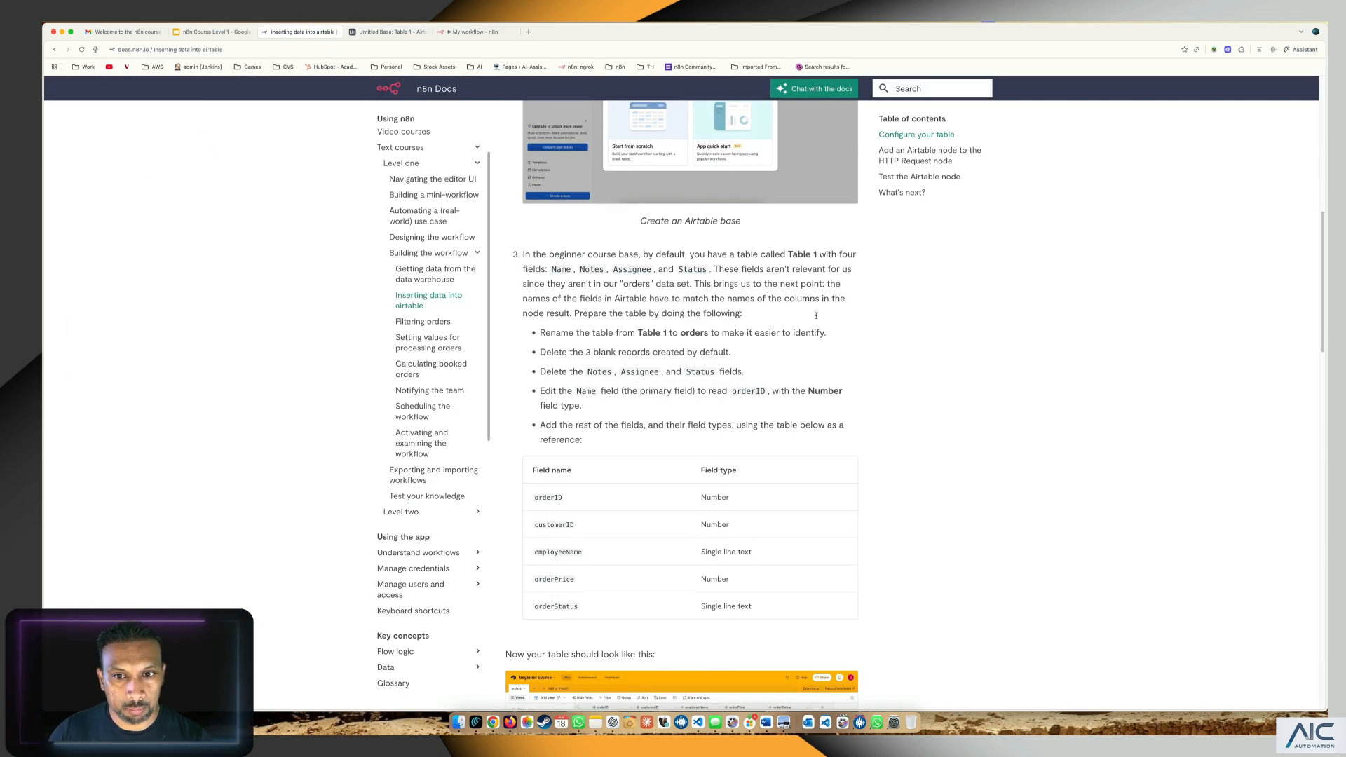
scroll(781, 286, "up", 3)
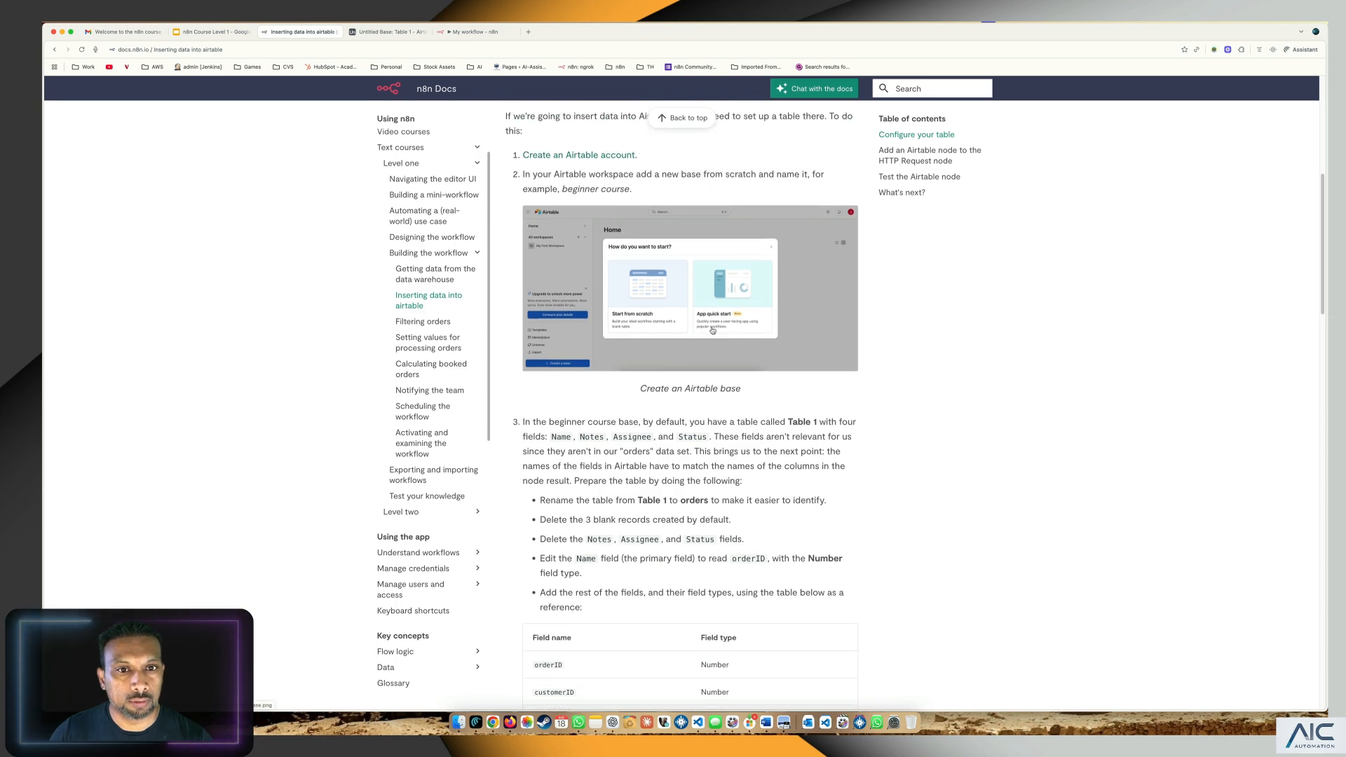
left_click_drag(564, 190, 629, 189)
left_click(613, 187)
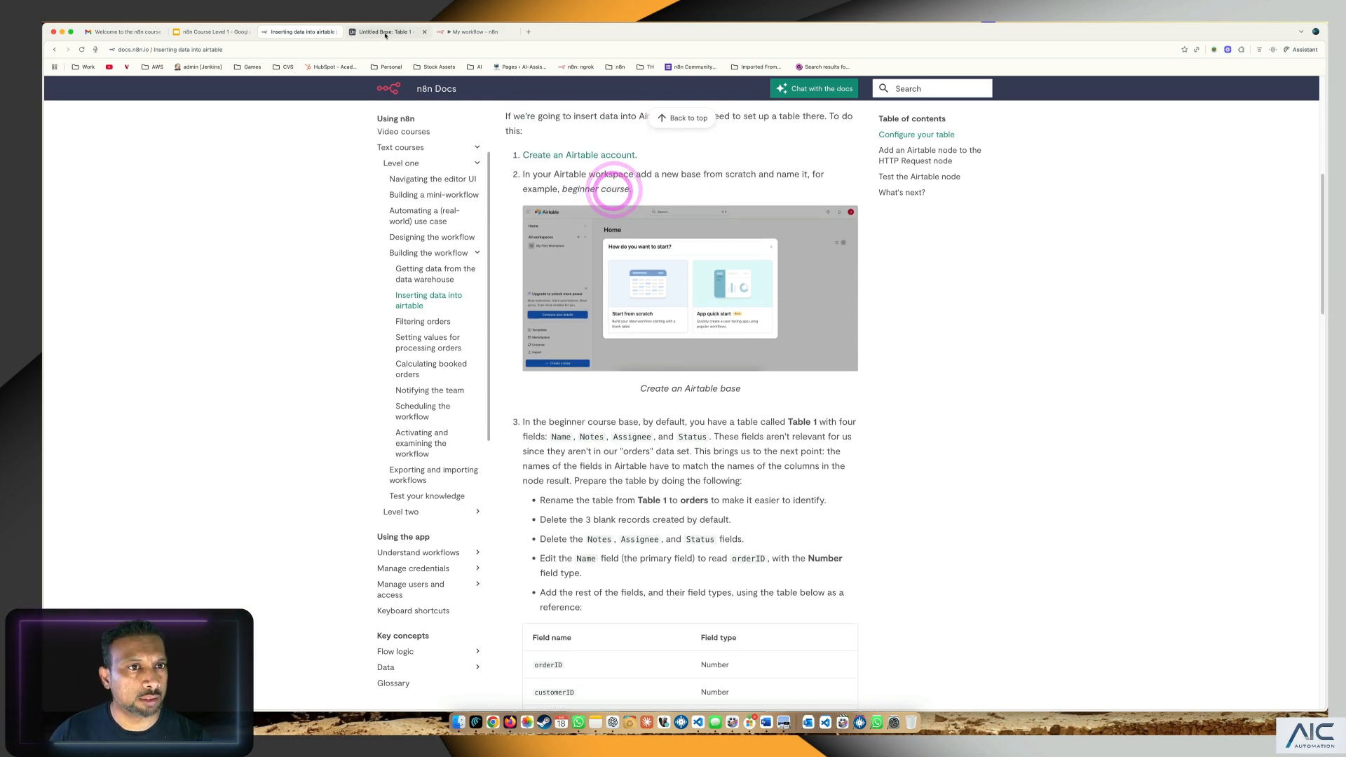
left_click(454, 32)
left_click(379, 32)
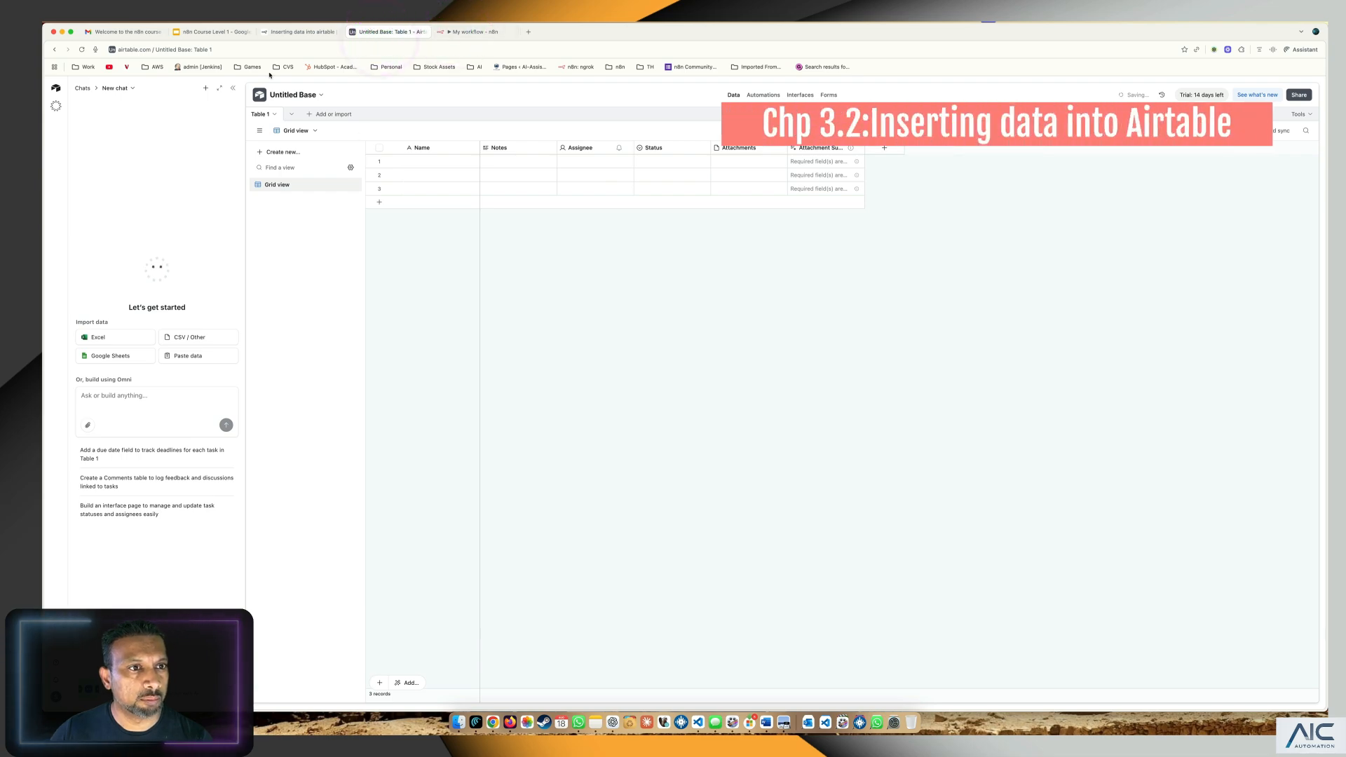
Rename the untitled base as n8n Beginner Course
left_click(305, 100)
type("Begii")
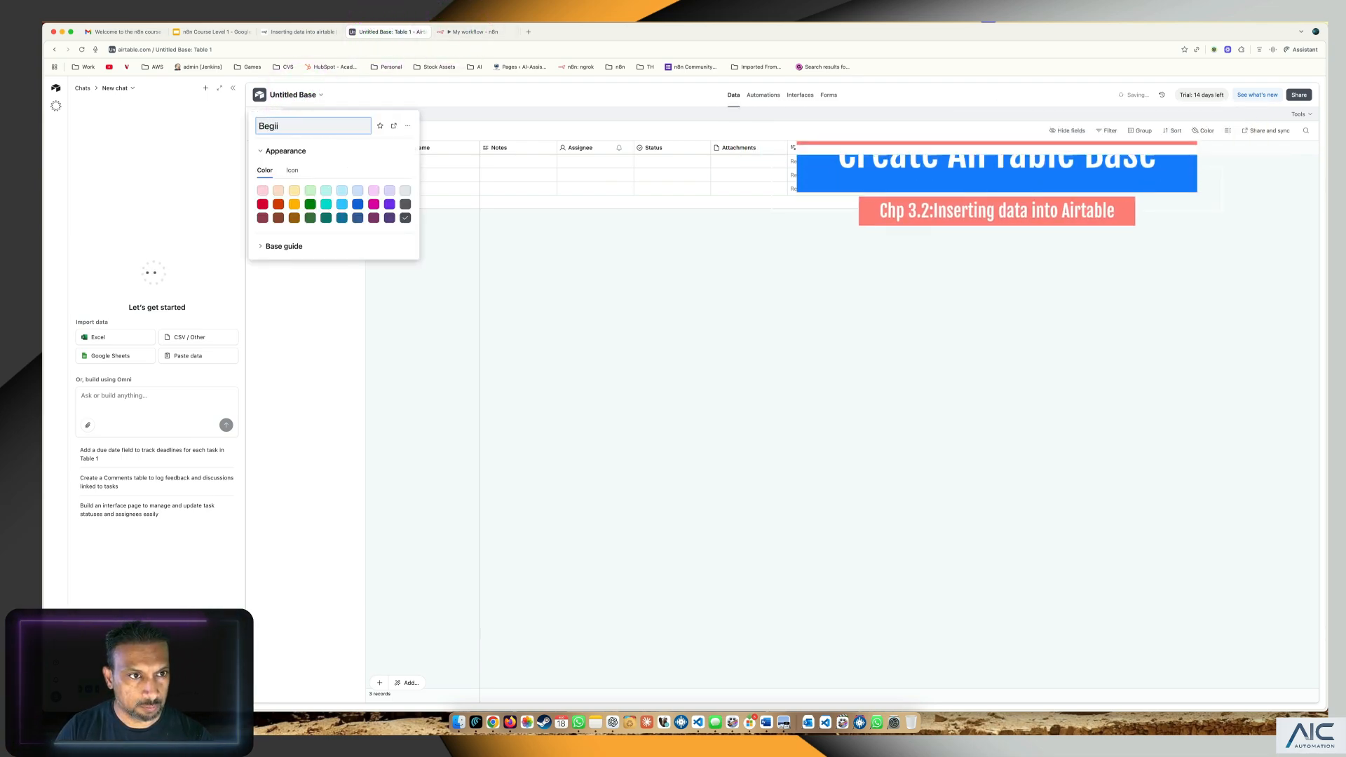
key("BackSpace")
type("ginner ")
type("se")
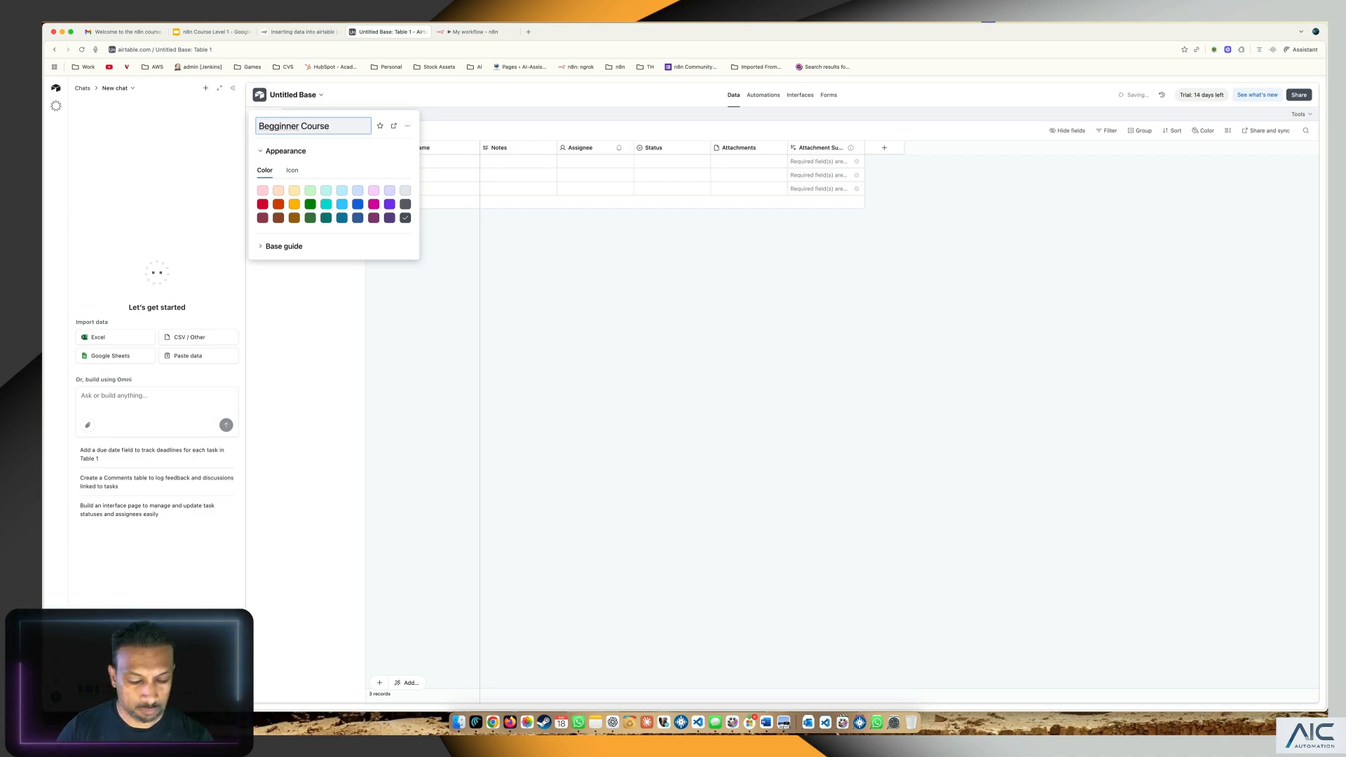
type("n8n")
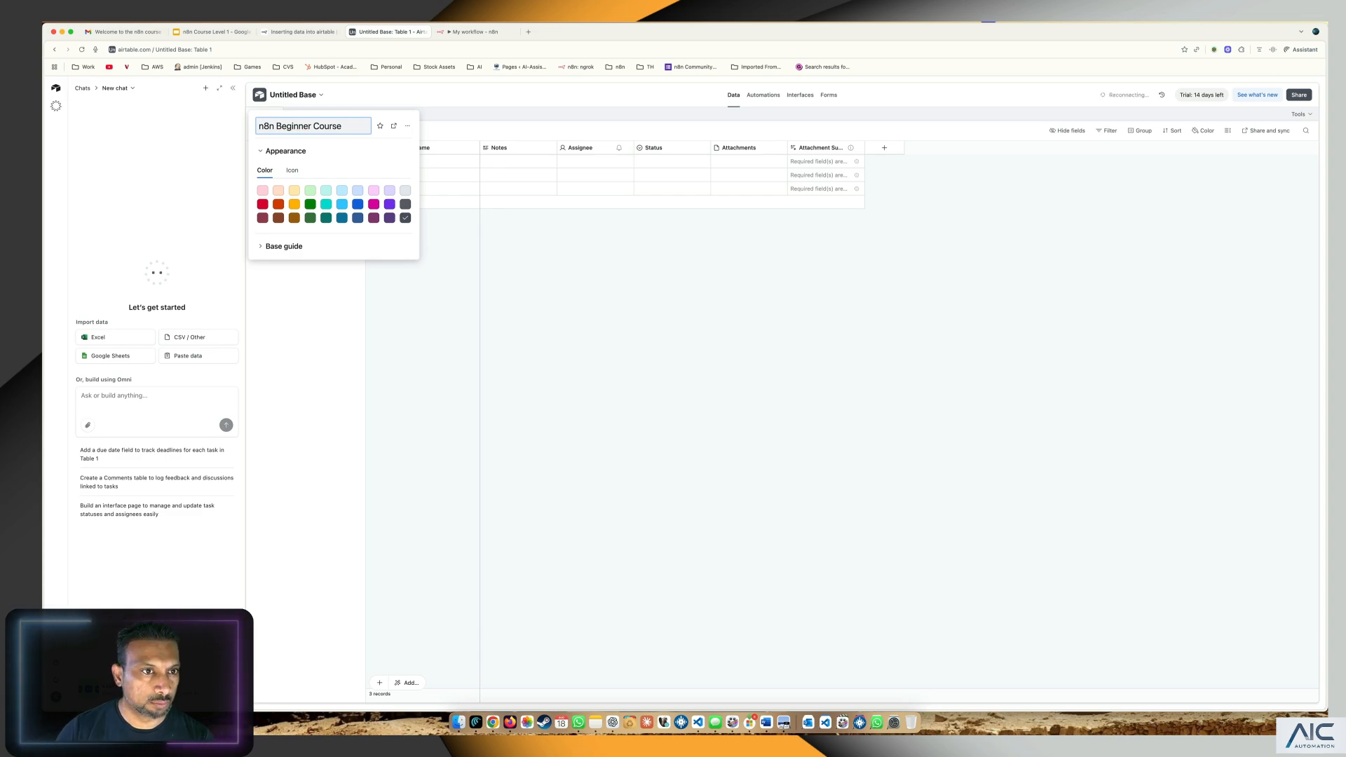
left_click(313, 127)
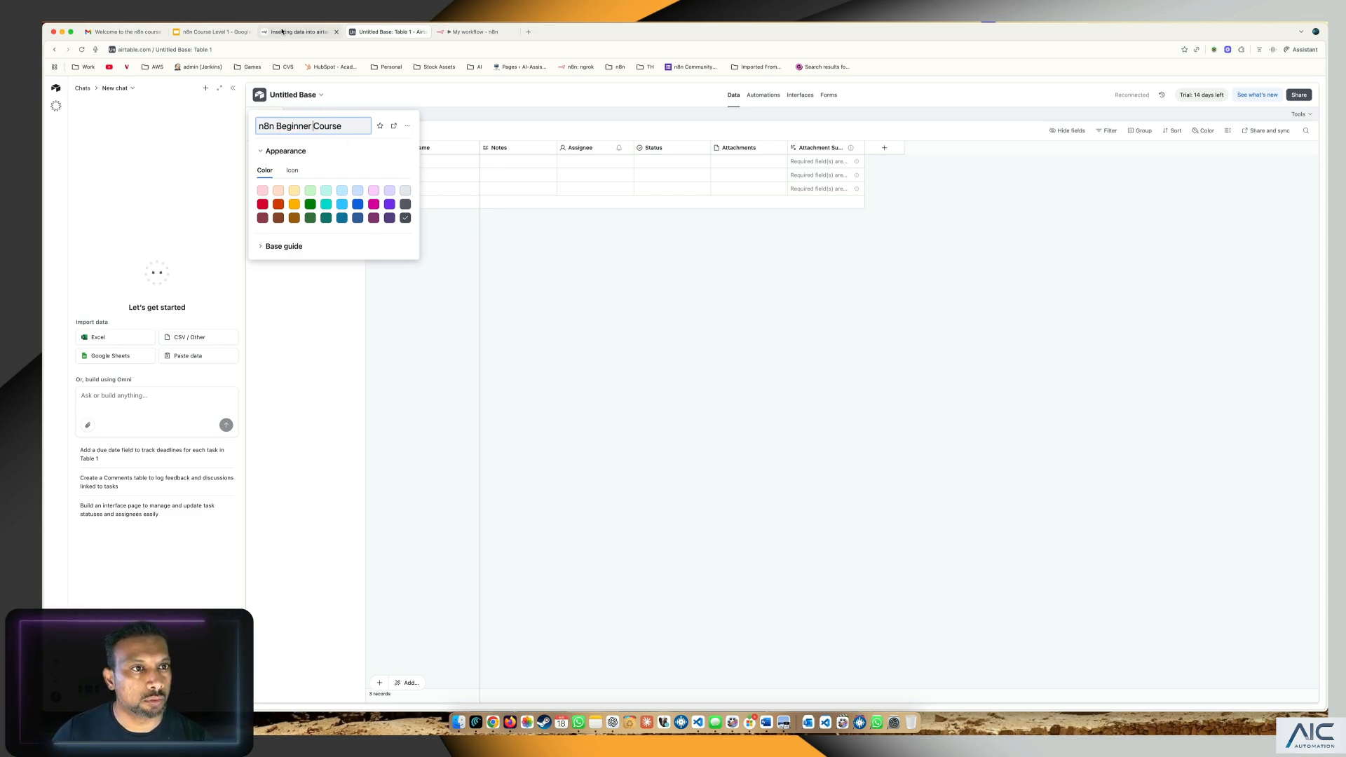
Check the base setup instructions in the n8n docs and set the base's color to blue
left_click(282, 32)
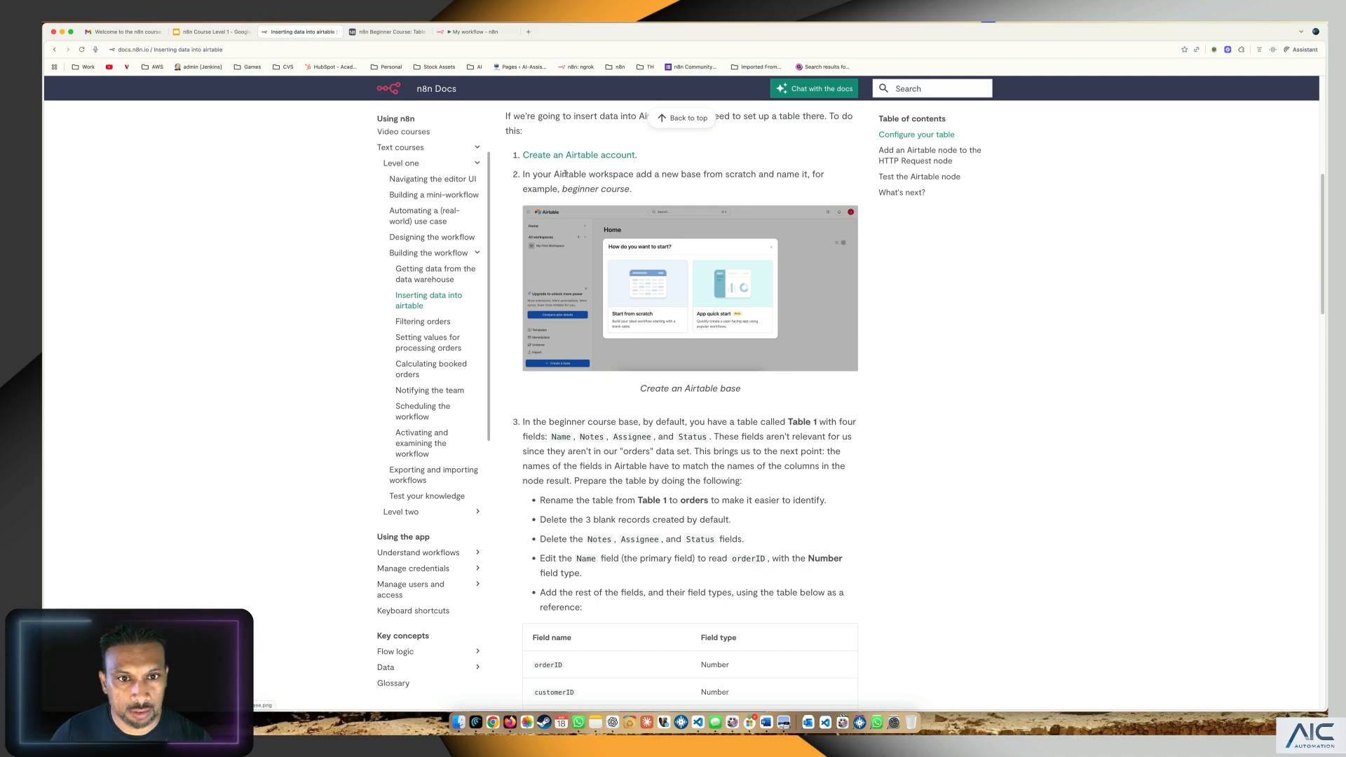
left_click(364, 31)
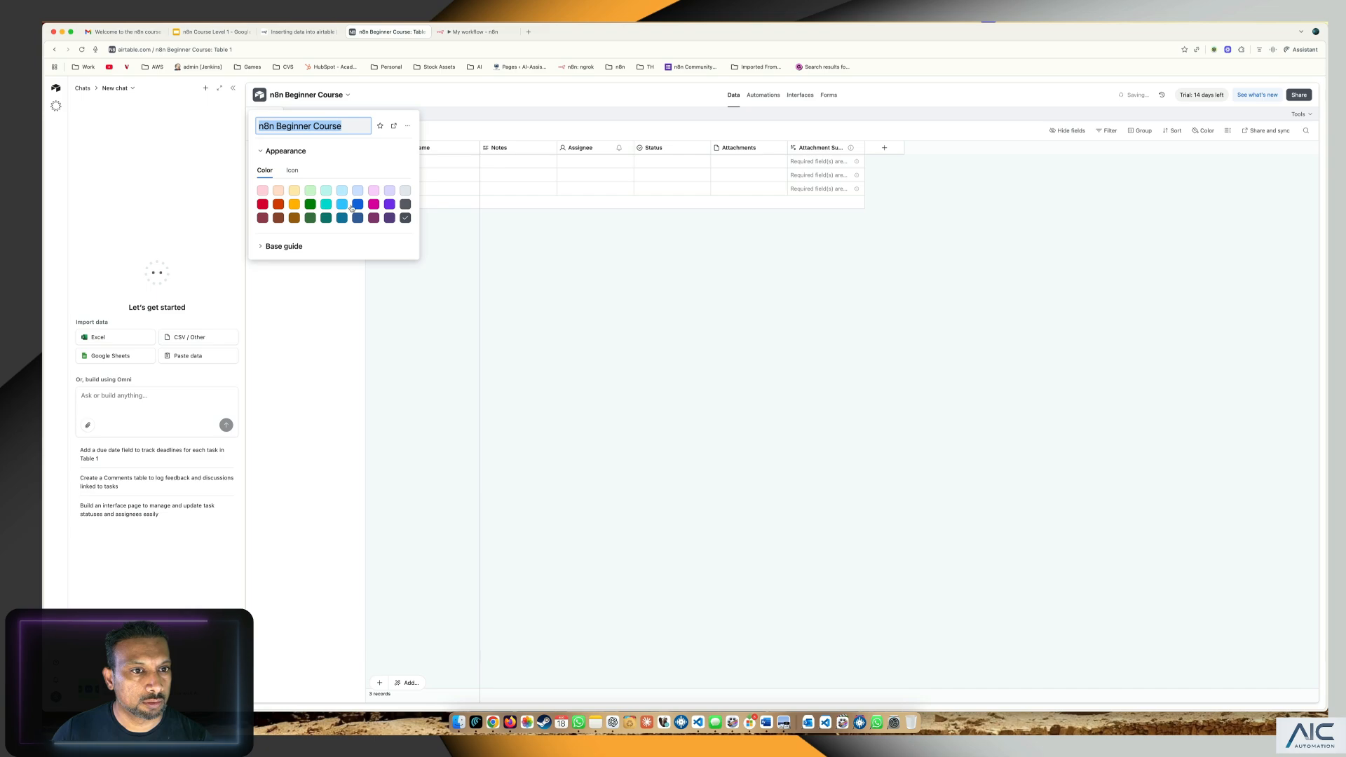
left_click(358, 209)
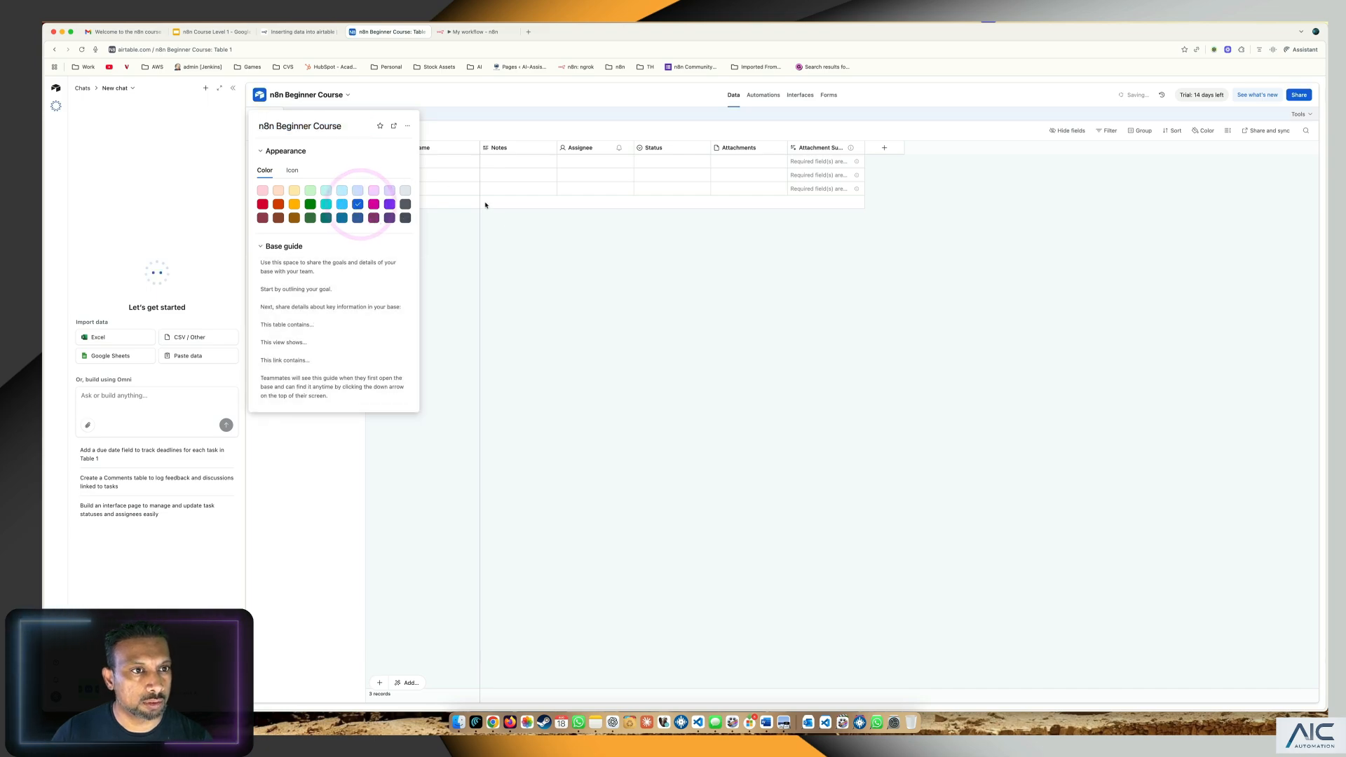
left_click(516, 259)
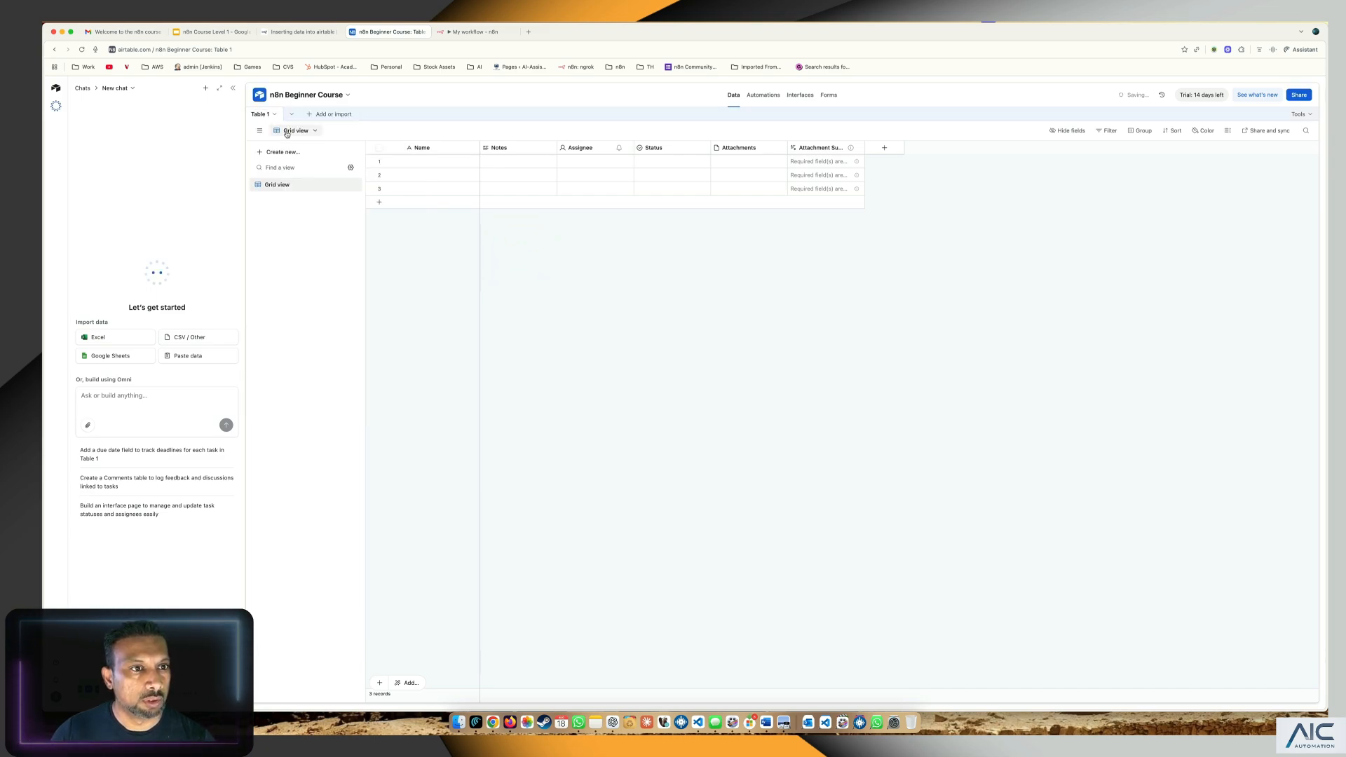
Inspect the options of Table 1 and the order columns in the HTTP Request node's output in n8n
left_click(263, 116)
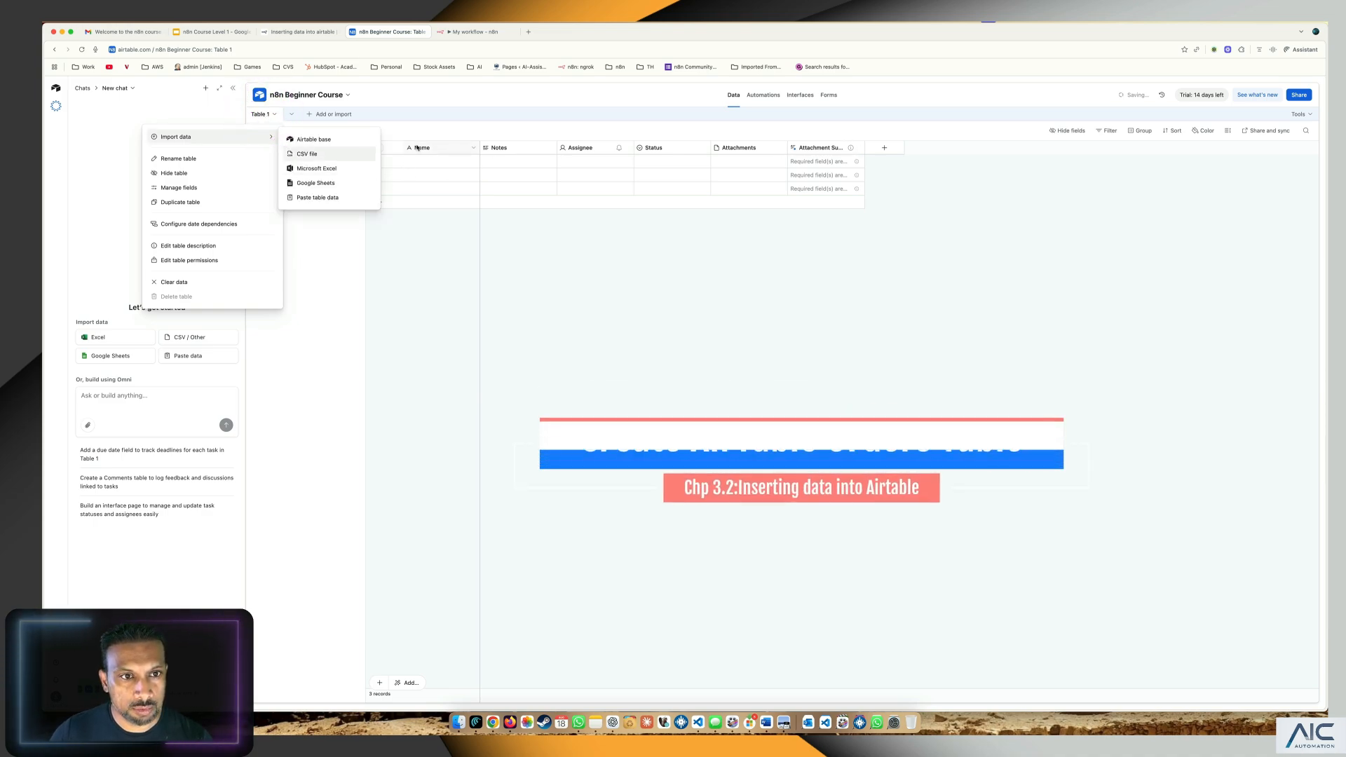
left_click(535, 322)
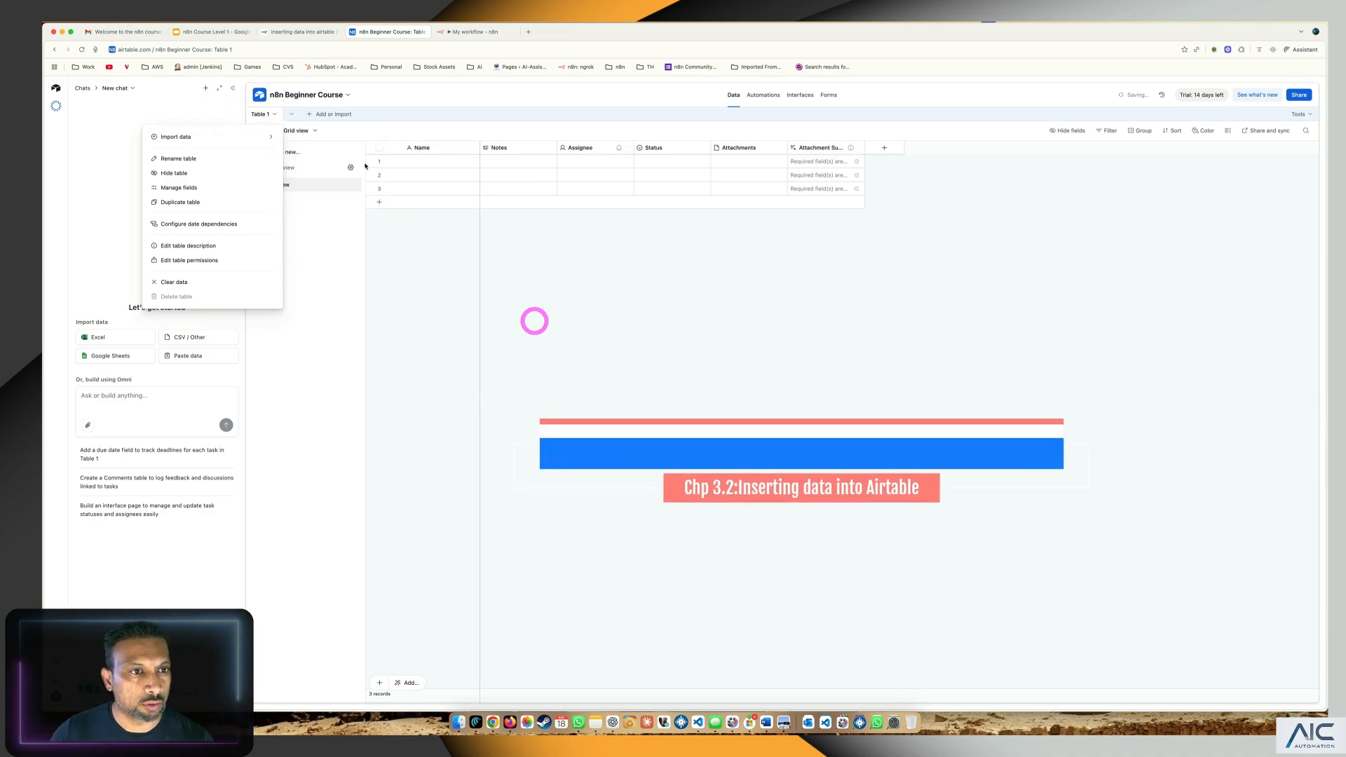
left_click(473, 355)
left_click(473, 31)
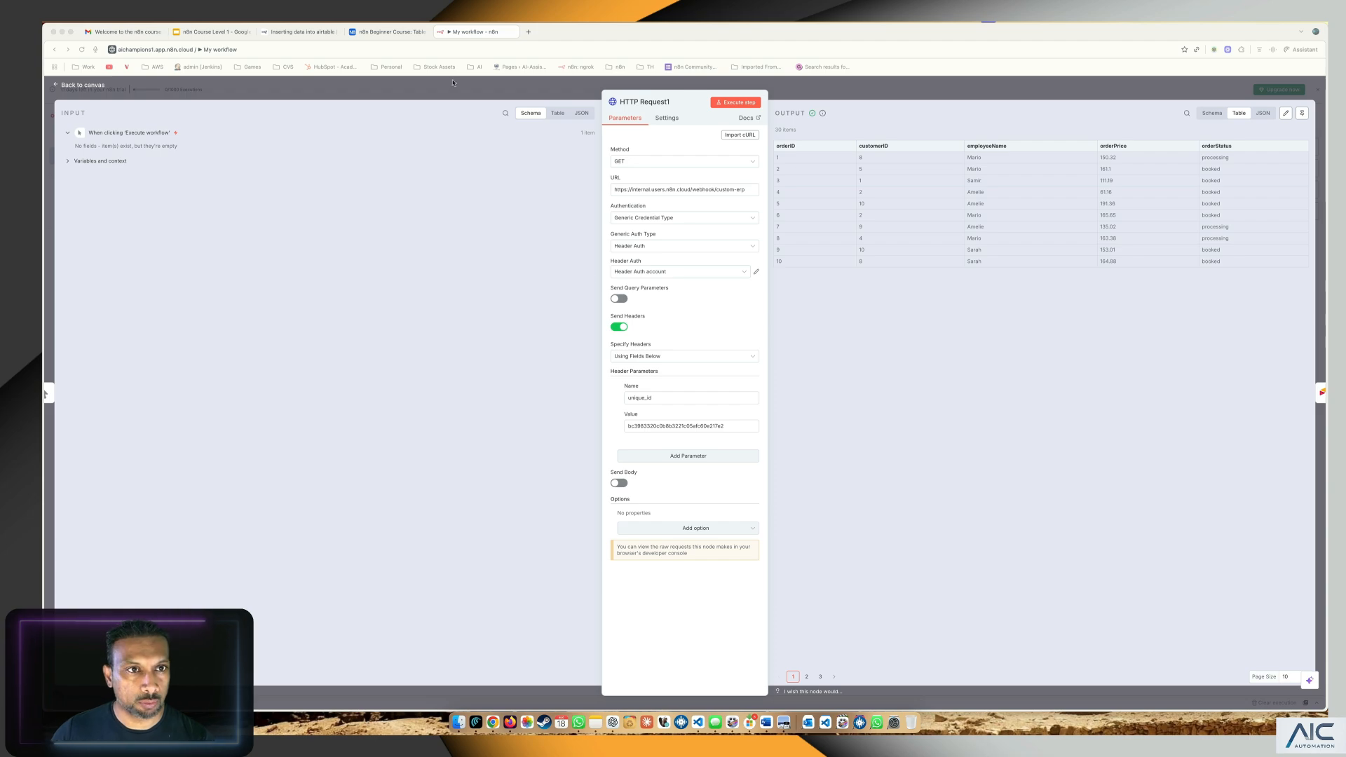
left_click(377, 31)
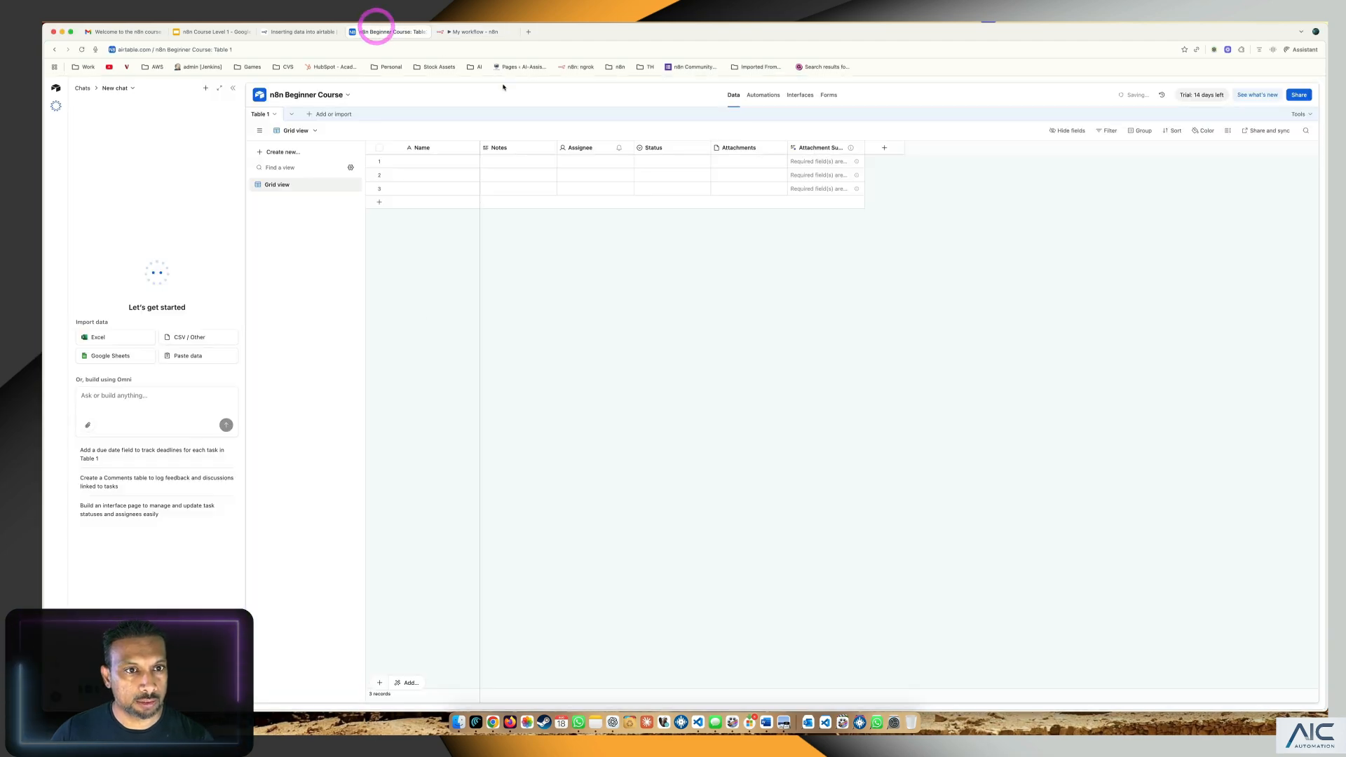
Try to delete all six default fields of Table 1 at once
left_click(432, 149)
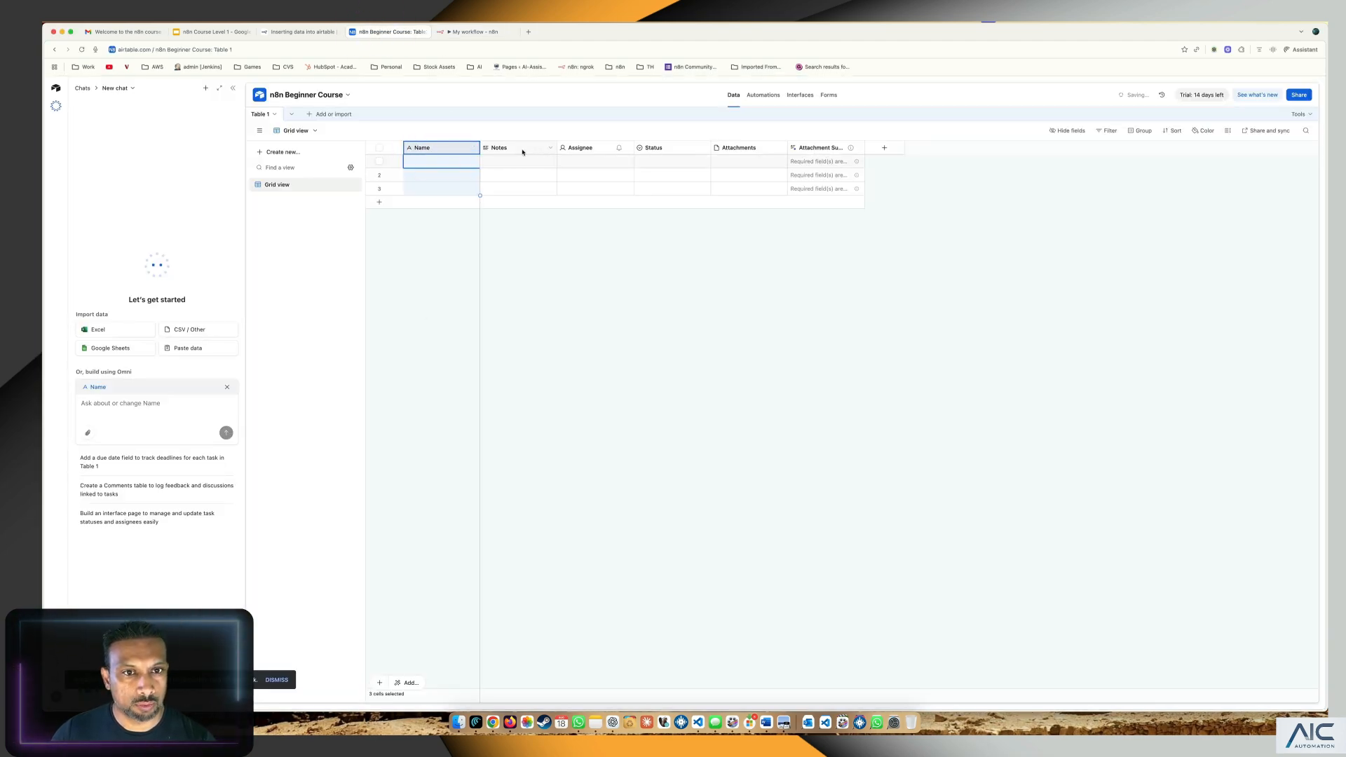
left_click_drag(522, 151, 813, 149)
right_click(441, 148)
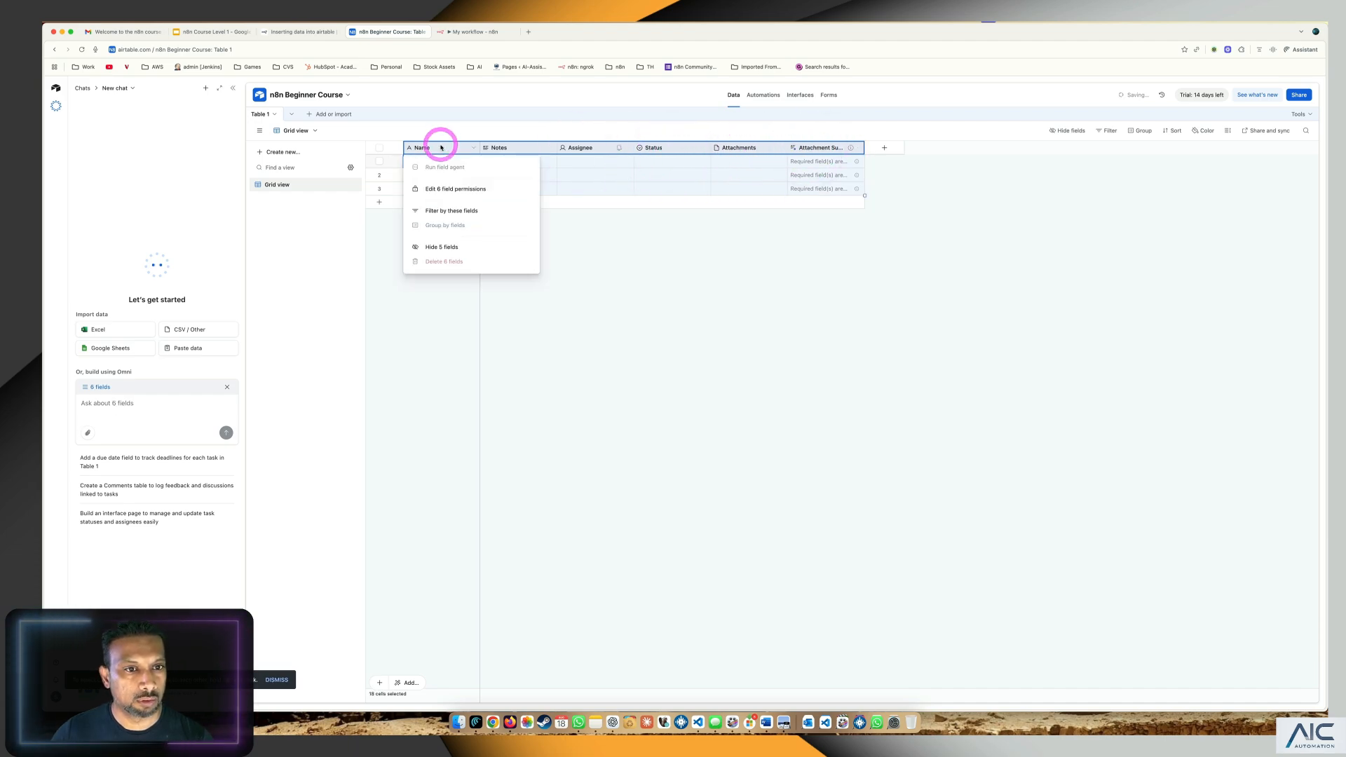
left_click(652, 264)
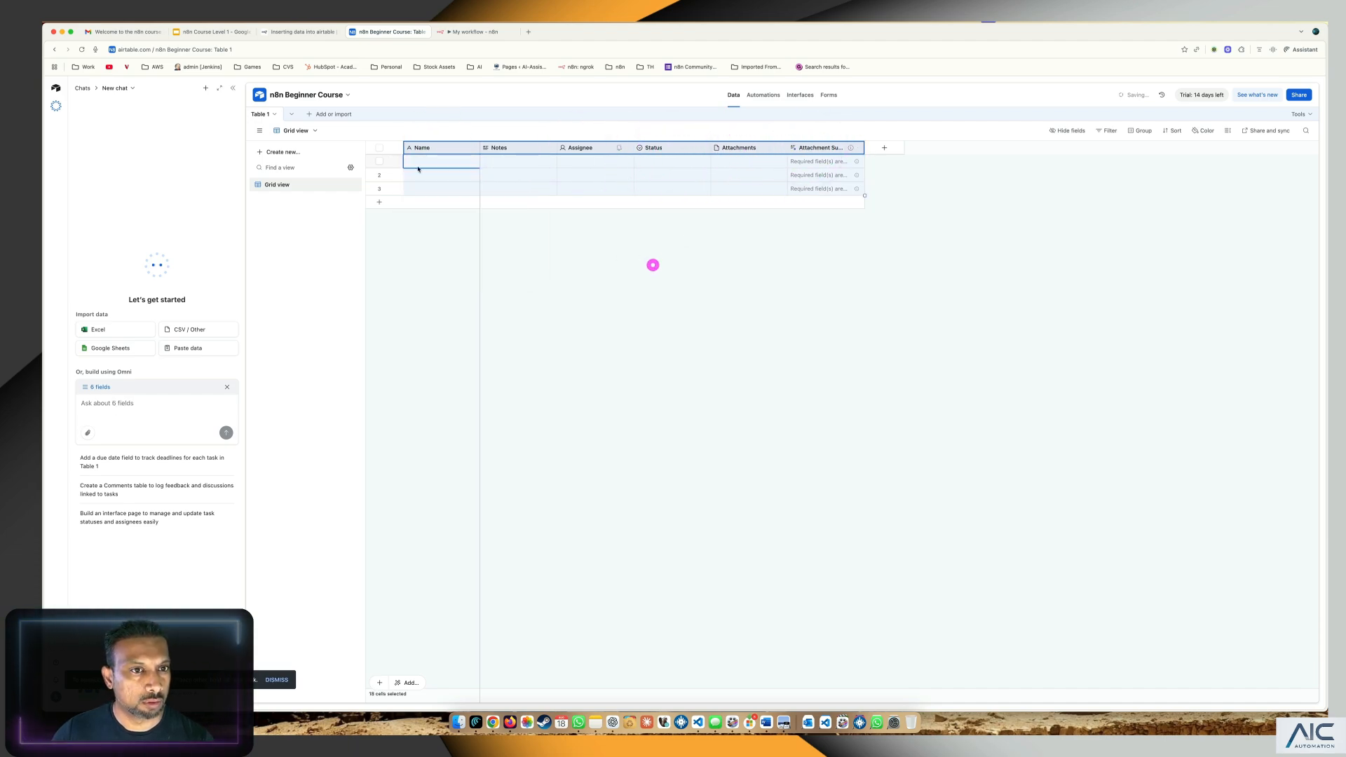
left_click(379, 147)
right_click(419, 149)
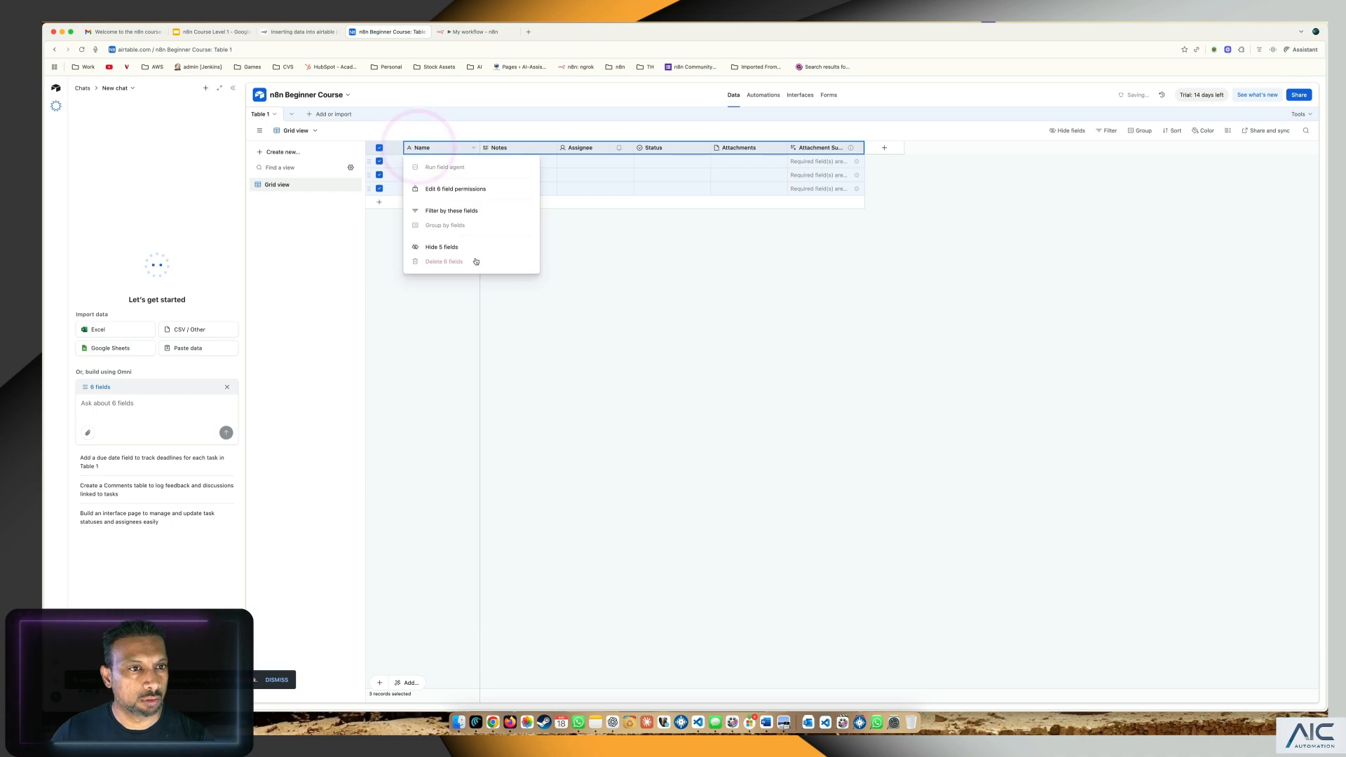
left_click(610, 258)
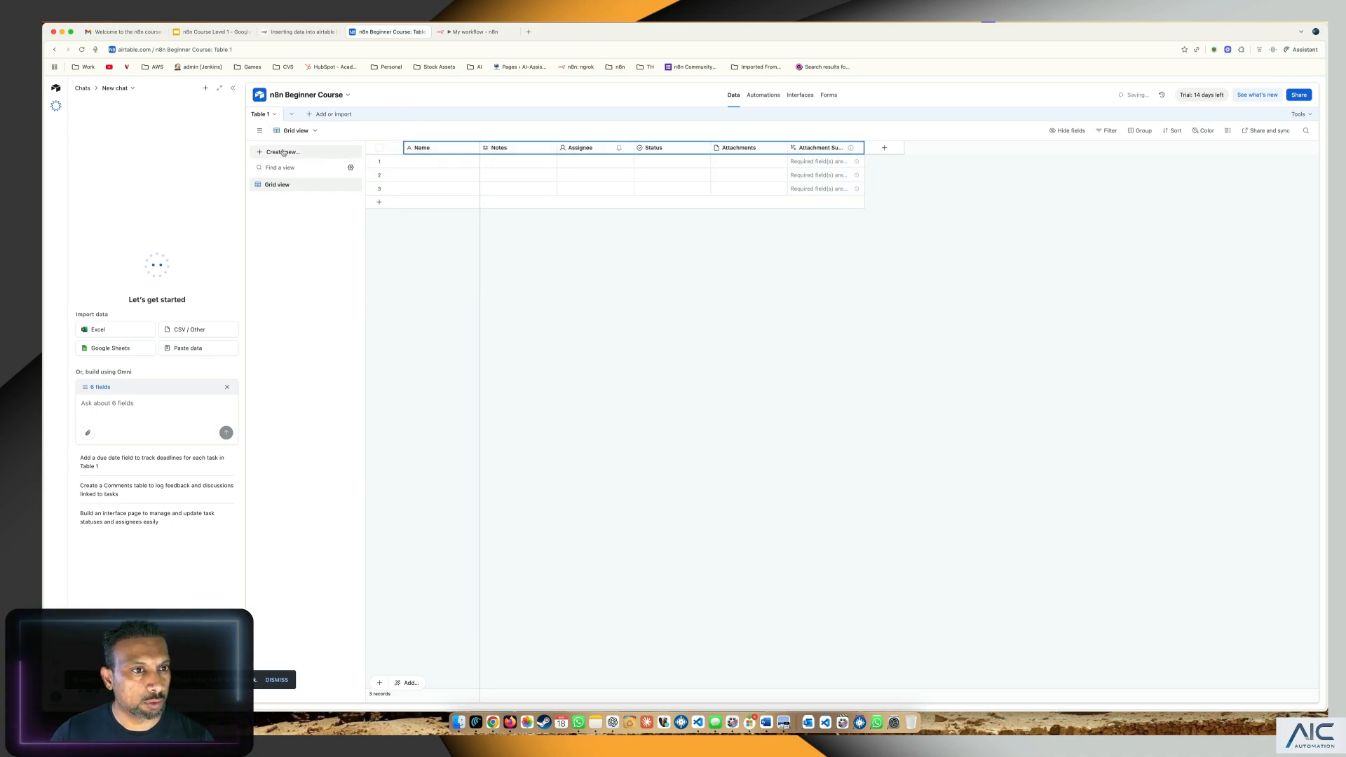
Create a personal grid view named Orders for Table 1 and open it
left_click(326, 152)
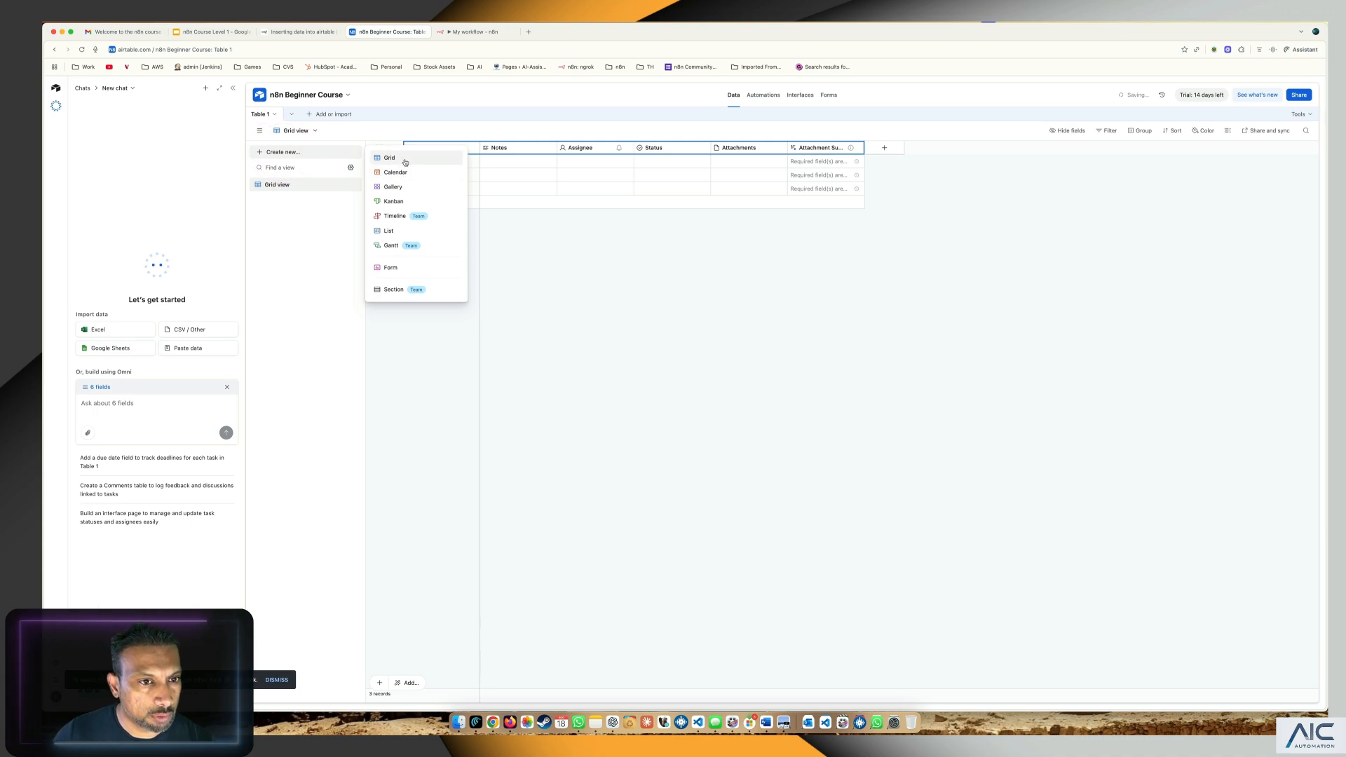
left_click(404, 161)
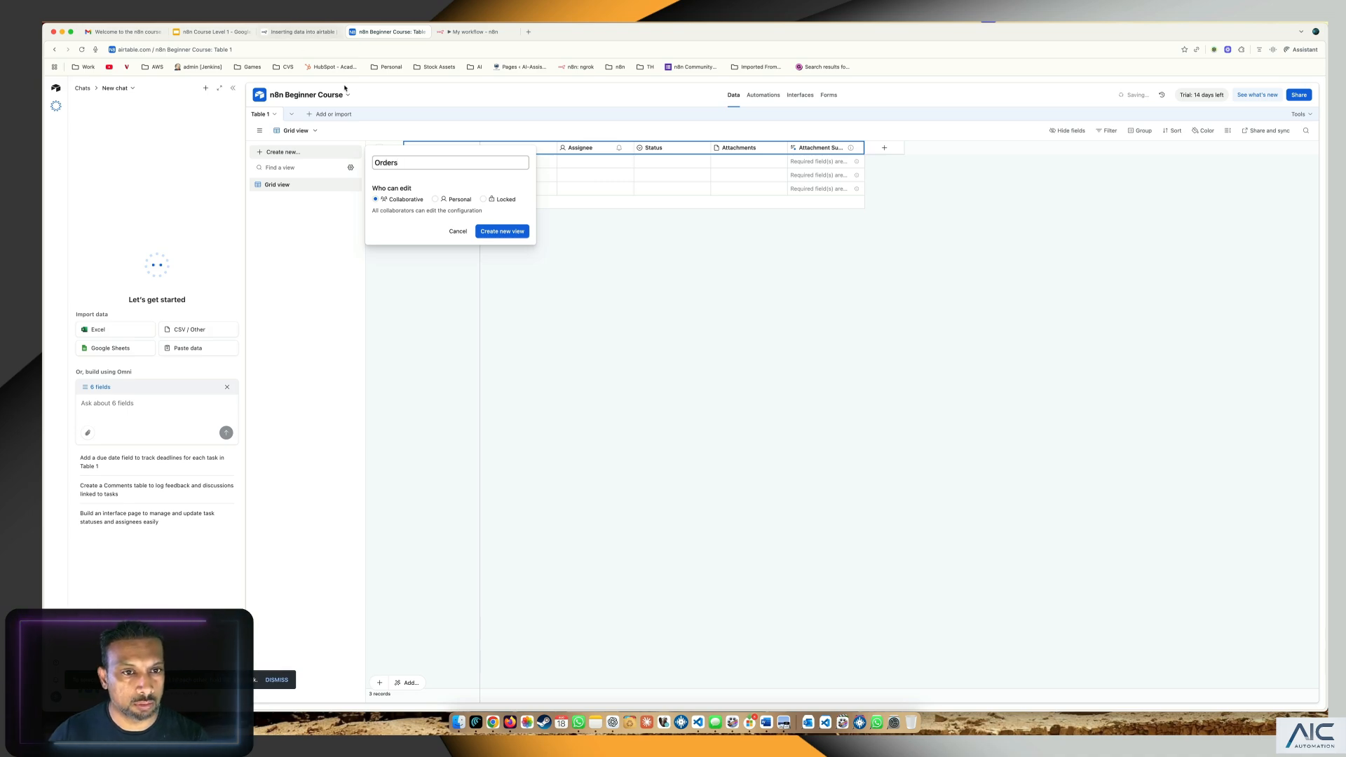
left_click(435, 199)
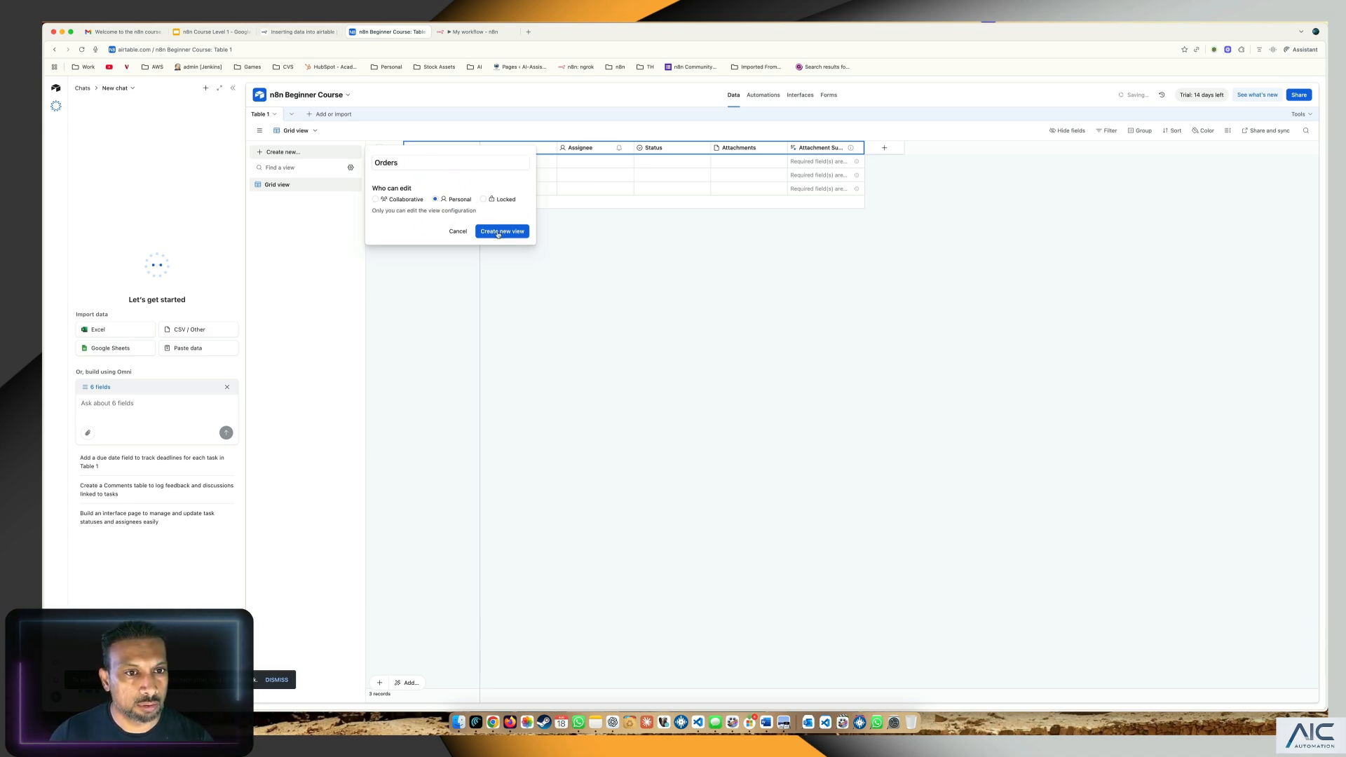
left_click(498, 232)
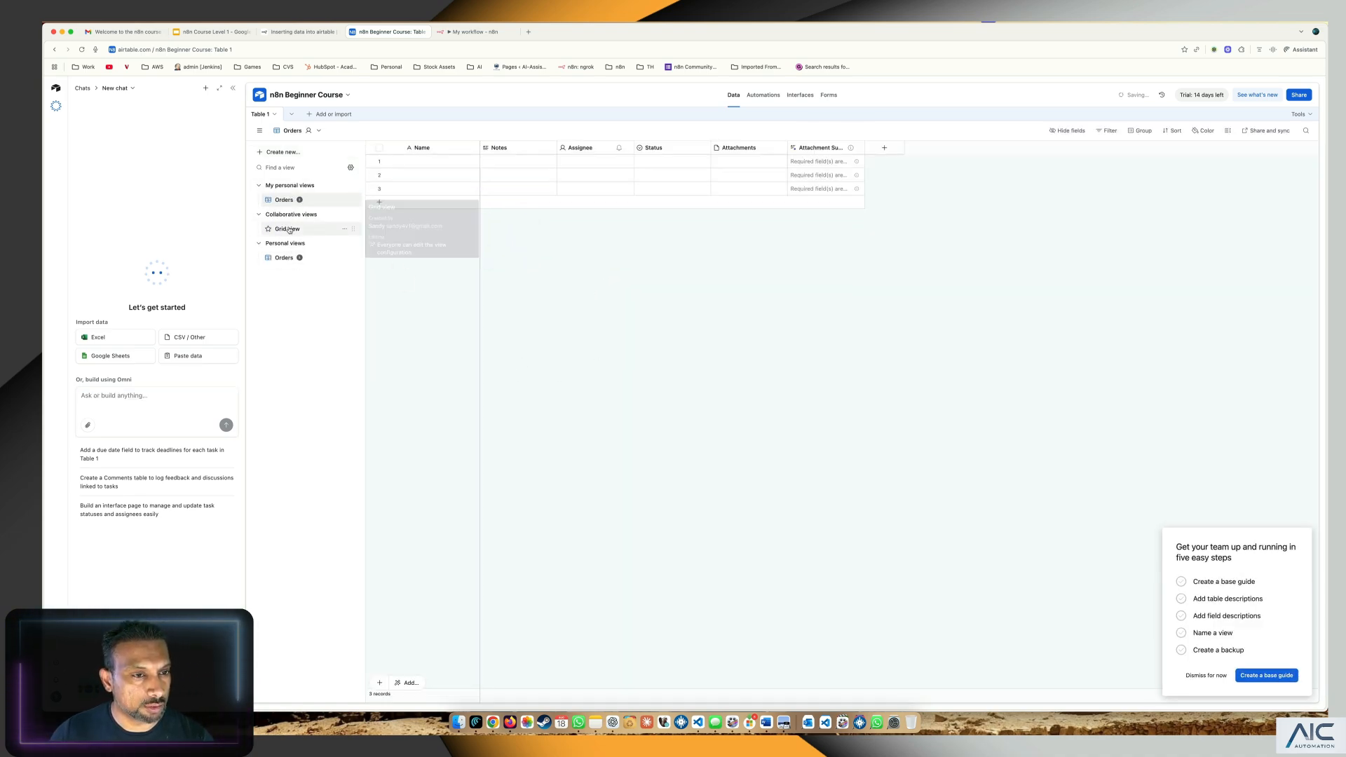
left_click(284, 257)
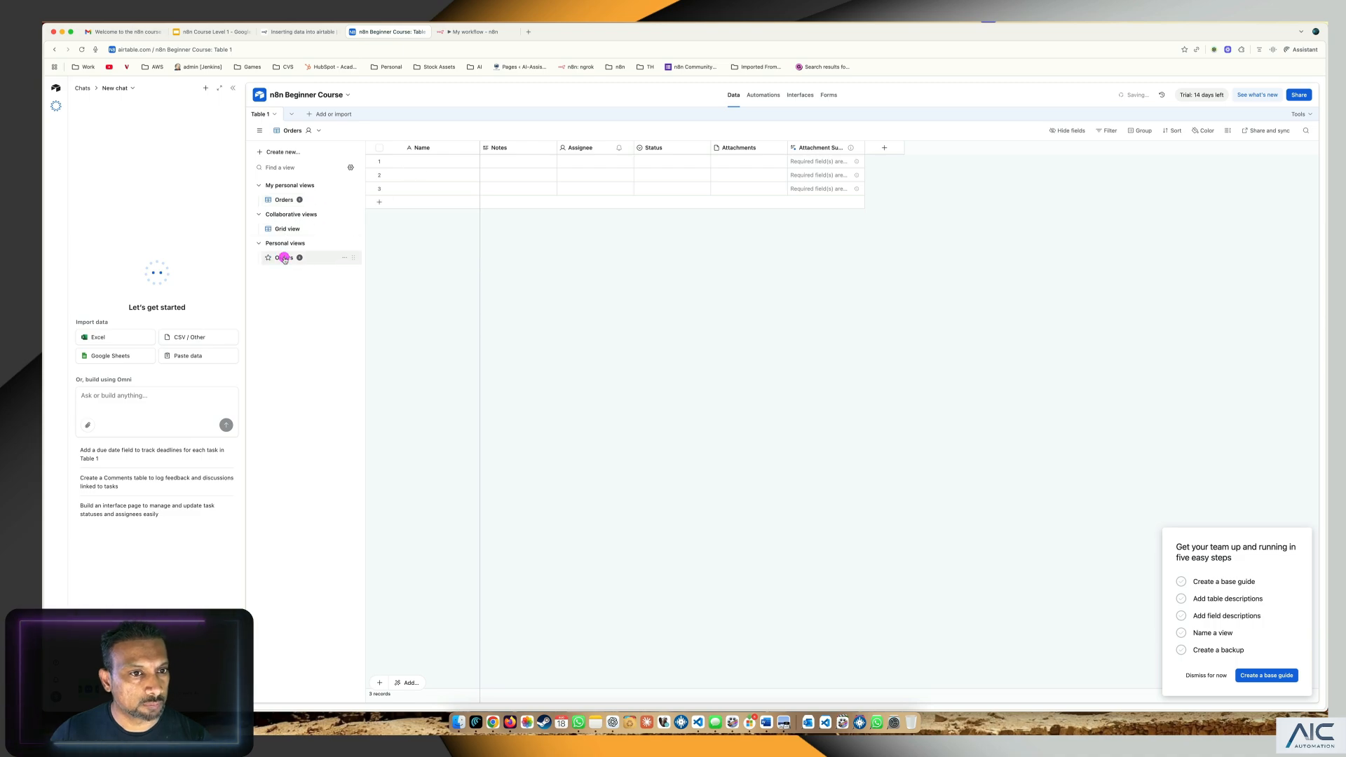
left_click(284, 200)
Open the primary Name field of Table 1 for editing
right_click(404, 162)
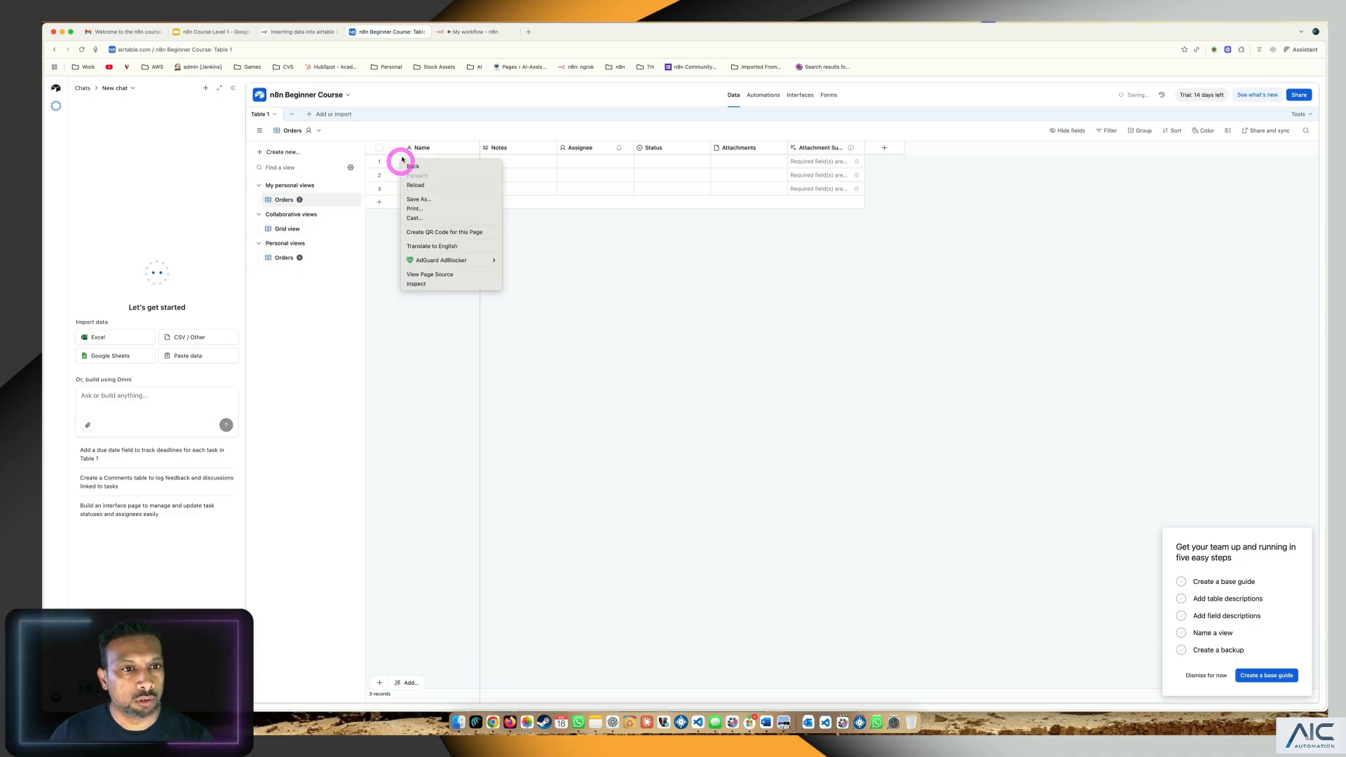
left_click(420, 146)
double_click(424, 149)
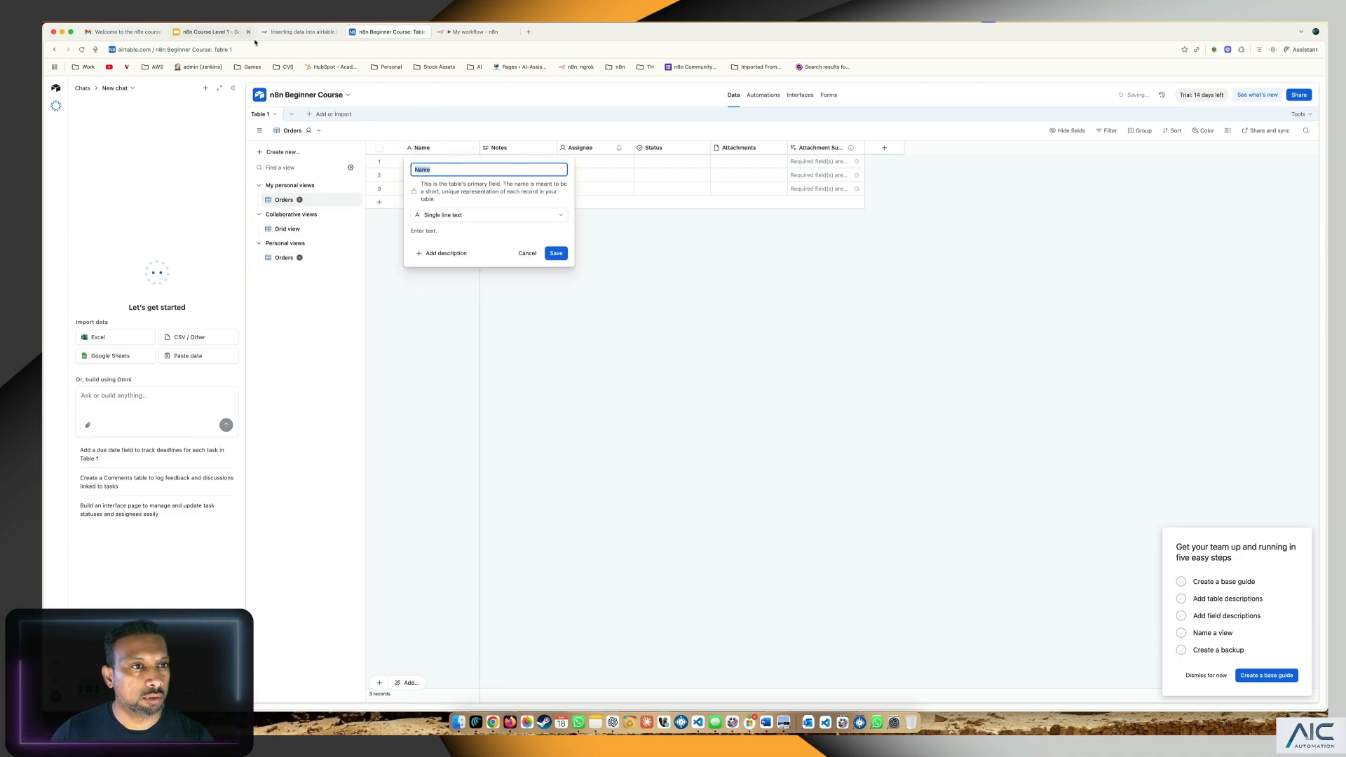
Look up the required Airtable fields and types in the n8n Docs page and copy the field name orderID
left_click(293, 32)
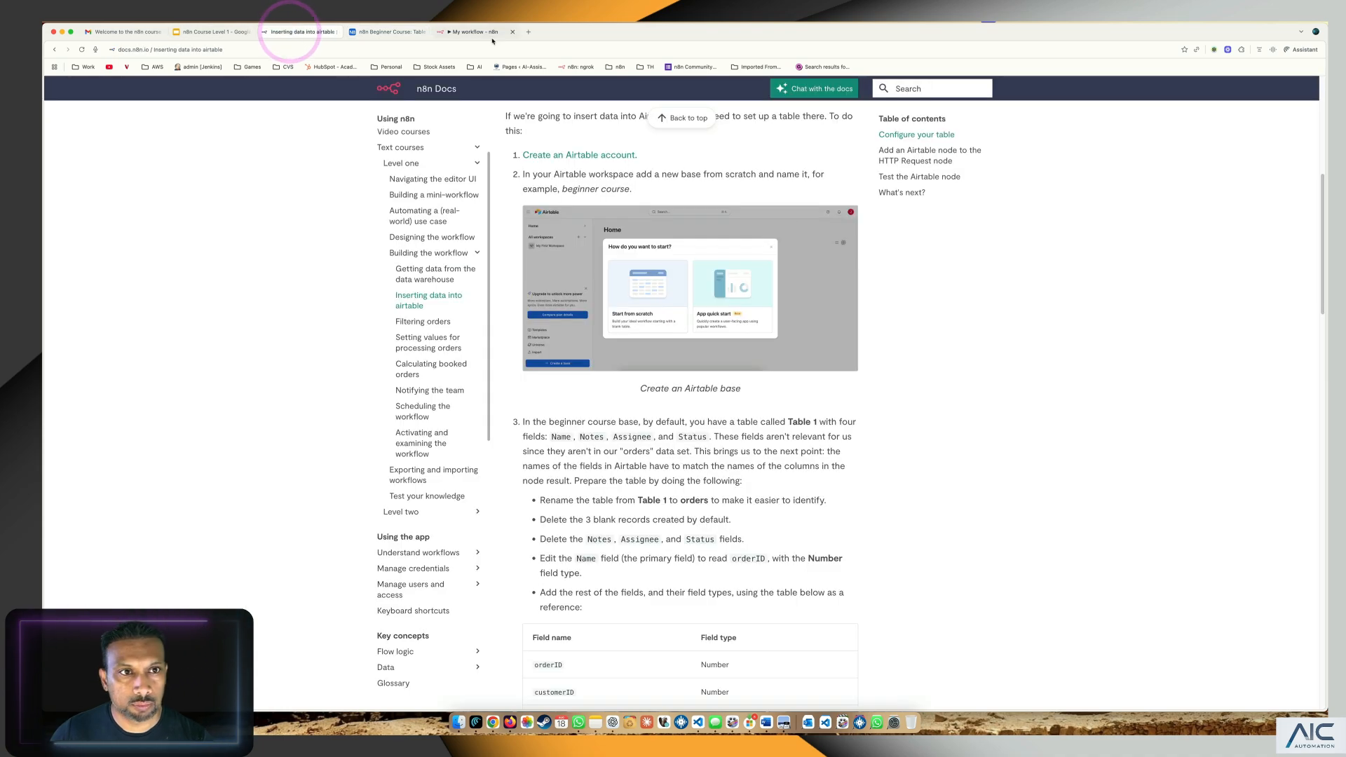
left_click(462, 32)
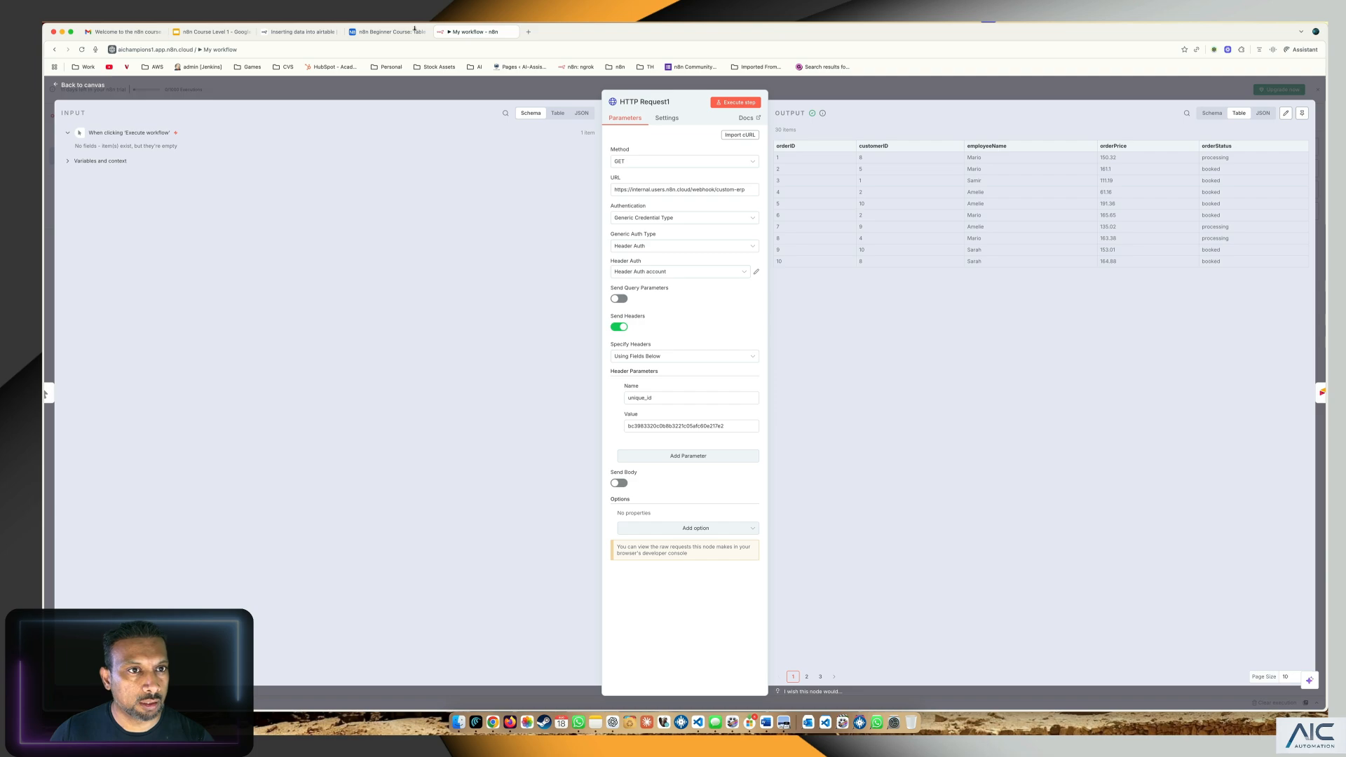
left_click(303, 32)
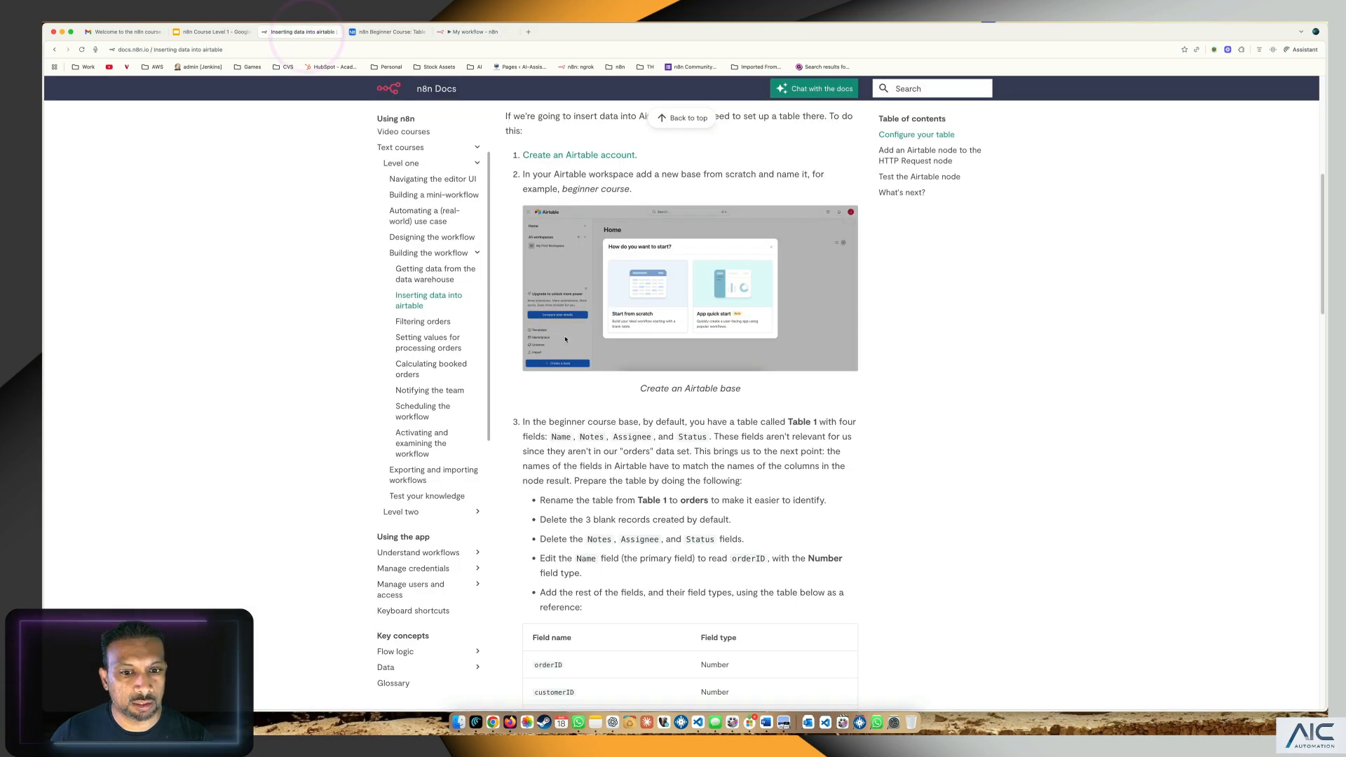
scroll(565, 339, "down", 5)
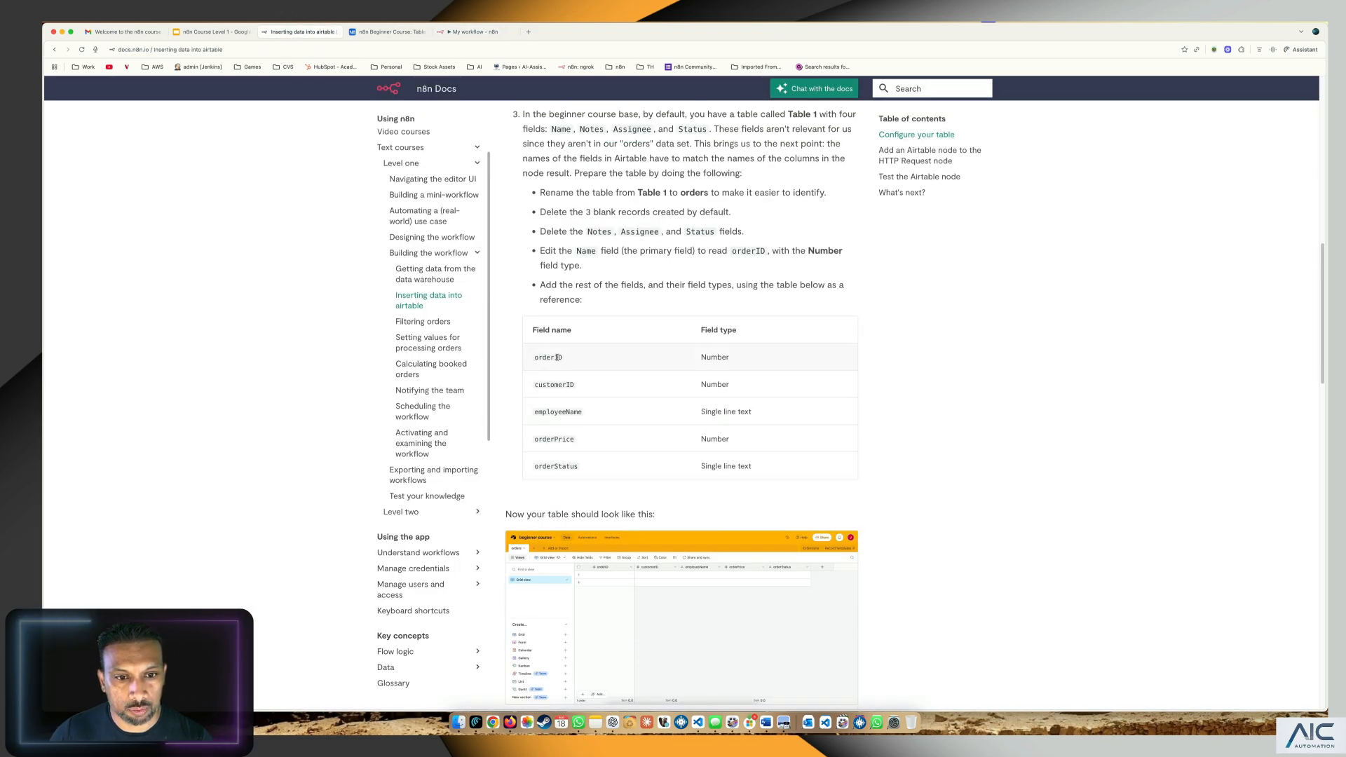
double_click(547, 357)
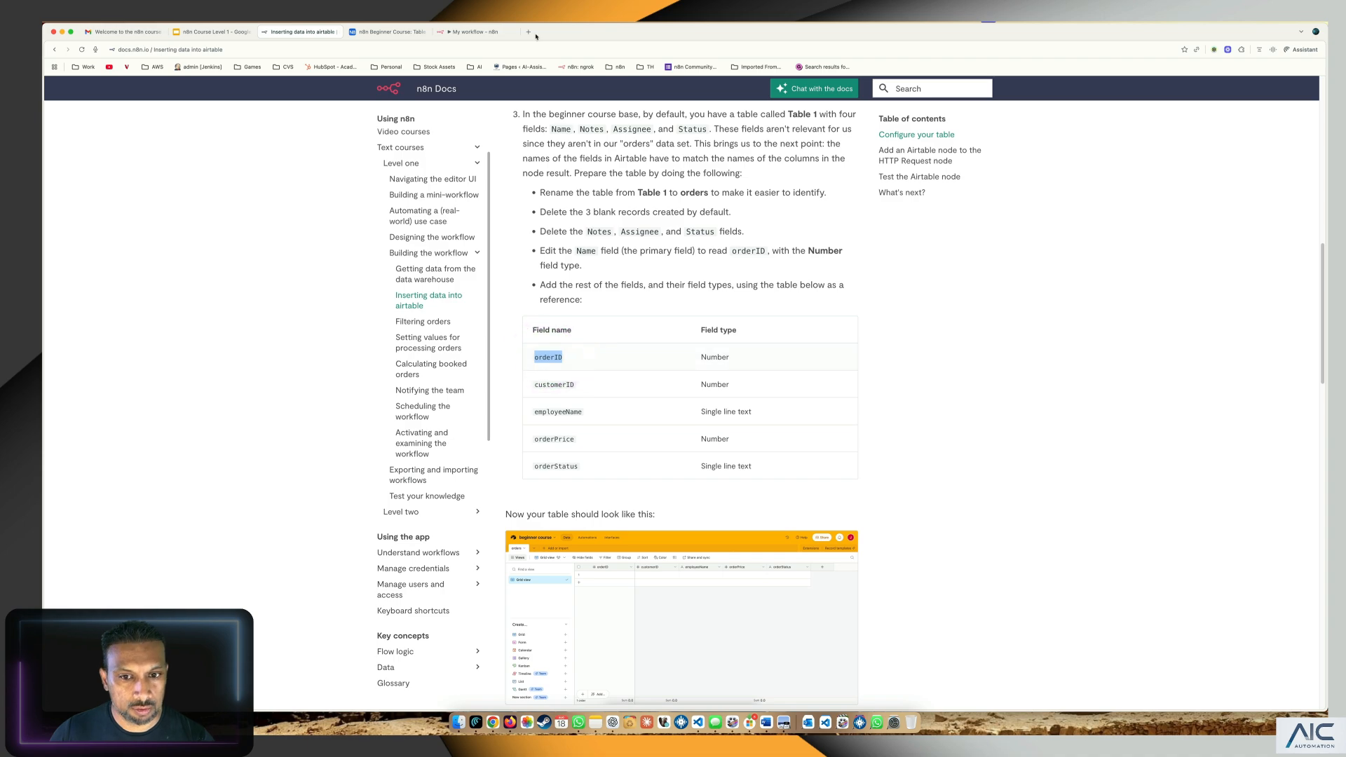
Rename the primary Name field in the Airtable table to orderID, change its type to Number and save it
left_click(463, 32)
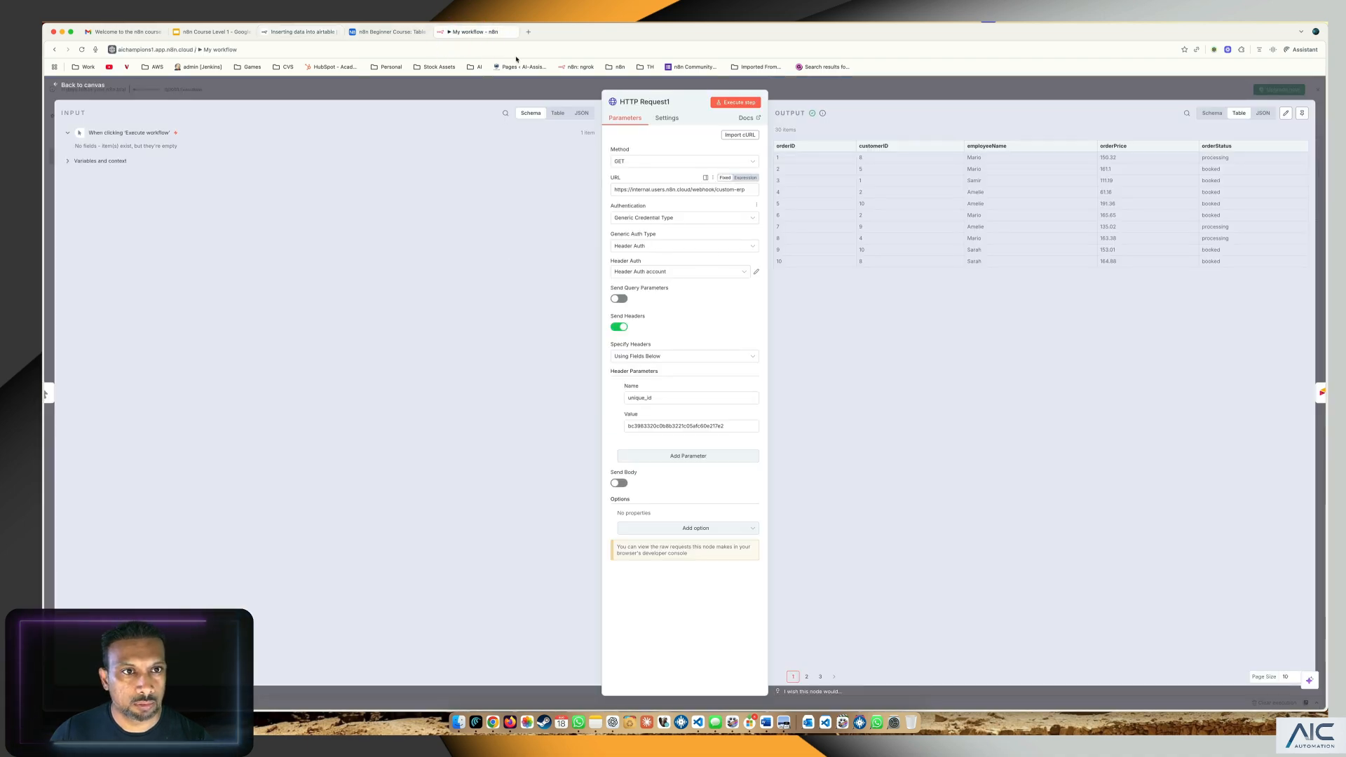
left_click(404, 32)
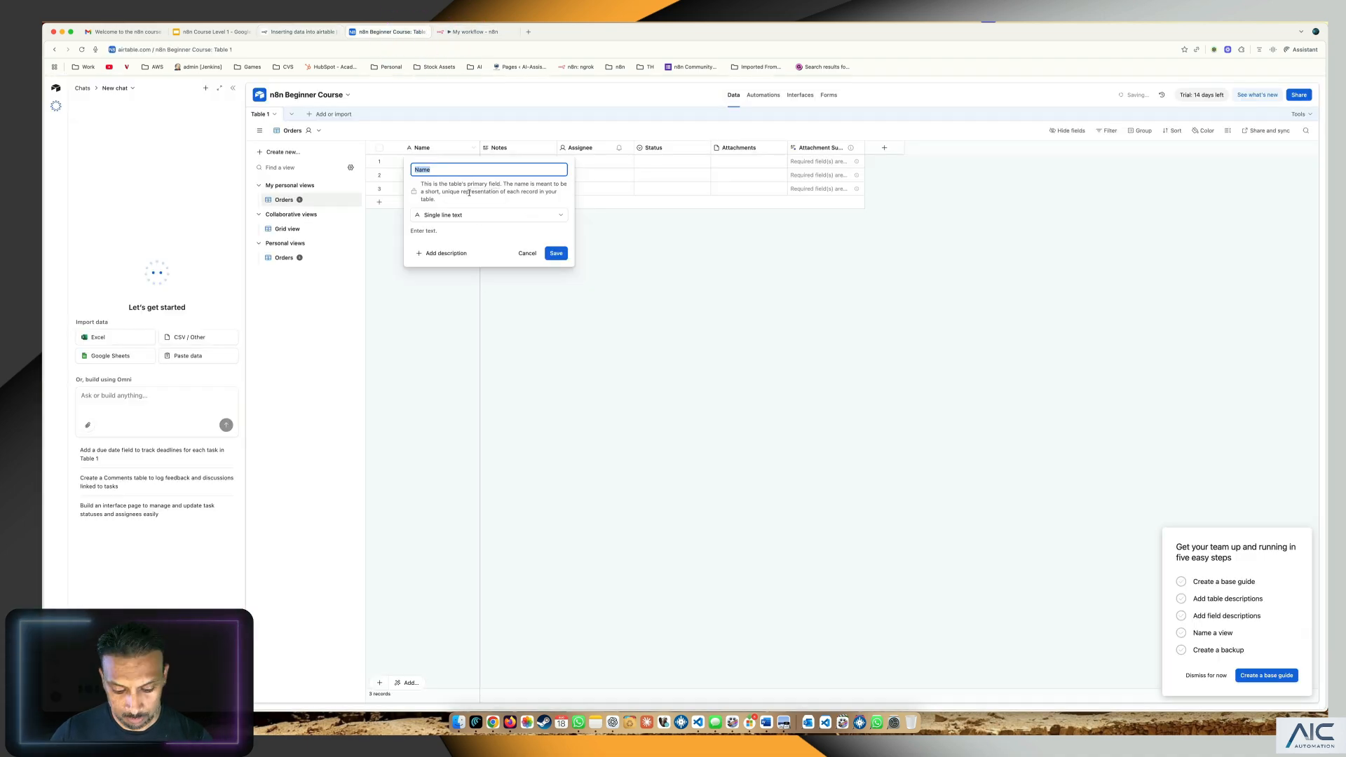
left_click(472, 218)
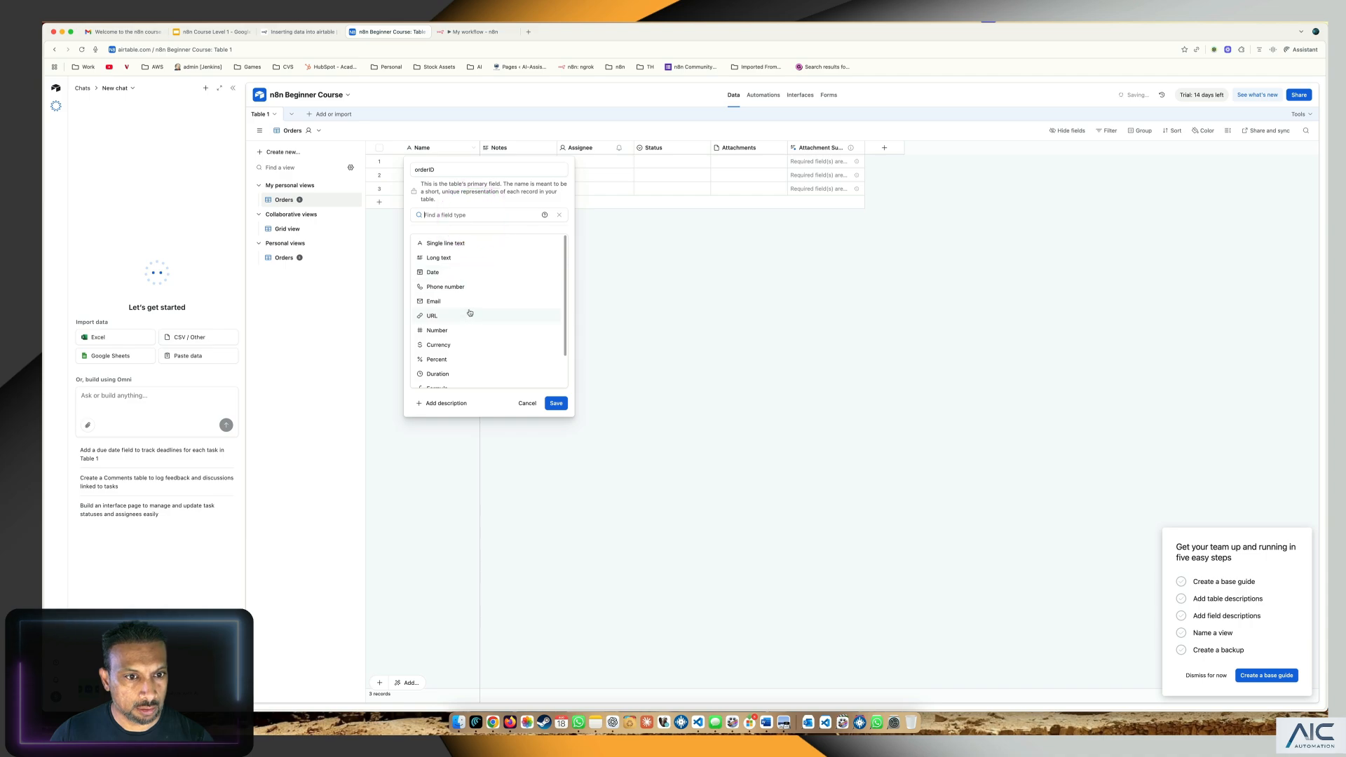
scroll(466, 303, "down", 2)
left_click(452, 293)
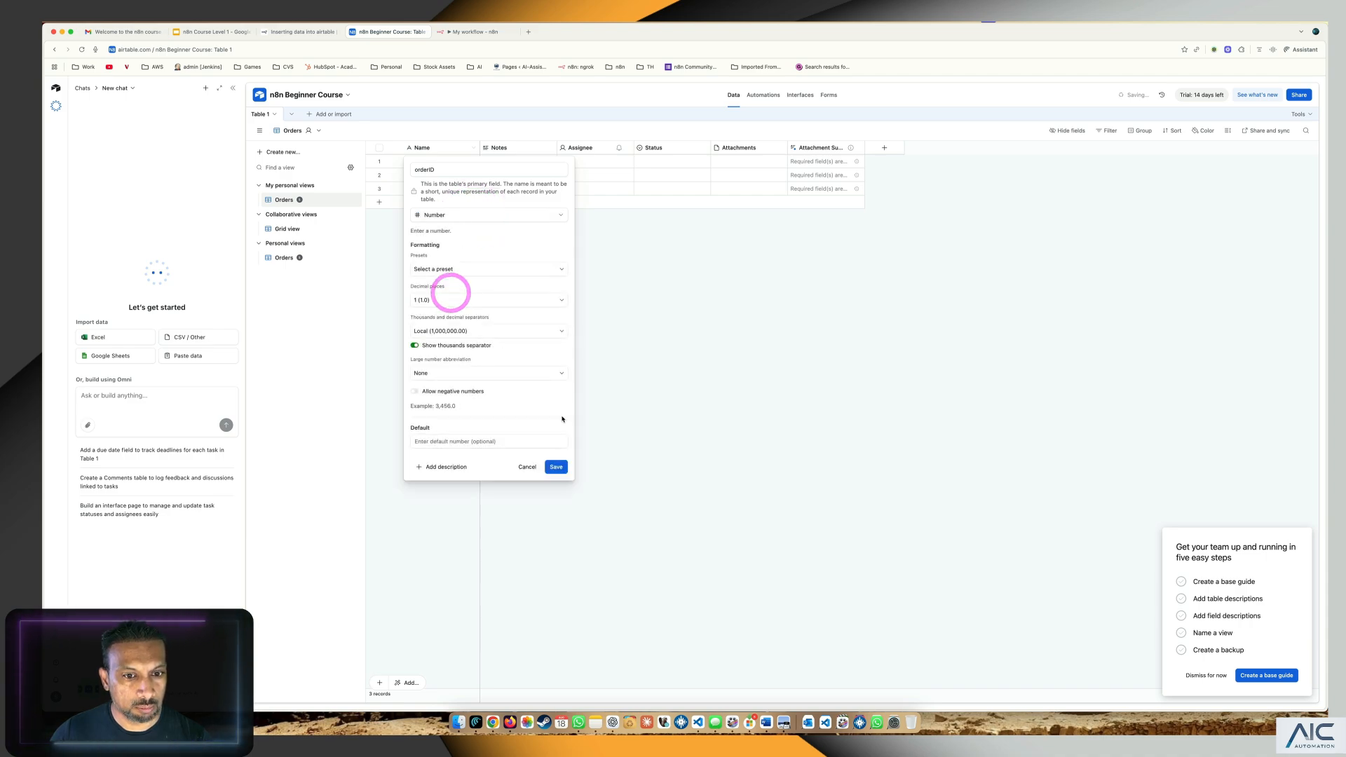
left_click(555, 468)
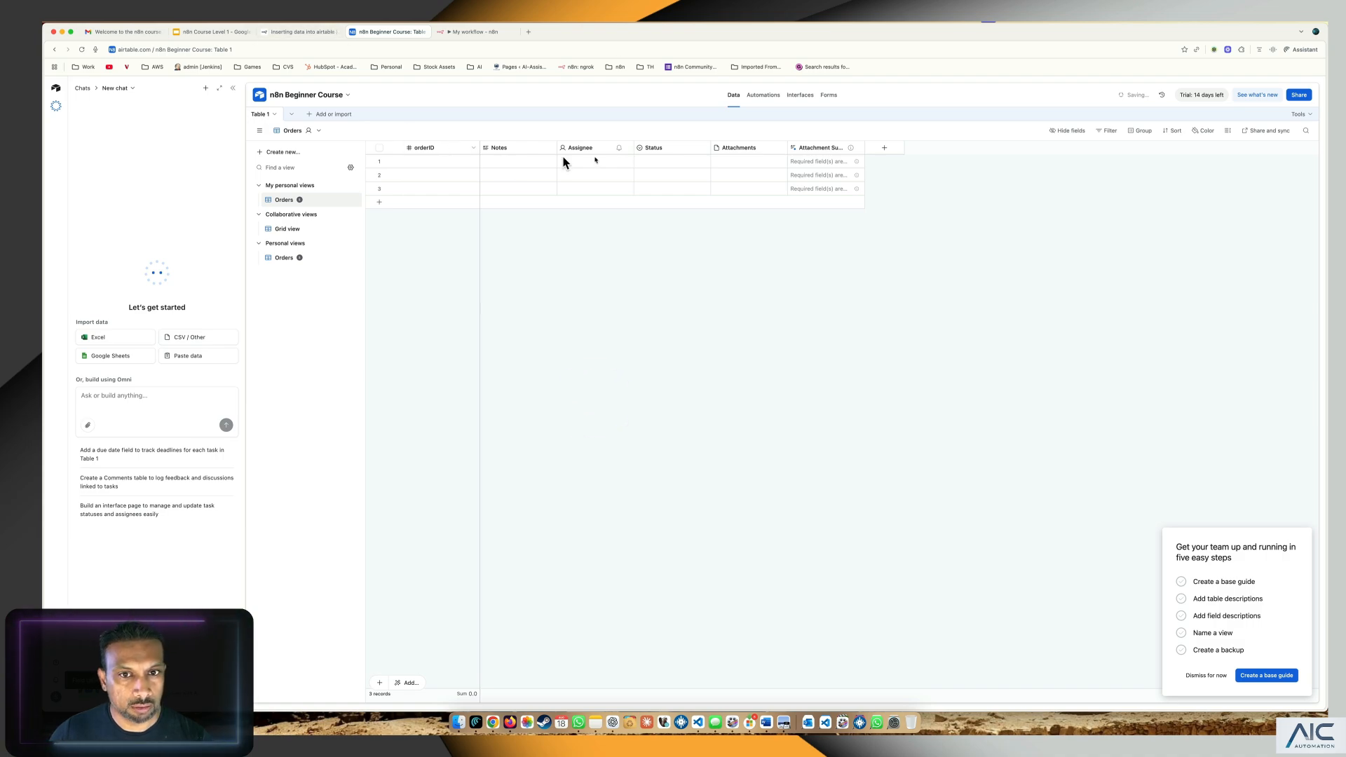
Rename the Notes field to customerID, copying the name from the n8n Docs table, and save it as a Number field
left_click(288, 32)
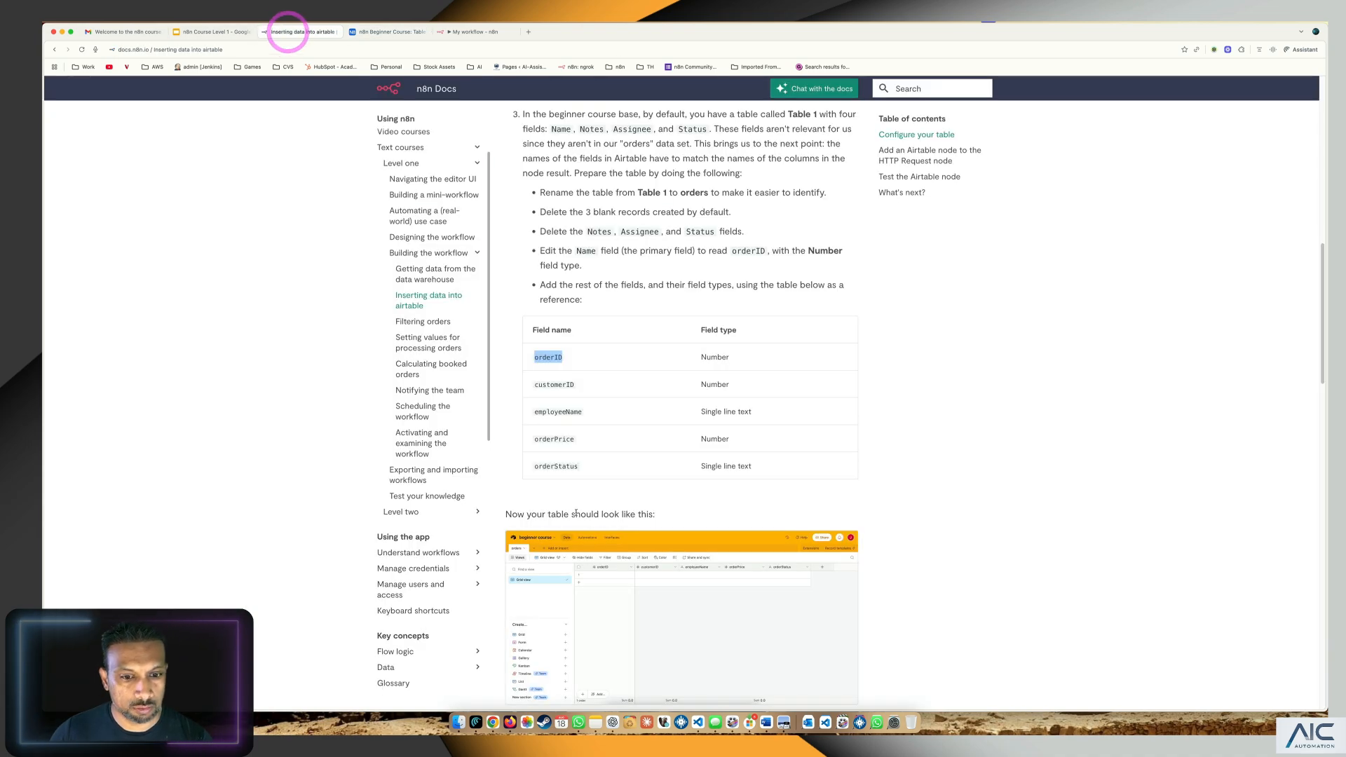
double_click(556, 373)
key("cmd+c")
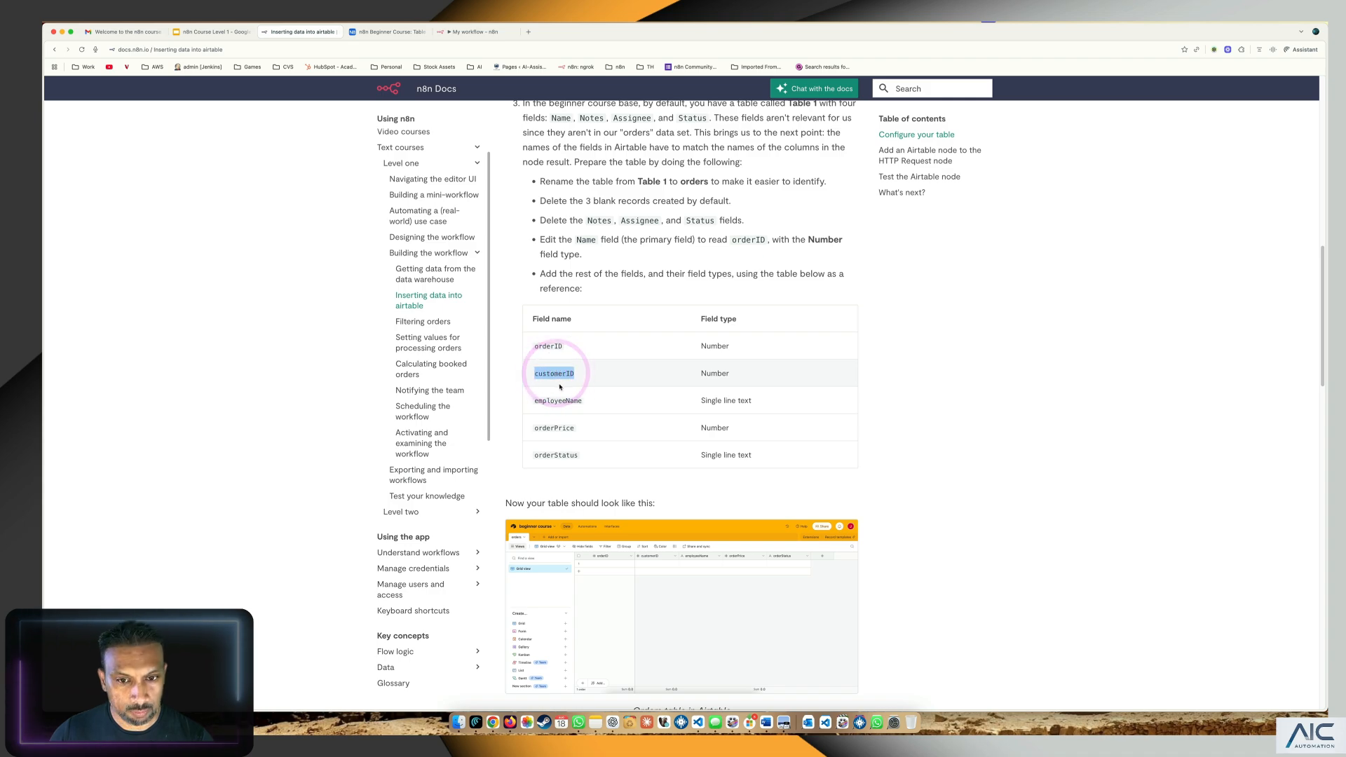
left_click(381, 32)
double_click(509, 146)
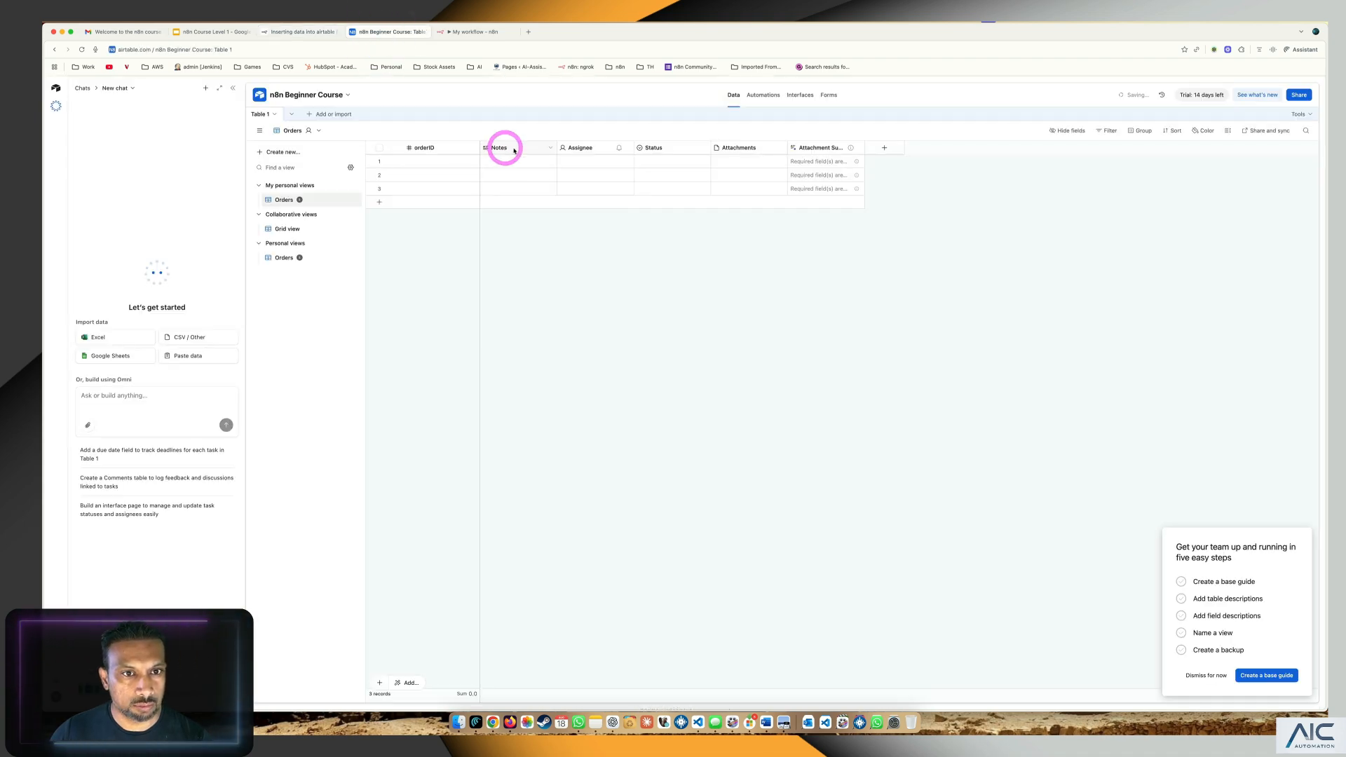
key("cmd+v")
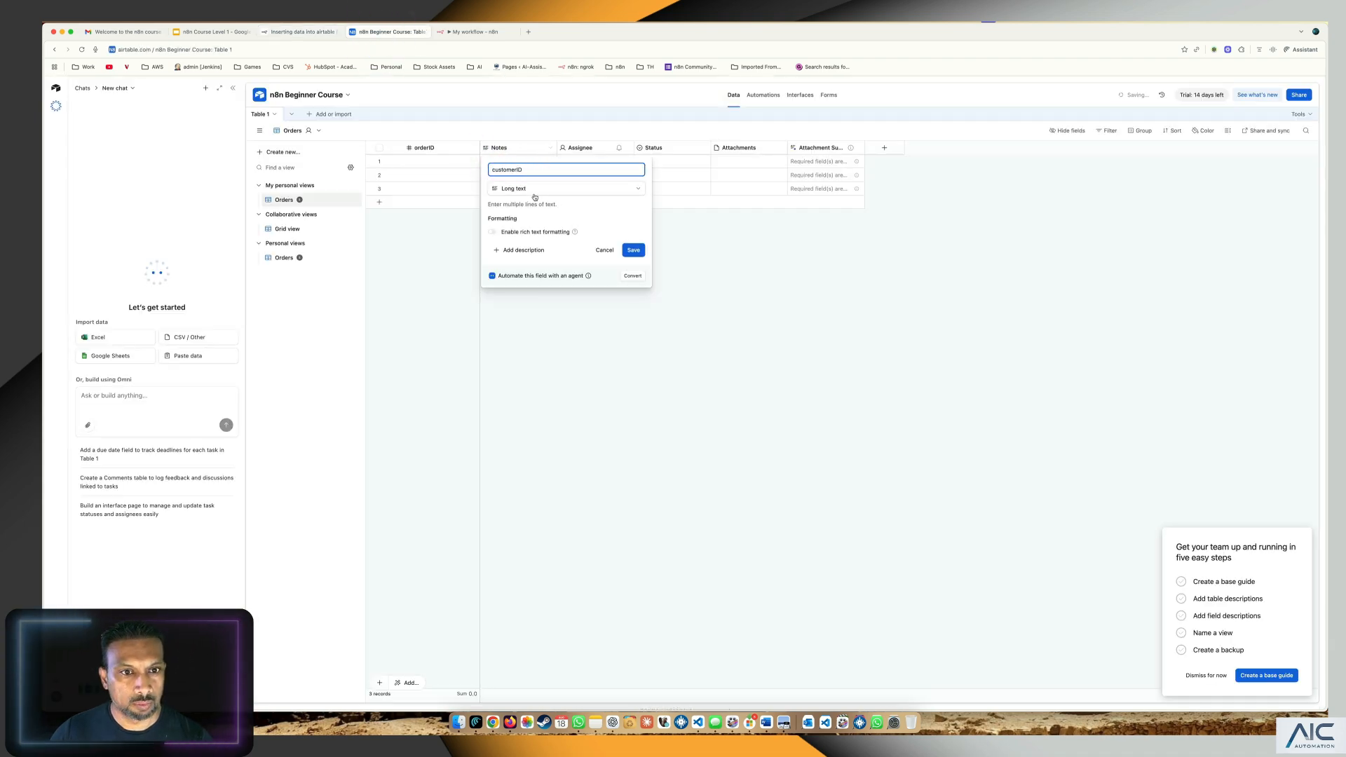
left_click(534, 191)
scroll(541, 323, "down", 2)
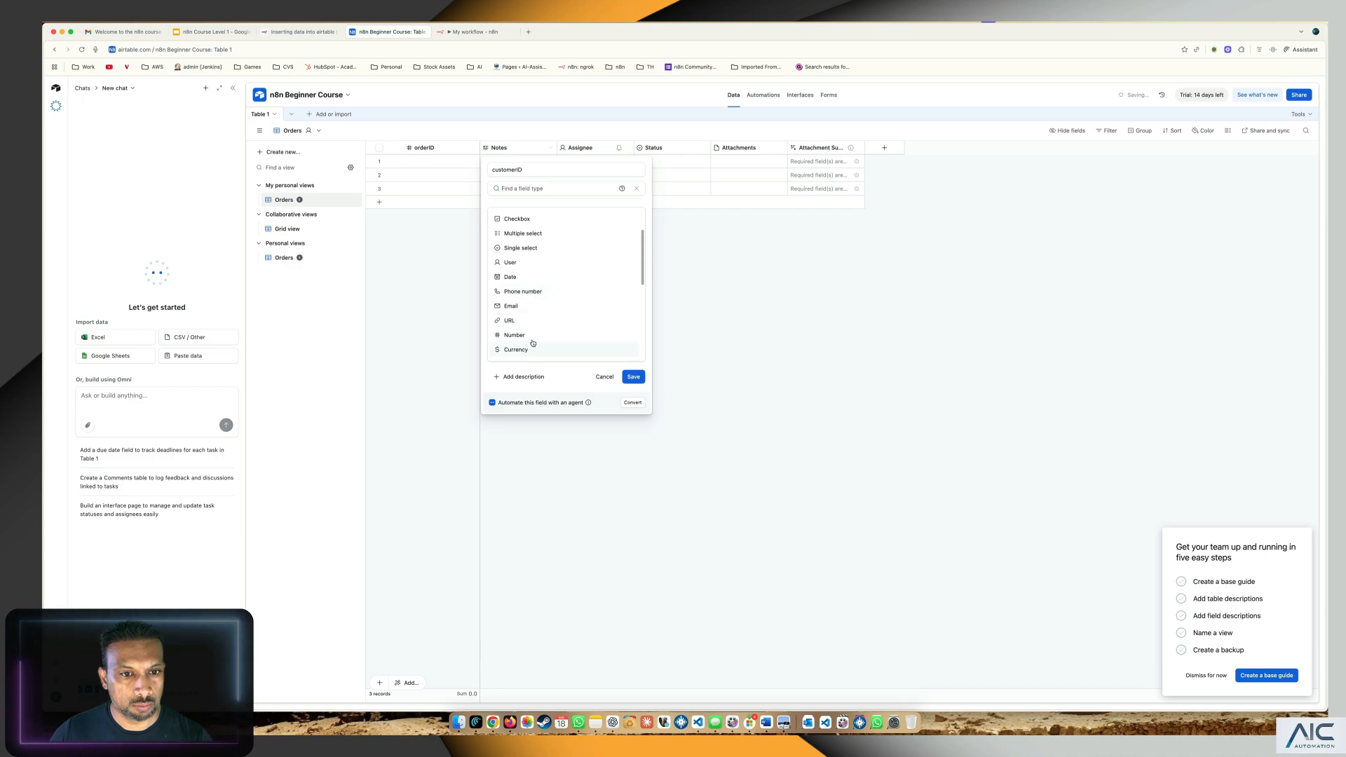
left_click(532, 336)
left_click(635, 440)
left_click(705, 433)
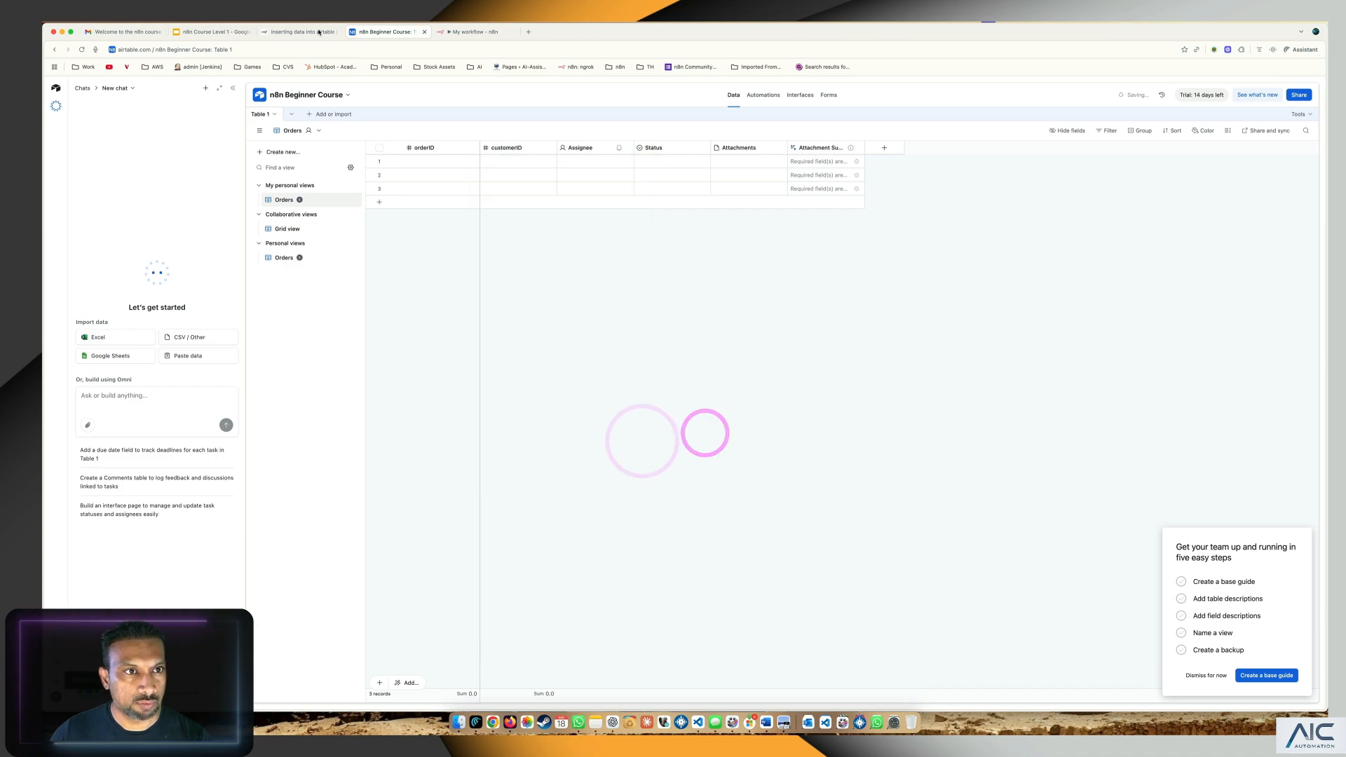
Rename the Assignee field to employeeName, copied from the n8n Docs table, and save it as a Single line text field
left_click(319, 33)
double_click(552, 395)
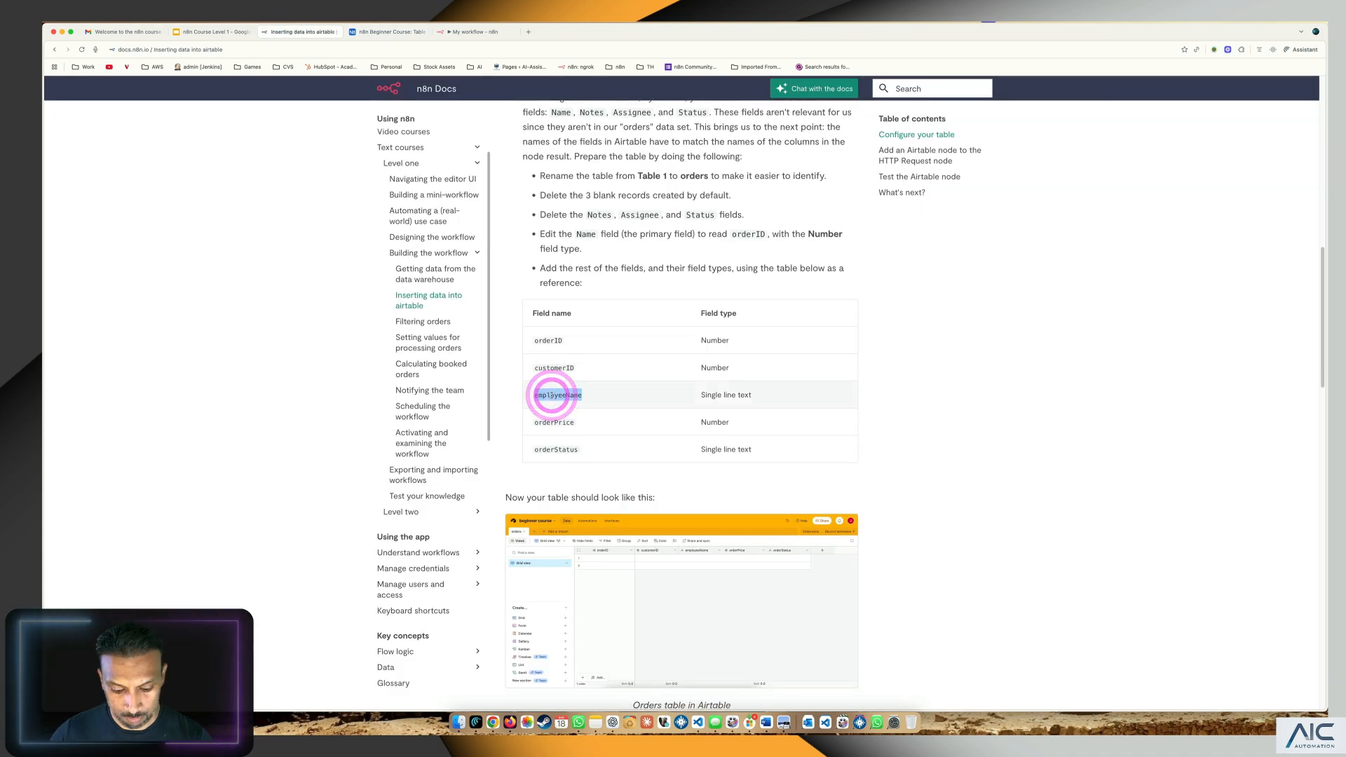
left_click(388, 28)
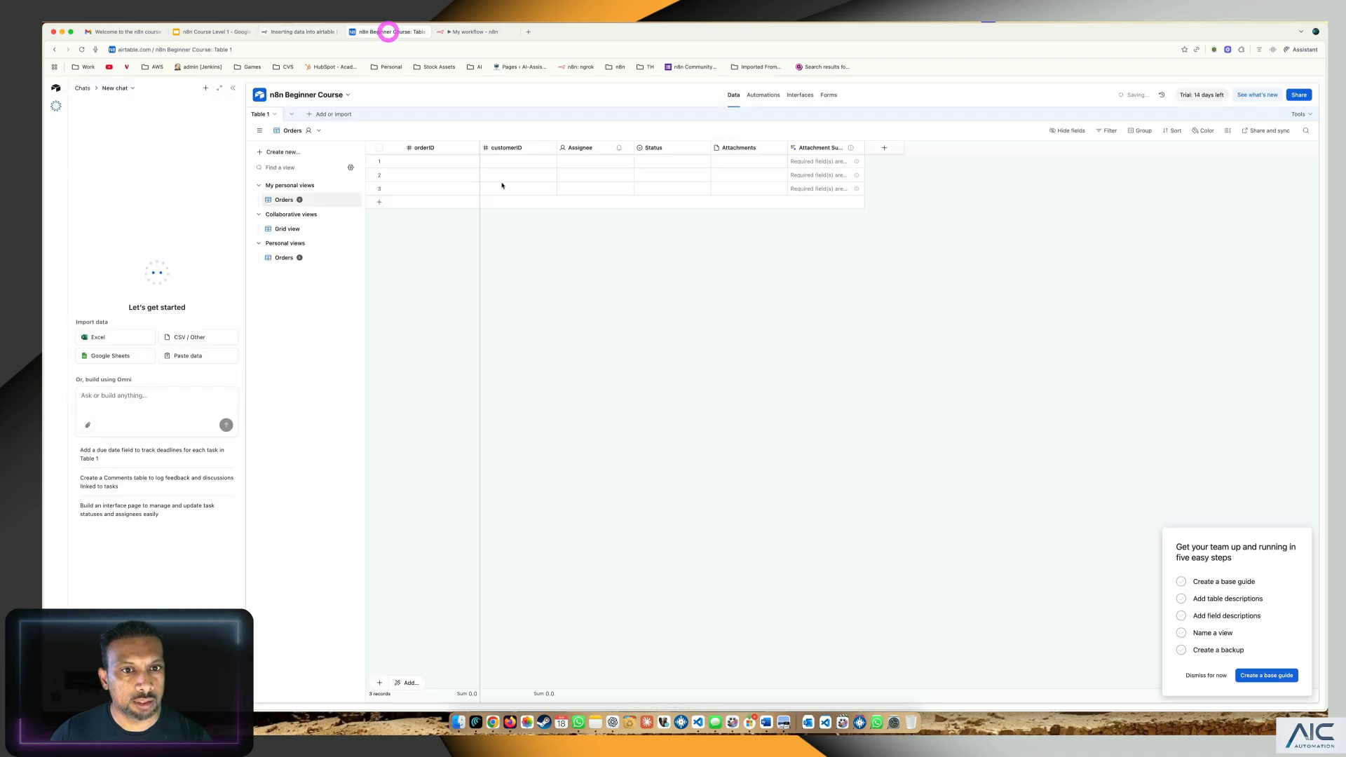
double_click(586, 149)
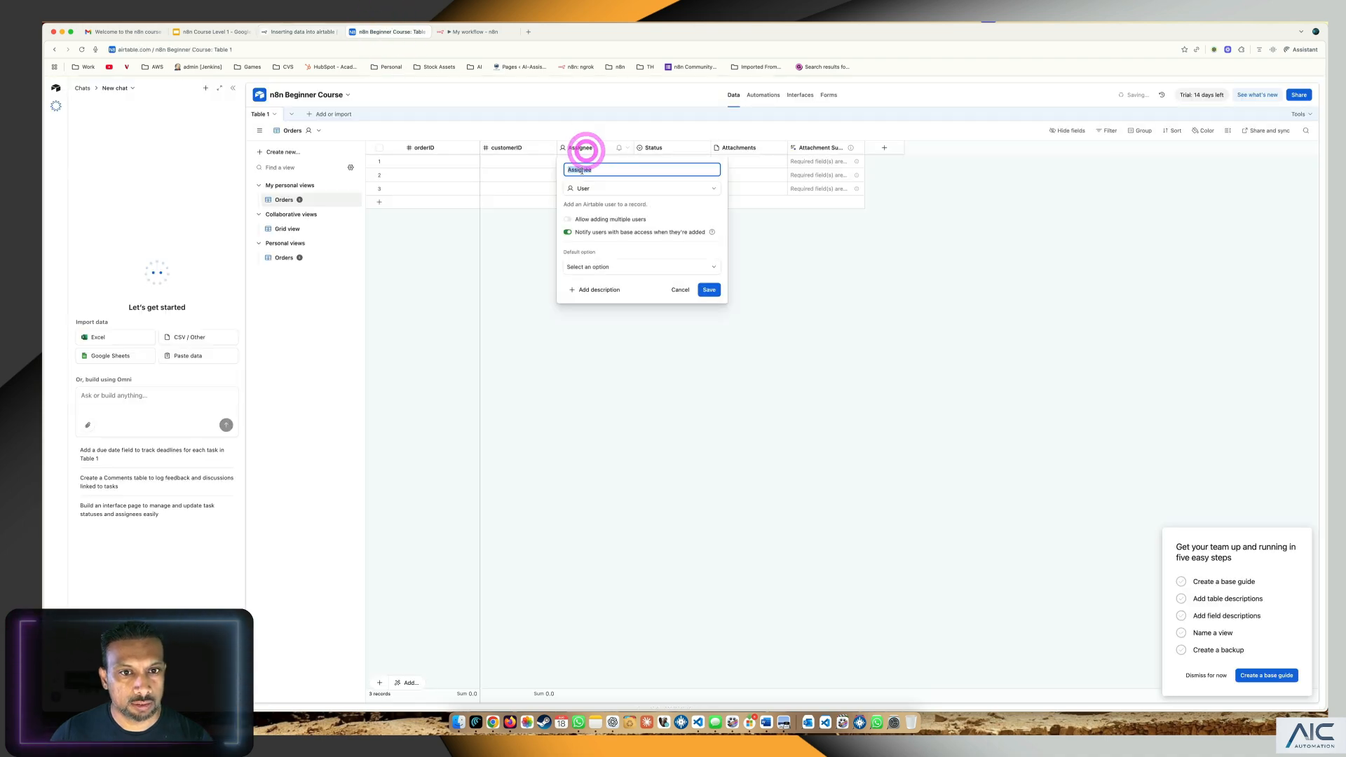
left_click(623, 189)
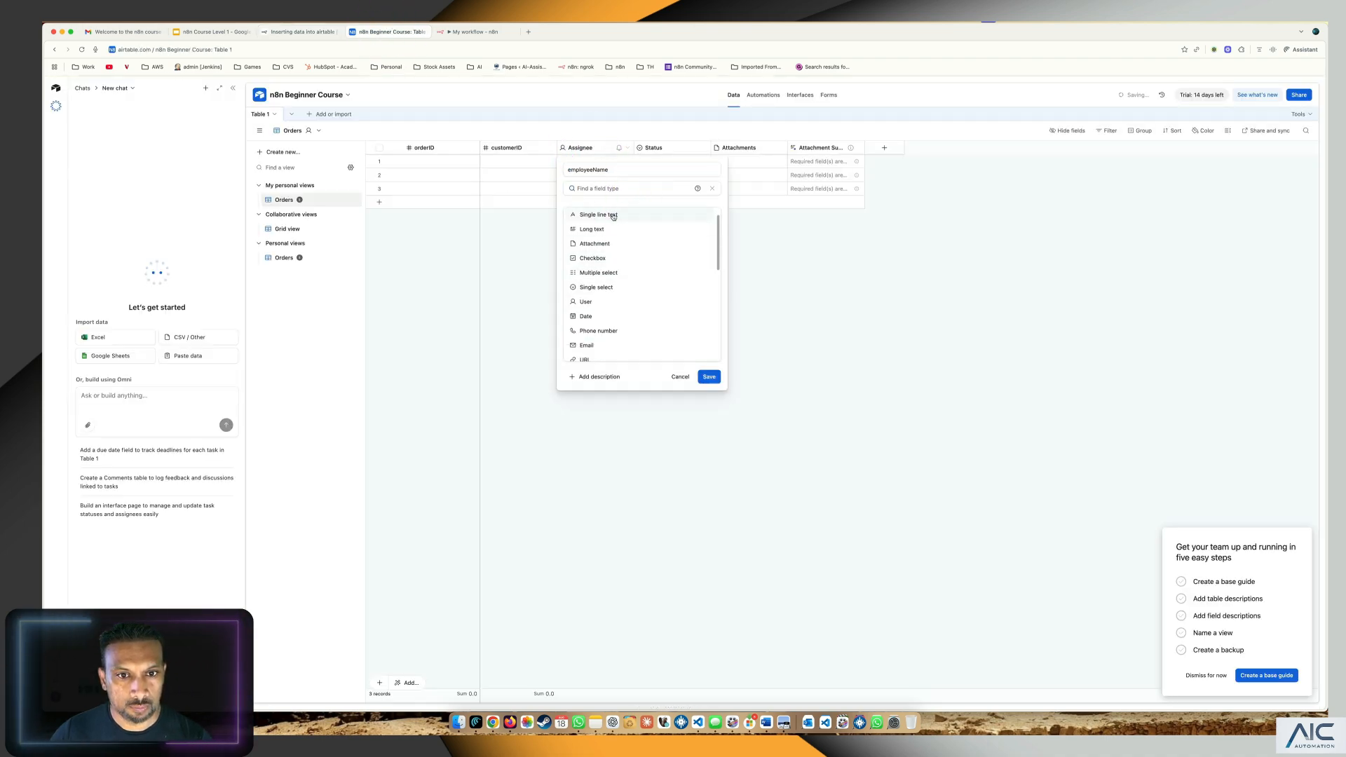
left_click(611, 215)
left_click(709, 250)
Rename the Status field to orderPrice, copied from the n8n Docs table, and save it as a Number field
left_click(303, 32)
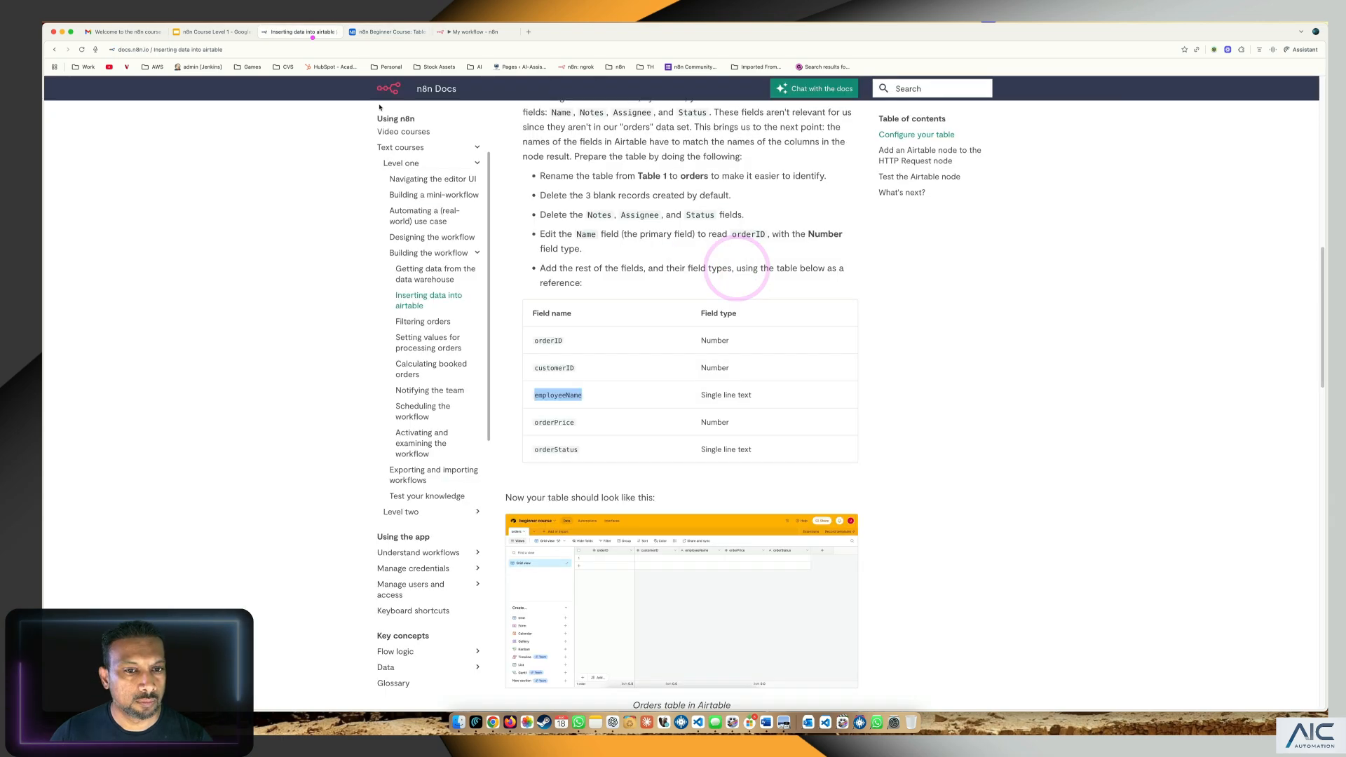
double_click(554, 422)
key("super+c")
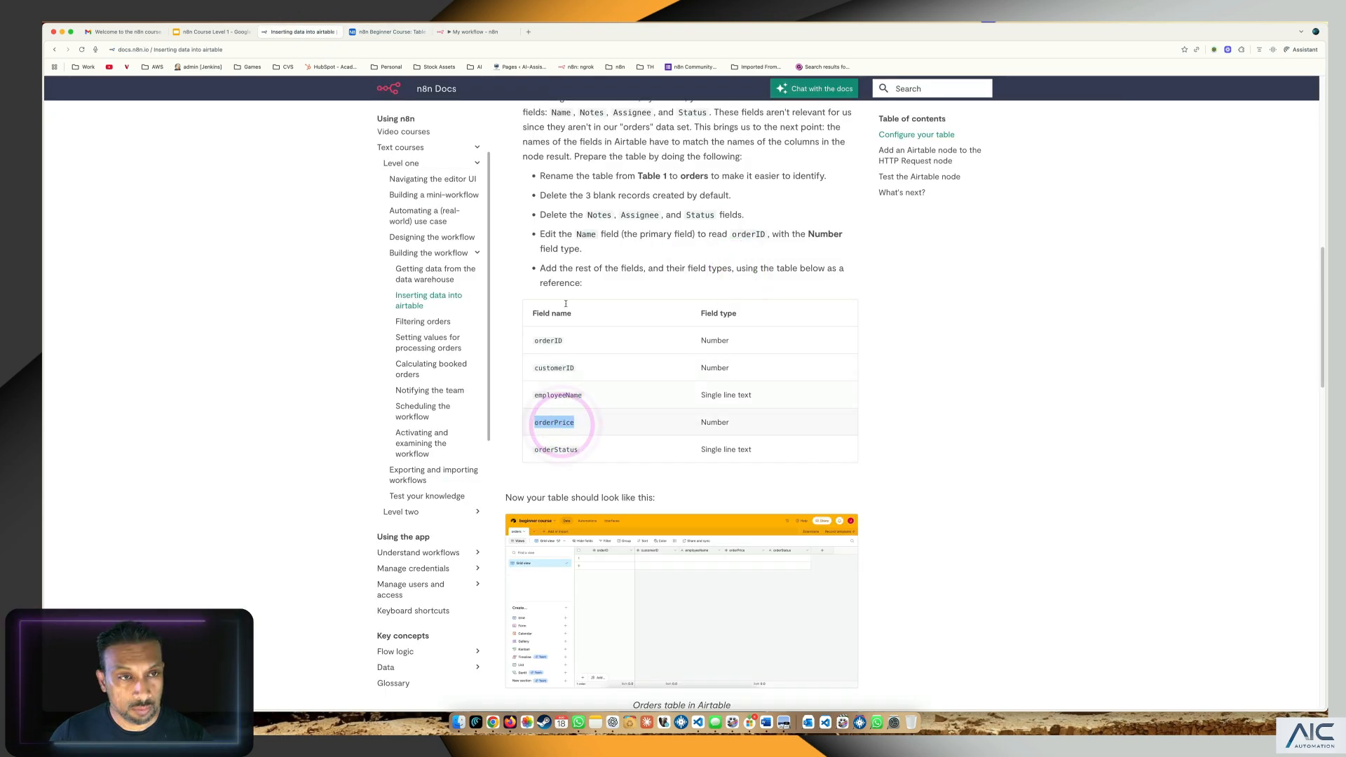
left_click(382, 32)
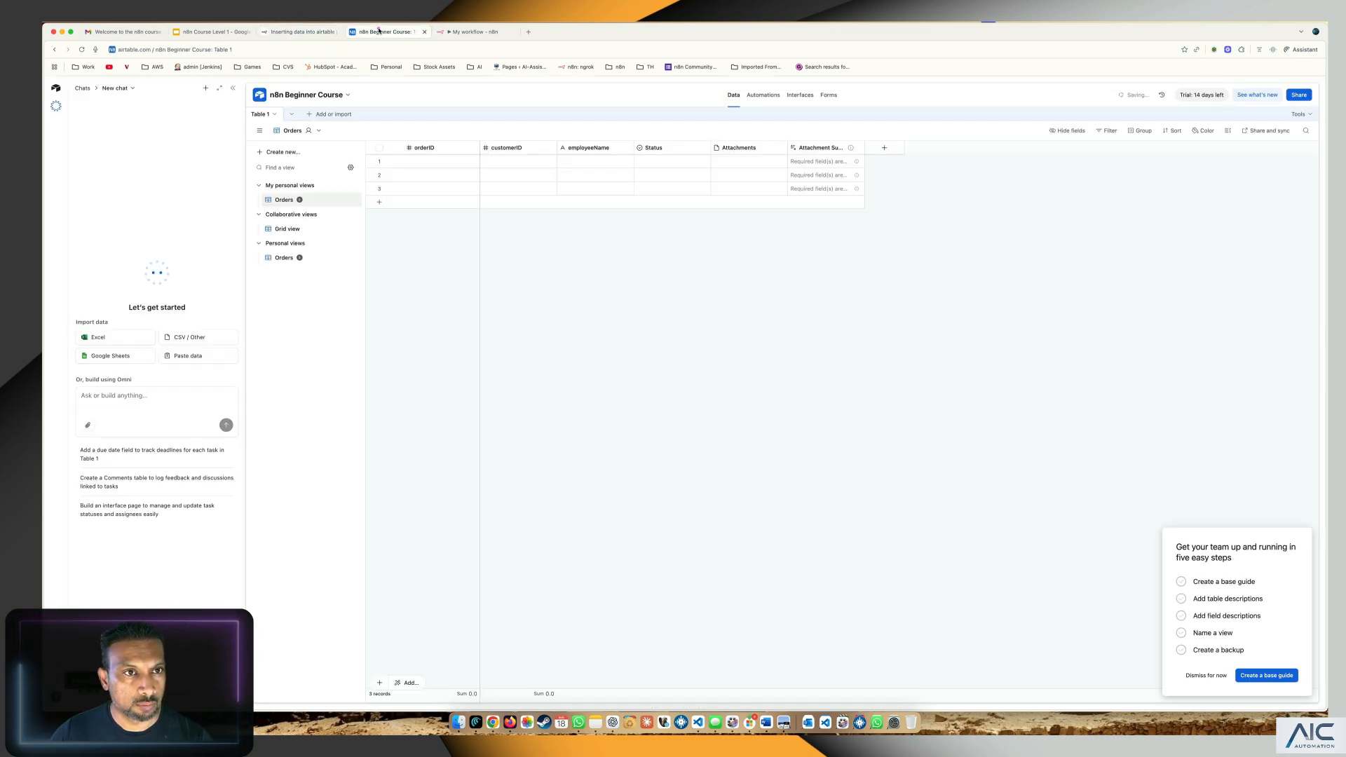
double_click(652, 148)
key("super+v")
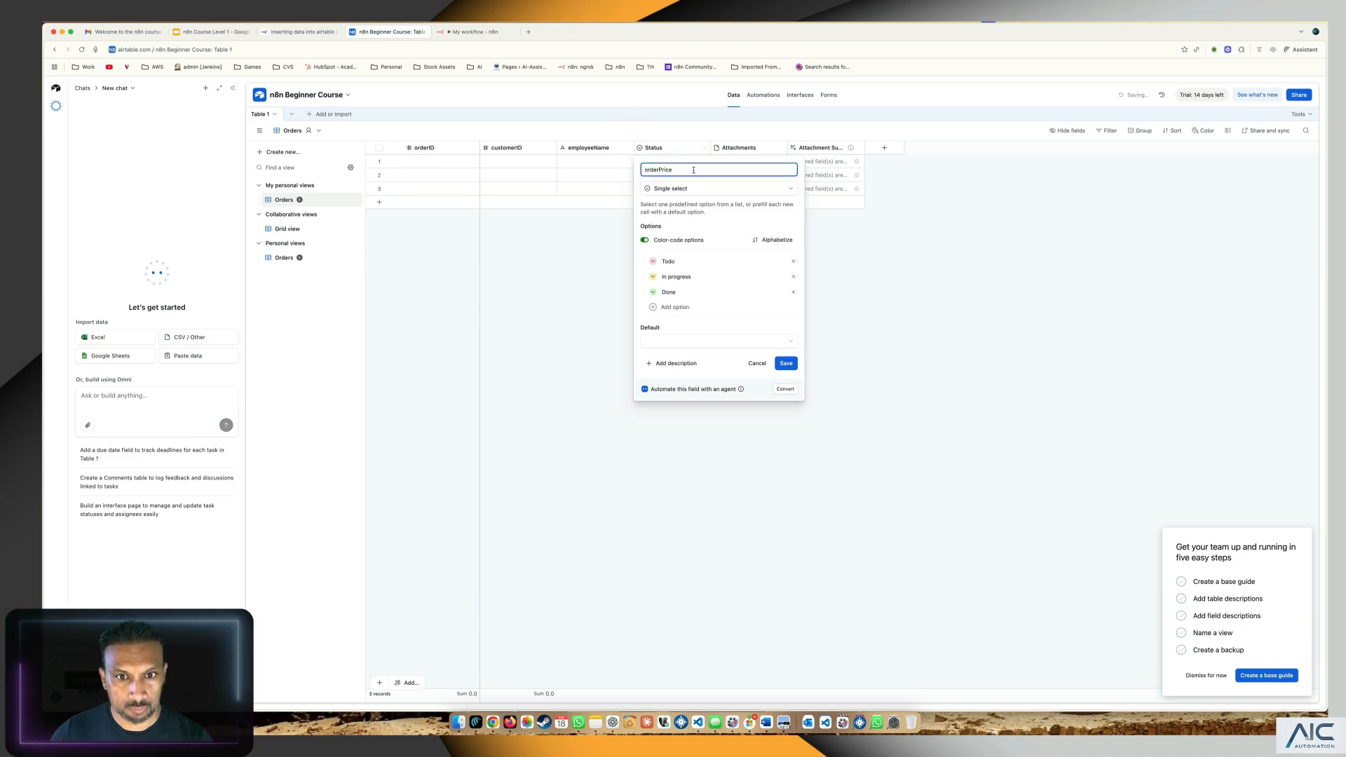
left_click(316, 32)
left_click(379, 31)
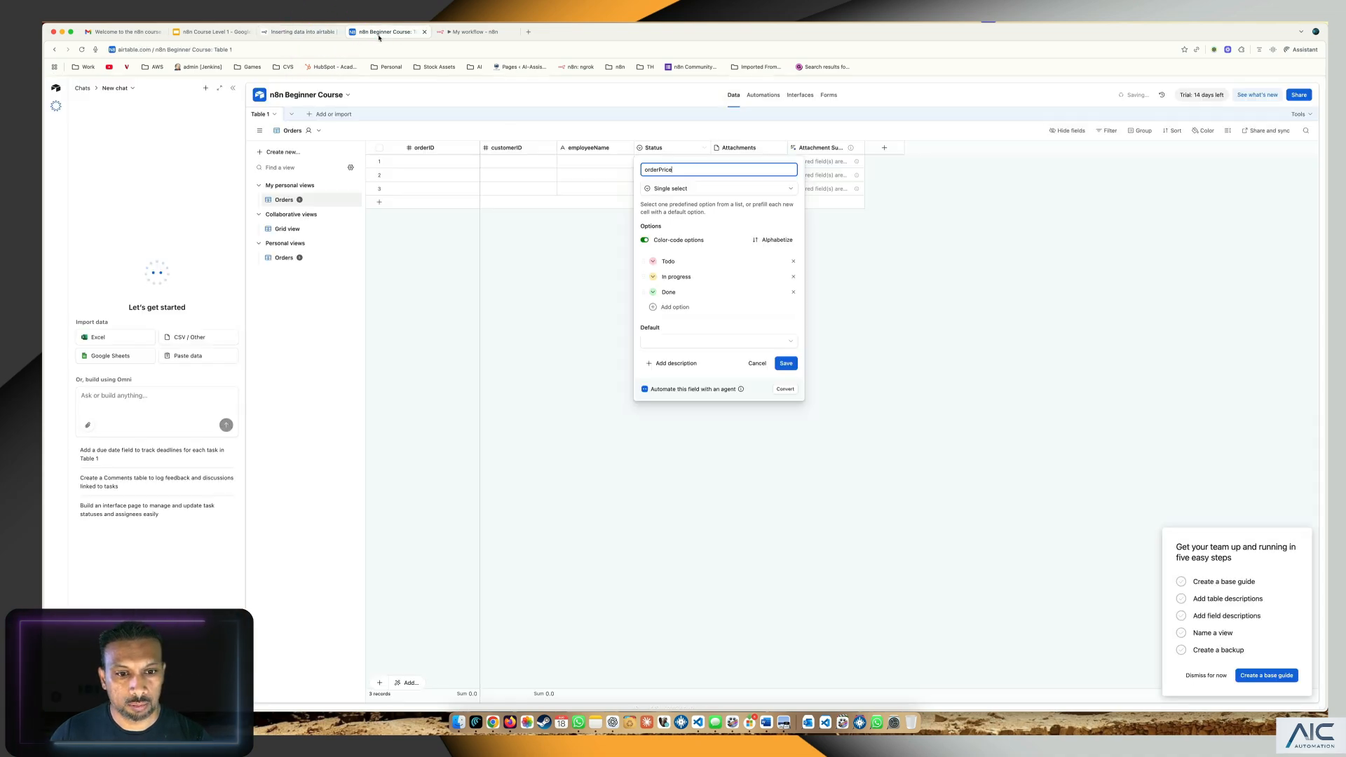
left_click(679, 188)
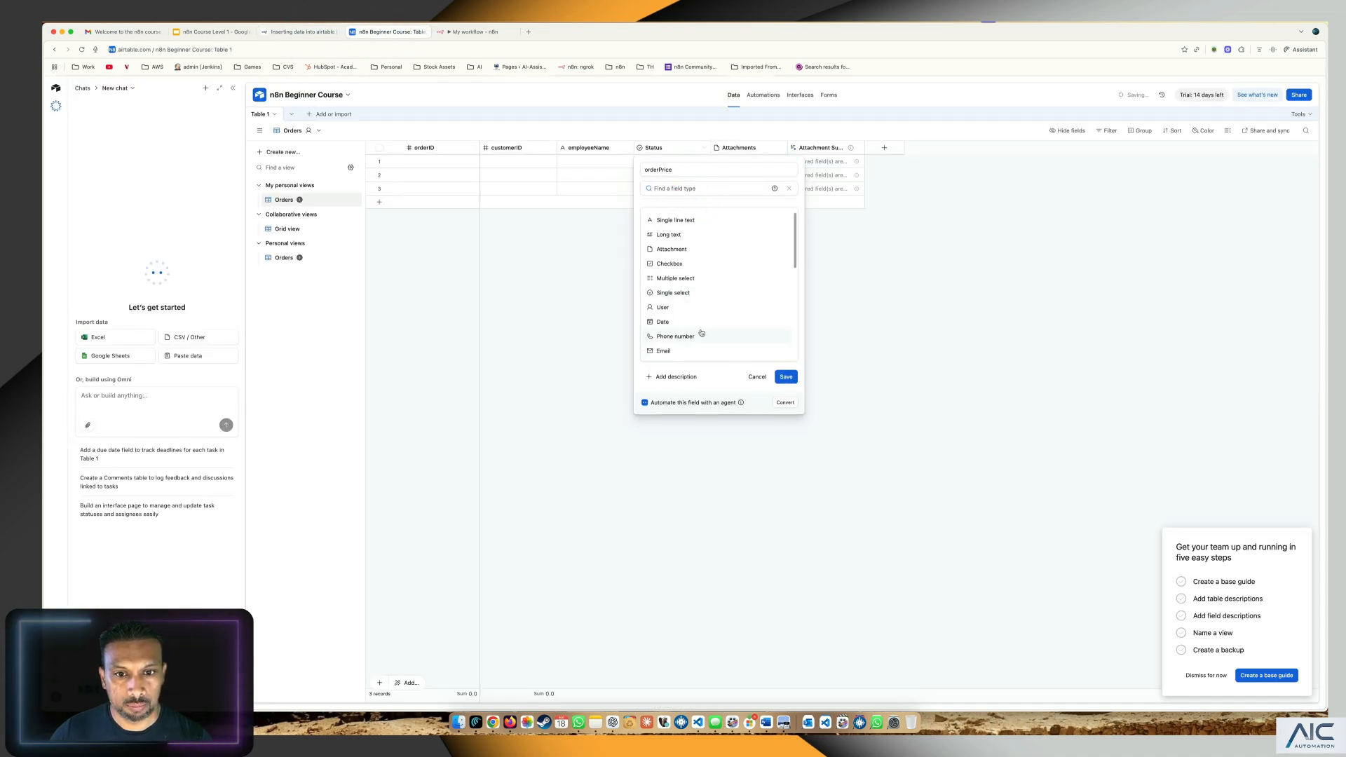
scroll(684, 329, "down", 2)
left_click(684, 331)
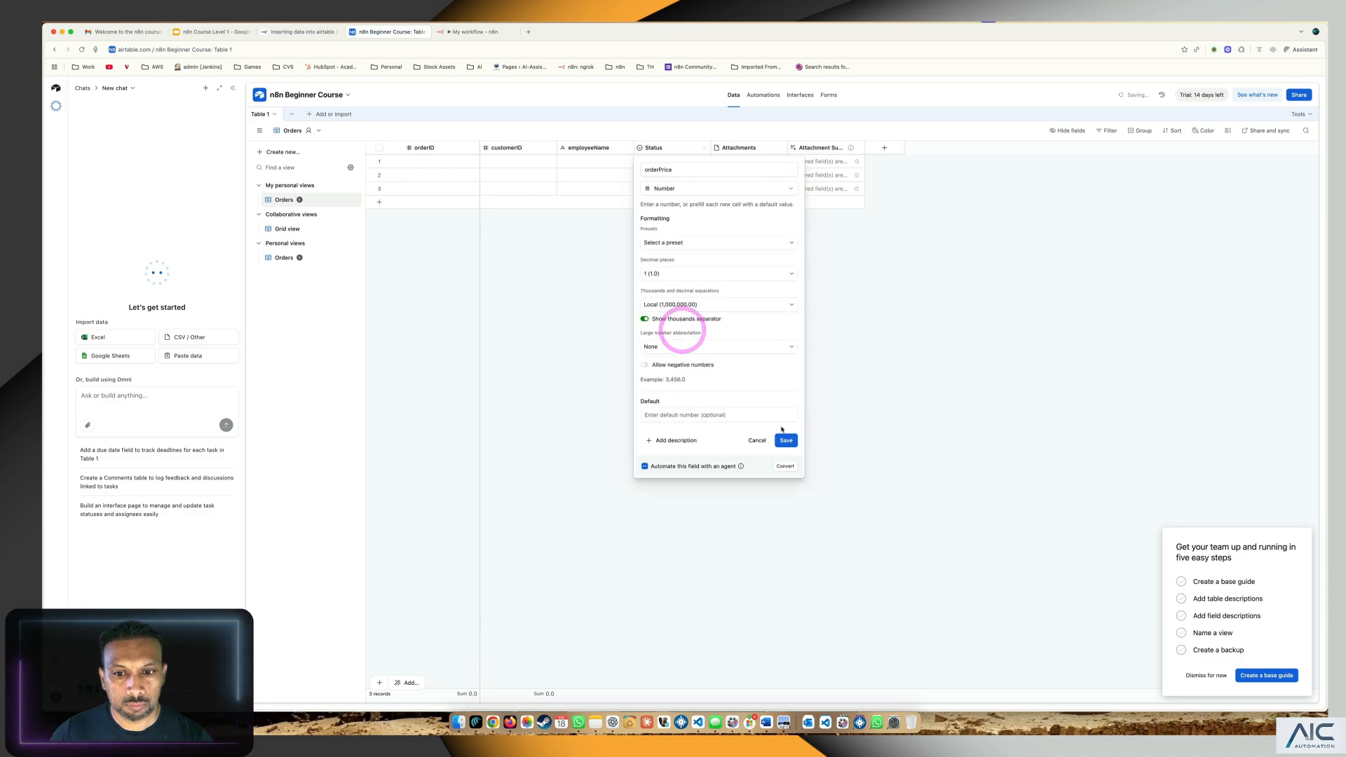
left_click(786, 437)
Rename the Attachments field to orderStatus, copied from the n8n Docs table, save it as a Number field and confirm the dependency change
left_click(308, 31)
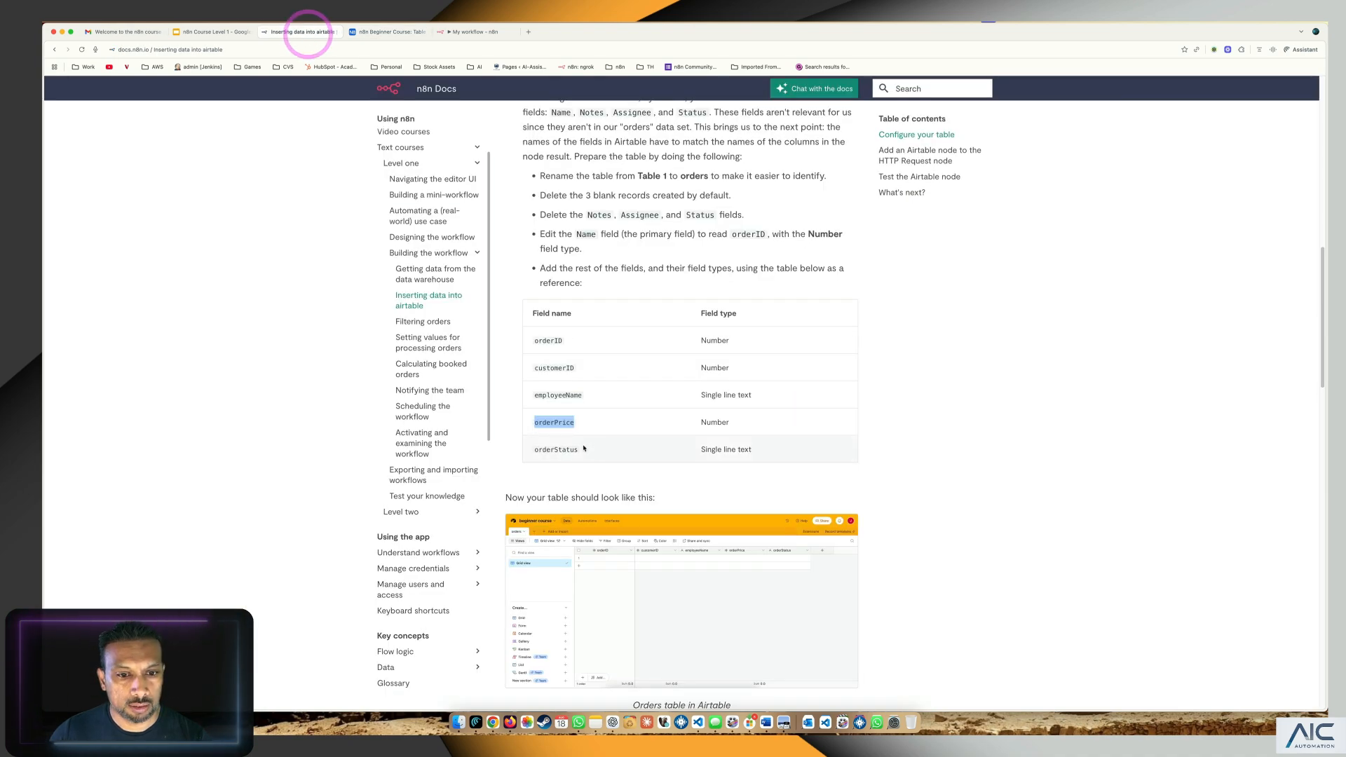
double_click(556, 449)
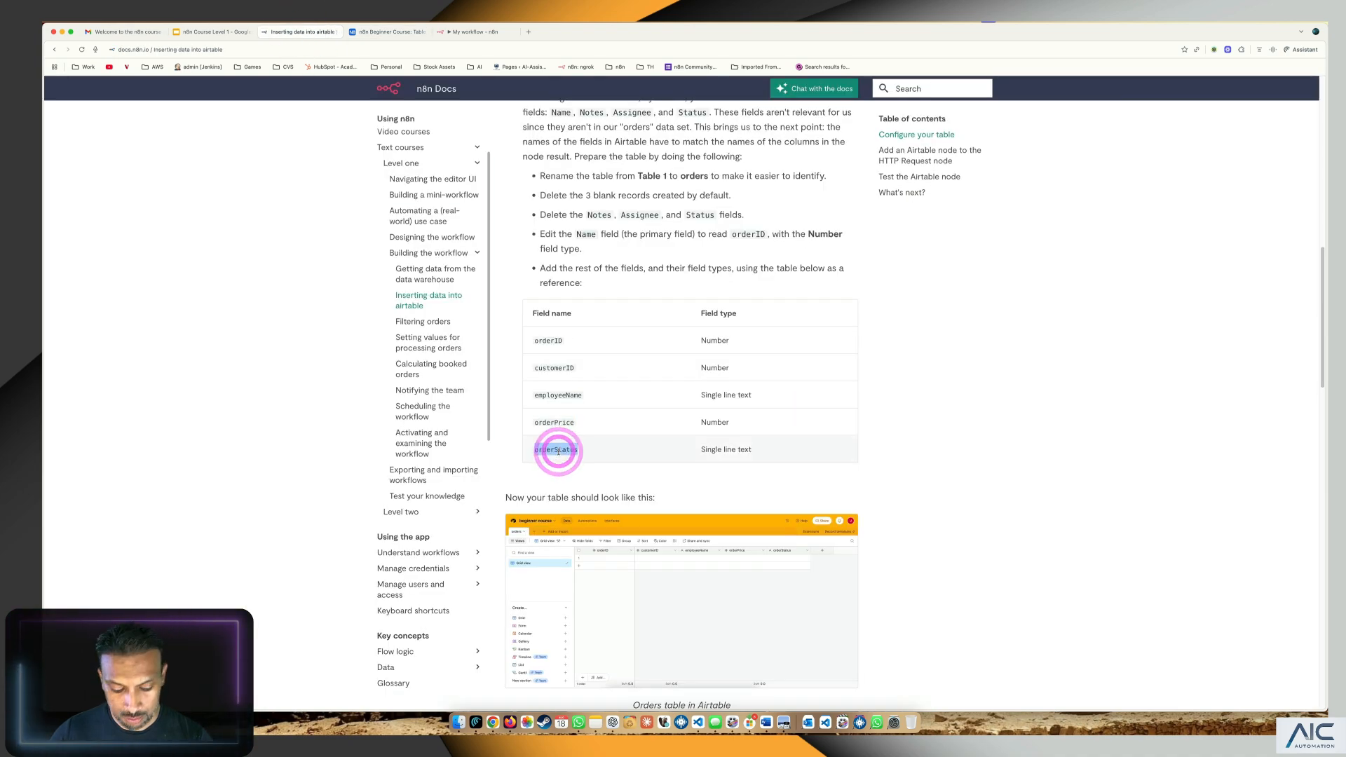
left_click(393, 32)
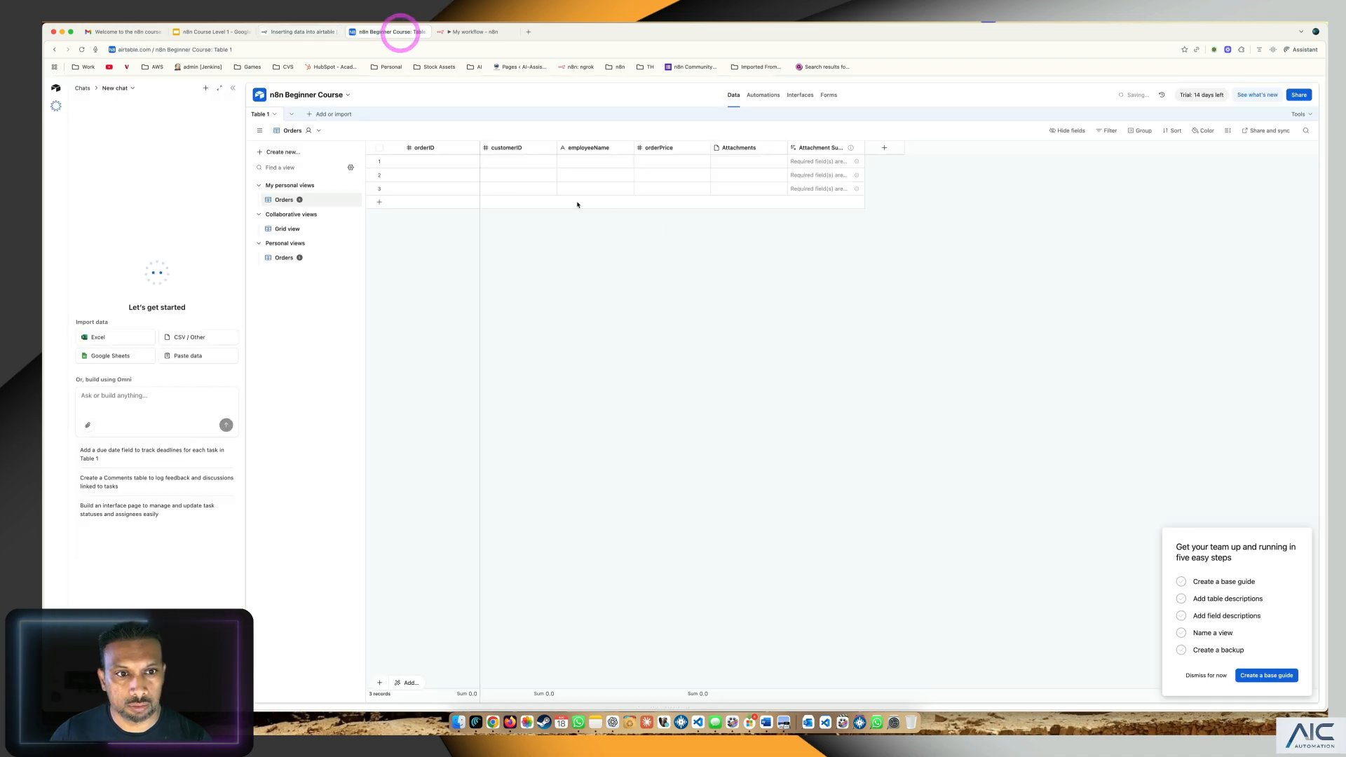
left_click(747, 149)
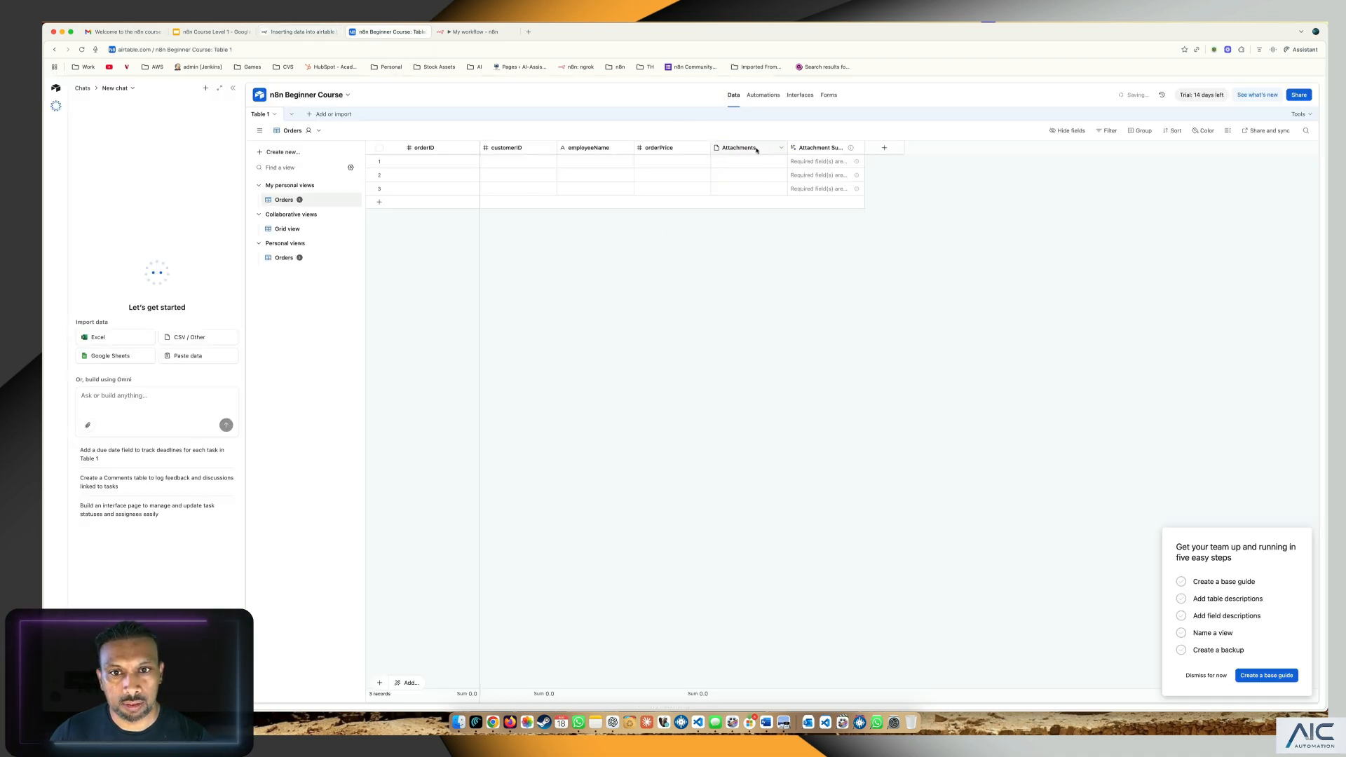
double_click(756, 149)
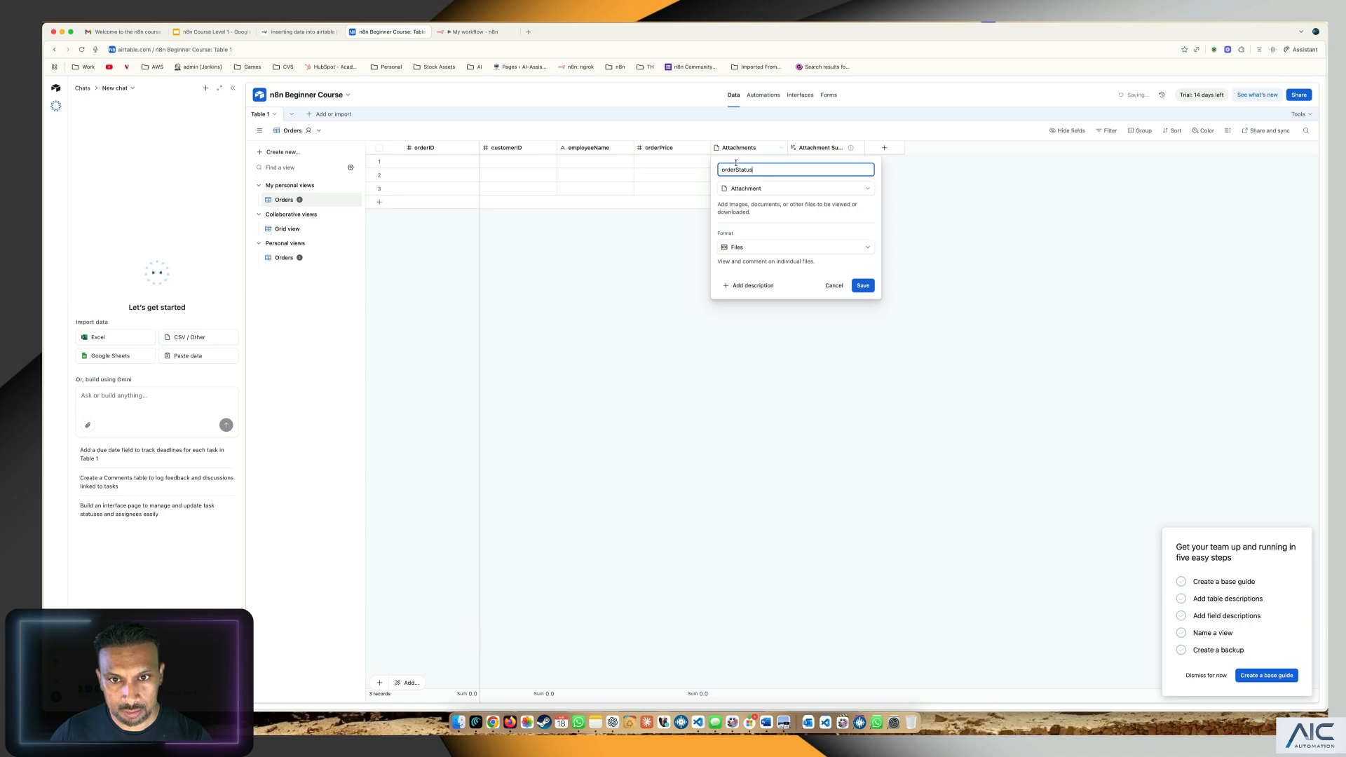
left_click(789, 190)
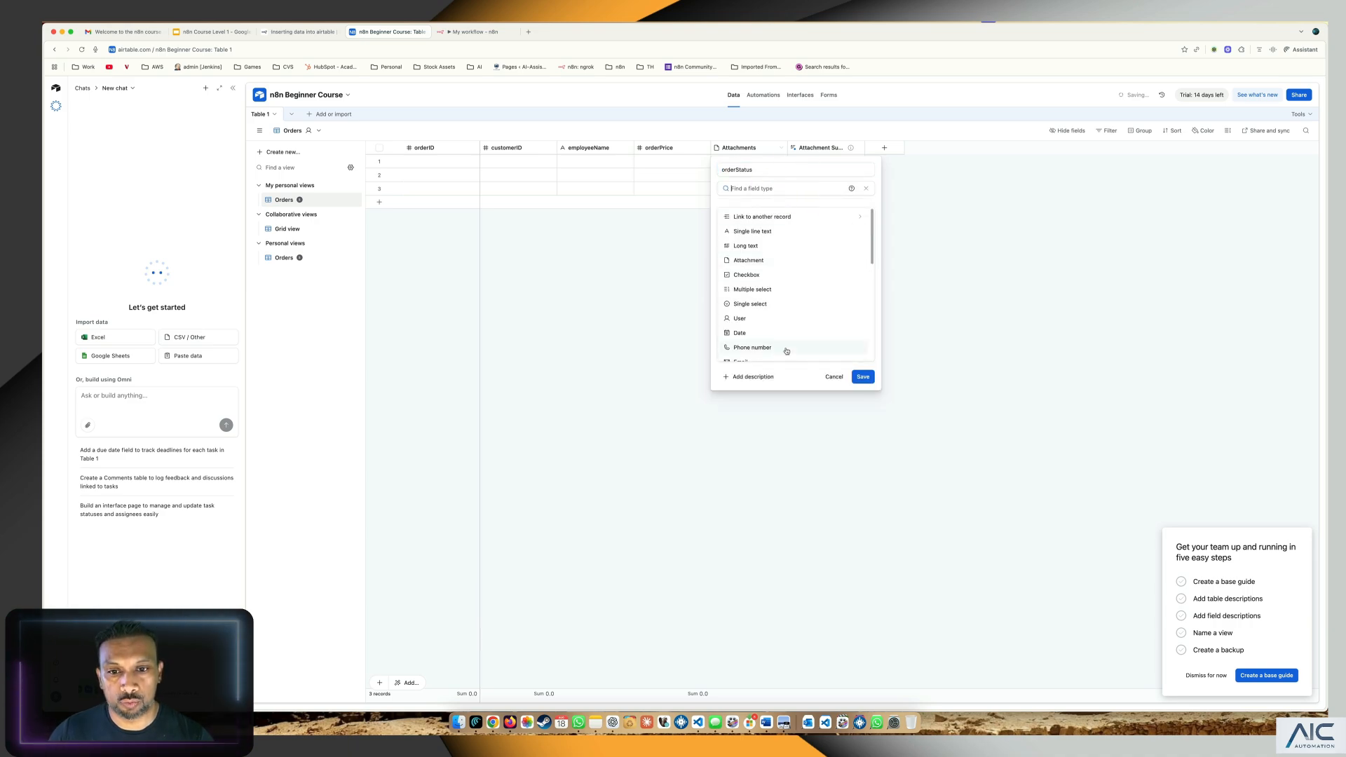
scroll(787, 352, "down", 1)
scroll(786, 351, "down", 1)
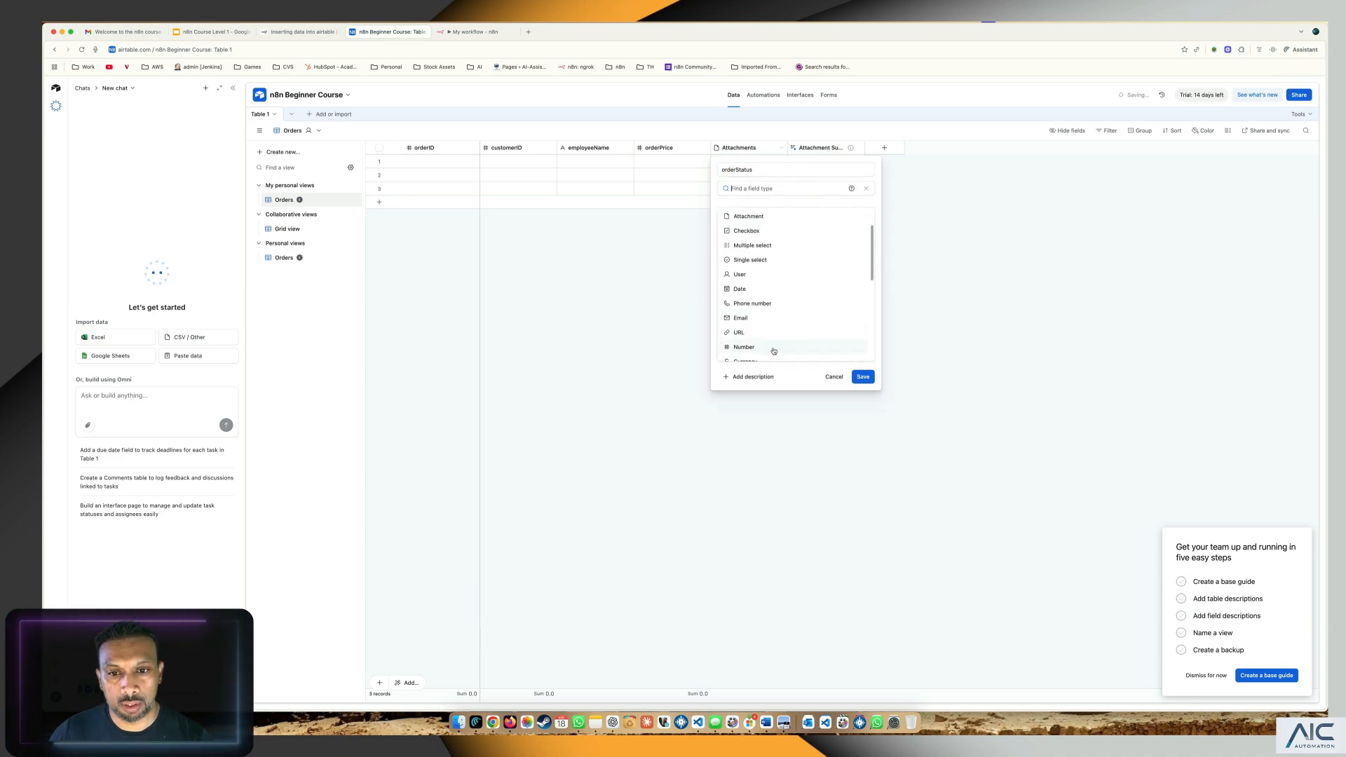
left_click(774, 350)
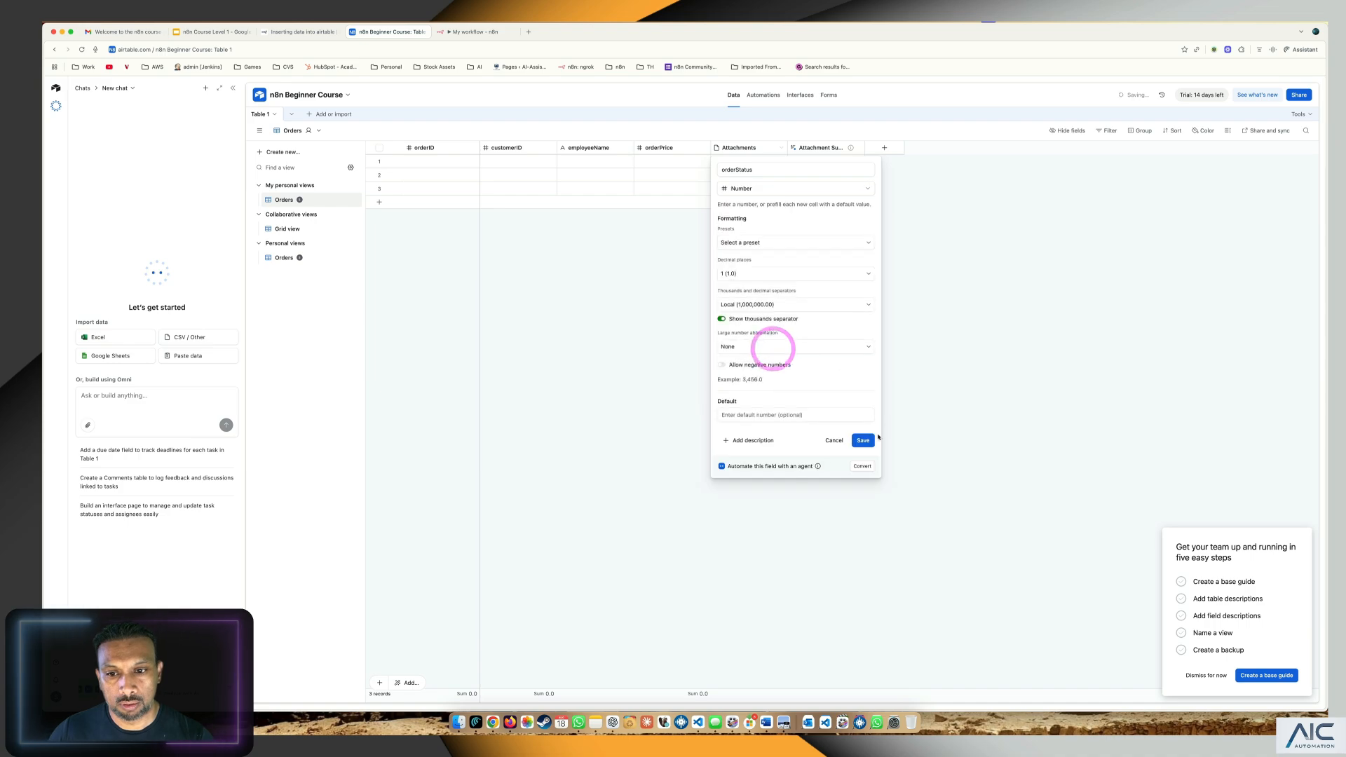
left_click(863, 441)
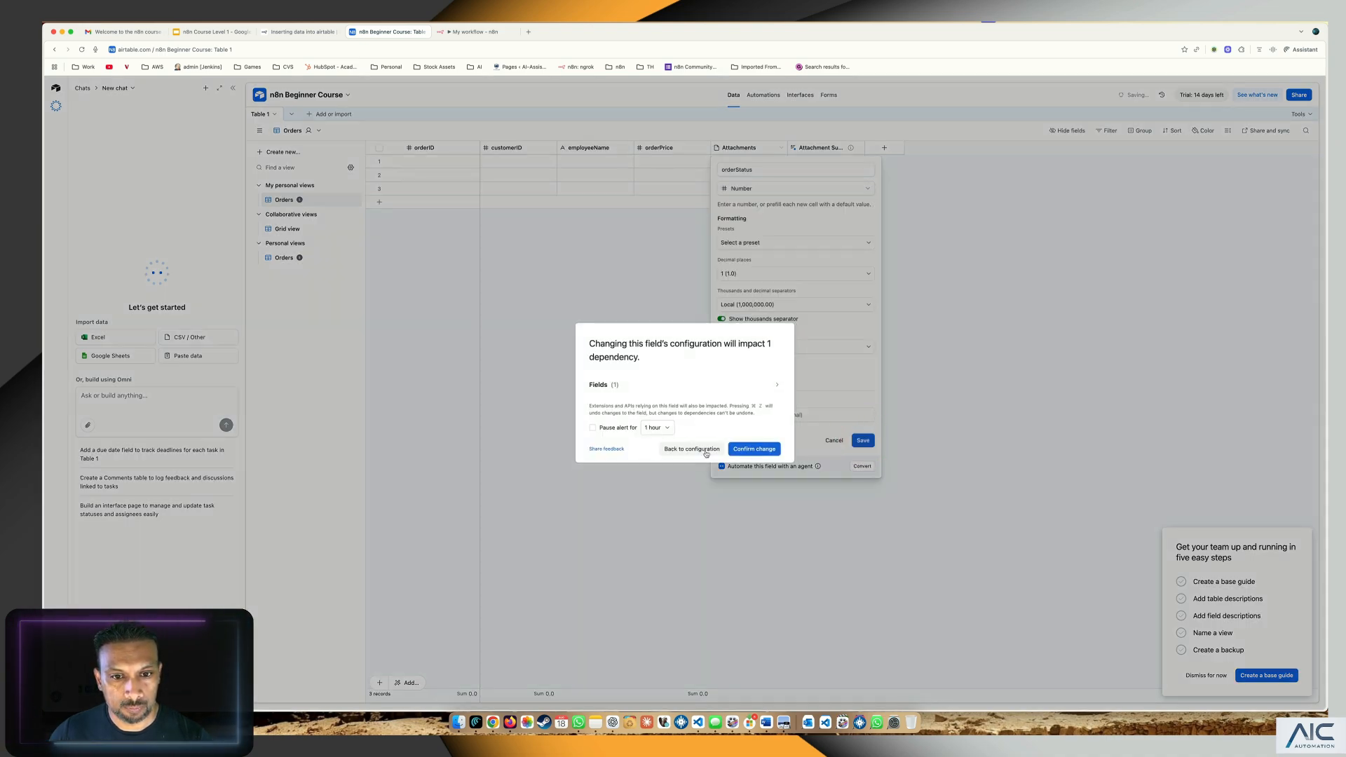
left_click(761, 448)
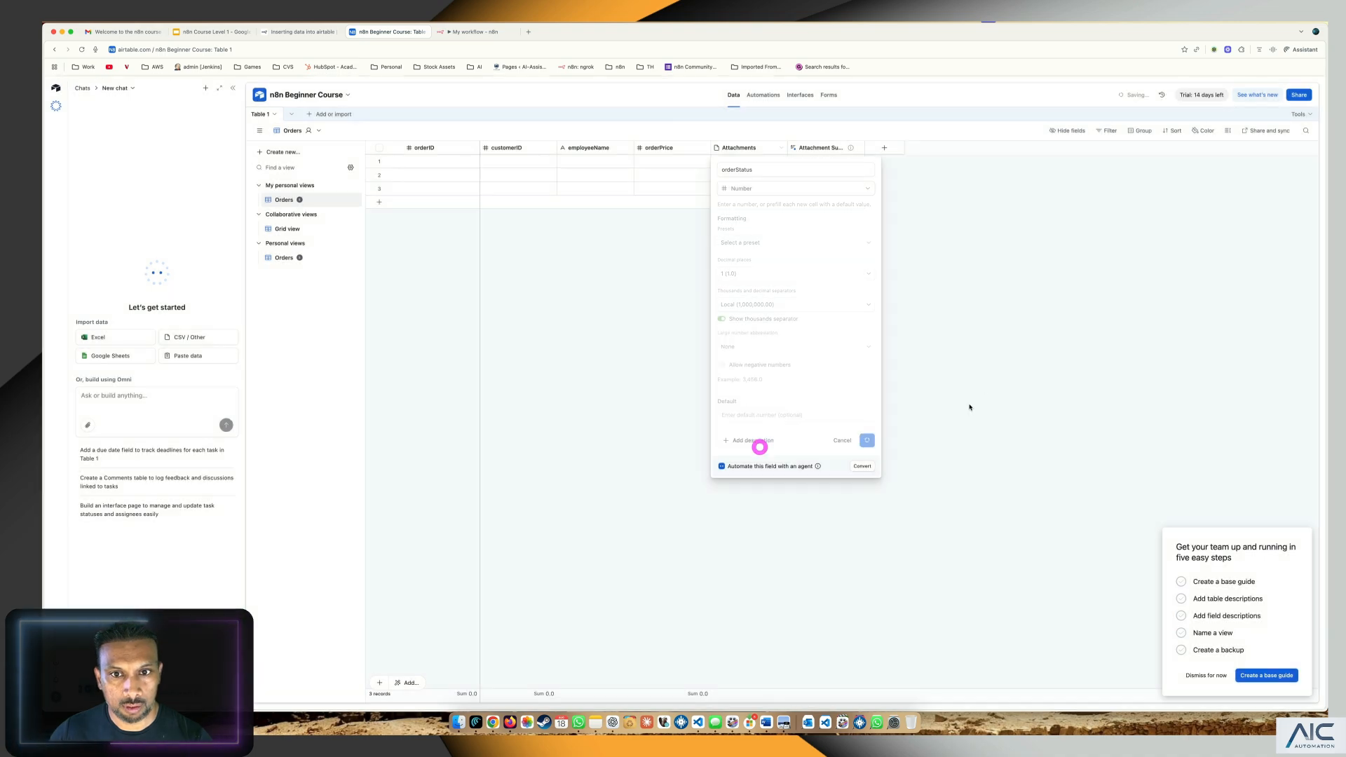
Delete the attachment summary field that follows orderStatus in the Airtable table
left_click(850, 148)
left_click(859, 148)
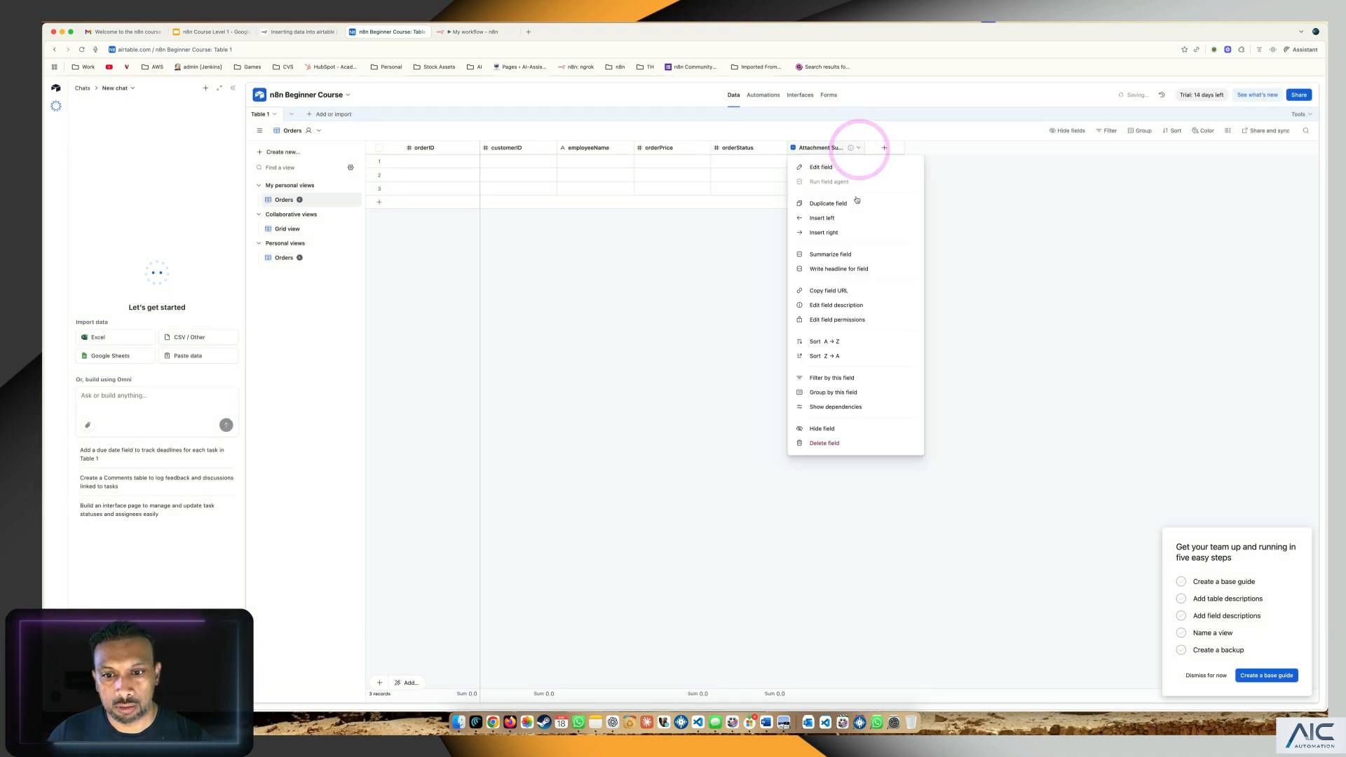
left_click(825, 443)
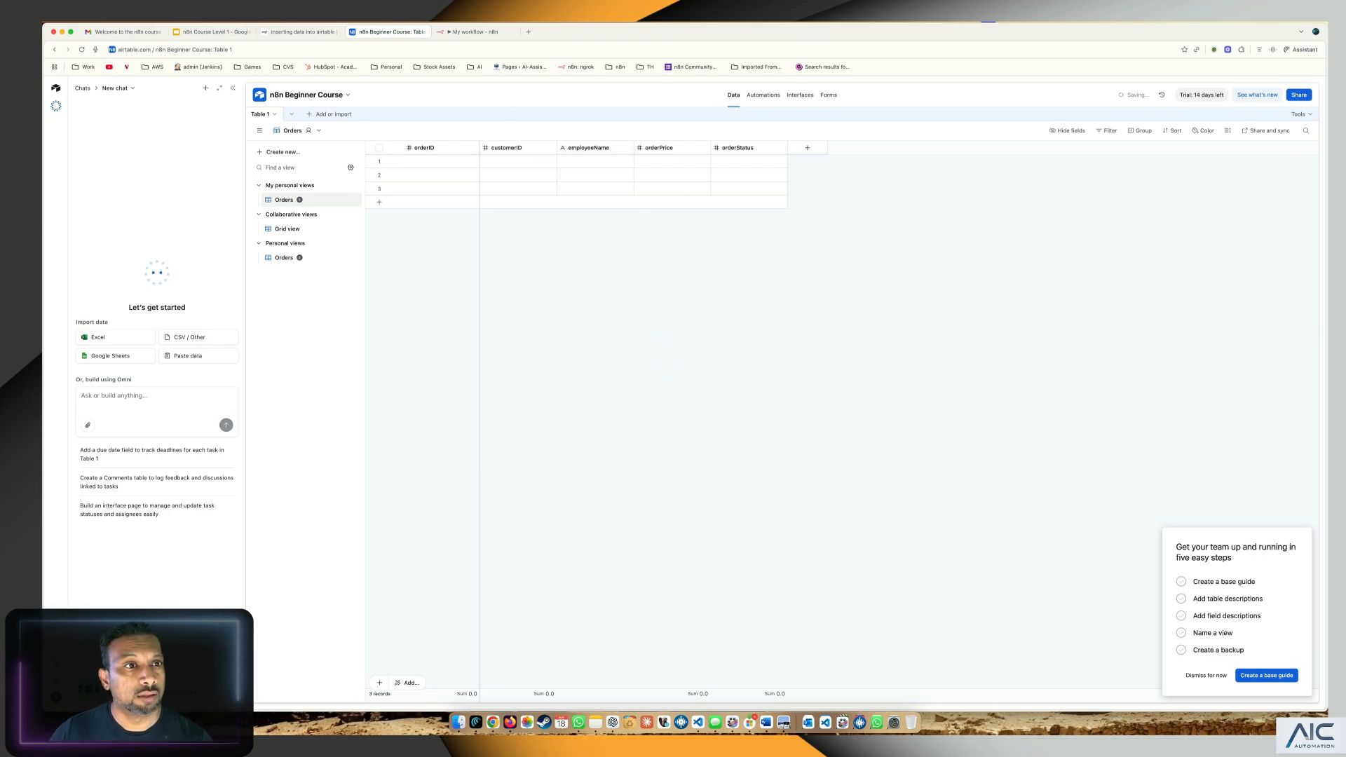
Read the n8n Docs instructions for adding, configuring and testing the Airtable node after the HTTP Request node
left_click(301, 31)
scroll(764, 394, "down", 10)
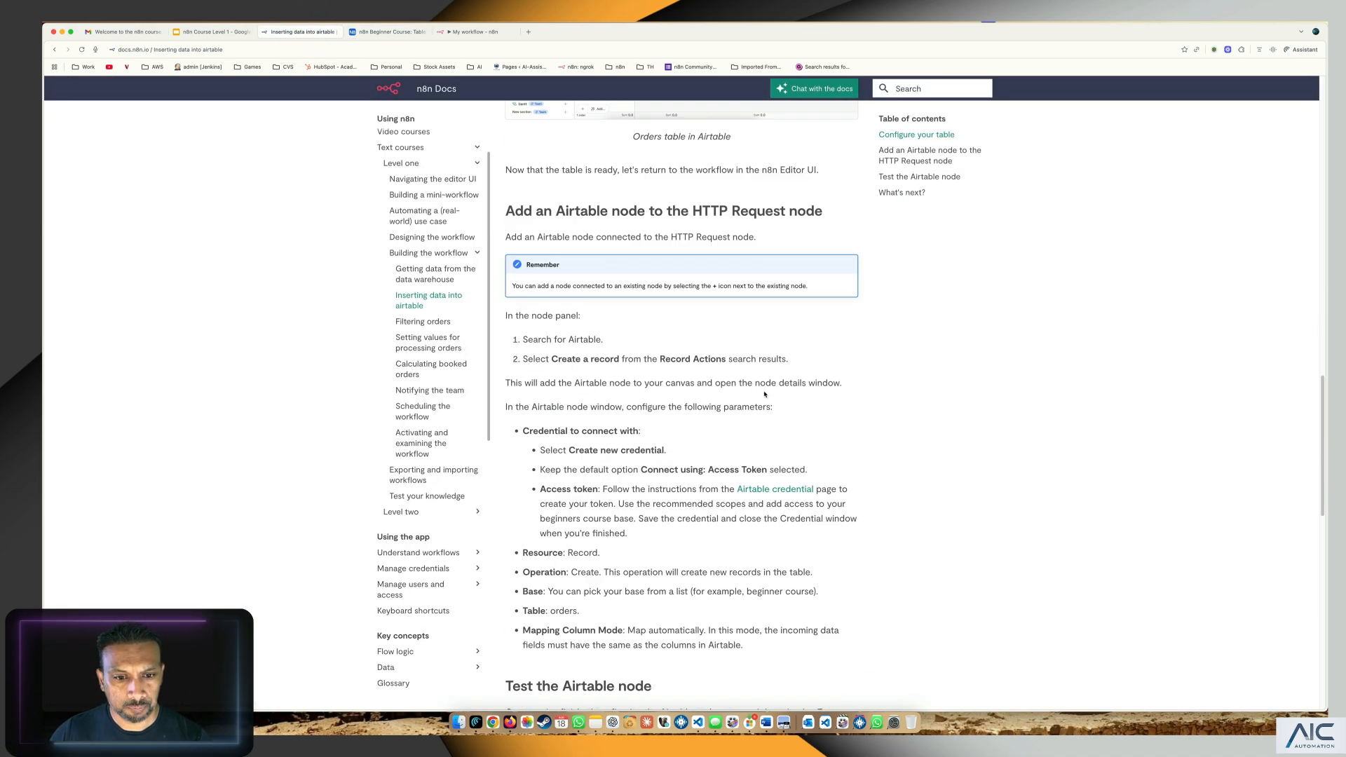
scroll(764, 394, "up", 3)
scroll(718, 351, "down", 3)
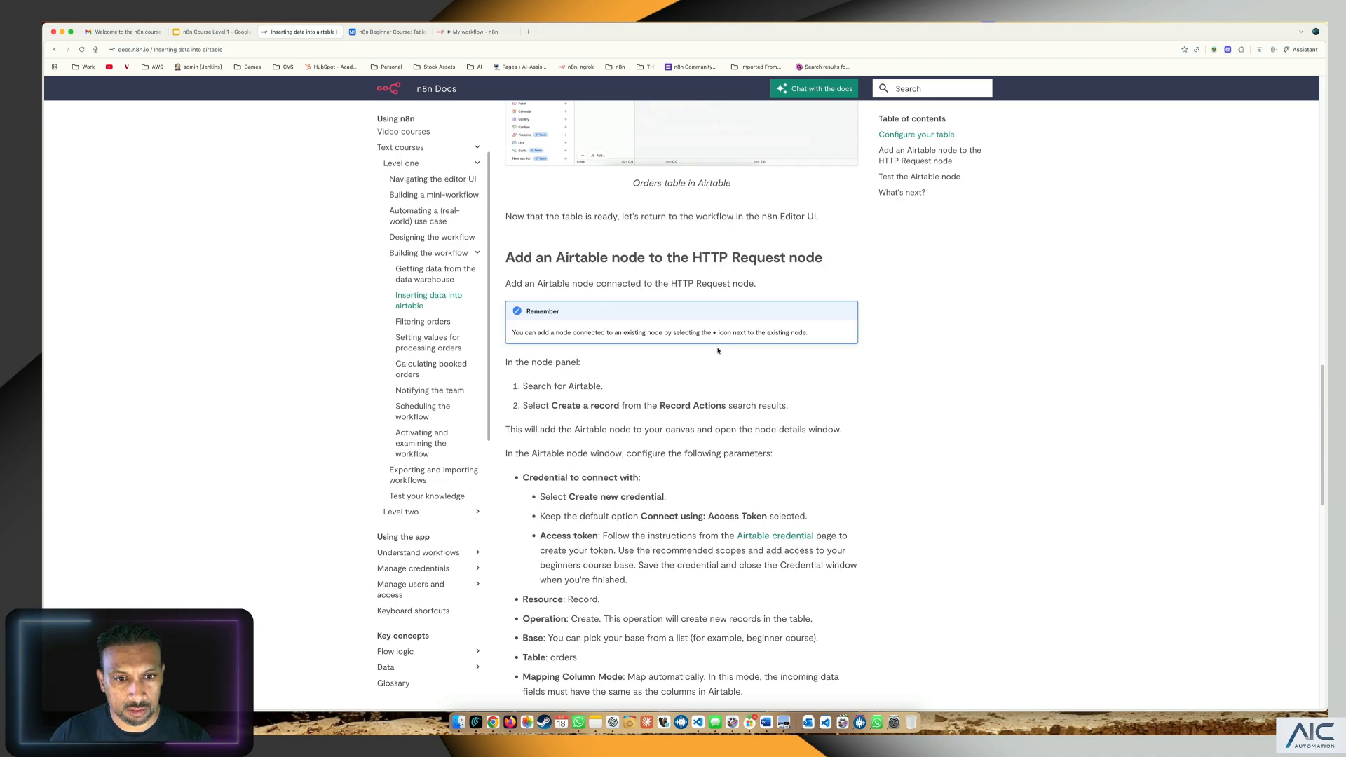
scroll(701, 323, "down", 5)
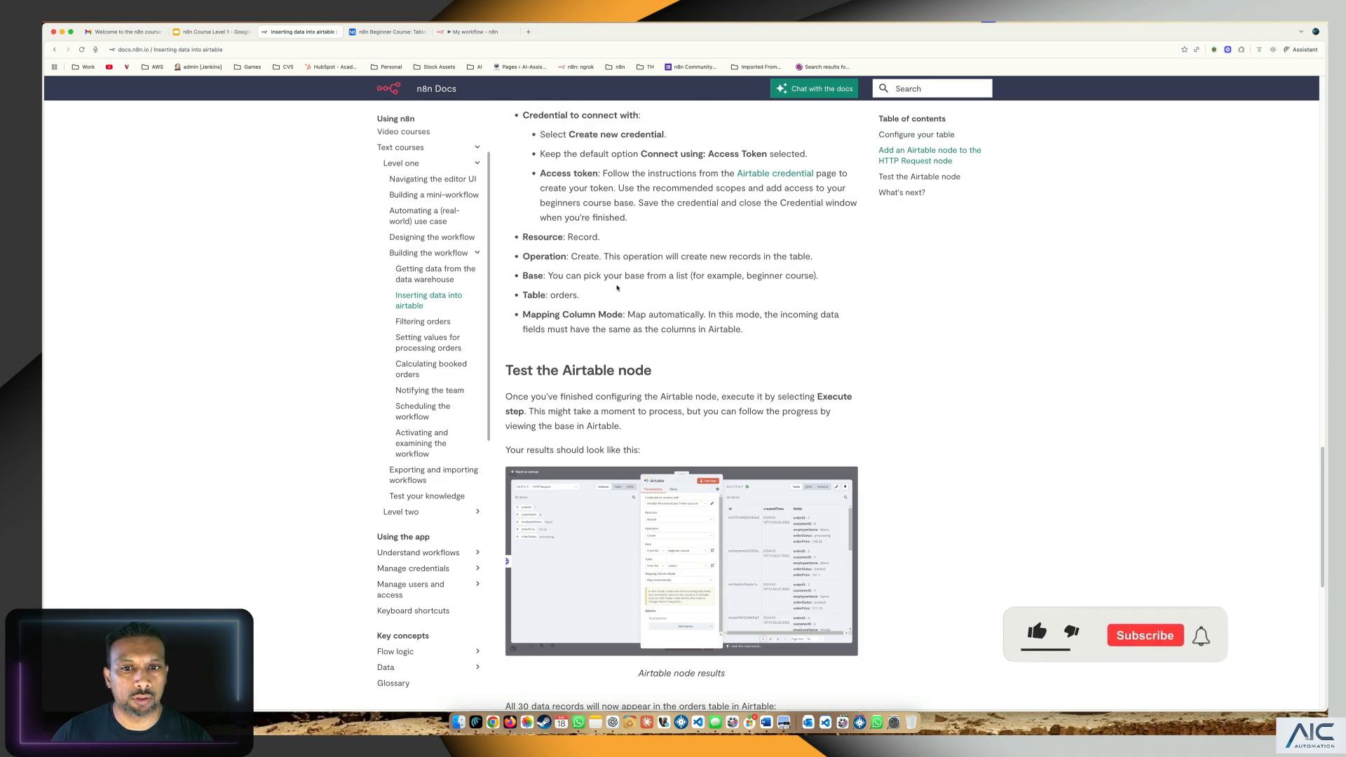
scroll(667, 303, "down", 3)
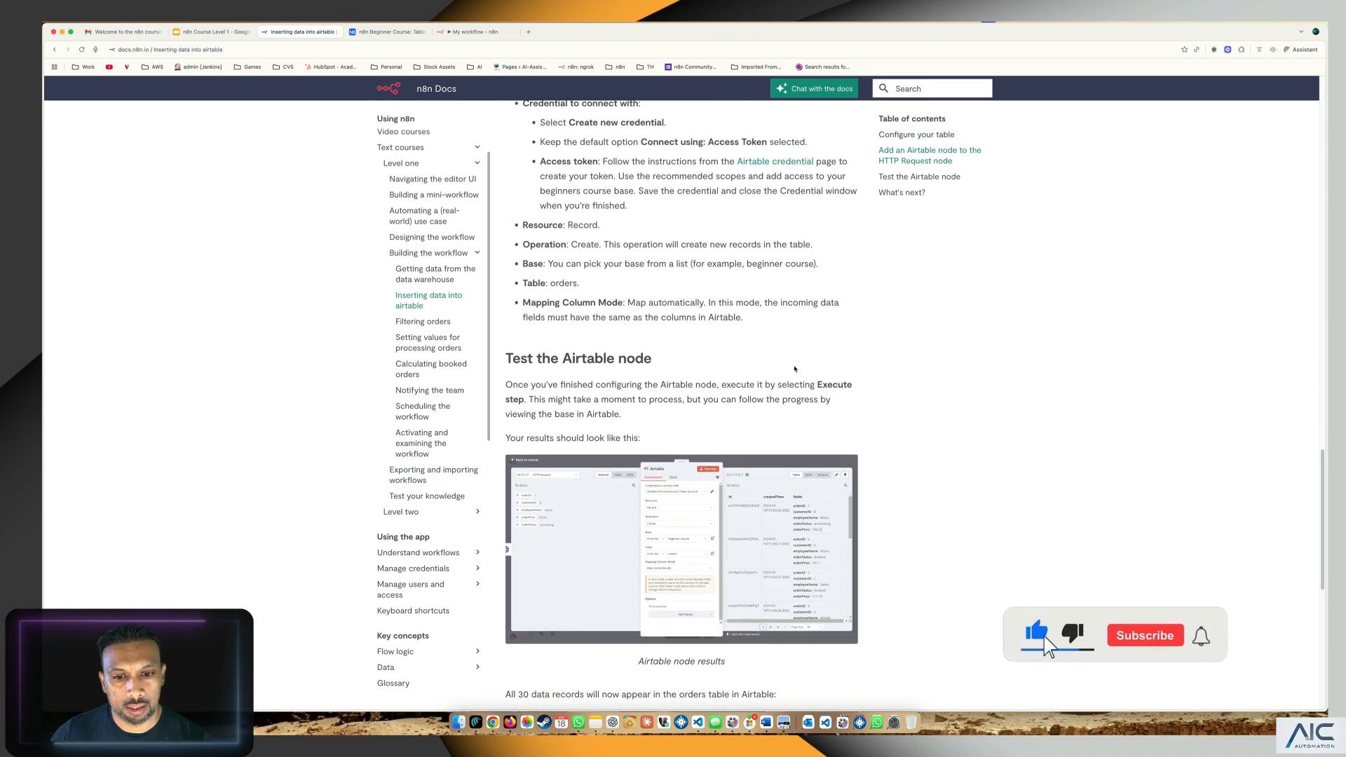
scroll(667, 303, "down", 1)
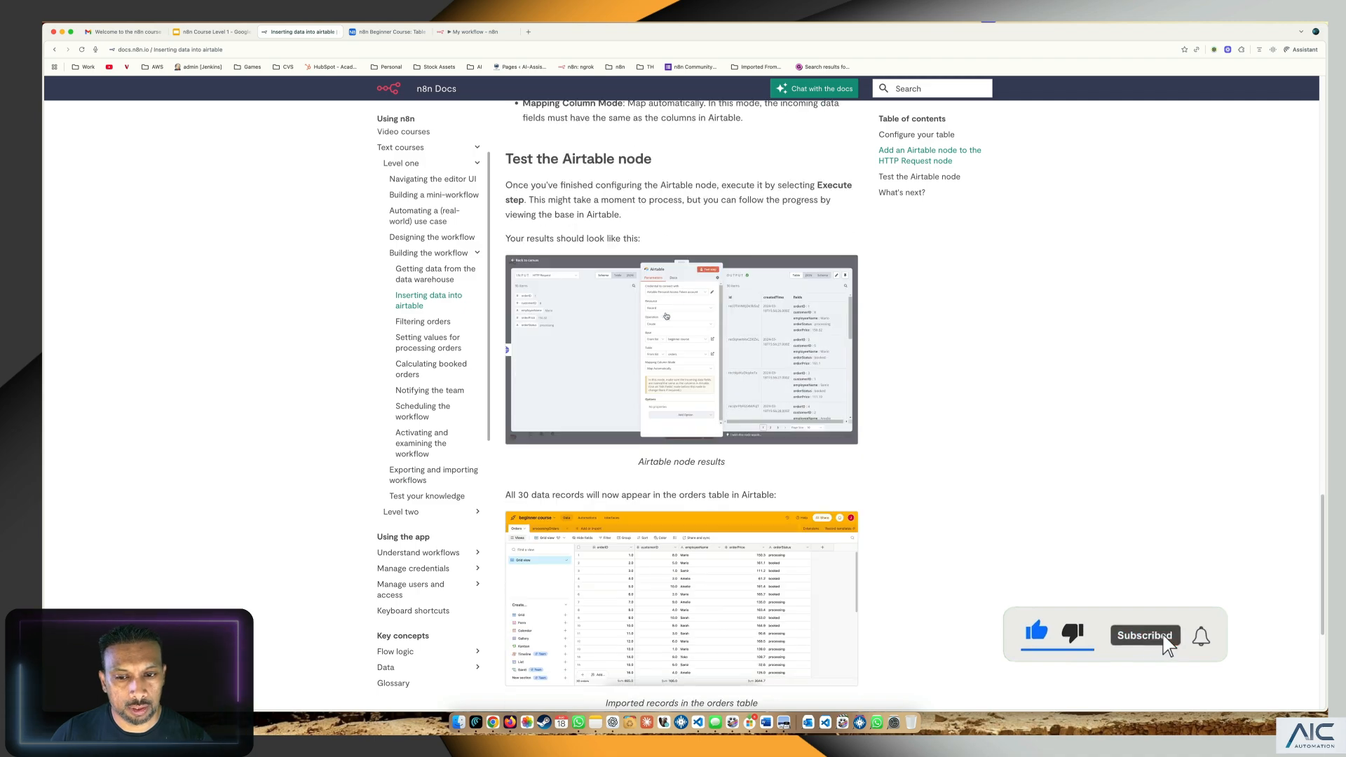
Switch to the n8n workflow, open the Airtable1 node and start creating a new credential for it
left_click(456, 32)
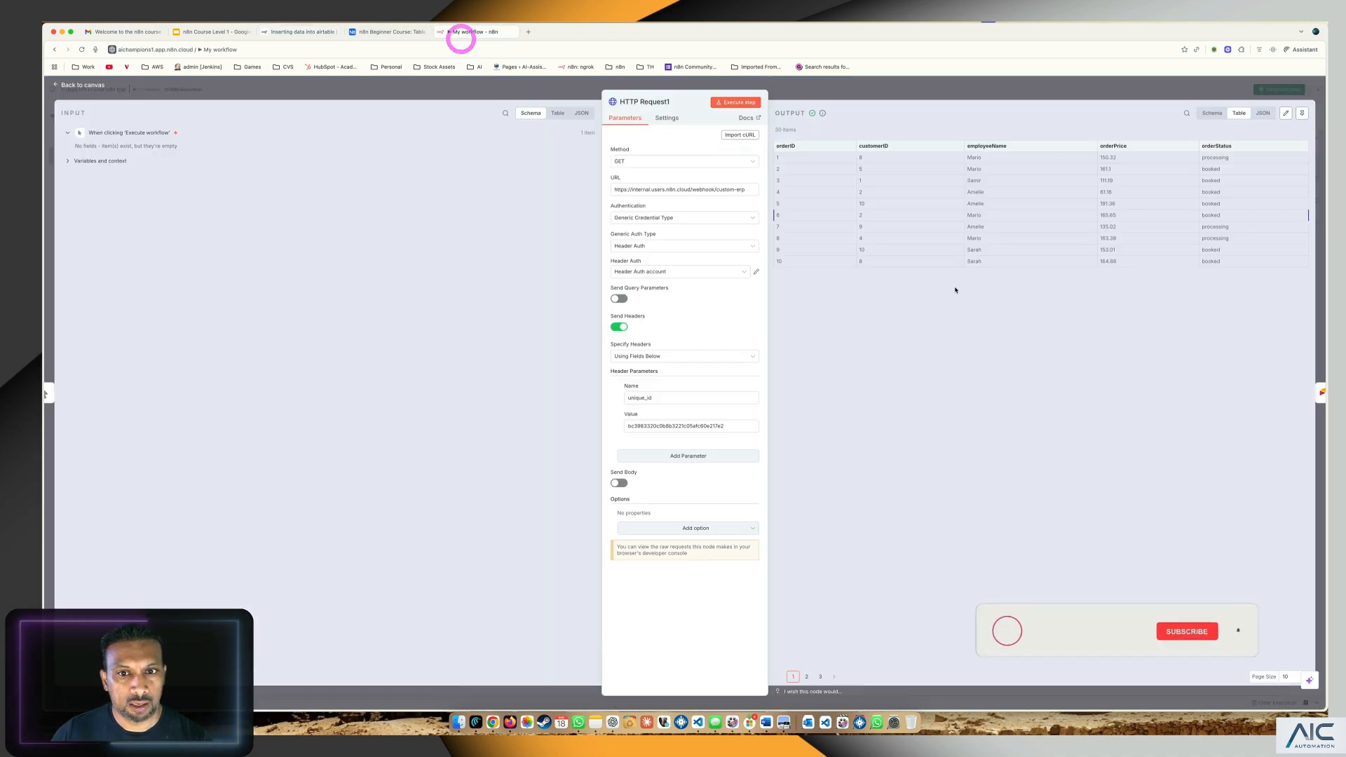
left_click(355, 90)
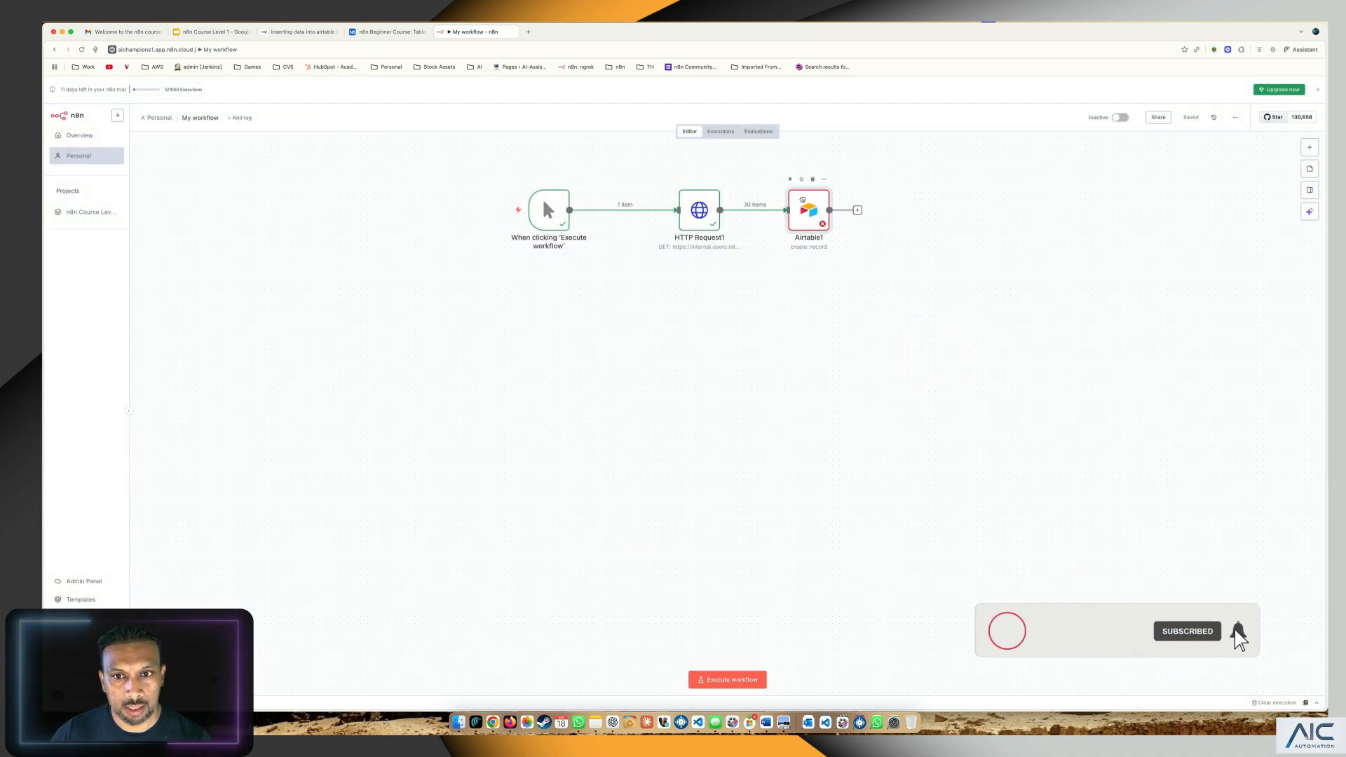
double_click(806, 205)
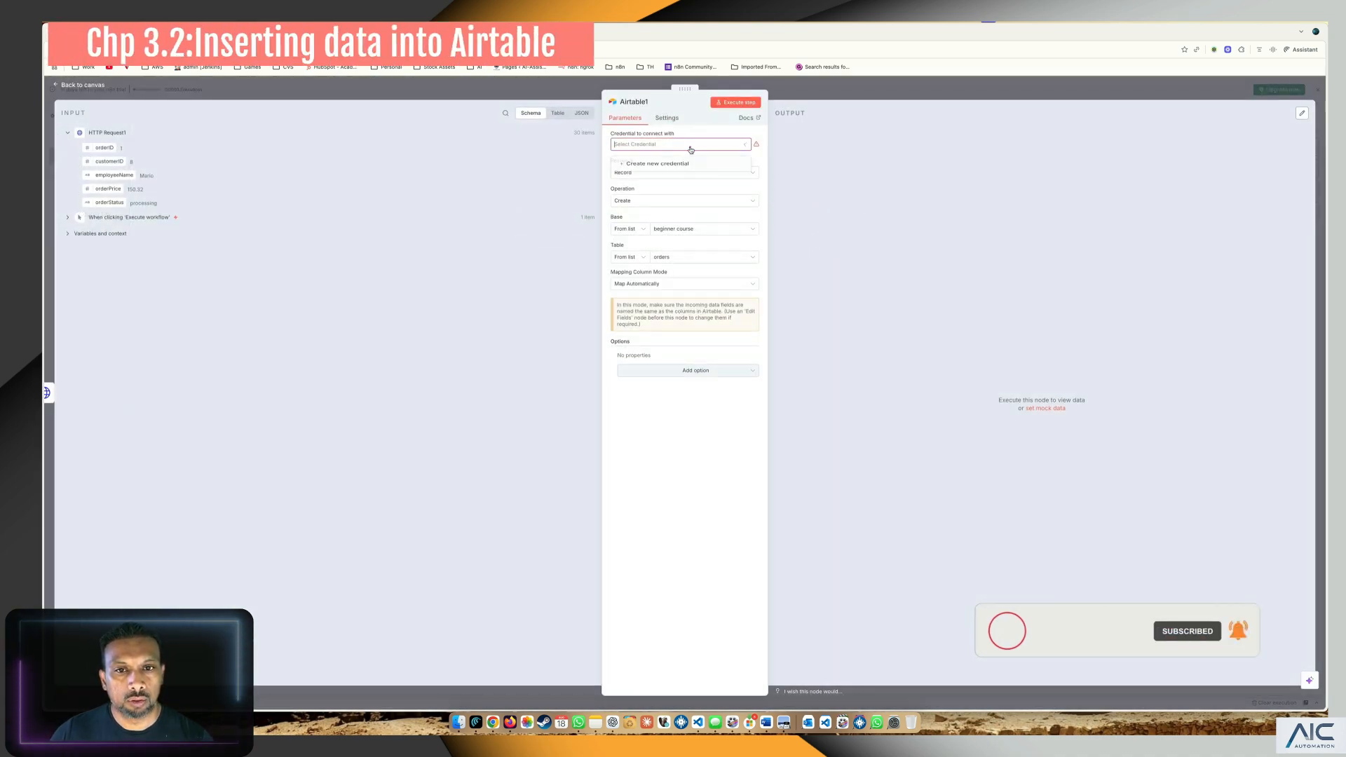
left_click(687, 144)
left_click(687, 172)
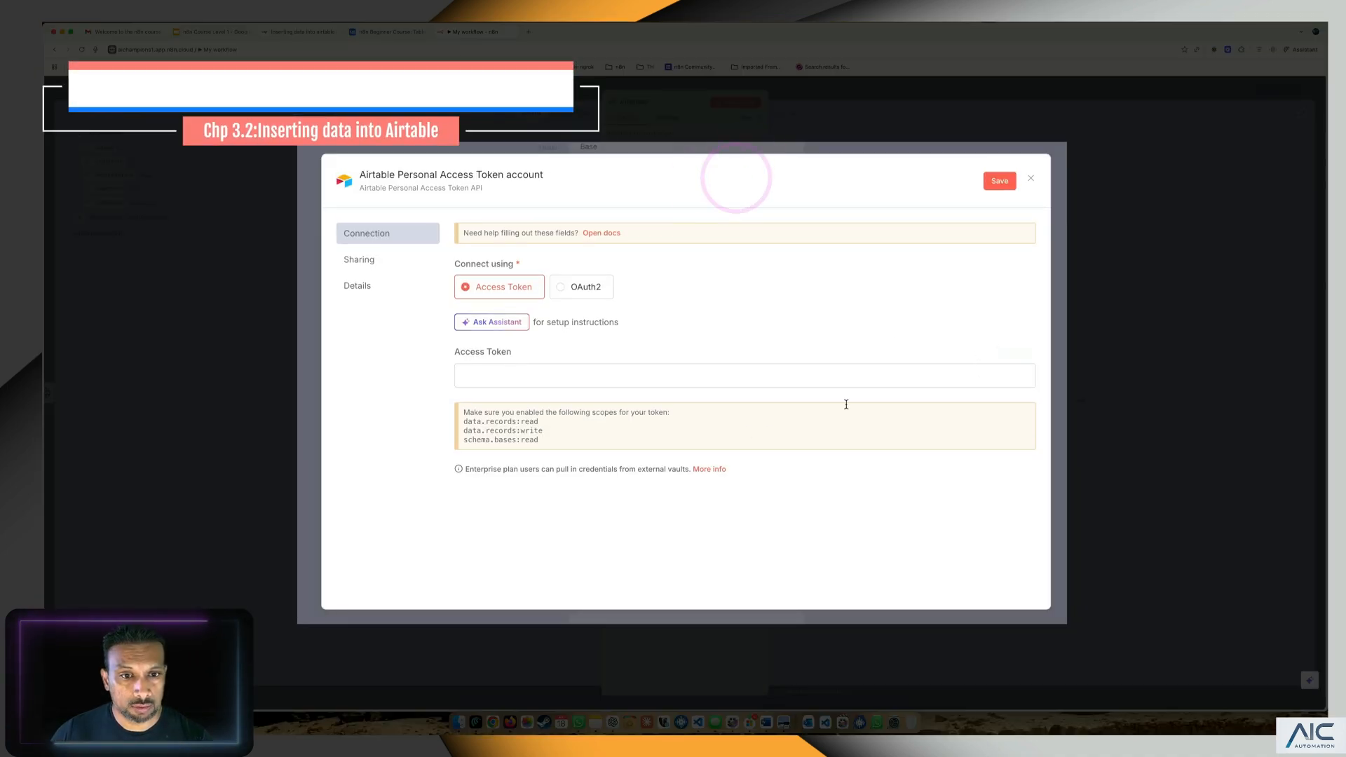
Open the setup docs from the Airtable credential and read how to create a personal access token
left_click(554, 384)
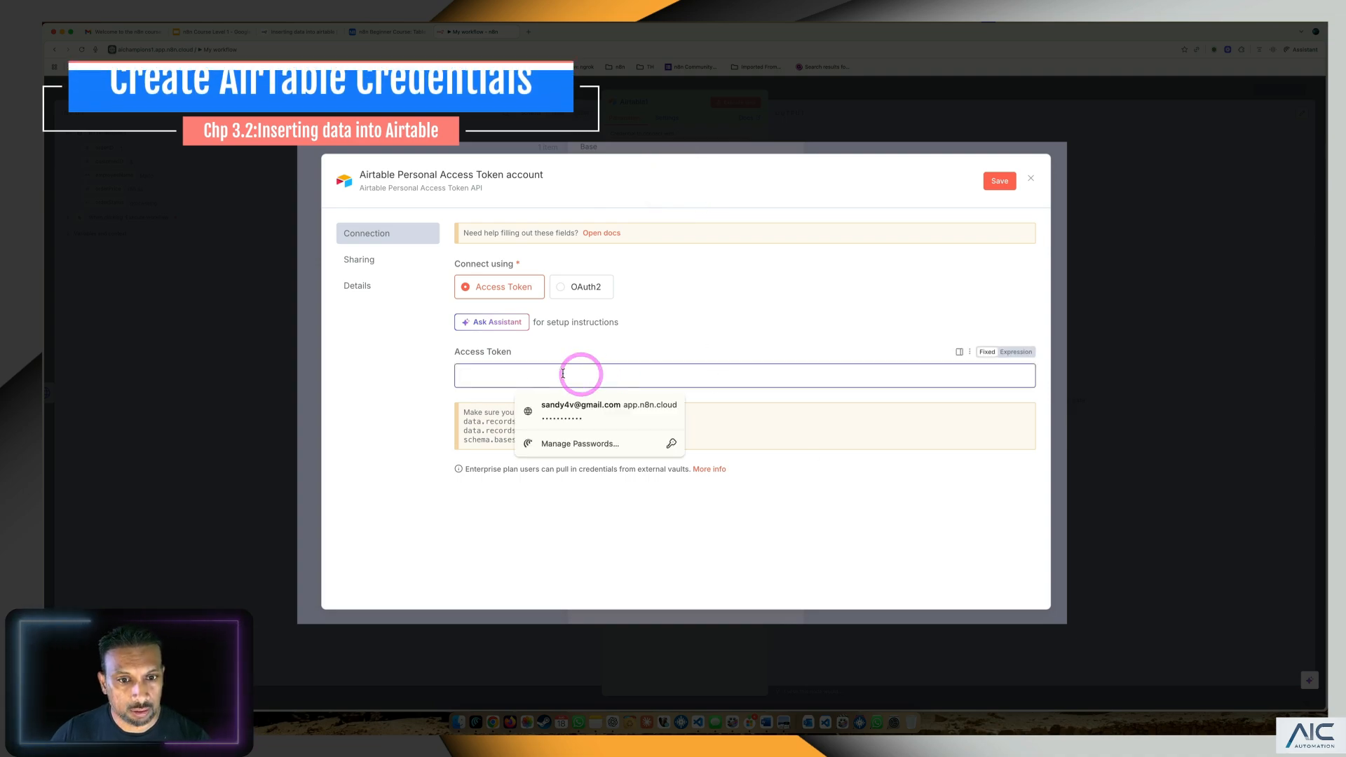
left_click(743, 472)
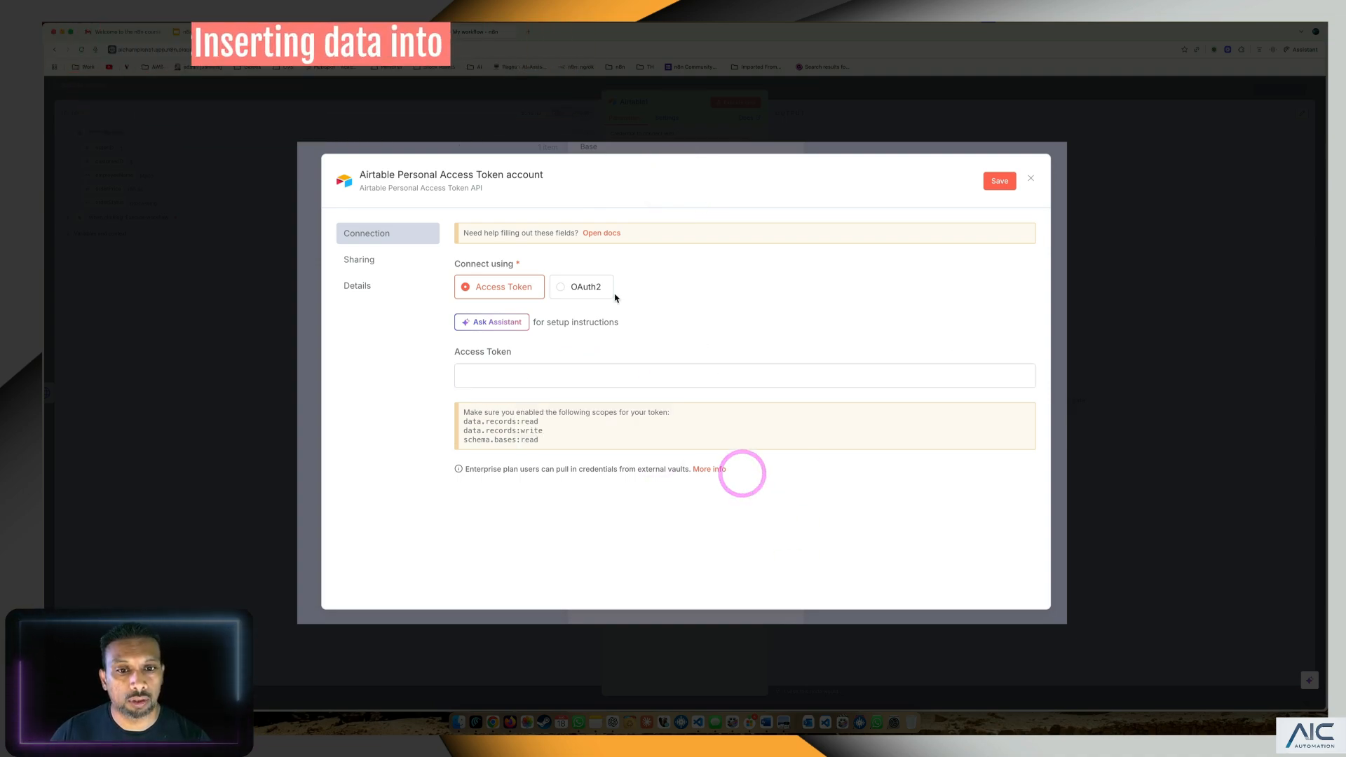
left_click(559, 375)
left_click(602, 233)
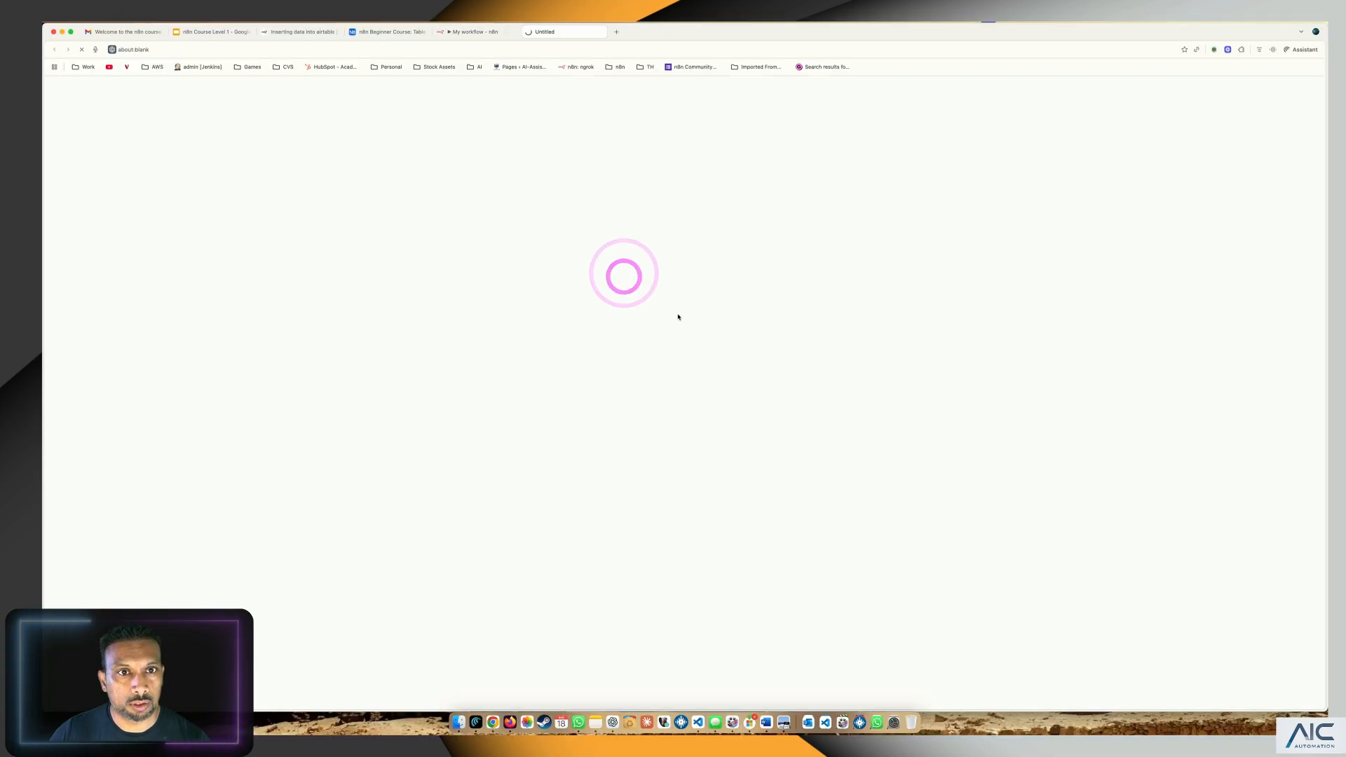
scroll(609, 349, "down", 2)
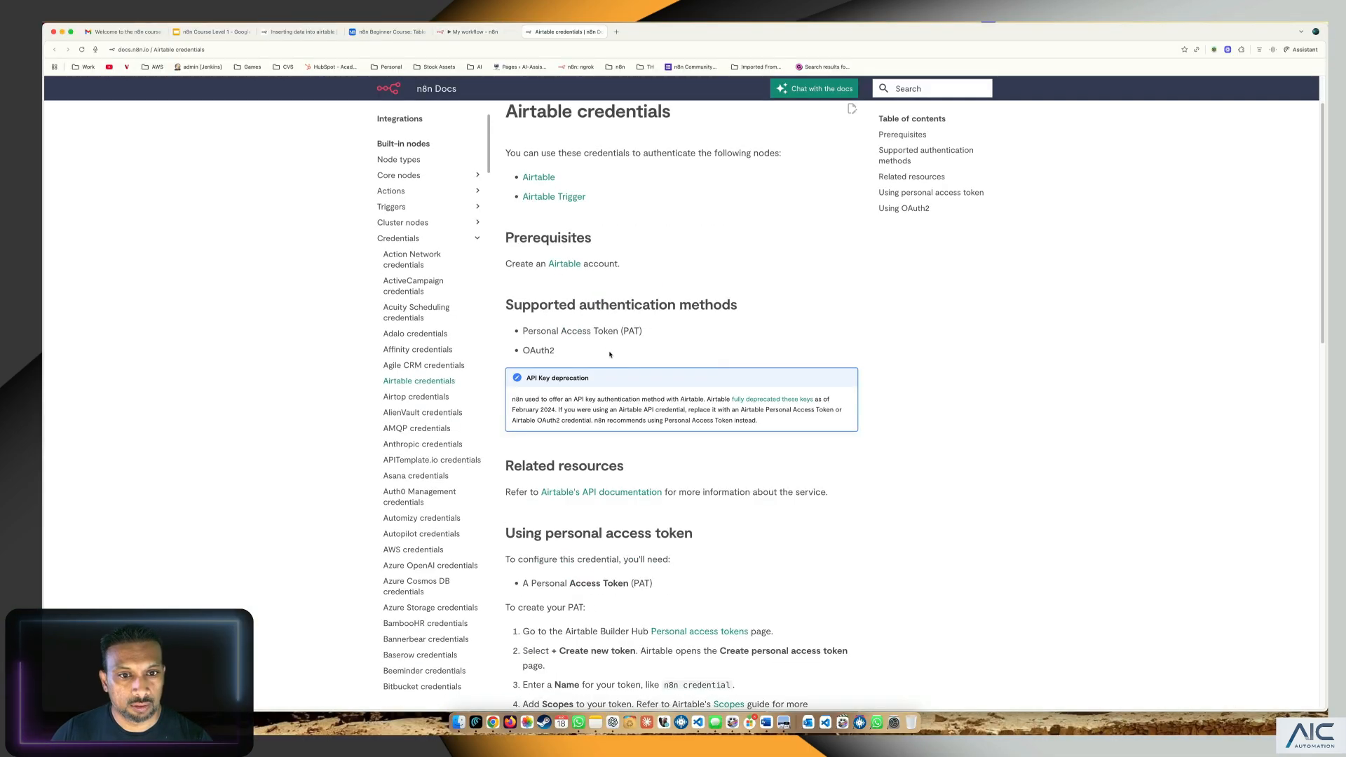
scroll(694, 463, "down", 4)
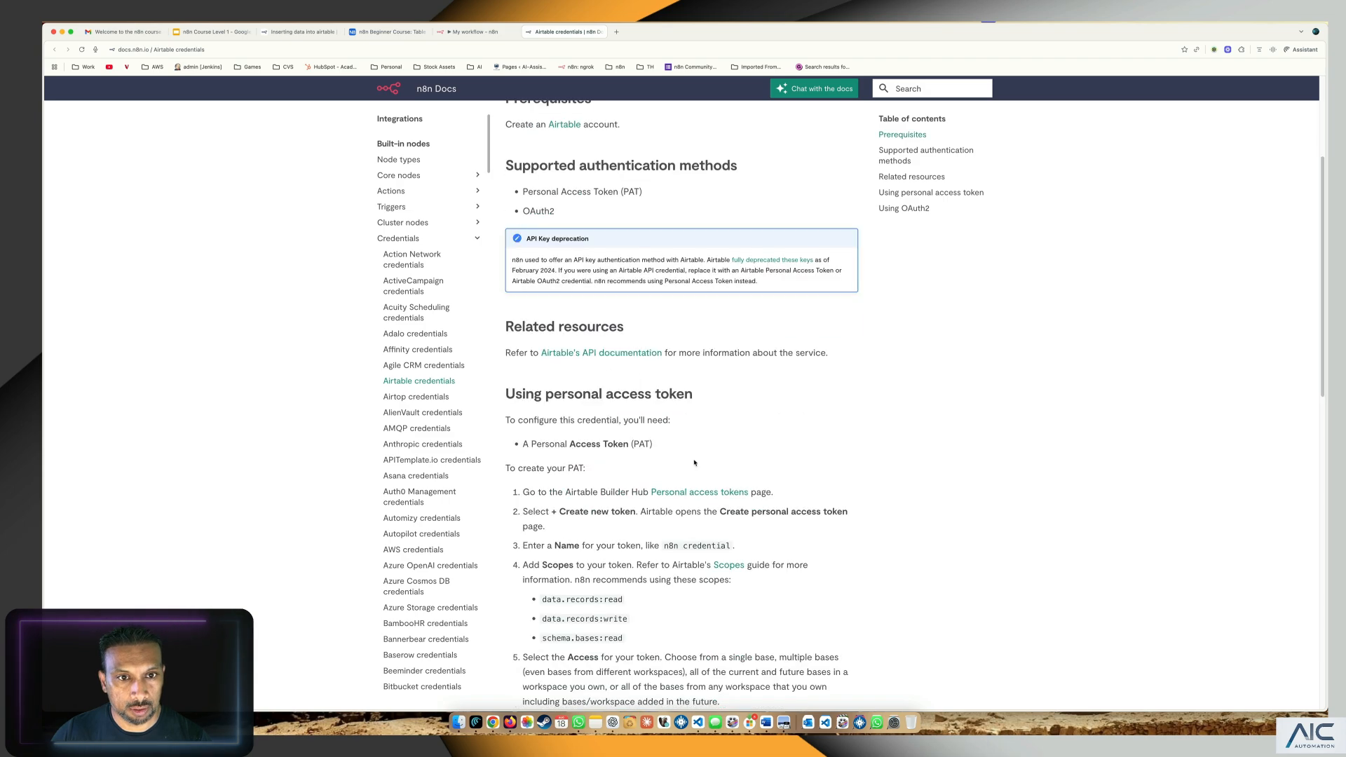
triple_click(642, 191)
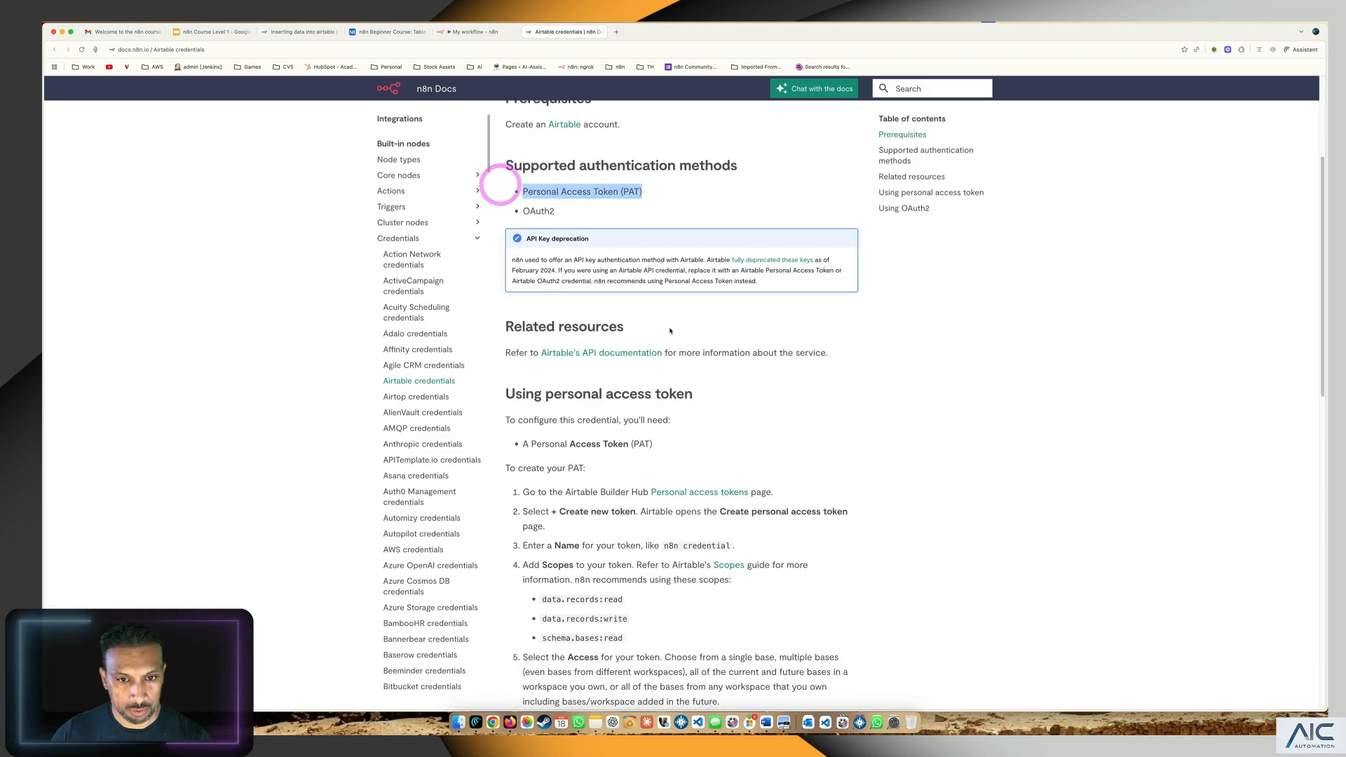
scroll(692, 387, "down", 2)
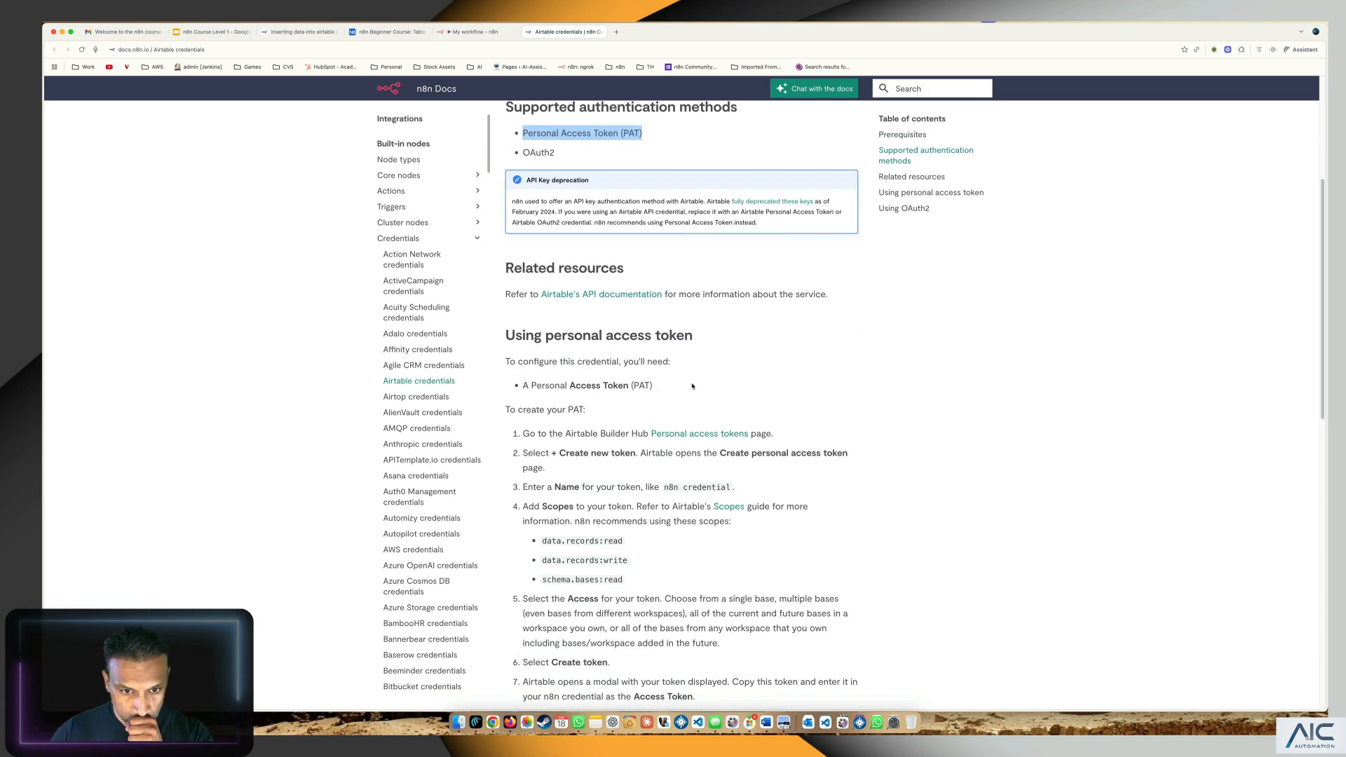
Go to Airtable's Personal access tokens page and start a new token named n8n Beginner Course
left_click(691, 434)
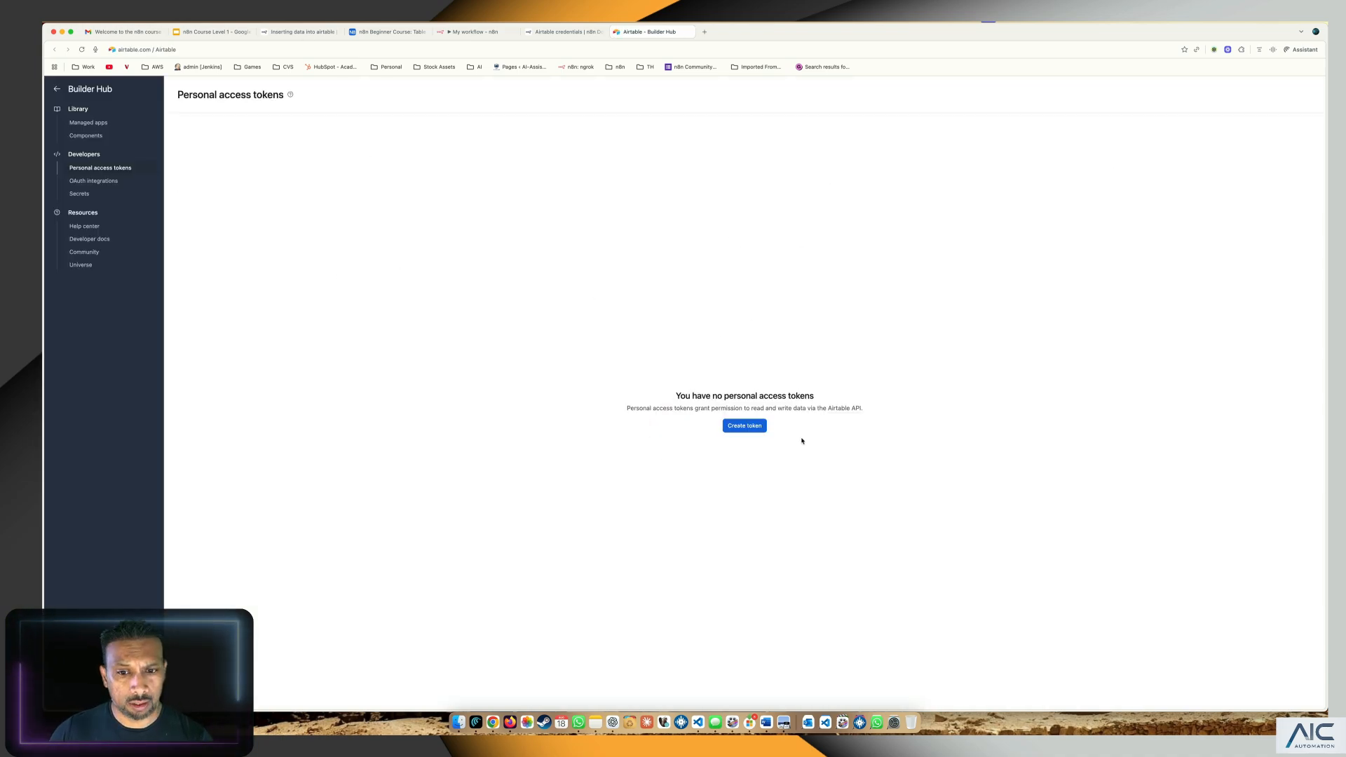
left_click(738, 427)
left_click(289, 202)
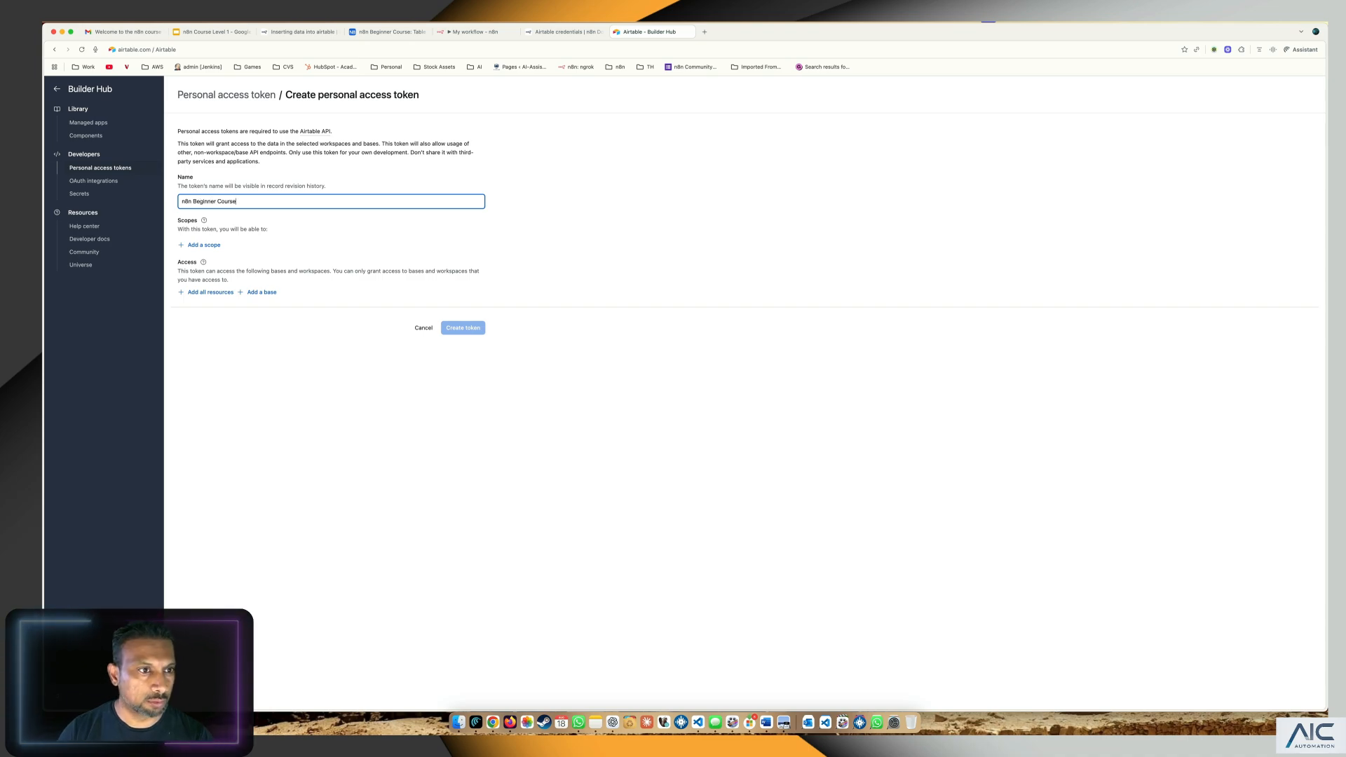
key("Tab")
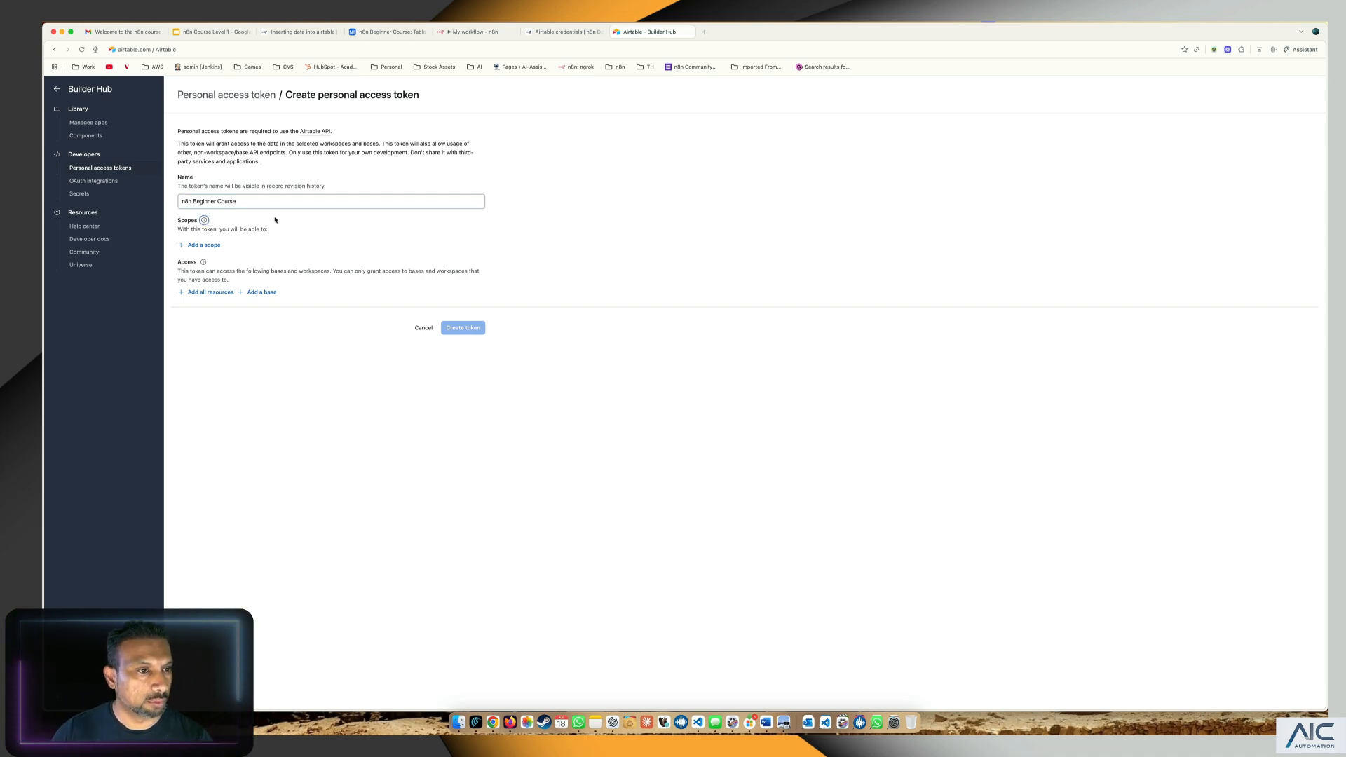
left_click(245, 202)
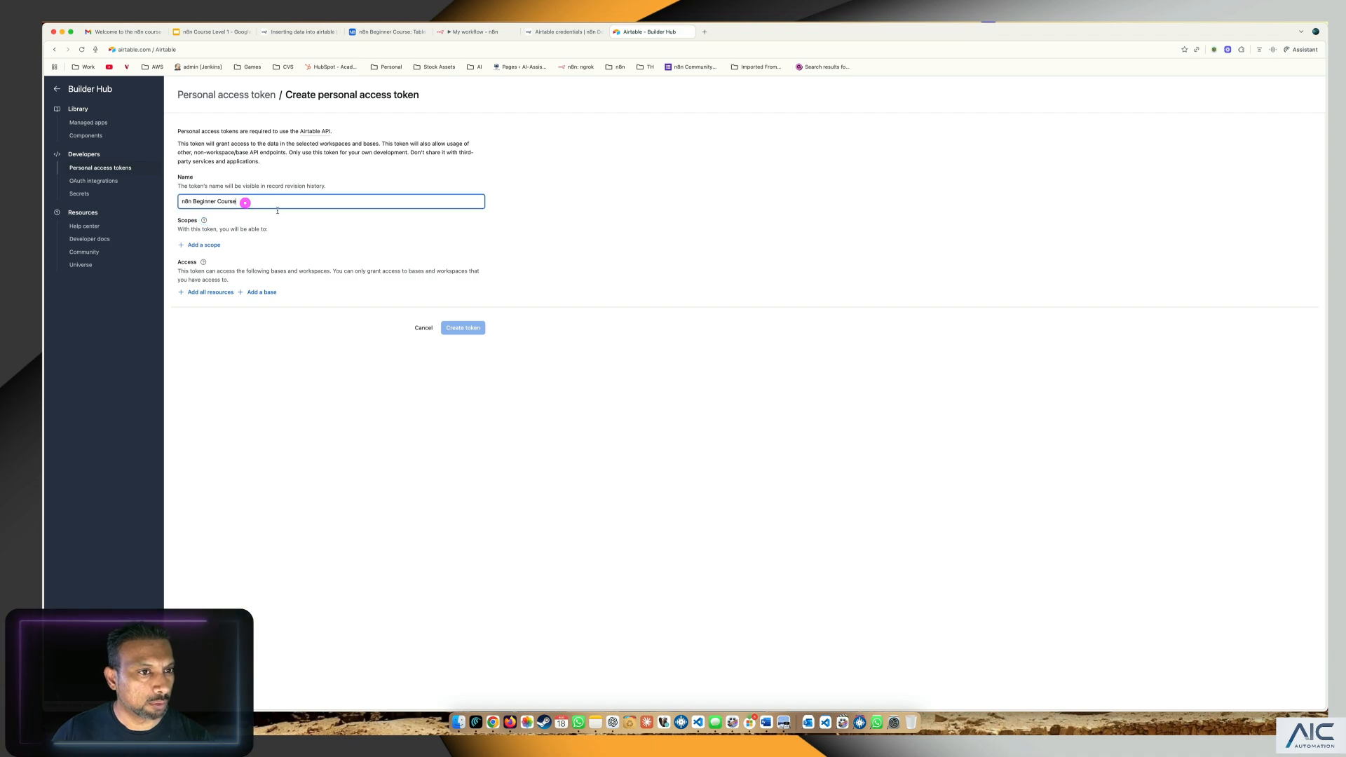
Open the token's scope list, then re-read the n8n Docs instructions on the Airtable credential's access token, scopes and base access
left_click(181, 246)
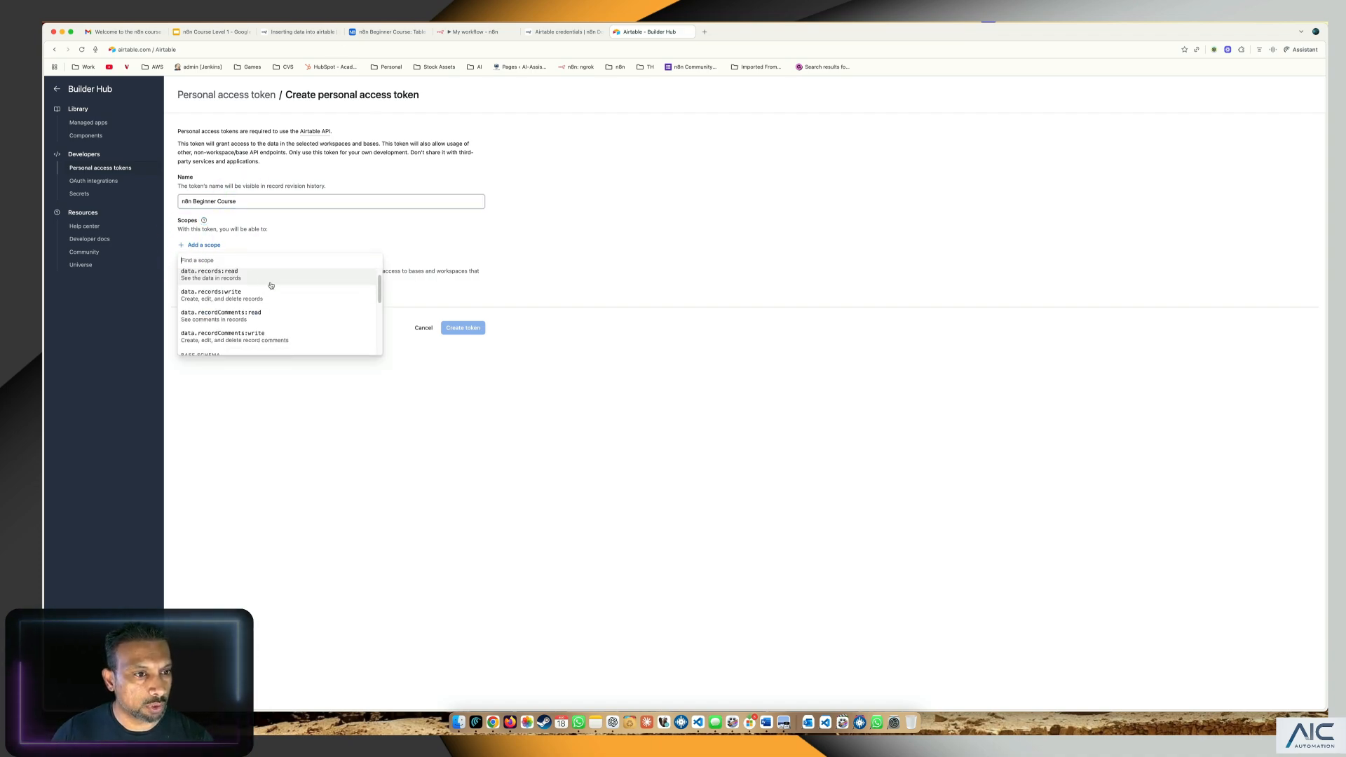
left_click(476, 32)
left_click(388, 33)
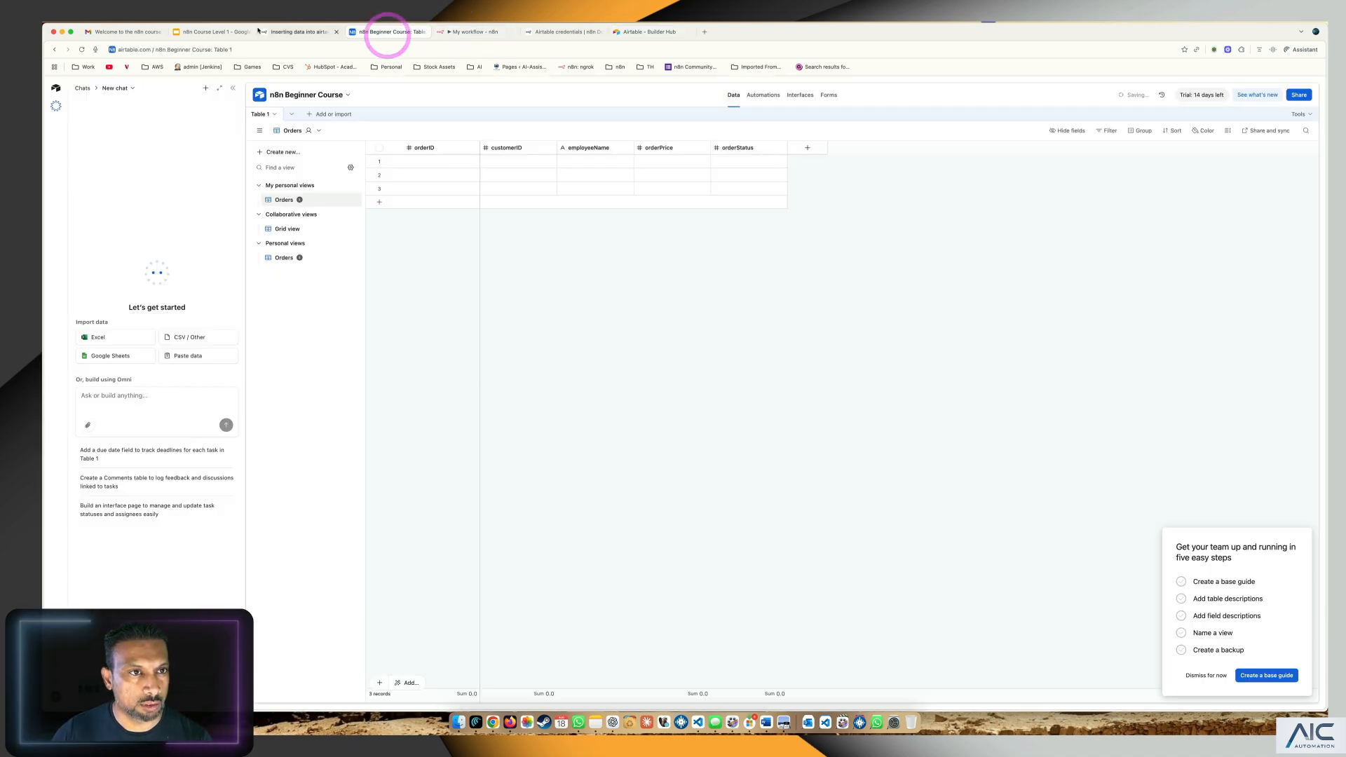
left_click(280, 32)
scroll(649, 620, "down", 6)
scroll(648, 621, "down", 1)
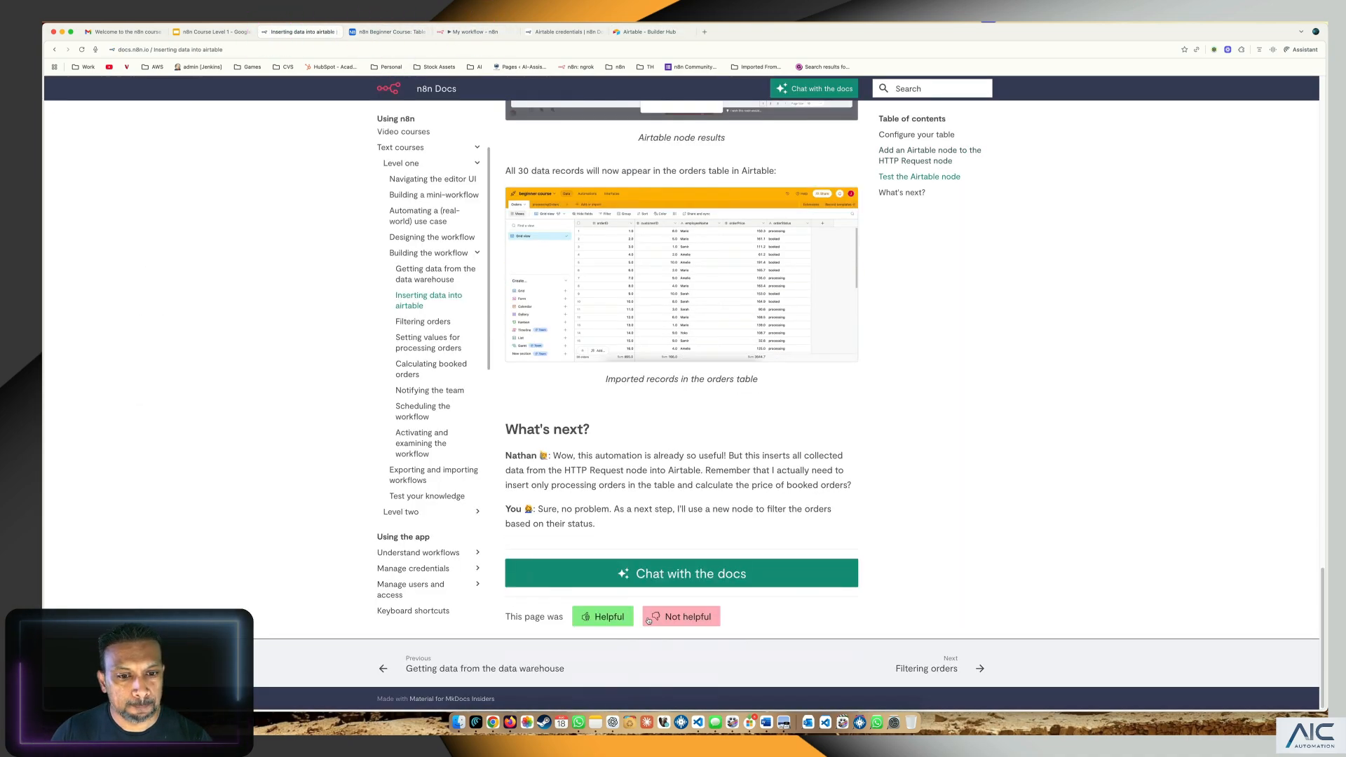
scroll(701, 560, "up", 5)
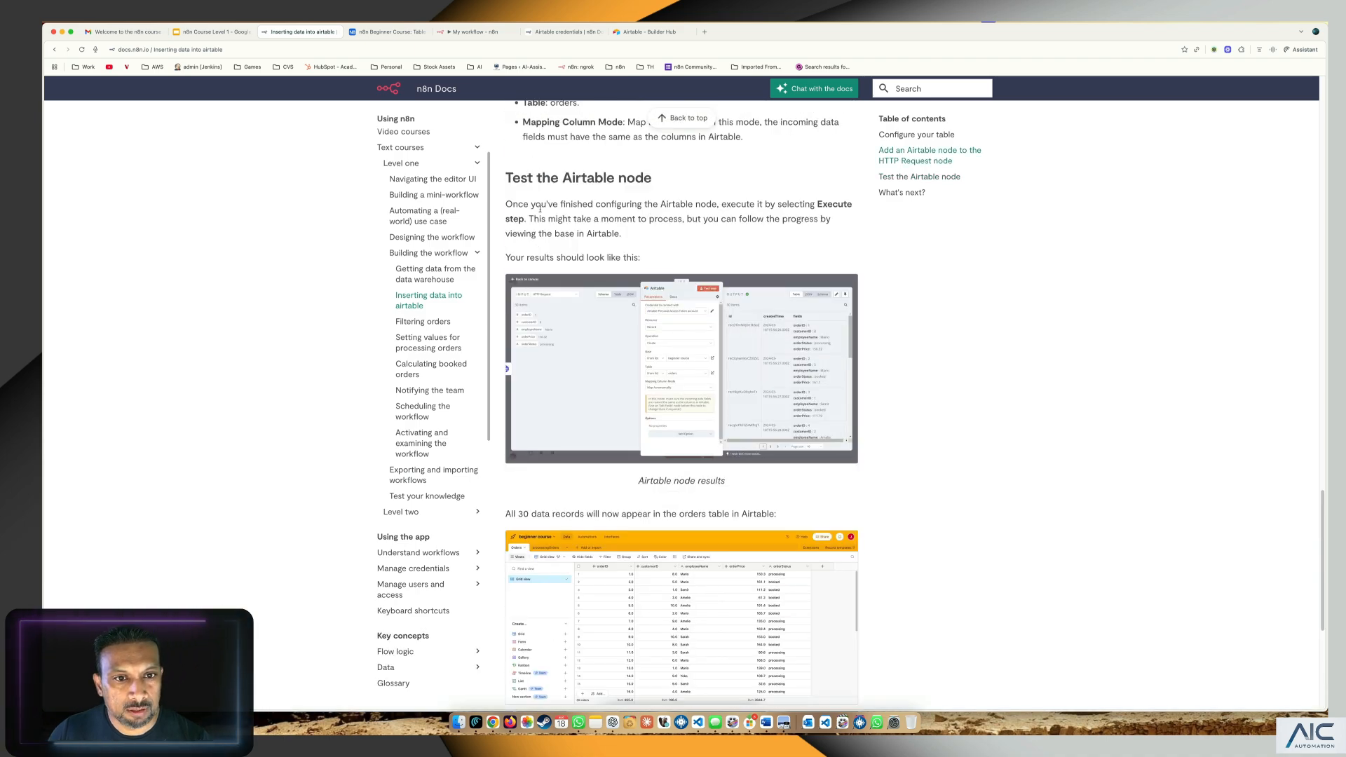
scroll(539, 209, "up", 5)
scroll(637, 263, "up", 1)
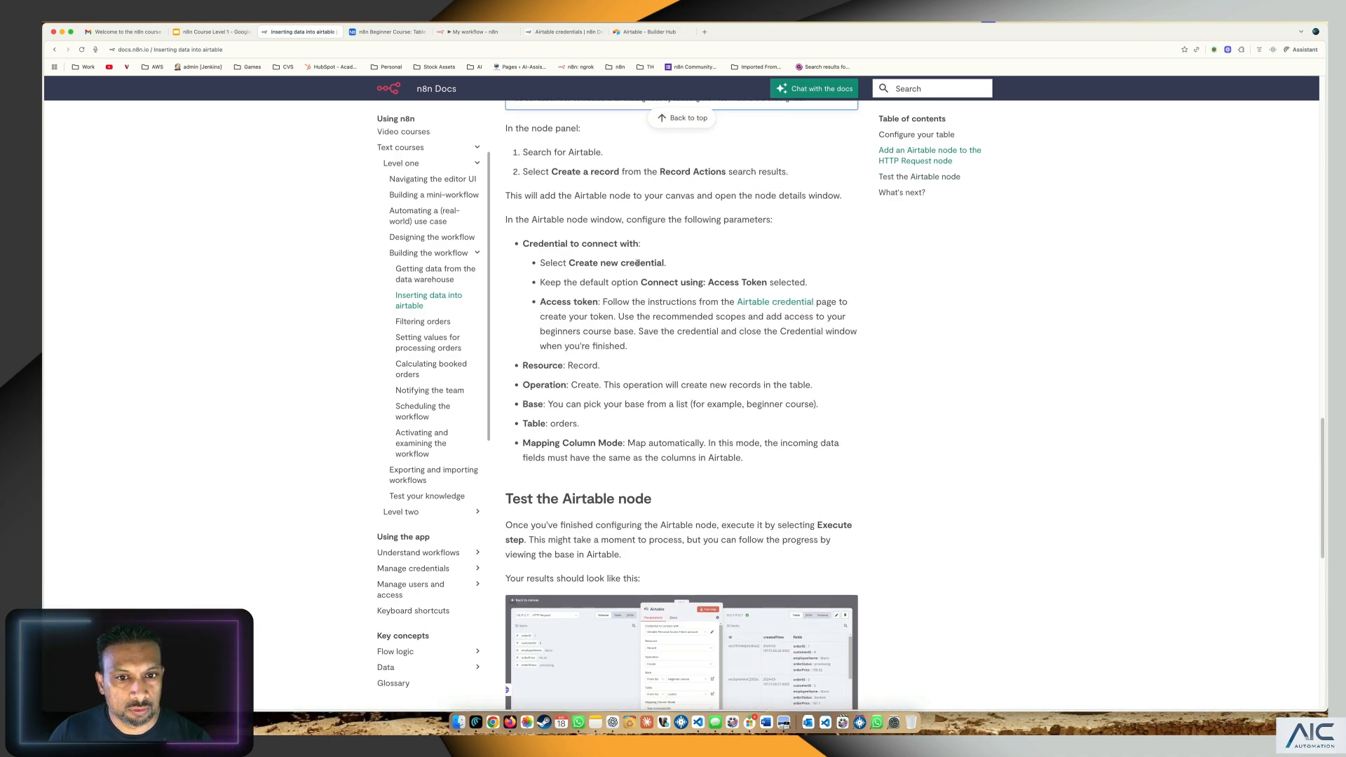
scroll(608, 263, "down", 1)
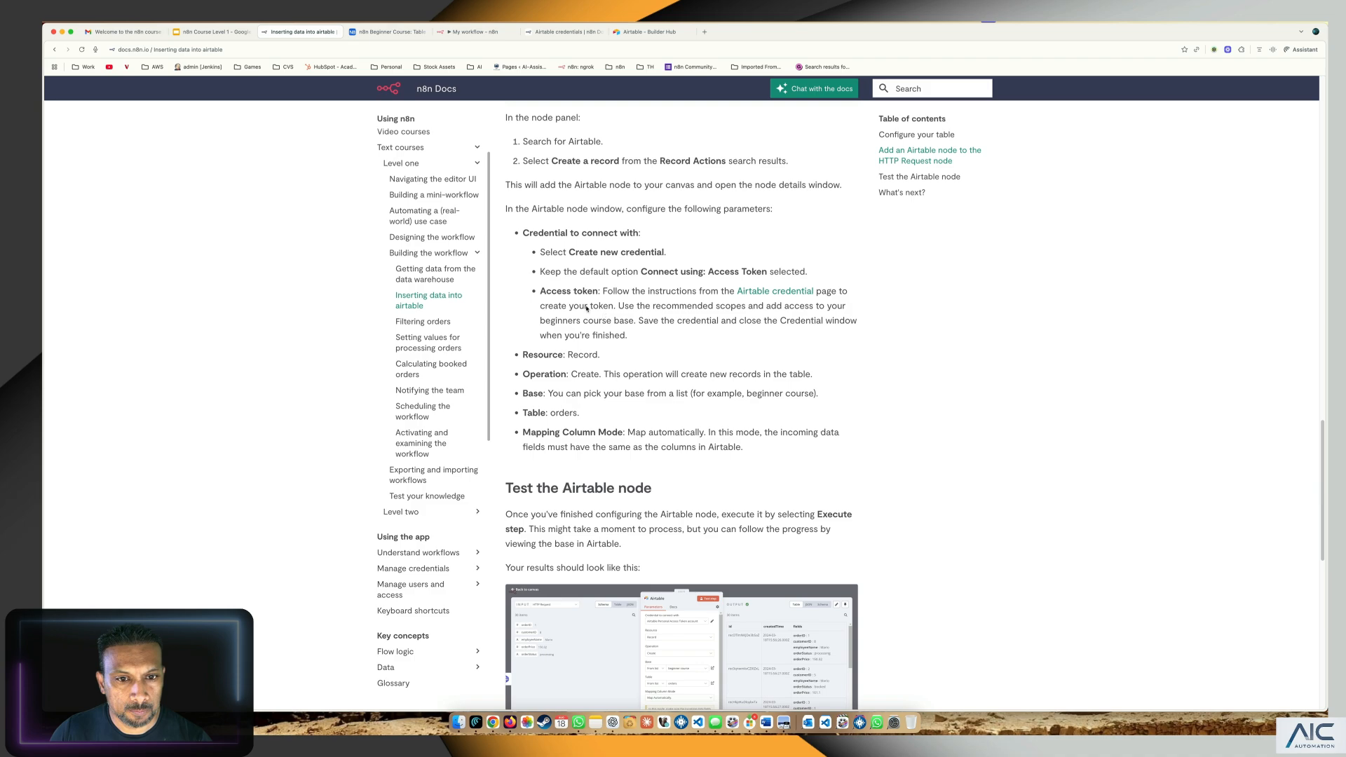
scroll(694, 291, "down", 1)
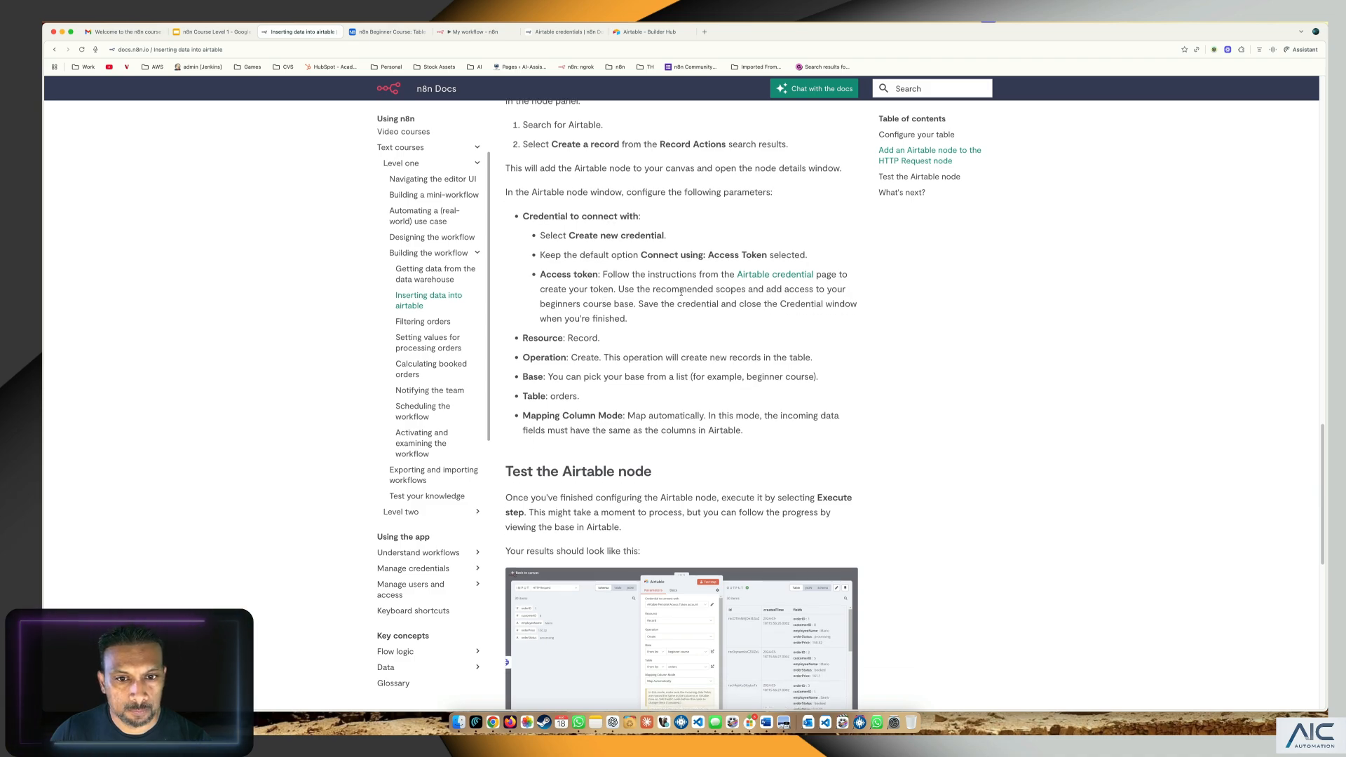
scroll(638, 300, "down", 1)
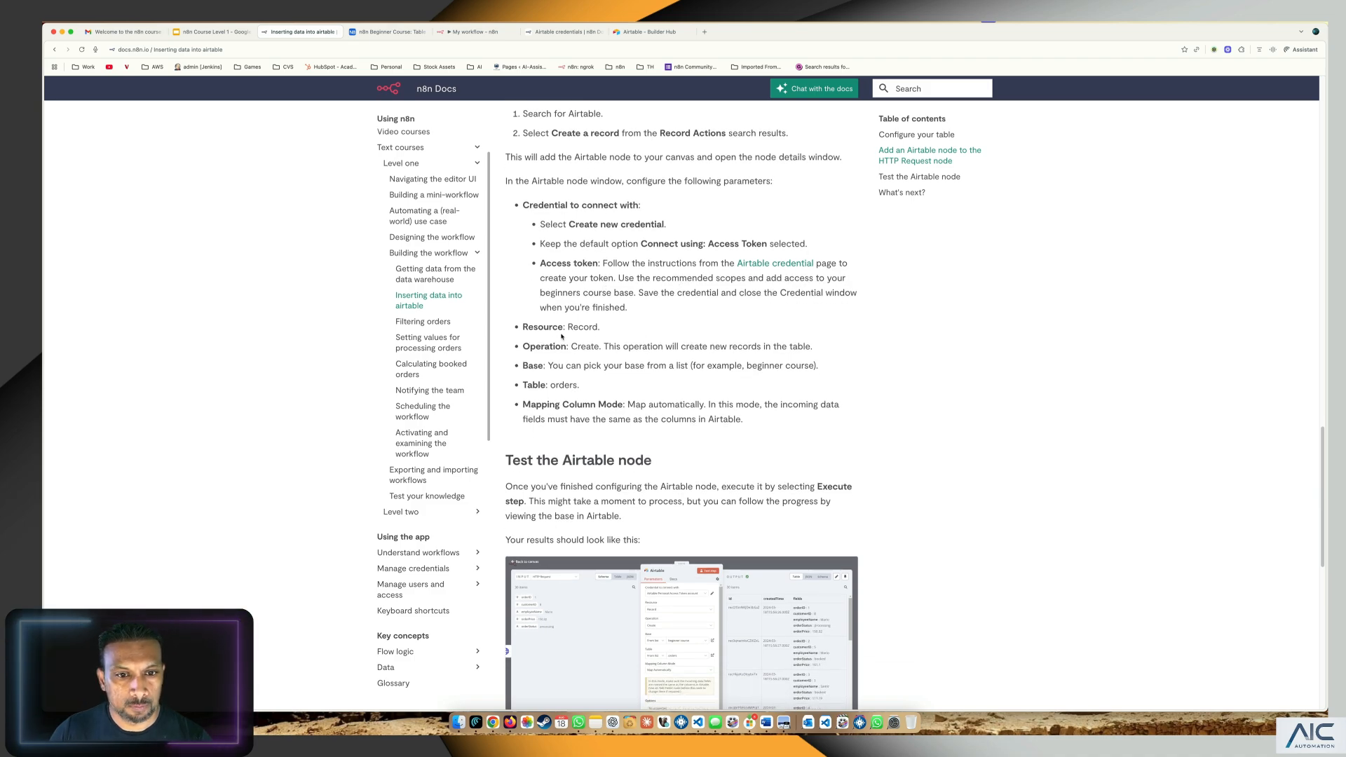
left_click_drag(671, 309, 508, 272)
left_click(508, 271)
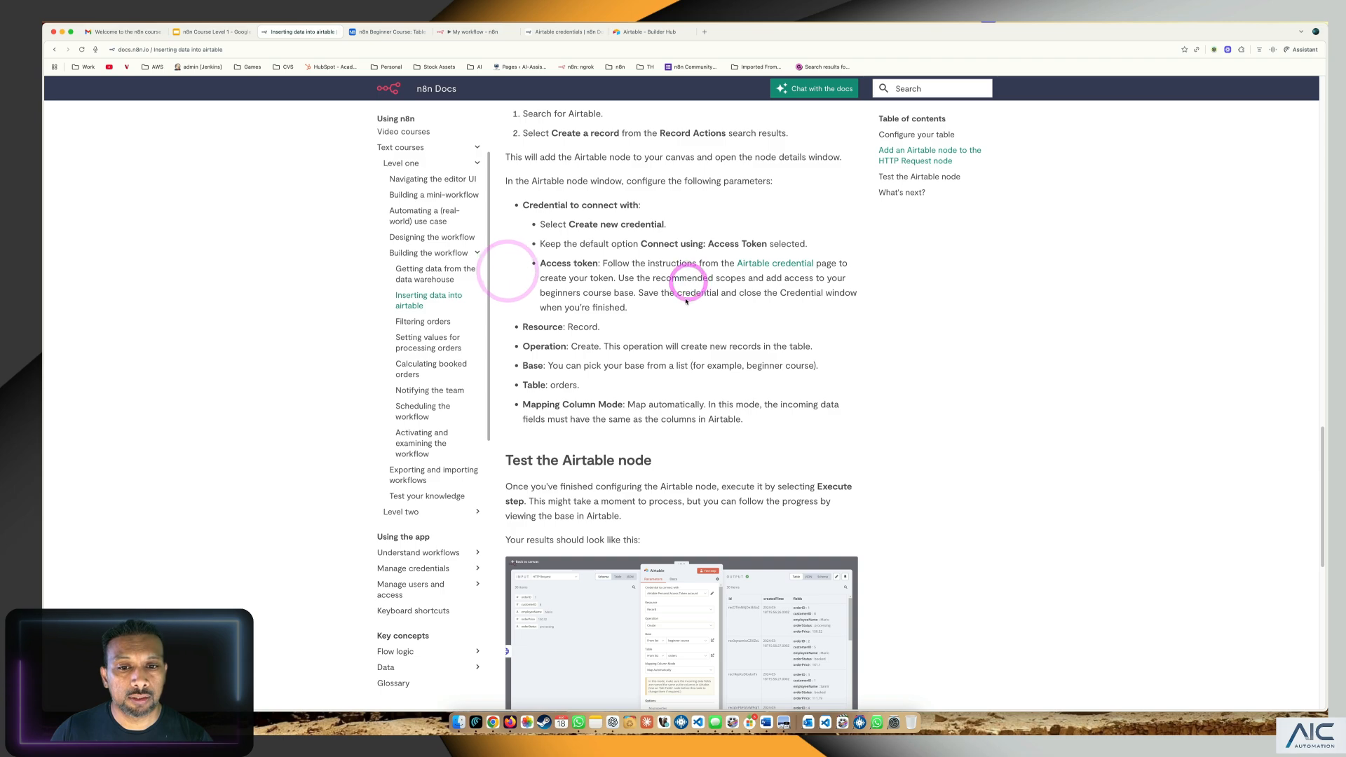
left_click_drag(687, 285, 588, 285)
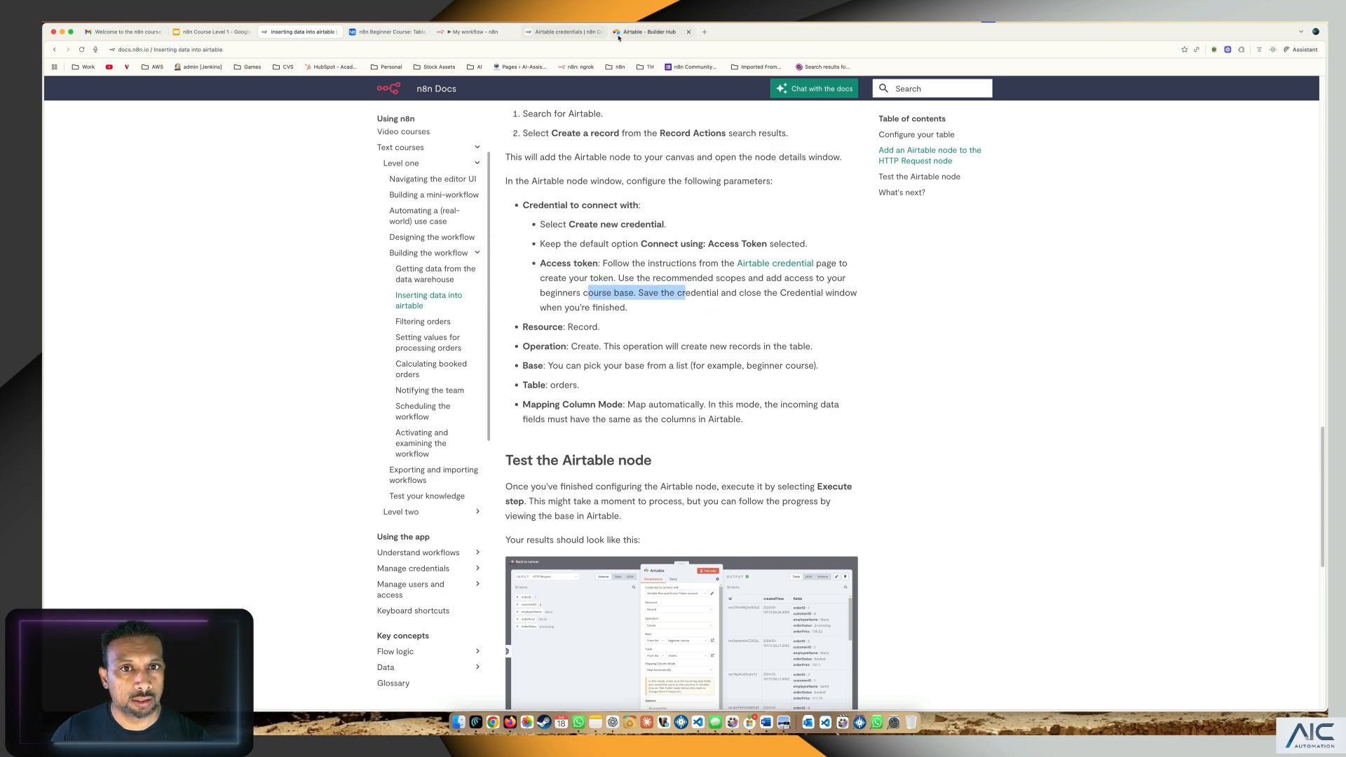
Return to Airtable's token form, look through the available scopes and try adding schema.bases:read
left_click(620, 32)
scroll(273, 313, "down", 10)
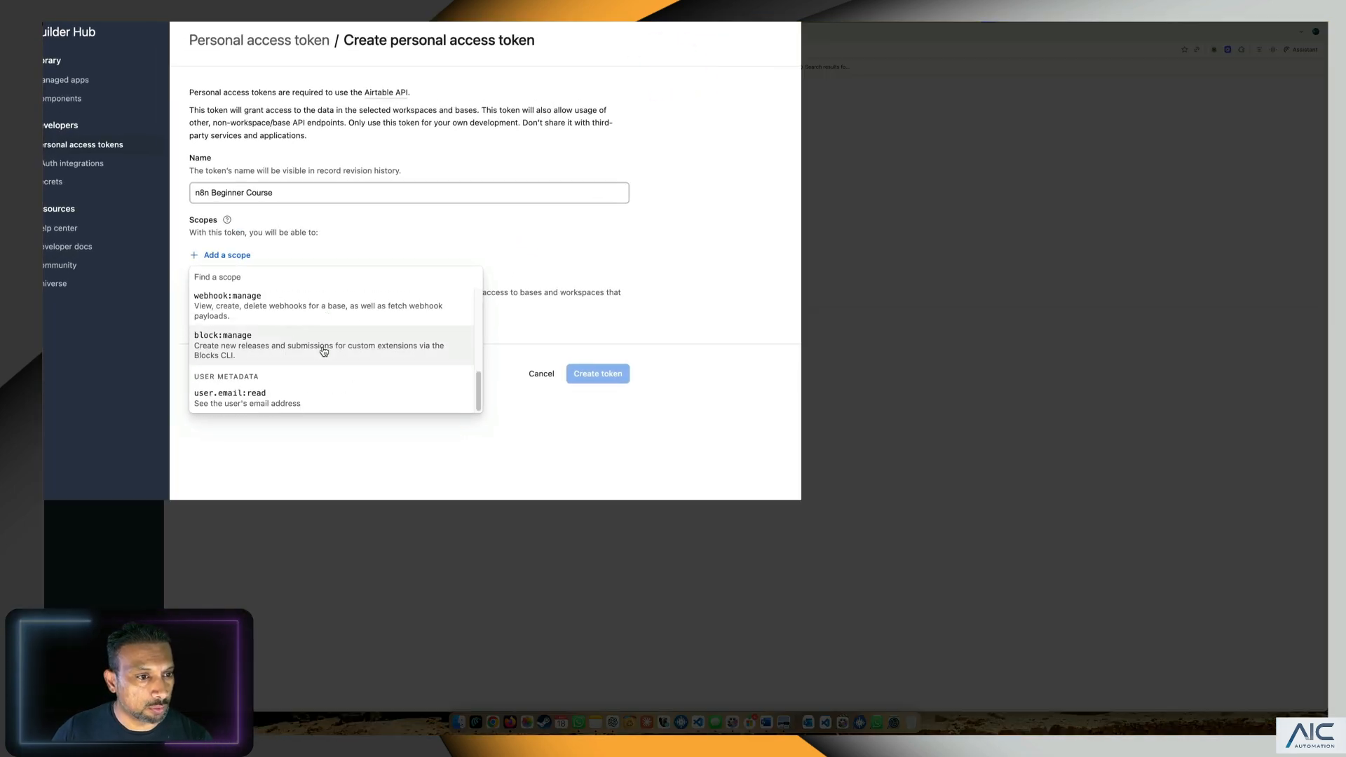
scroll(367, 397, "up", 2)
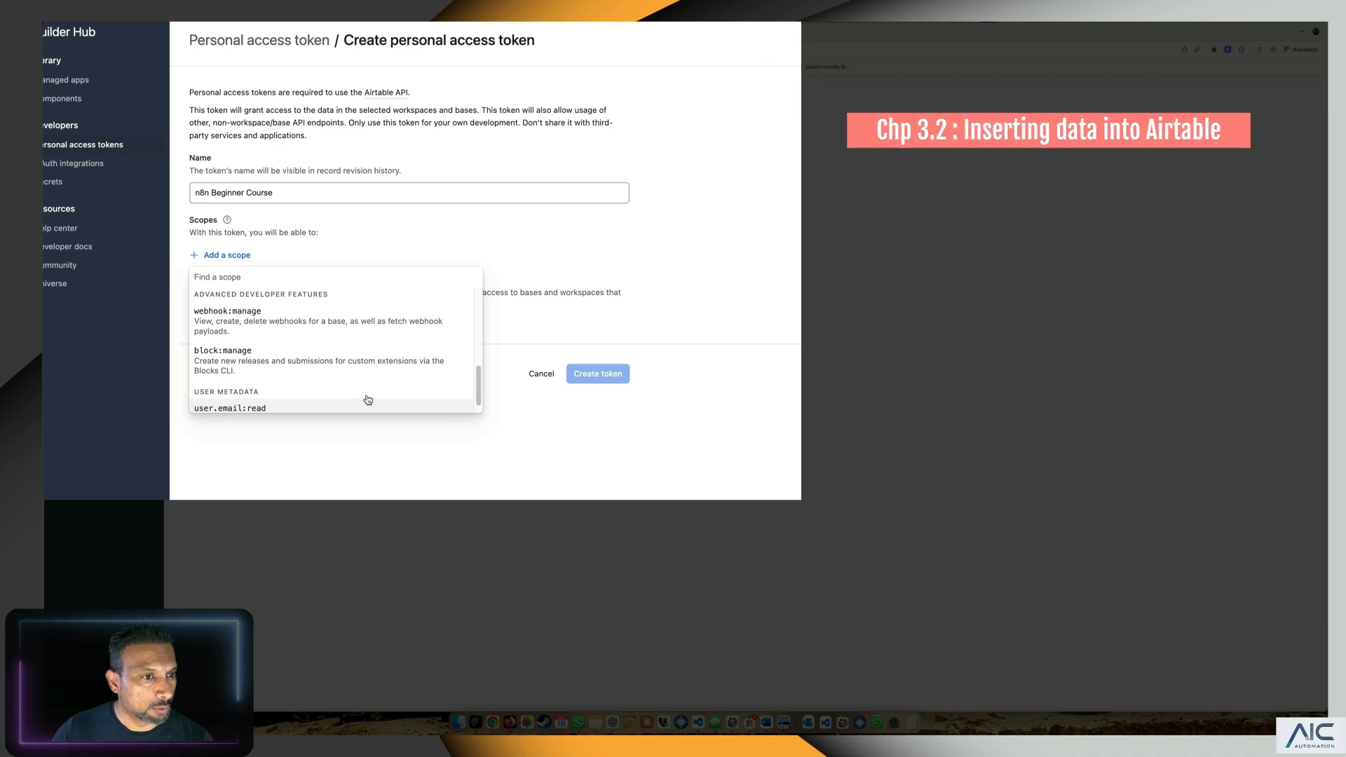
scroll(367, 400, "up", 2)
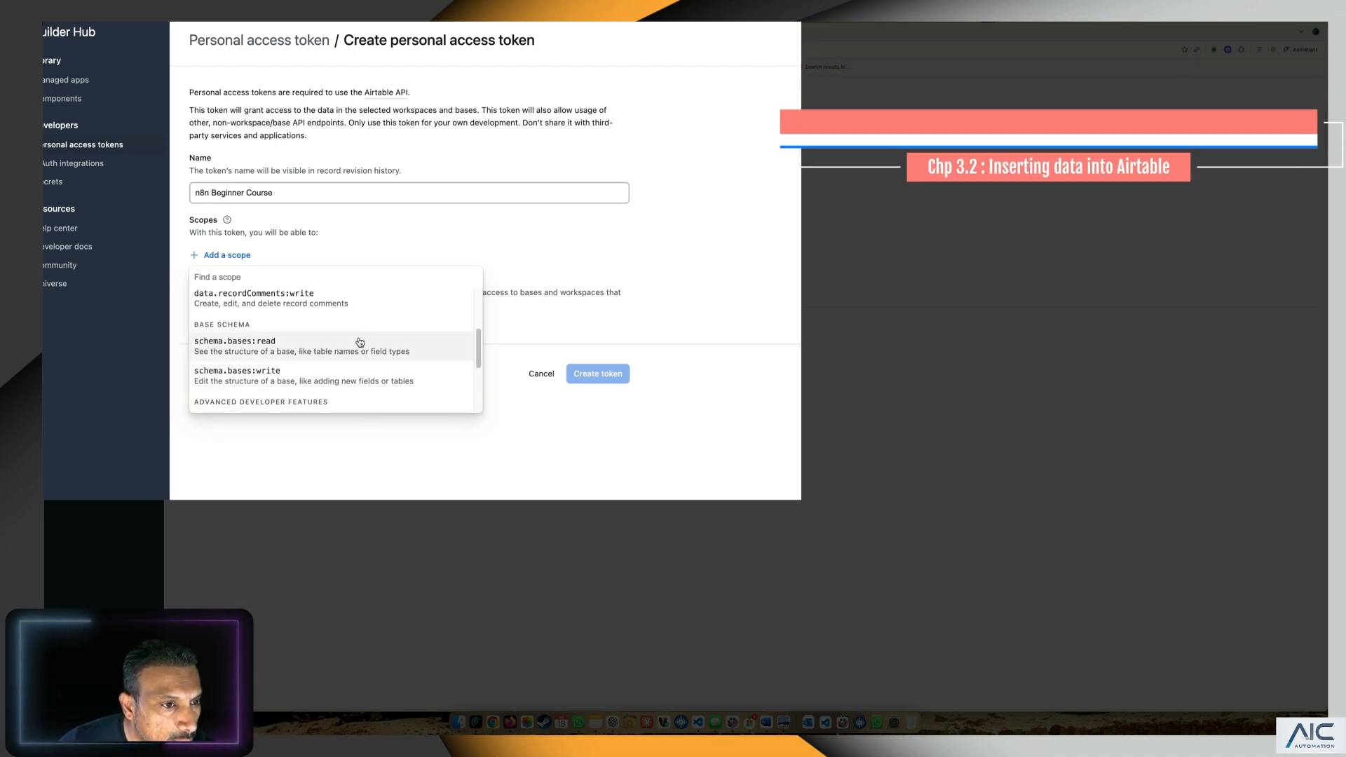
scroll(325, 337, "up", 3)
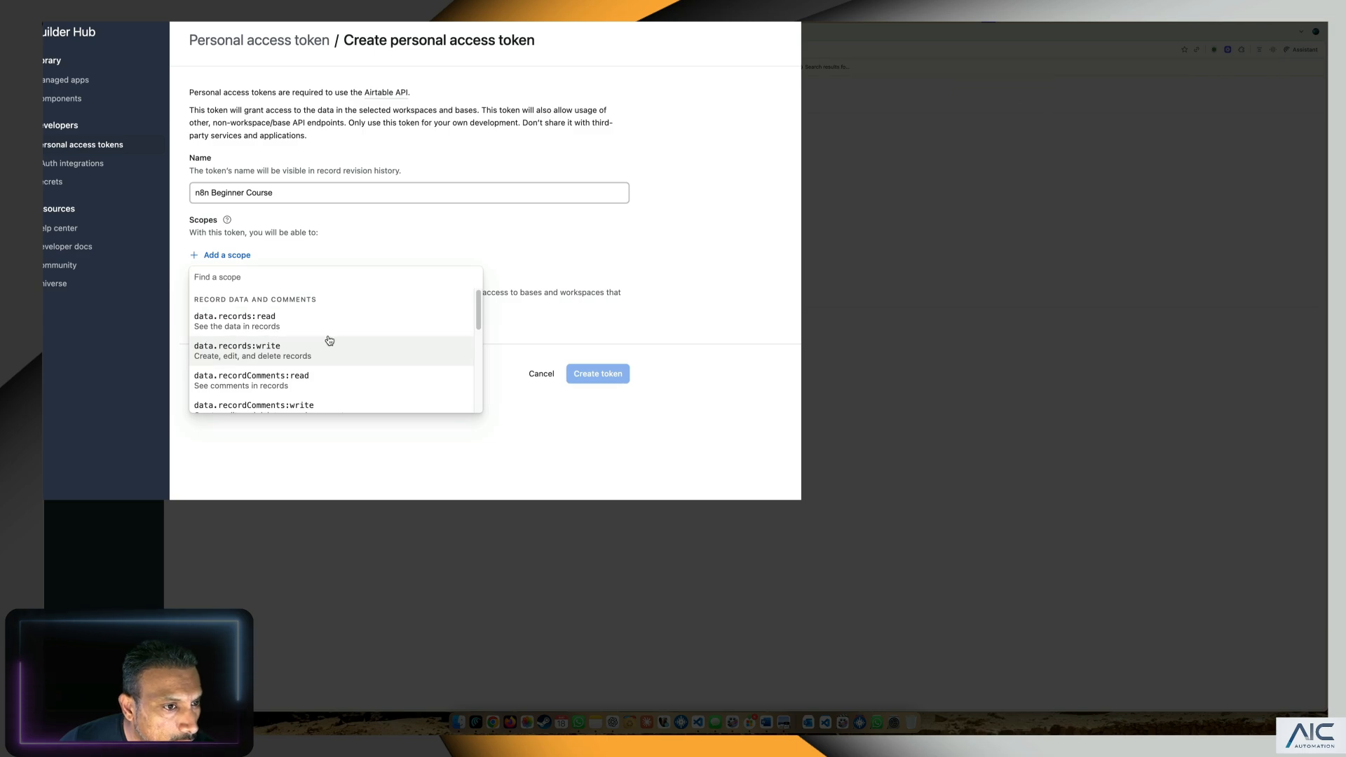
scroll(330, 336, "down", 5)
scroll(287, 358, "up", 2)
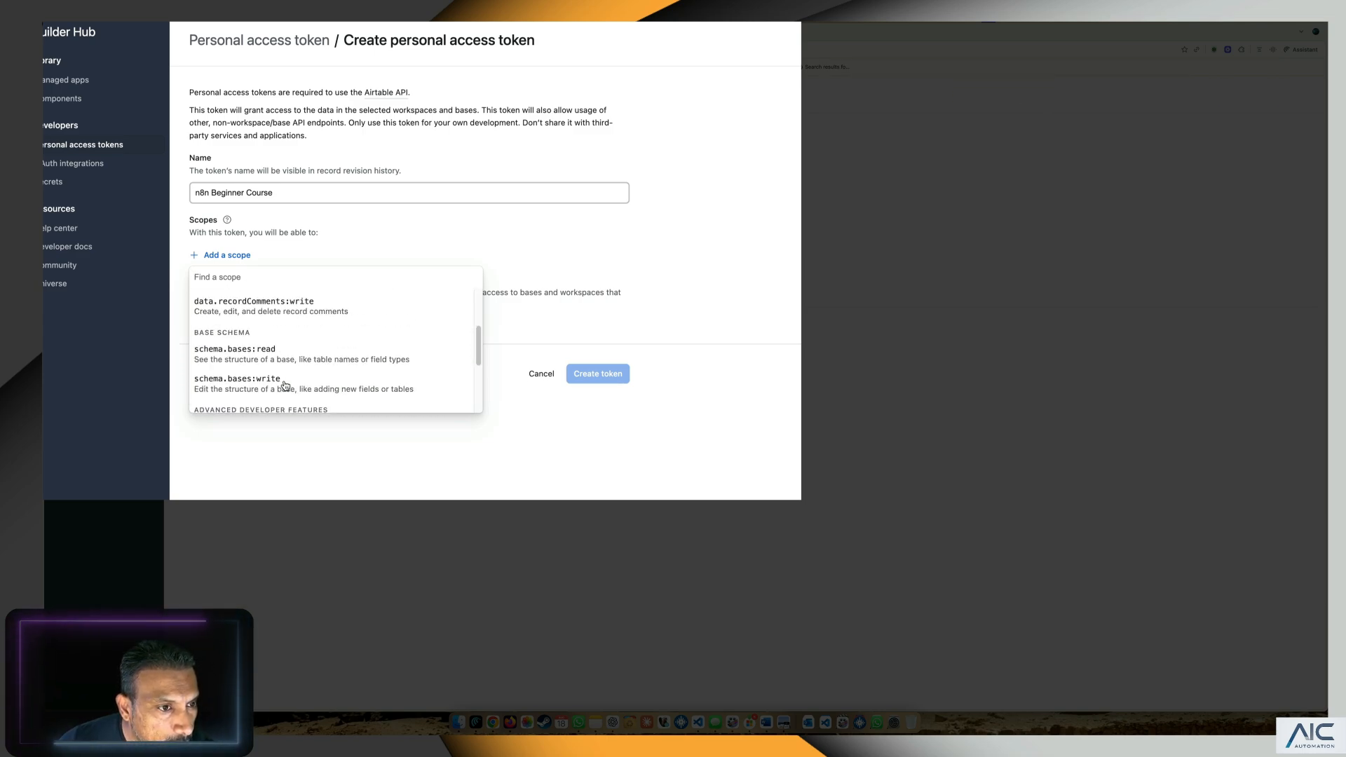
left_click(283, 362)
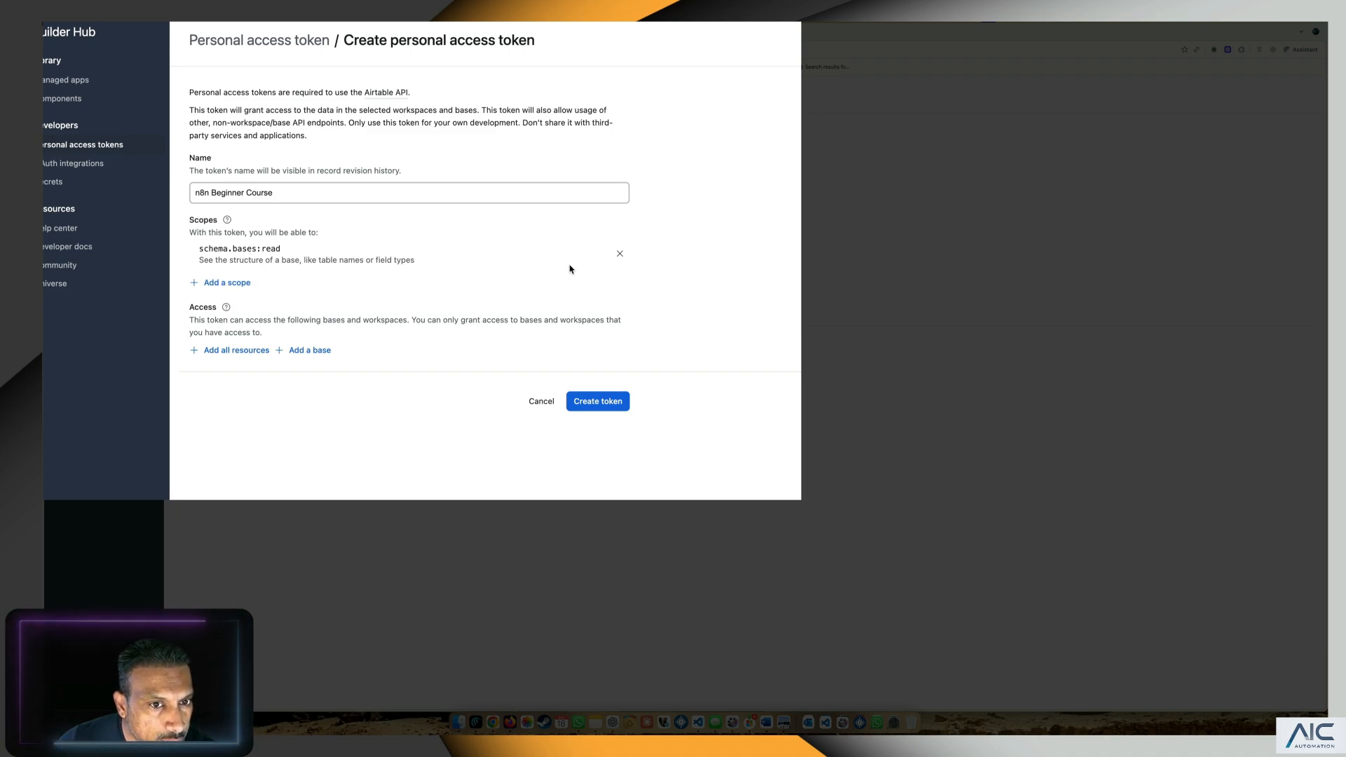
left_click(618, 257)
Grant the token access to all resources and to the n8n Beginner Course base, and try to create it
left_click(245, 323)
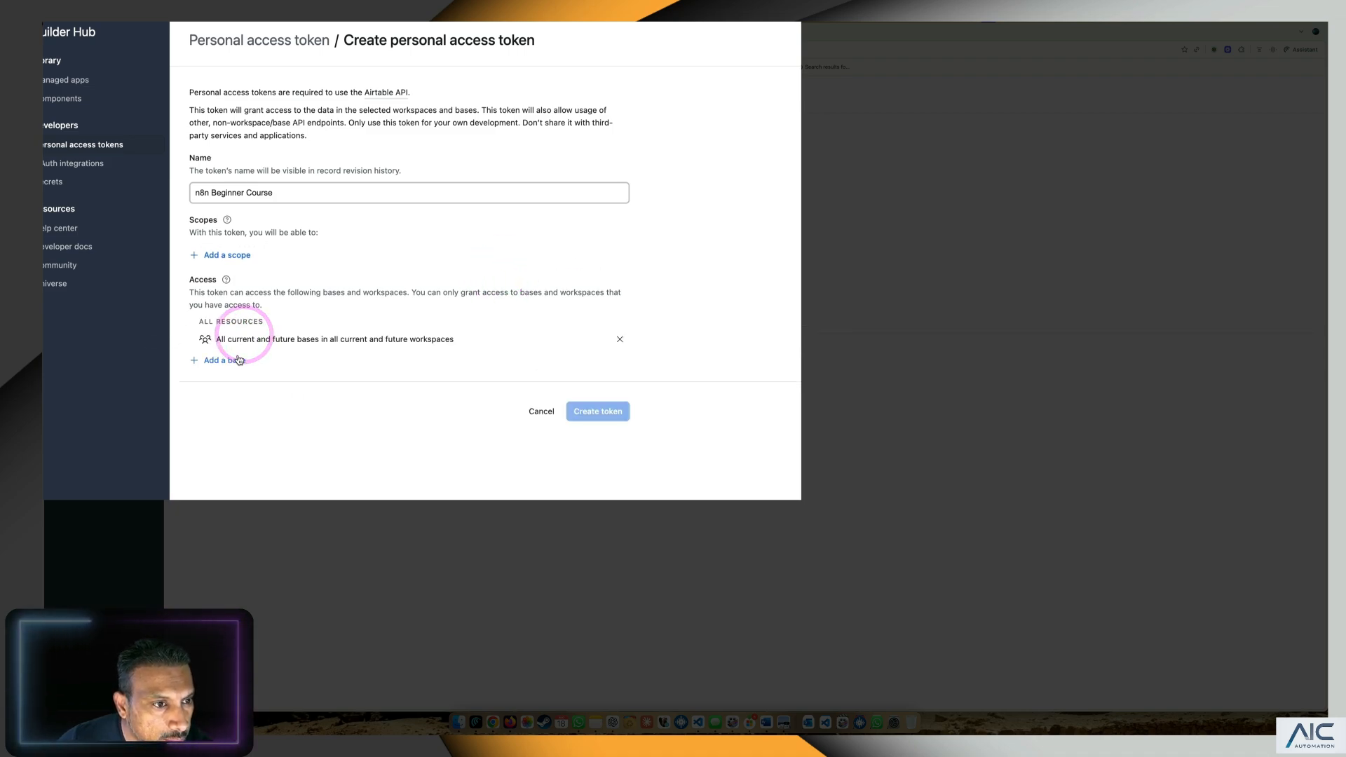
left_click(210, 362)
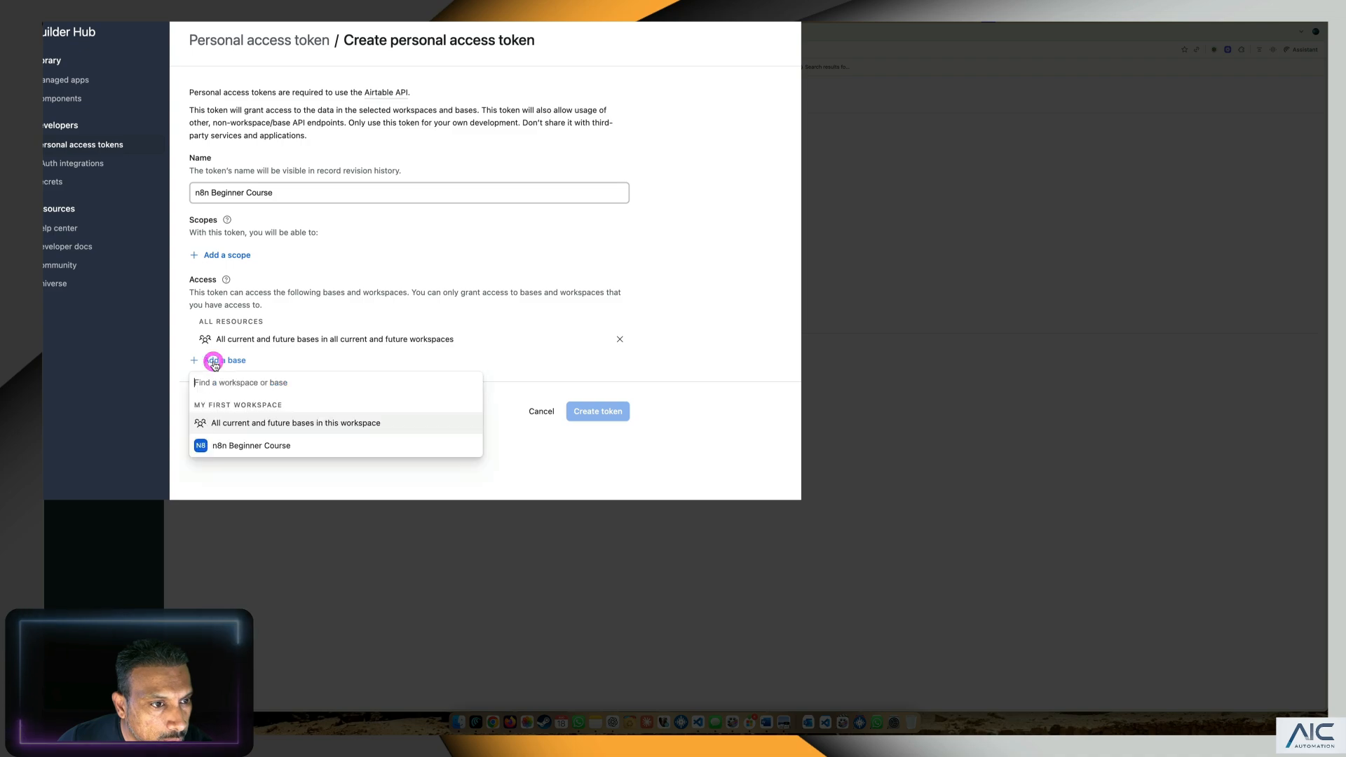
left_click(254, 446)
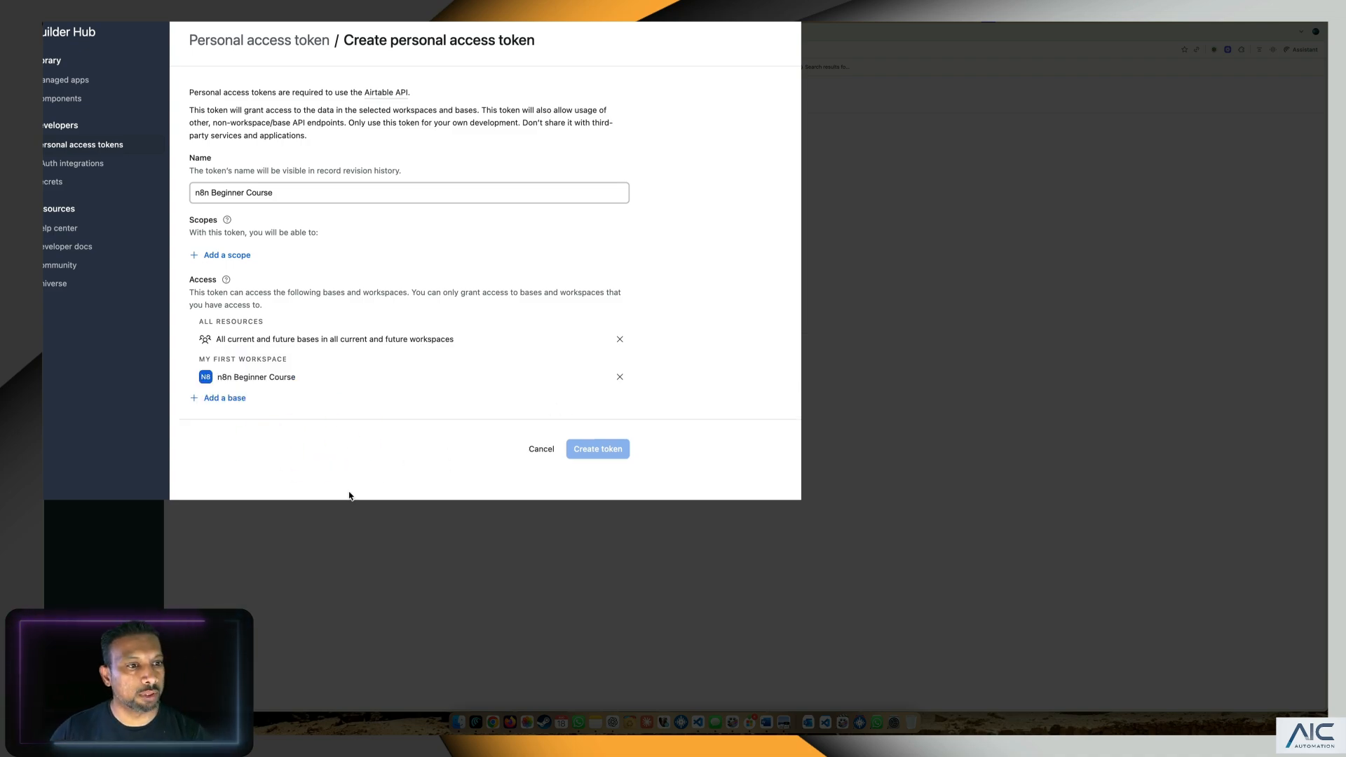
left_click(600, 455)
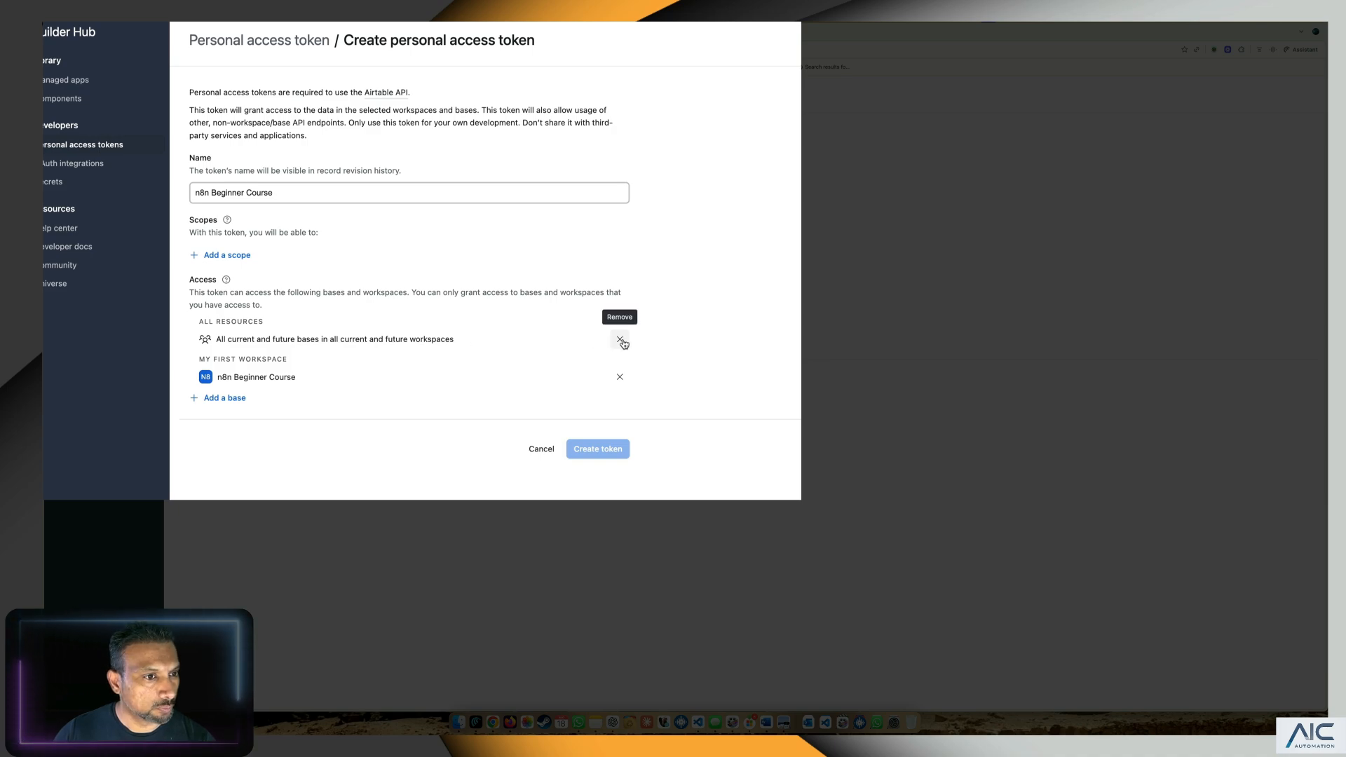
Add the data.records:read and data.records:write scopes to the token
left_click(224, 258)
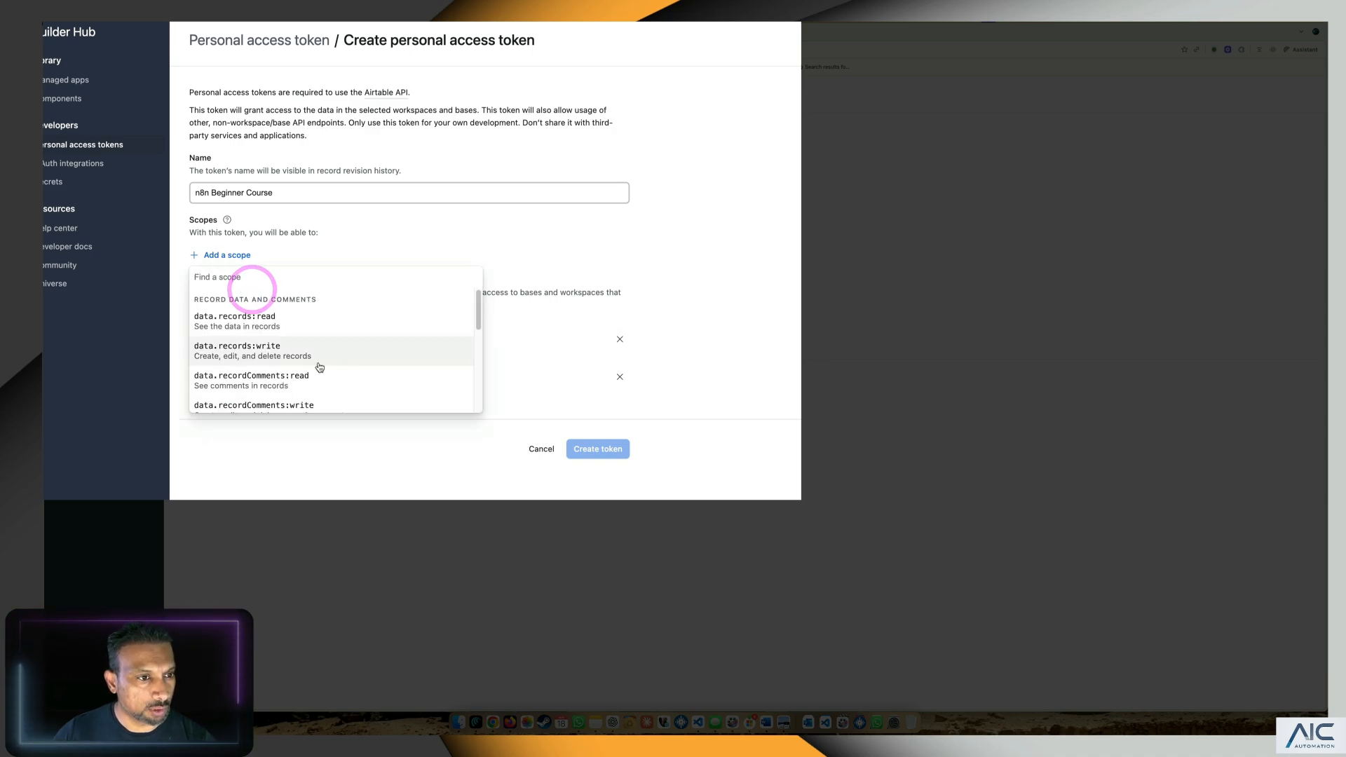
left_click(260, 320)
left_click(240, 283)
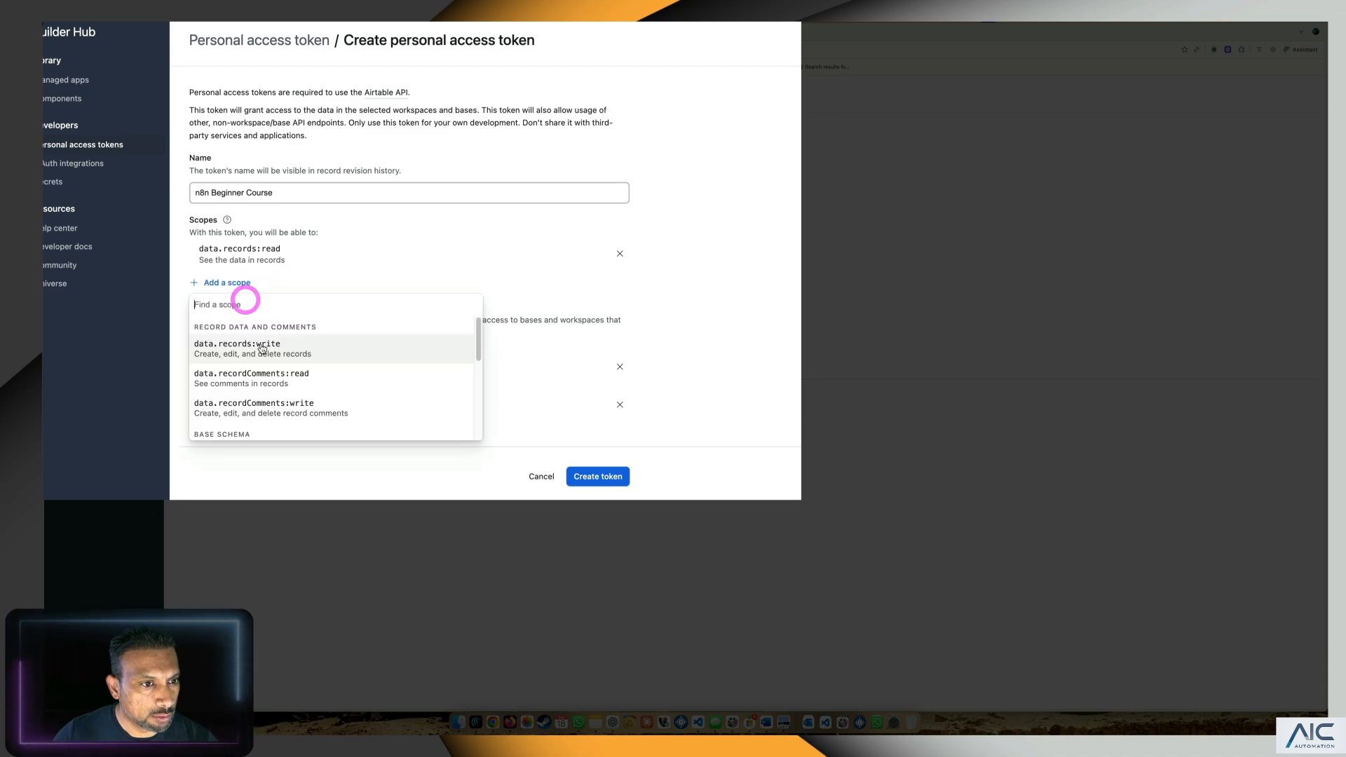
left_click(267, 356)
Add the schema.bases:read and schema.bases:write scopes to the token
left_click(230, 310)
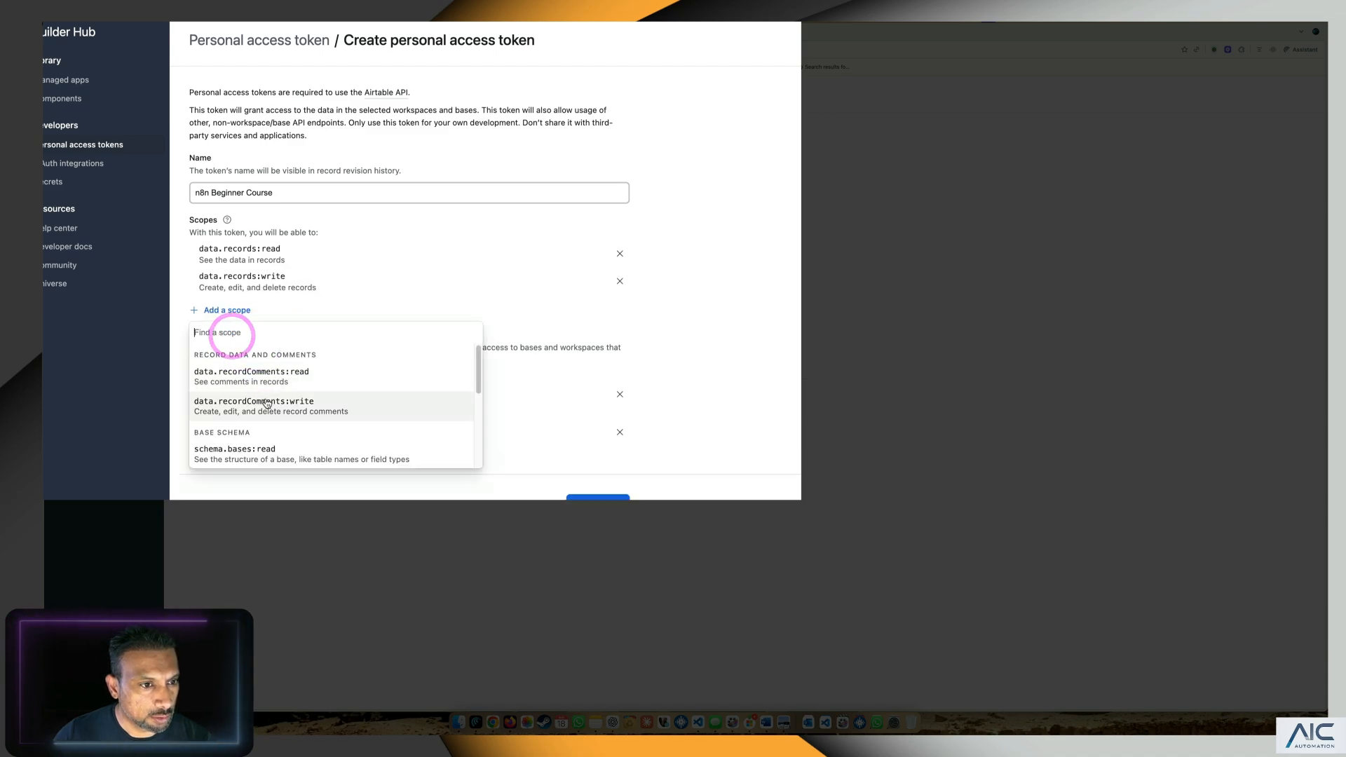
scroll(334, 412, "down", 2)
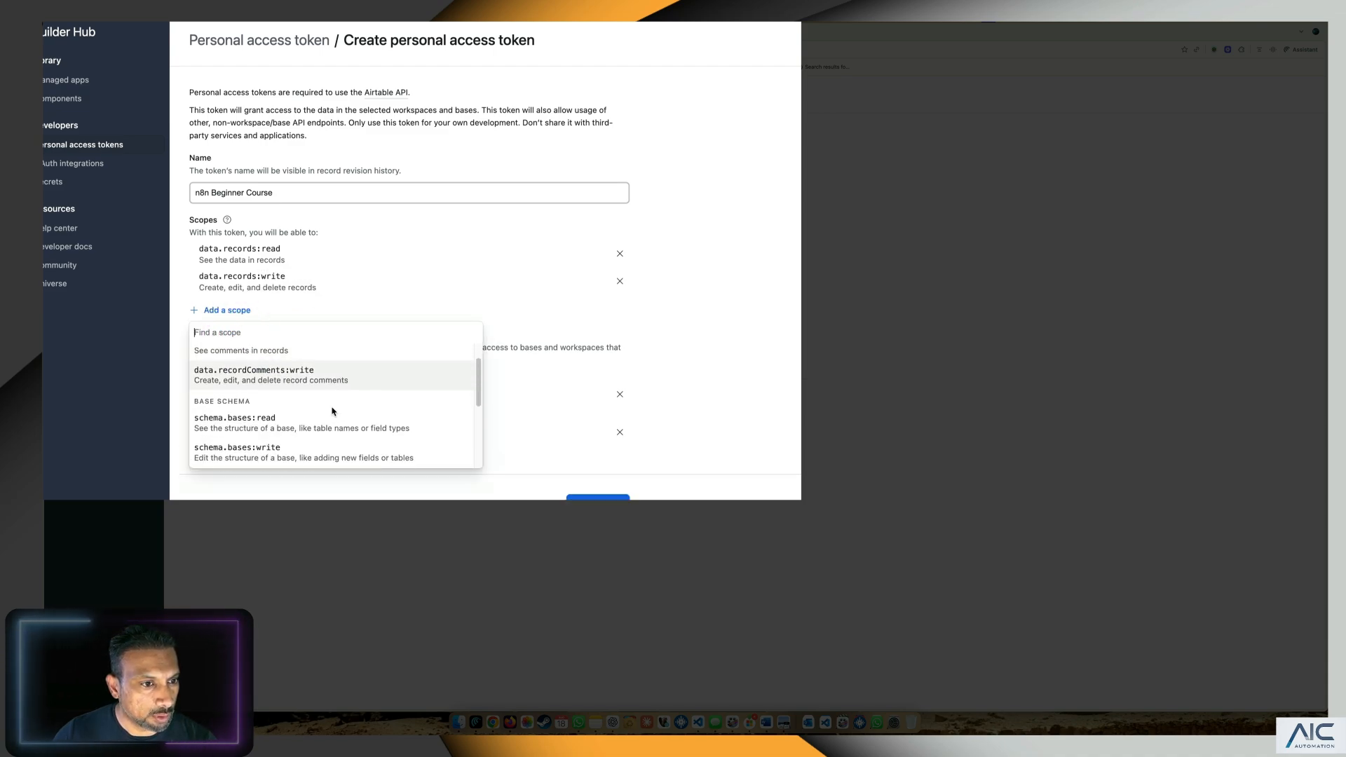
scroll(332, 405, "up", 1)
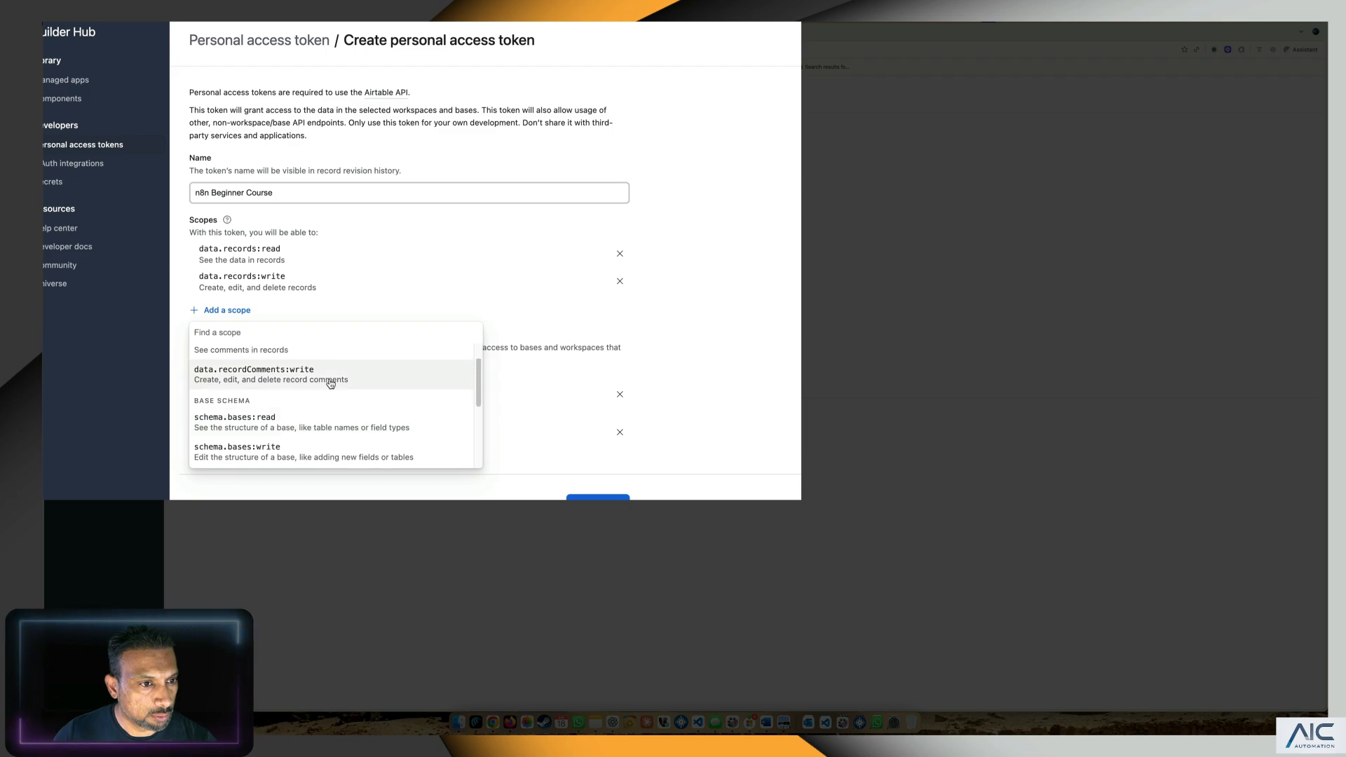
left_click(315, 421)
left_click(238, 337)
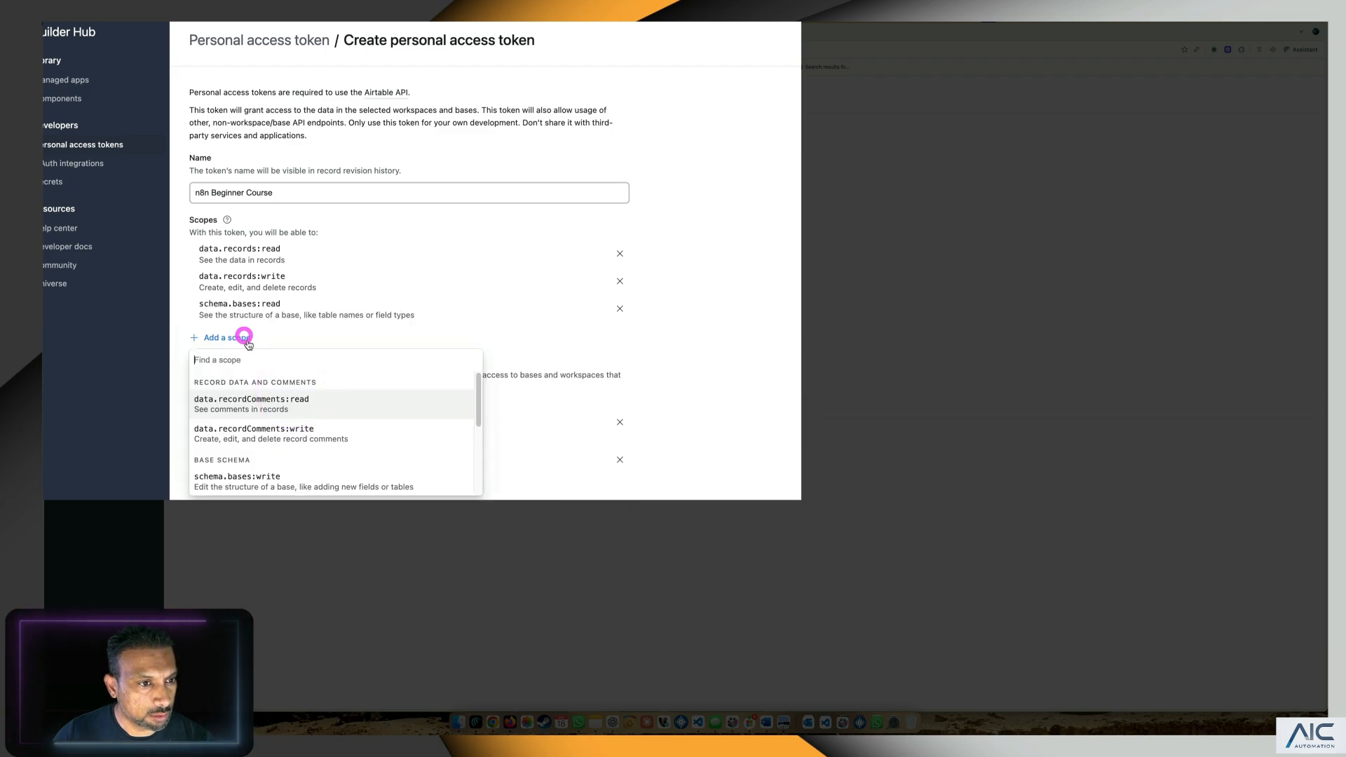
scroll(252, 379, "down", 1)
left_click(280, 459)
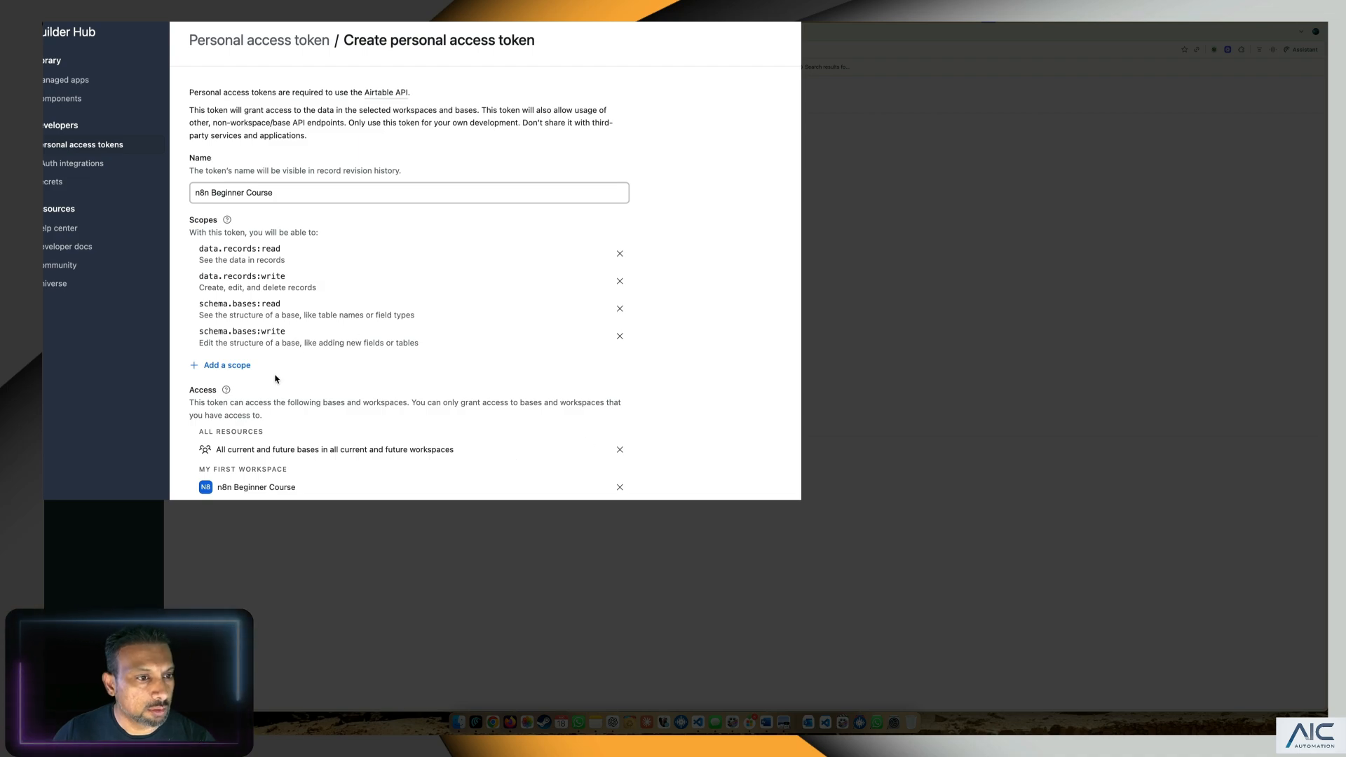
left_click(228, 365)
scroll(337, 449, "down", 5)
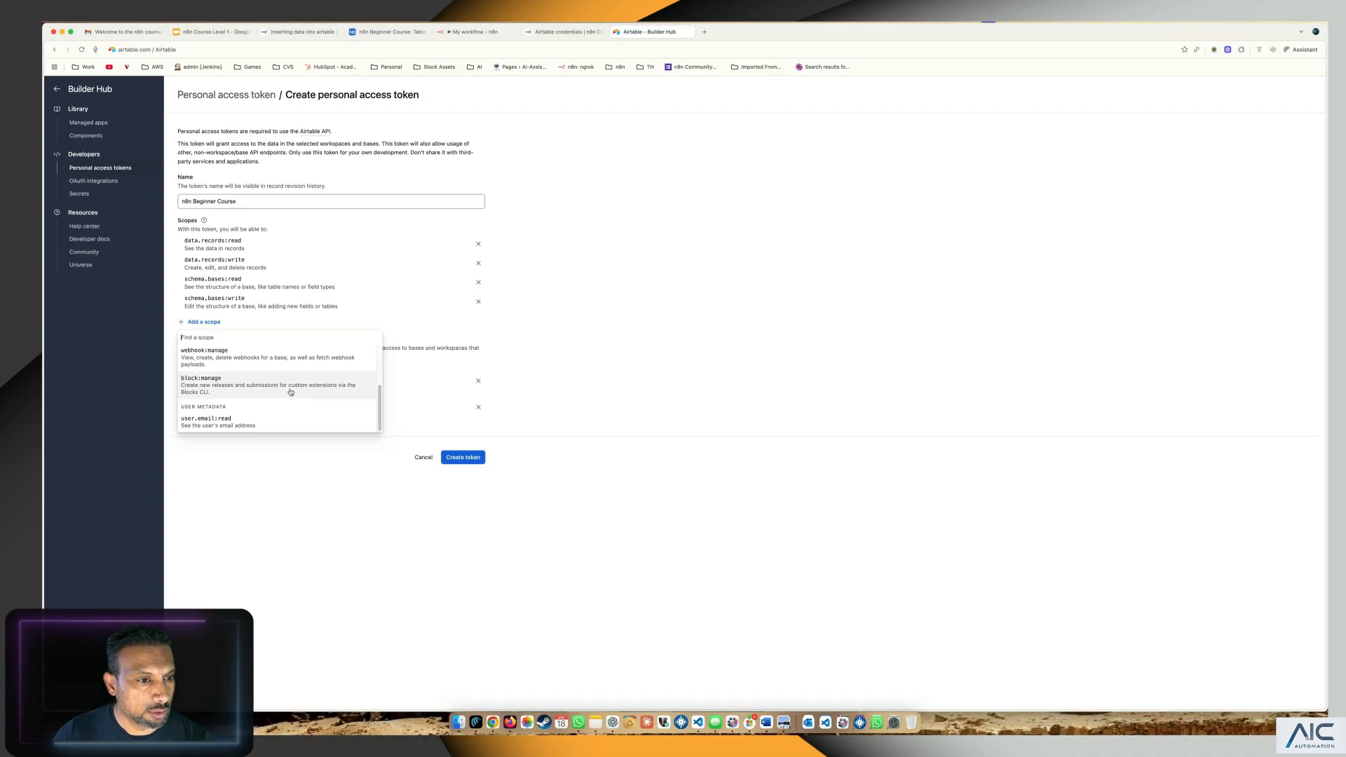
left_click(355, 501)
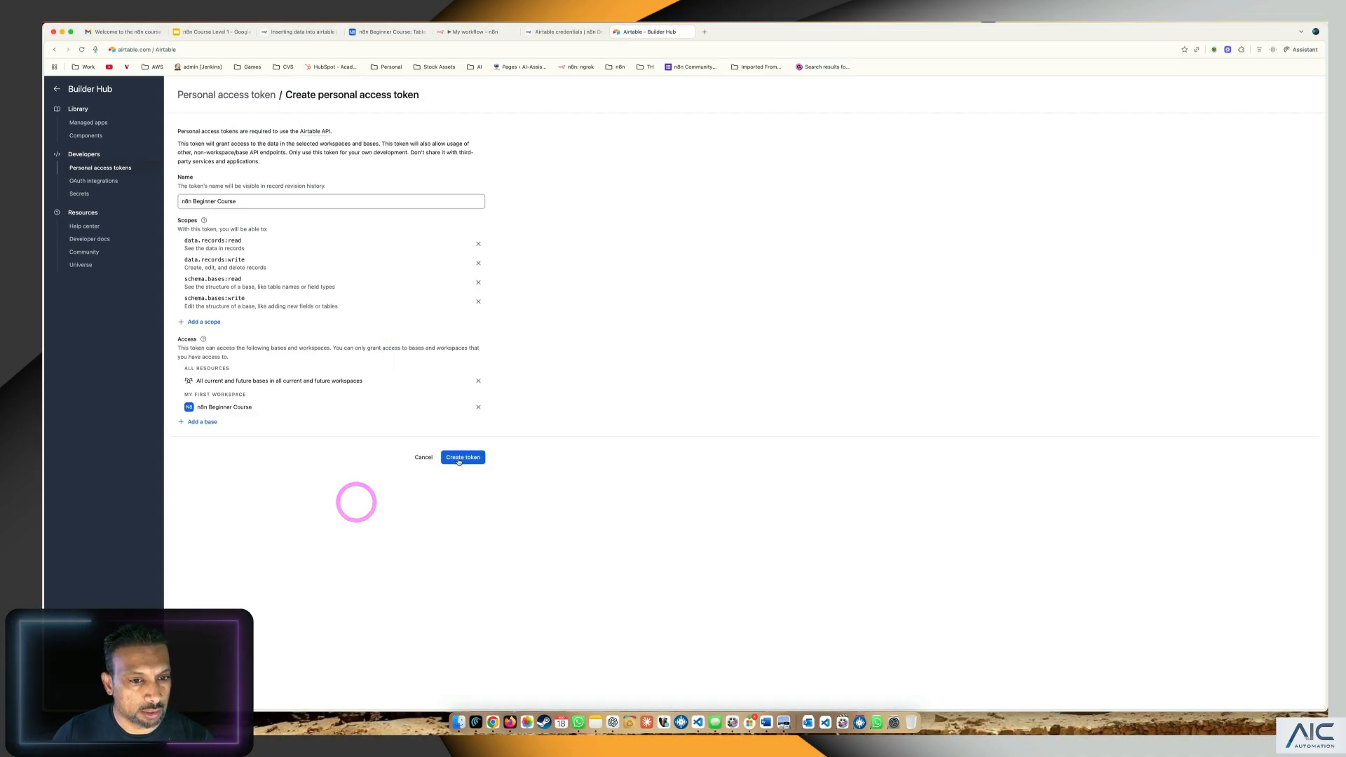
Create the personal access token, copy it and close the confirmation dialog
left_click(460, 459)
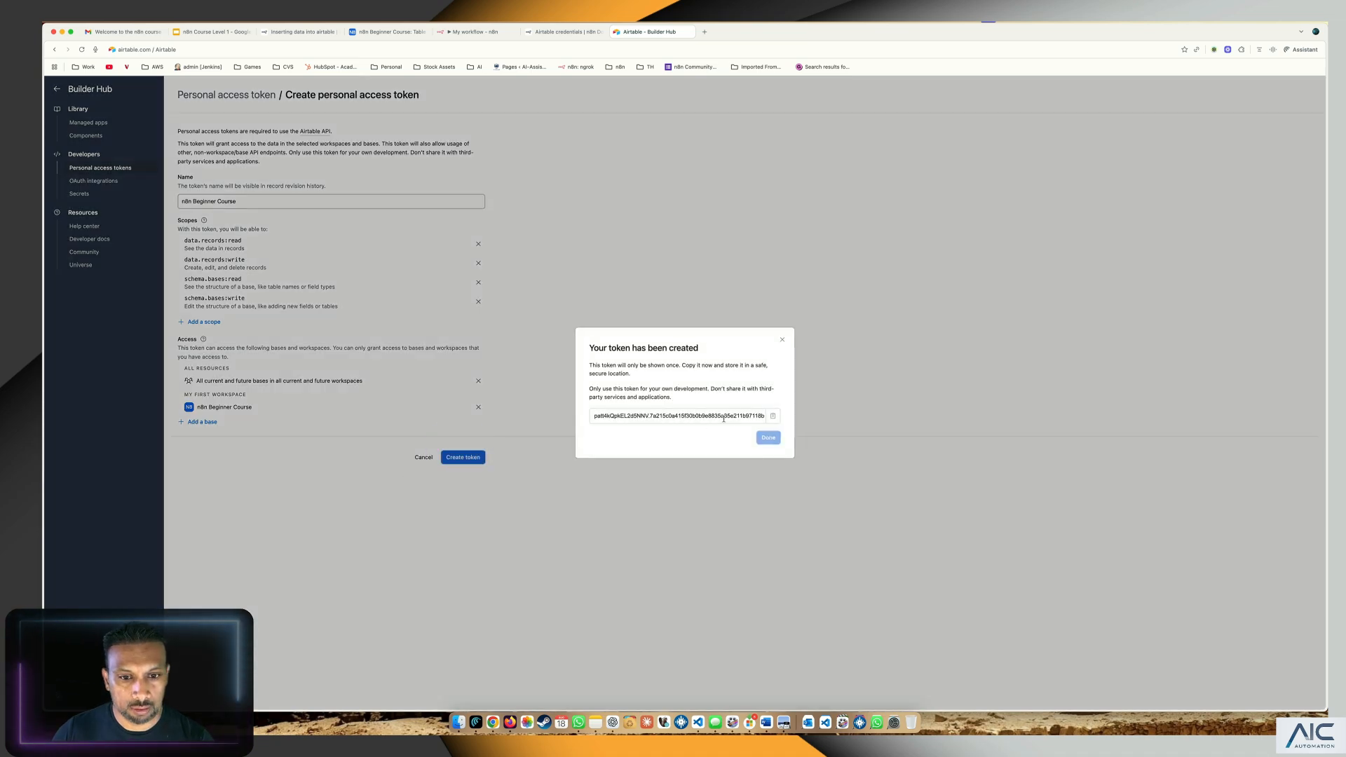
left_click(749, 415)
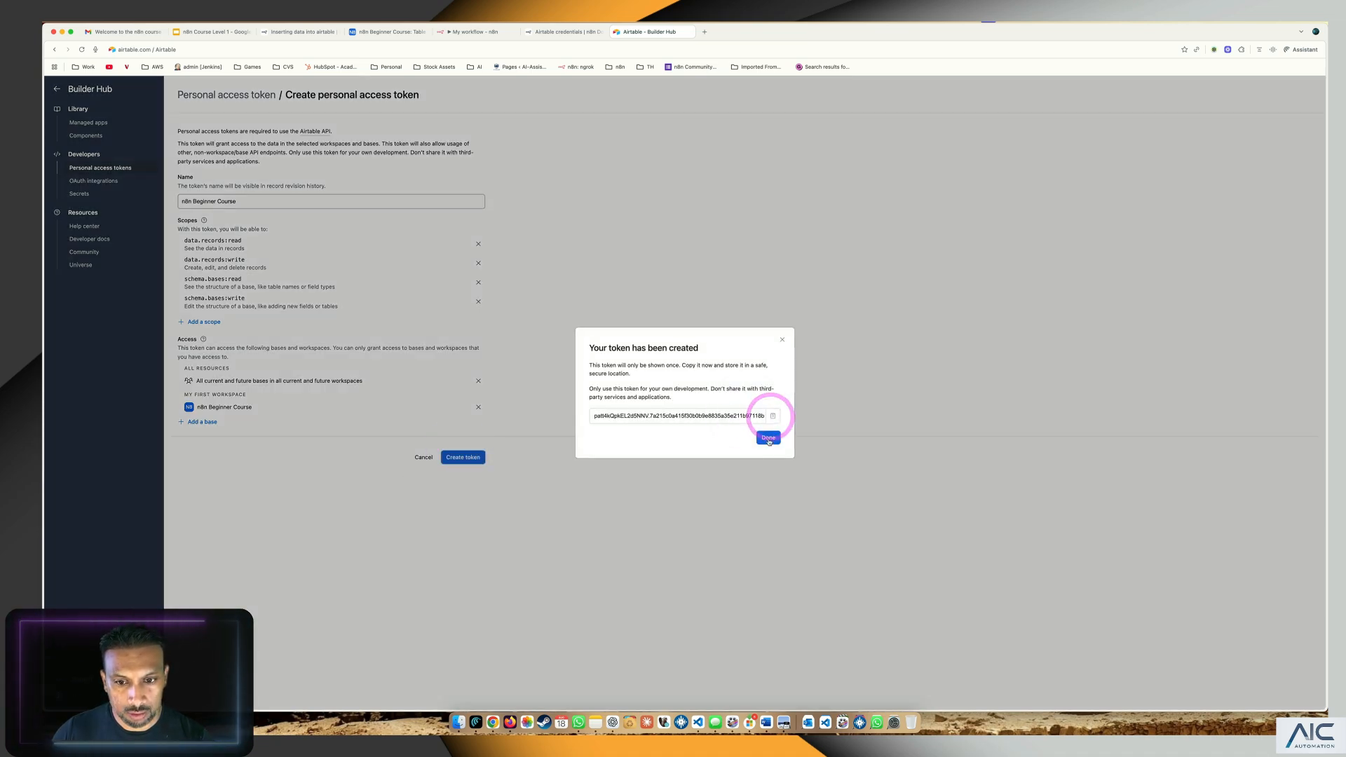
left_click(768, 438)
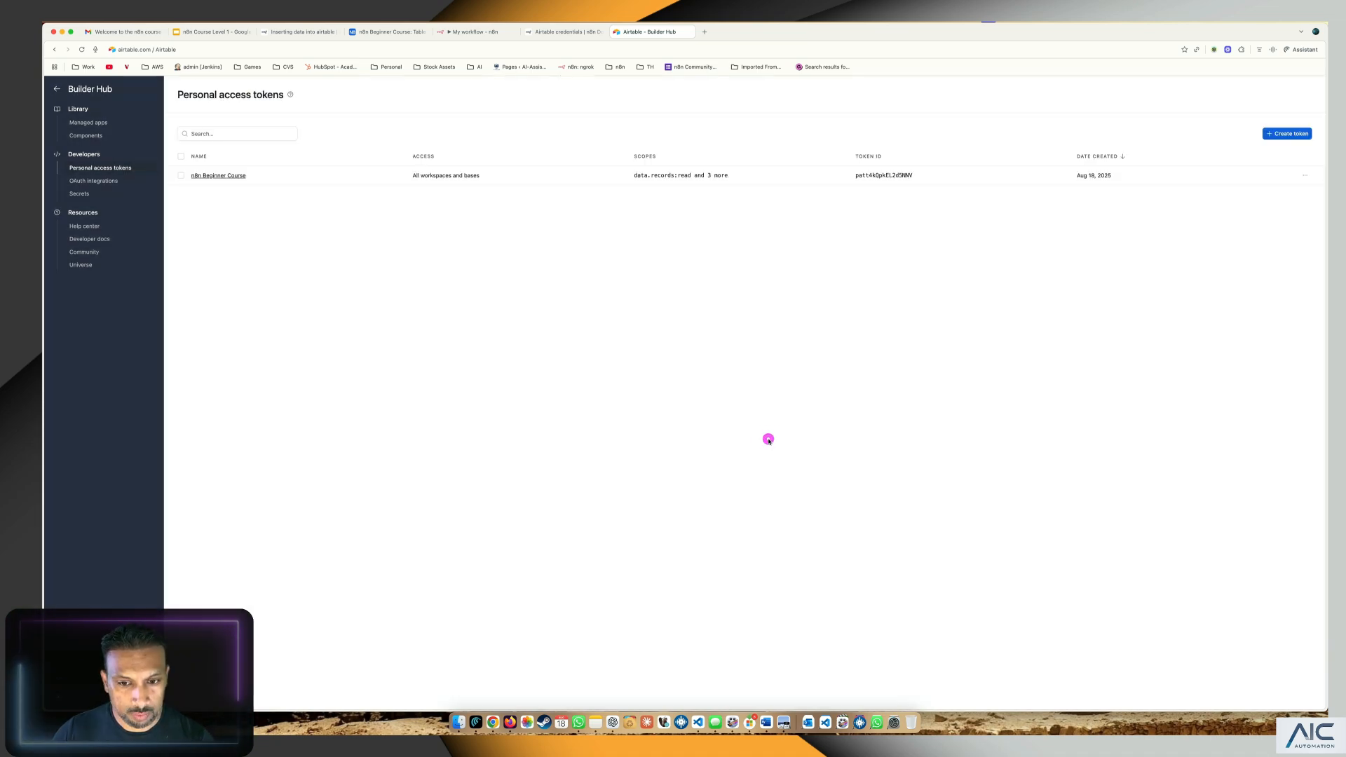
Switch to the n8n workflow and paste the copied access token into the Airtable credential
left_click(553, 32)
left_click(484, 32)
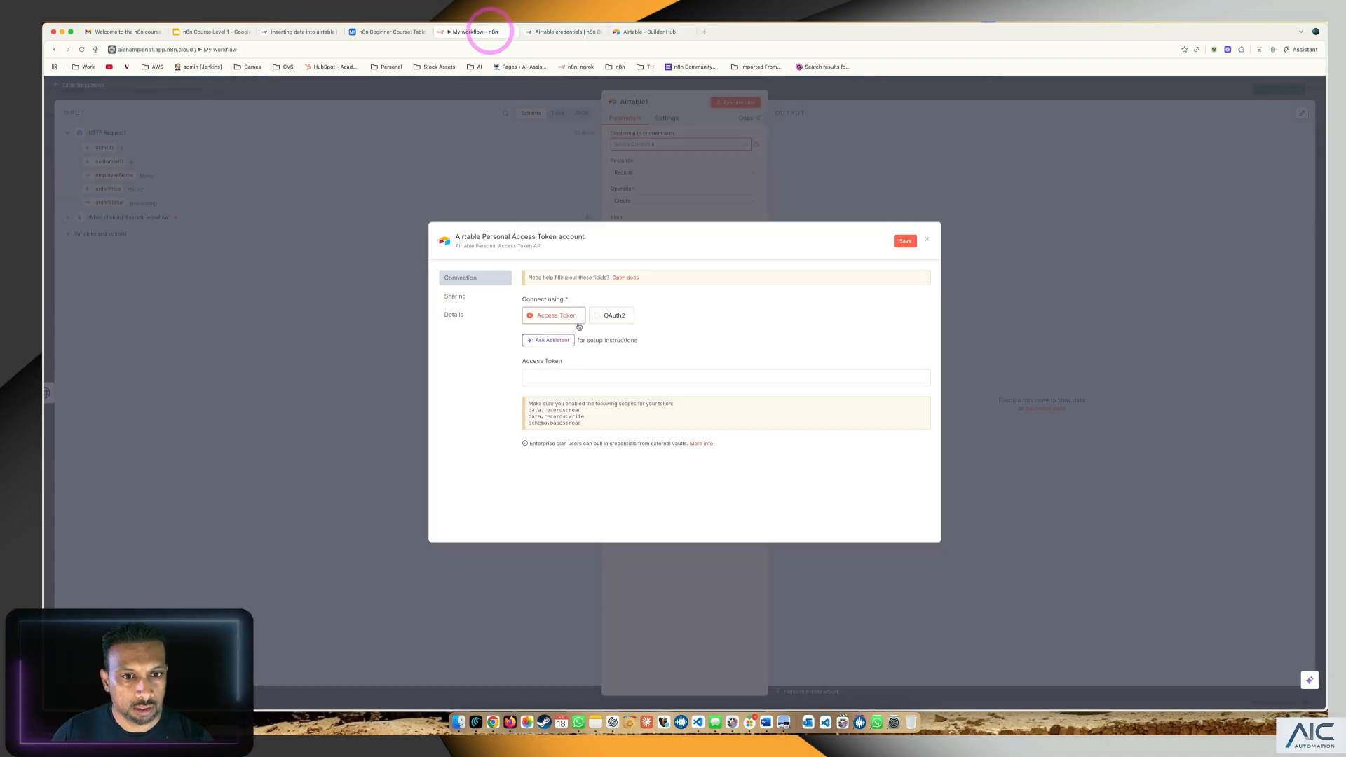
left_click(571, 379)
key("ctrl+v")
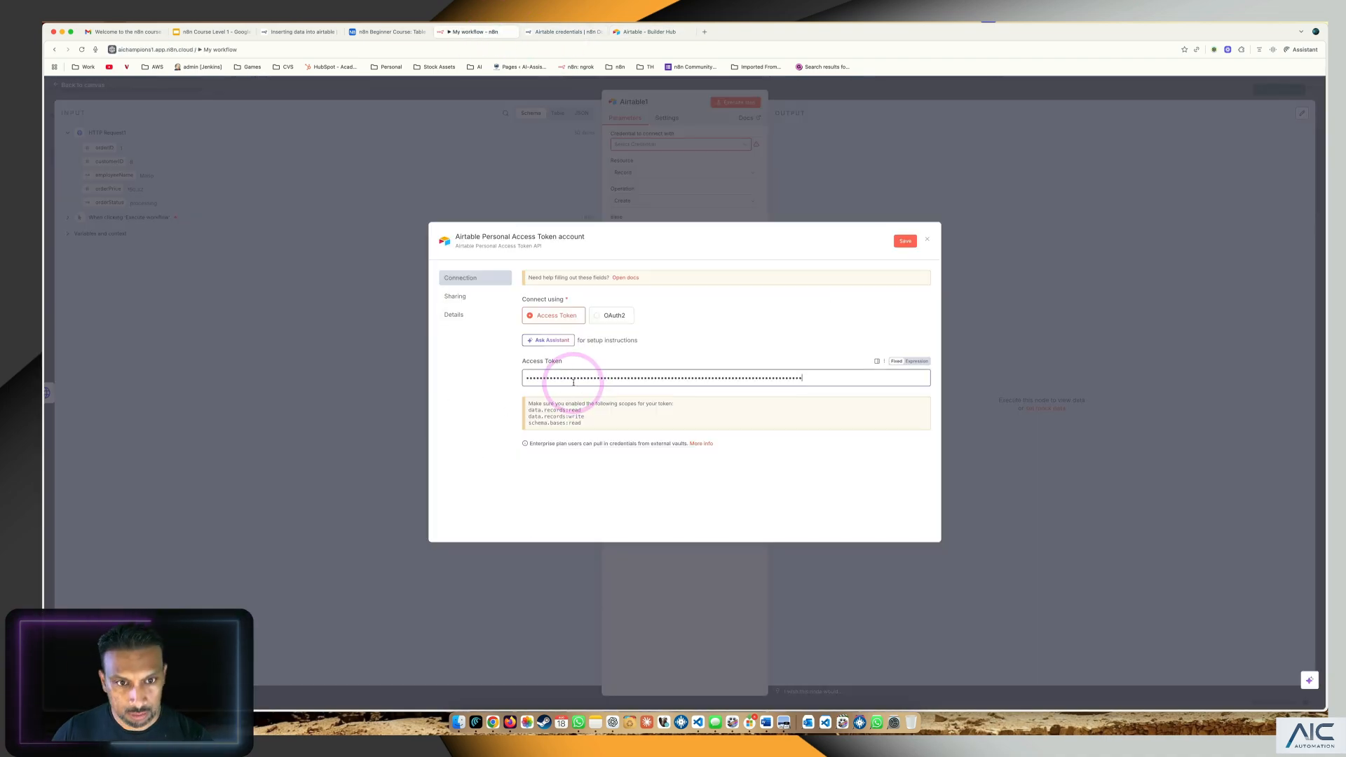
Rename the credential to "AirTable n8n Beginner course base", save it and close the credential dialog
left_click(519, 235)
left_click_drag(587, 237, 391, 231)
left_click(481, 237)
left_click(500, 238)
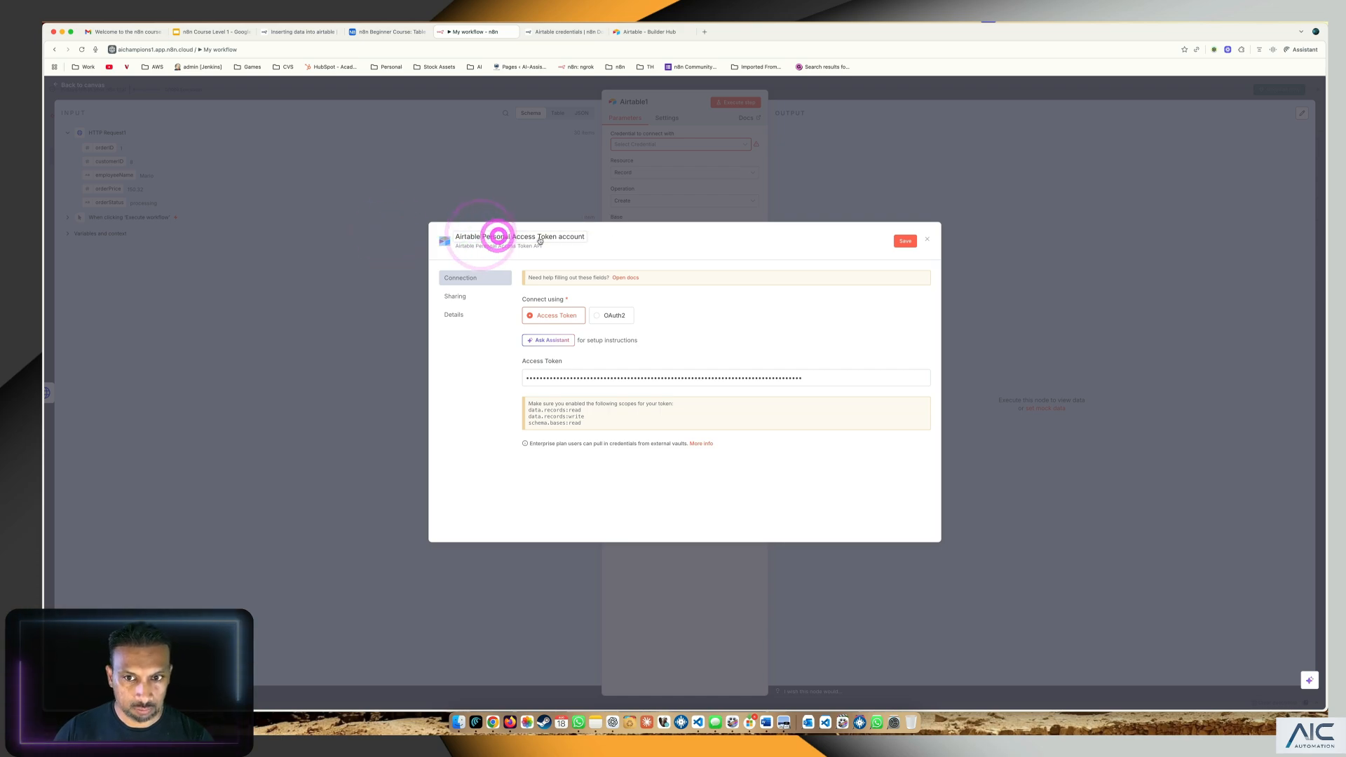
left_click(685, 244)
left_click(533, 238)
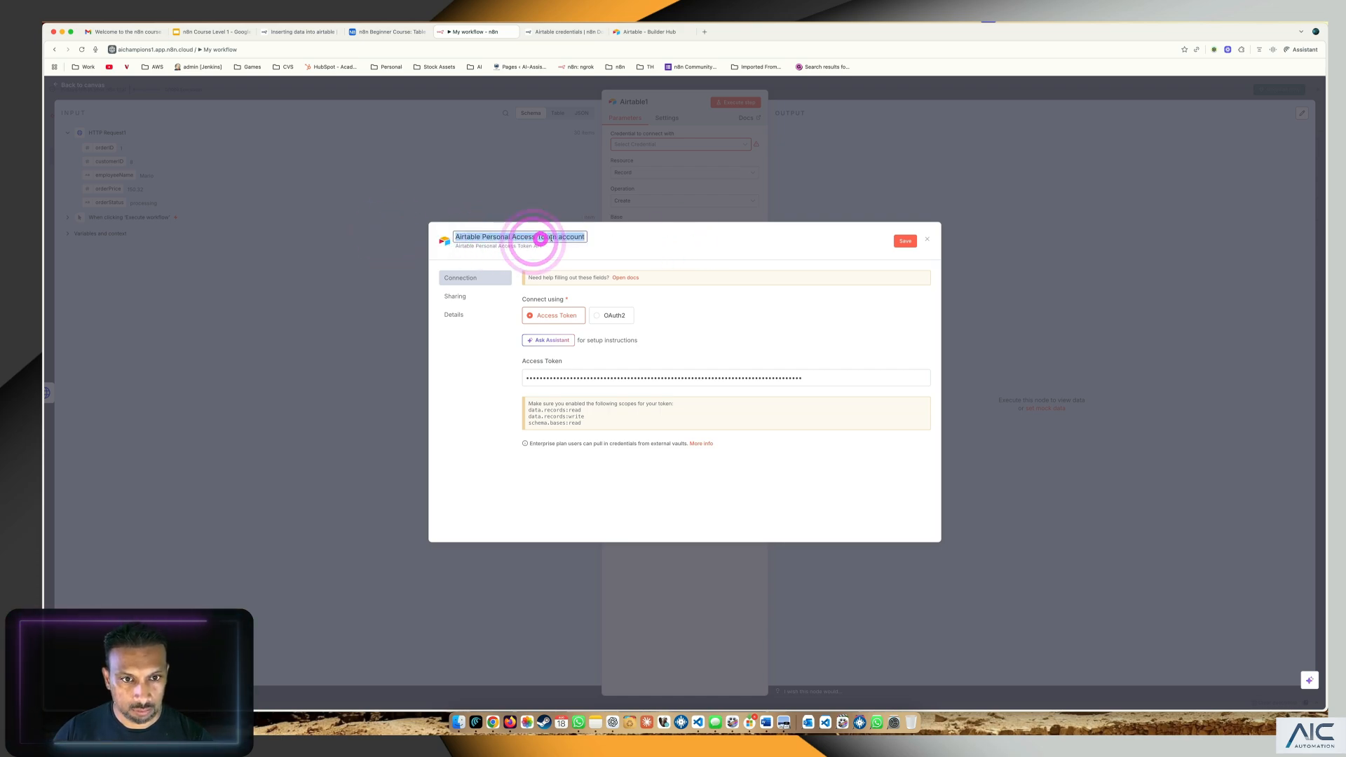
type("A")
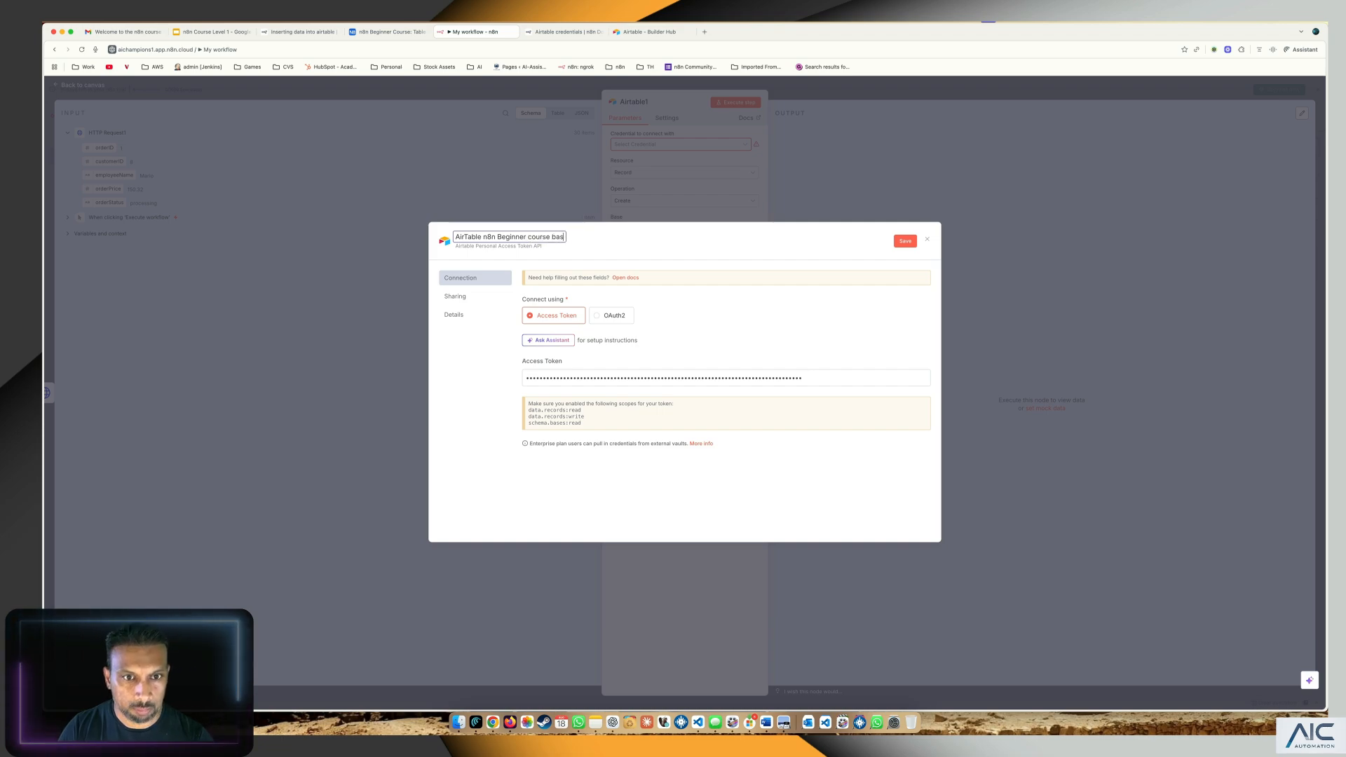
left_click(898, 244)
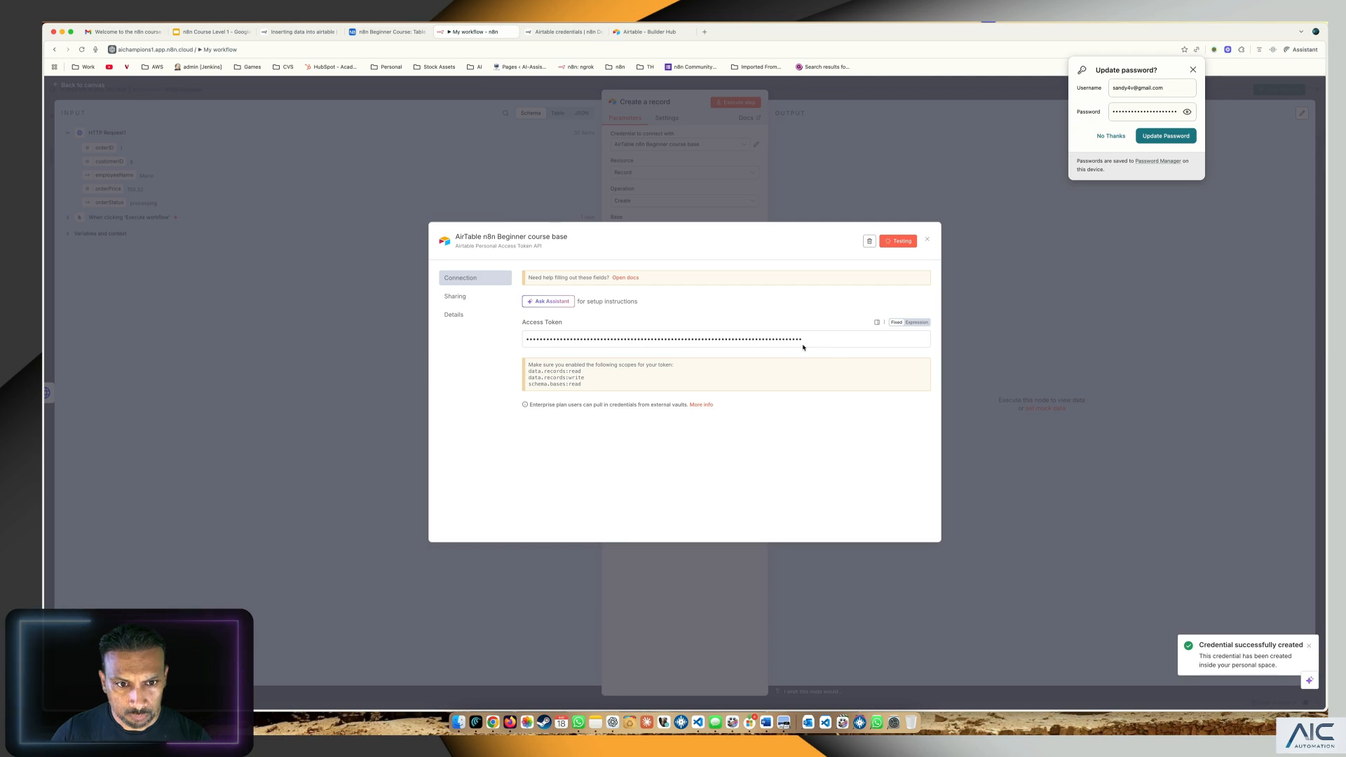
left_click(927, 239)
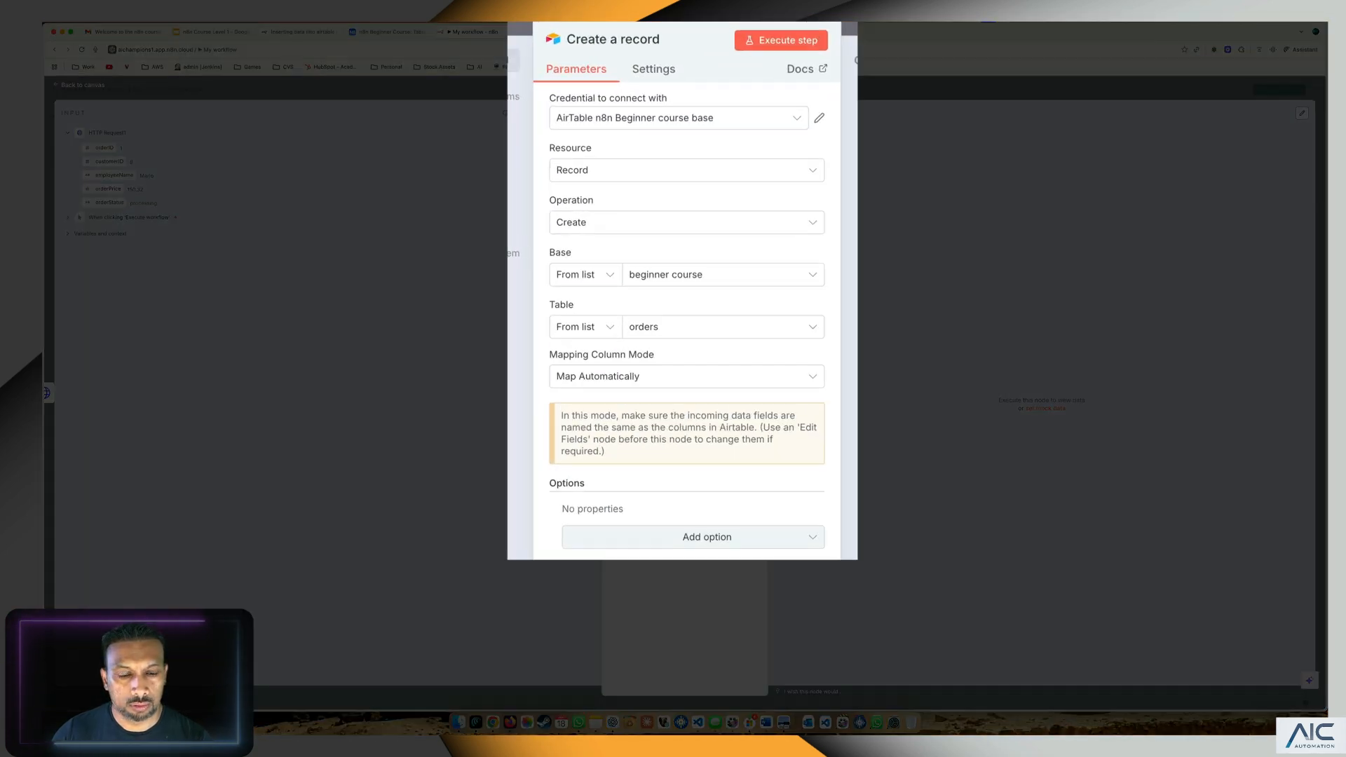
Select "n8n Beginner Course" as the base of the Create a record node and open its table choices
left_click(695, 275)
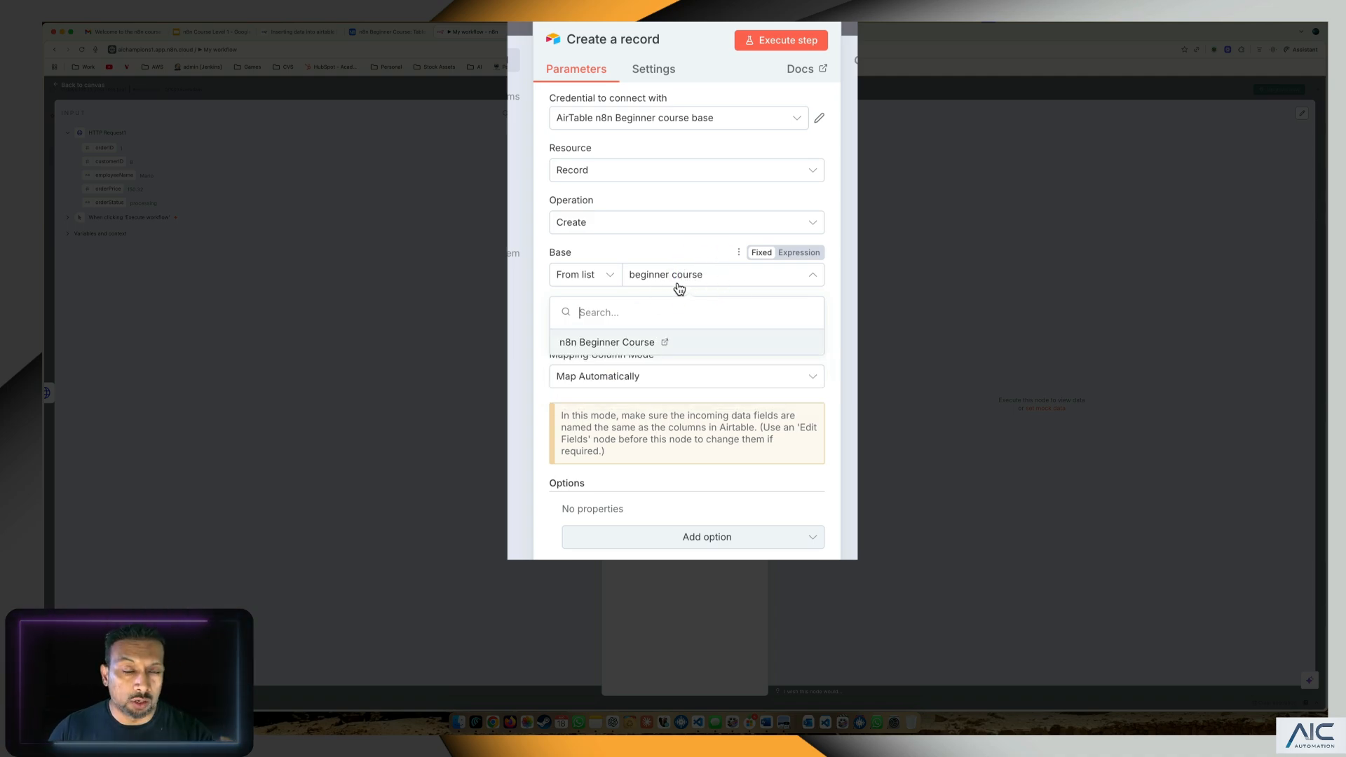
left_click(627, 343)
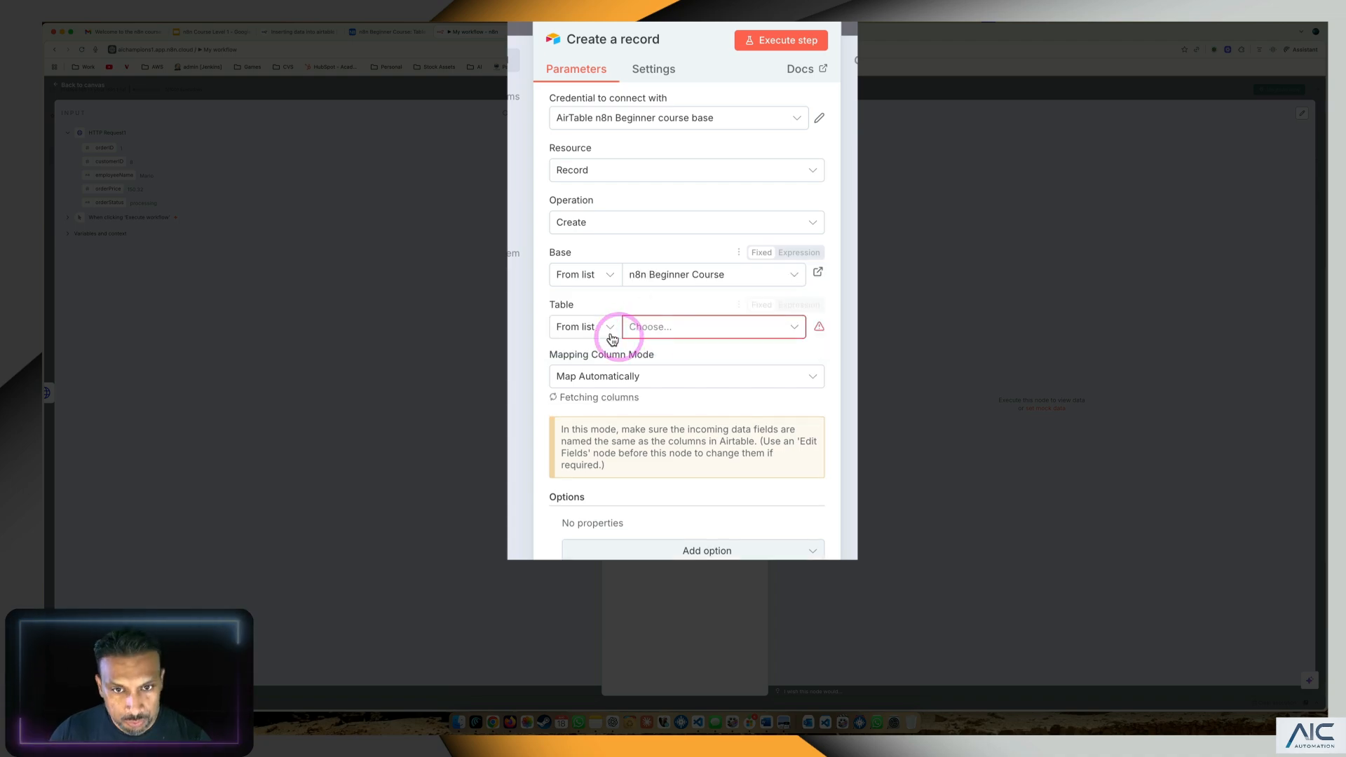
left_click(663, 340)
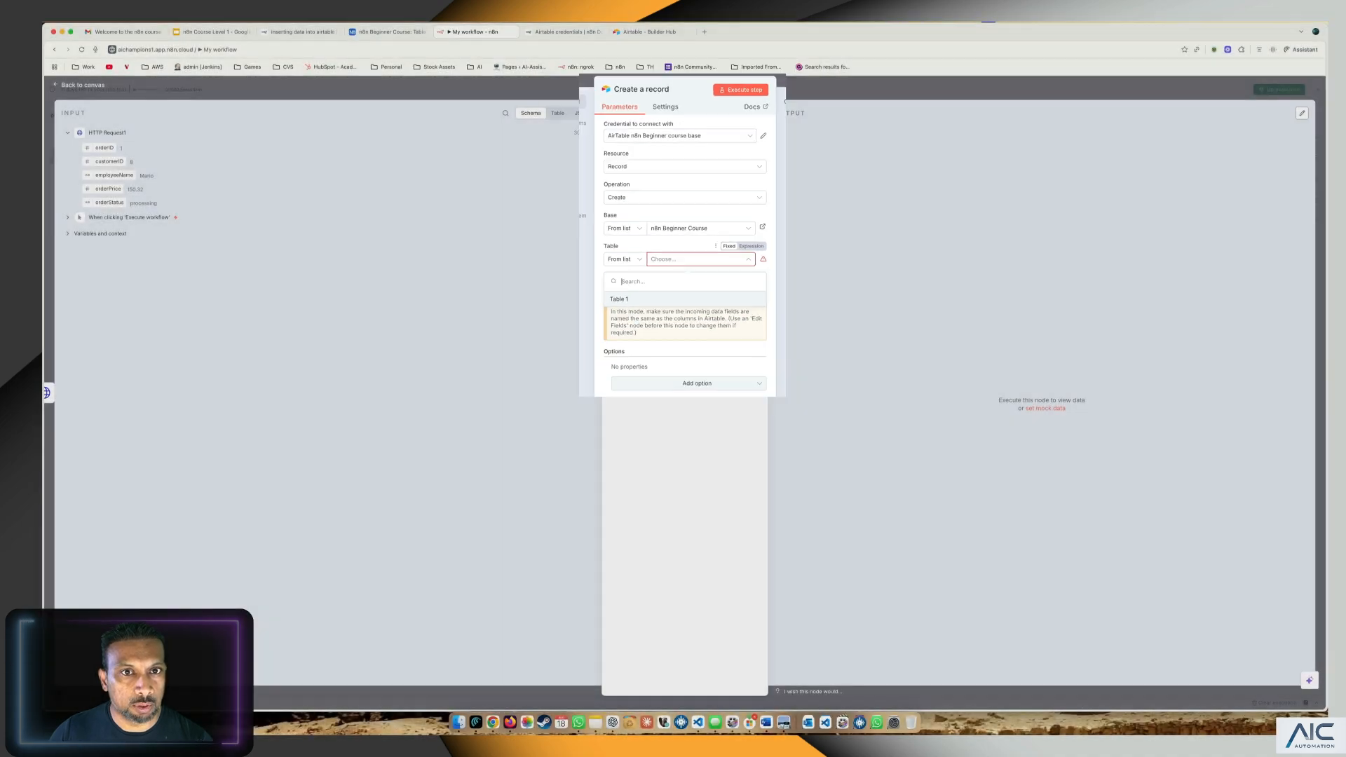
Switch to the n8n Beginner Course base in Airtable and rename Table 1 to Orders
left_click(650, 33)
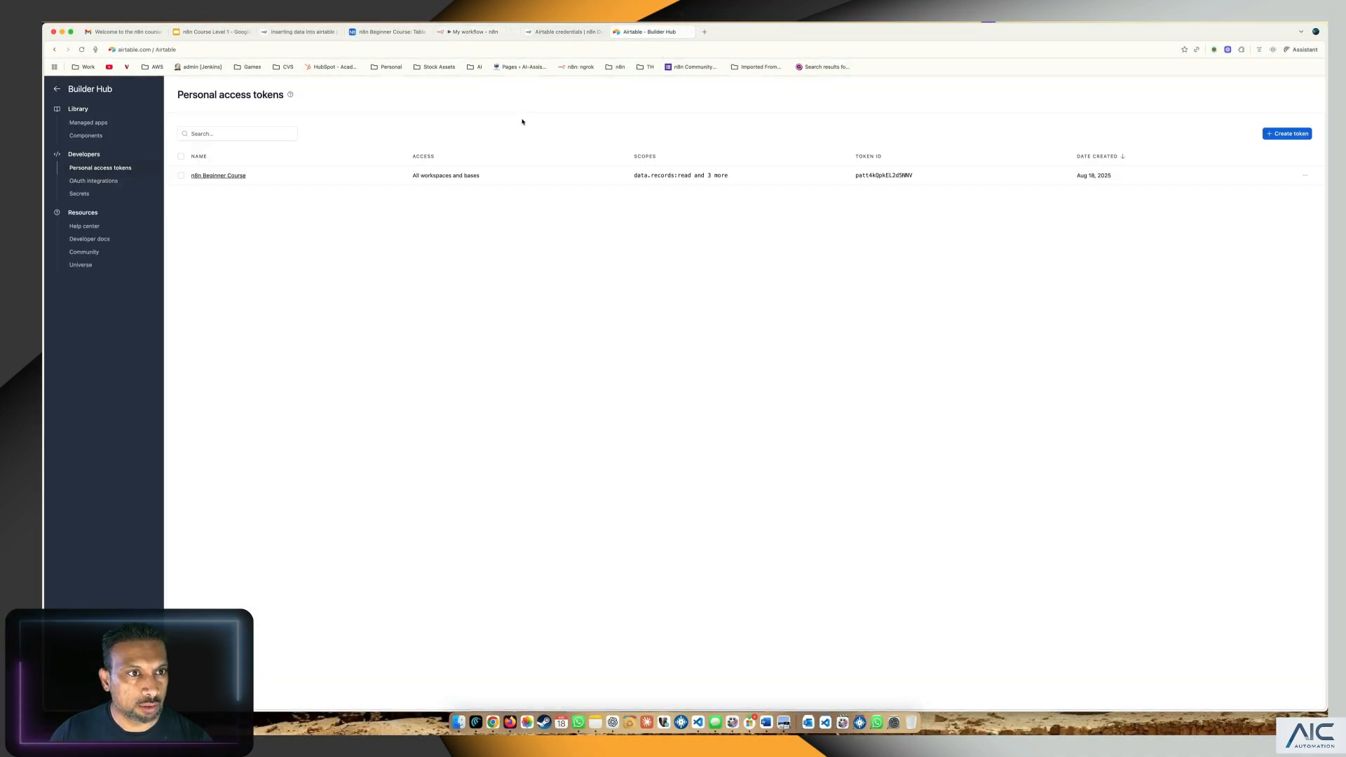
left_click(547, 32)
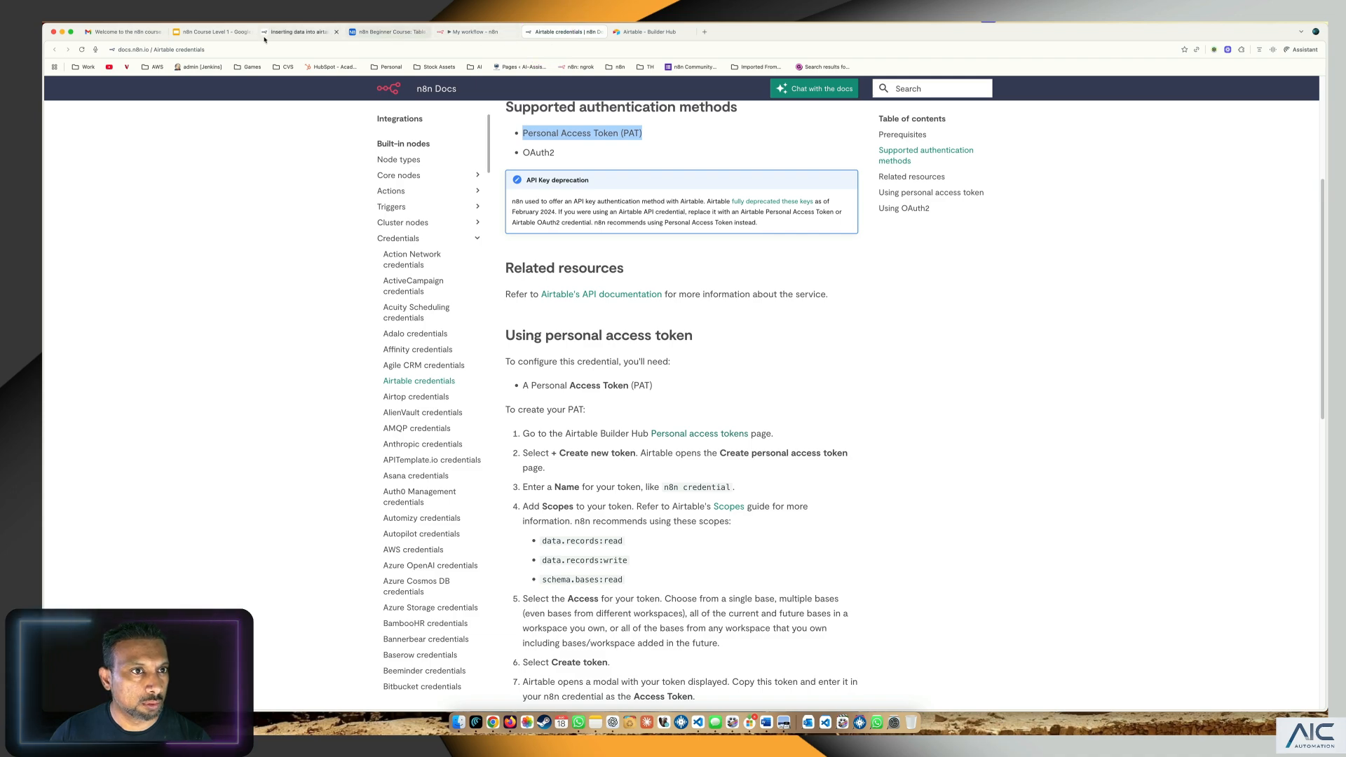
left_click(683, 32)
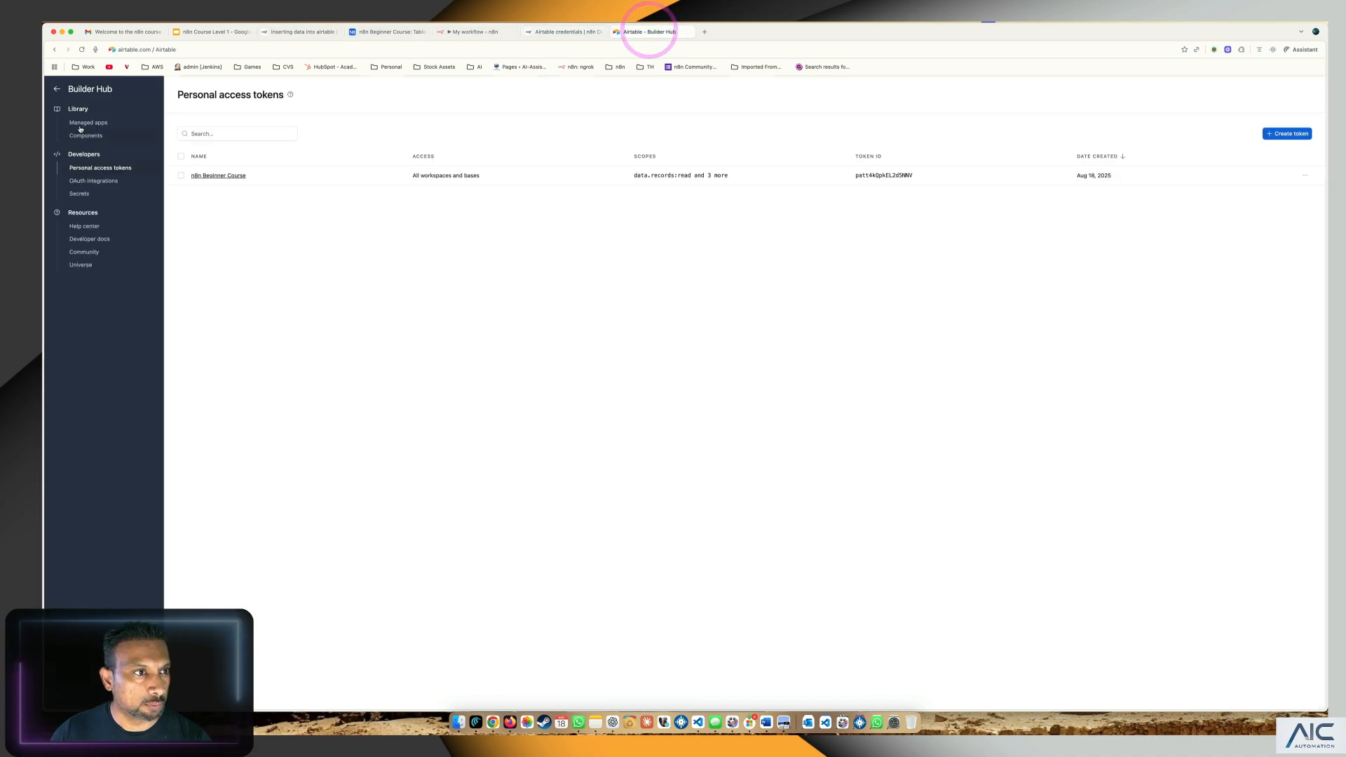
left_click(56, 94)
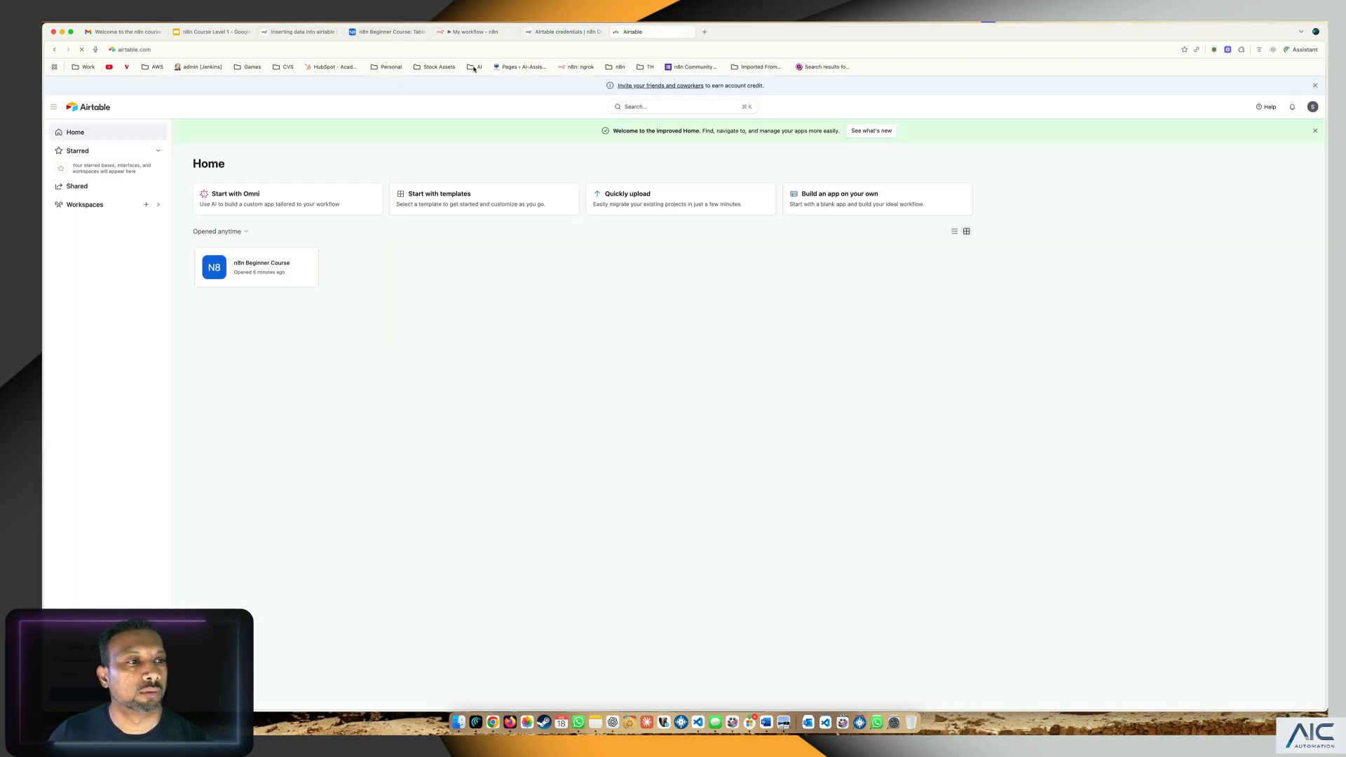
left_click(566, 32)
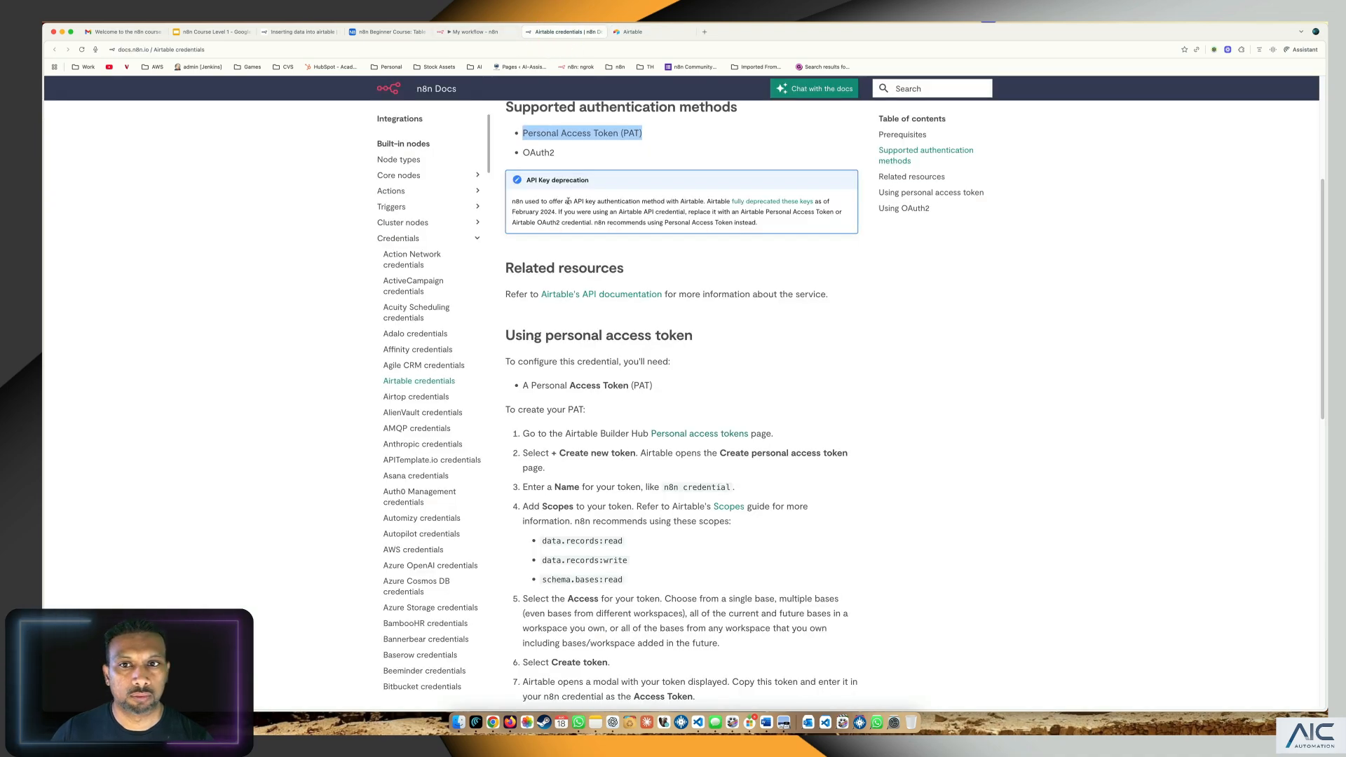
scroll(604, 203, "up", 2)
left_click(470, 31)
left_click(390, 31)
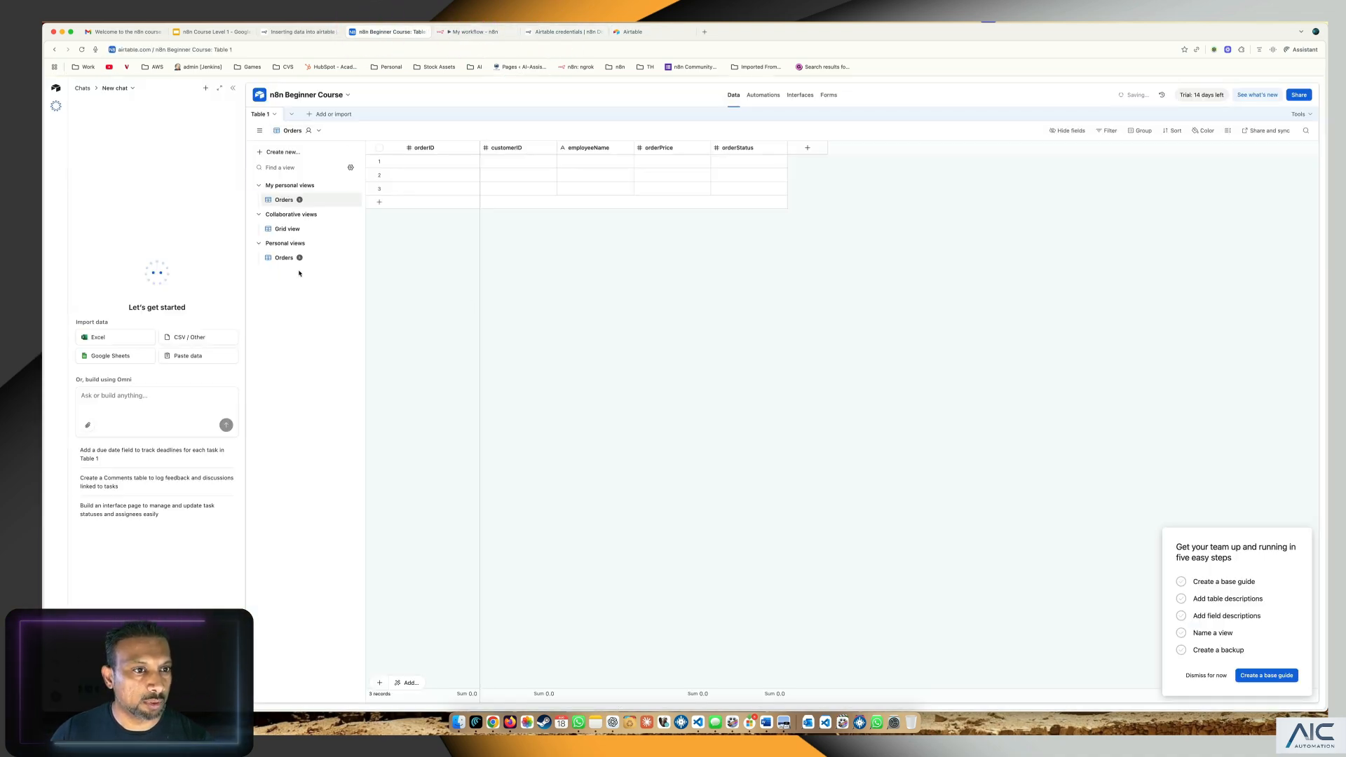
double_click(260, 114)
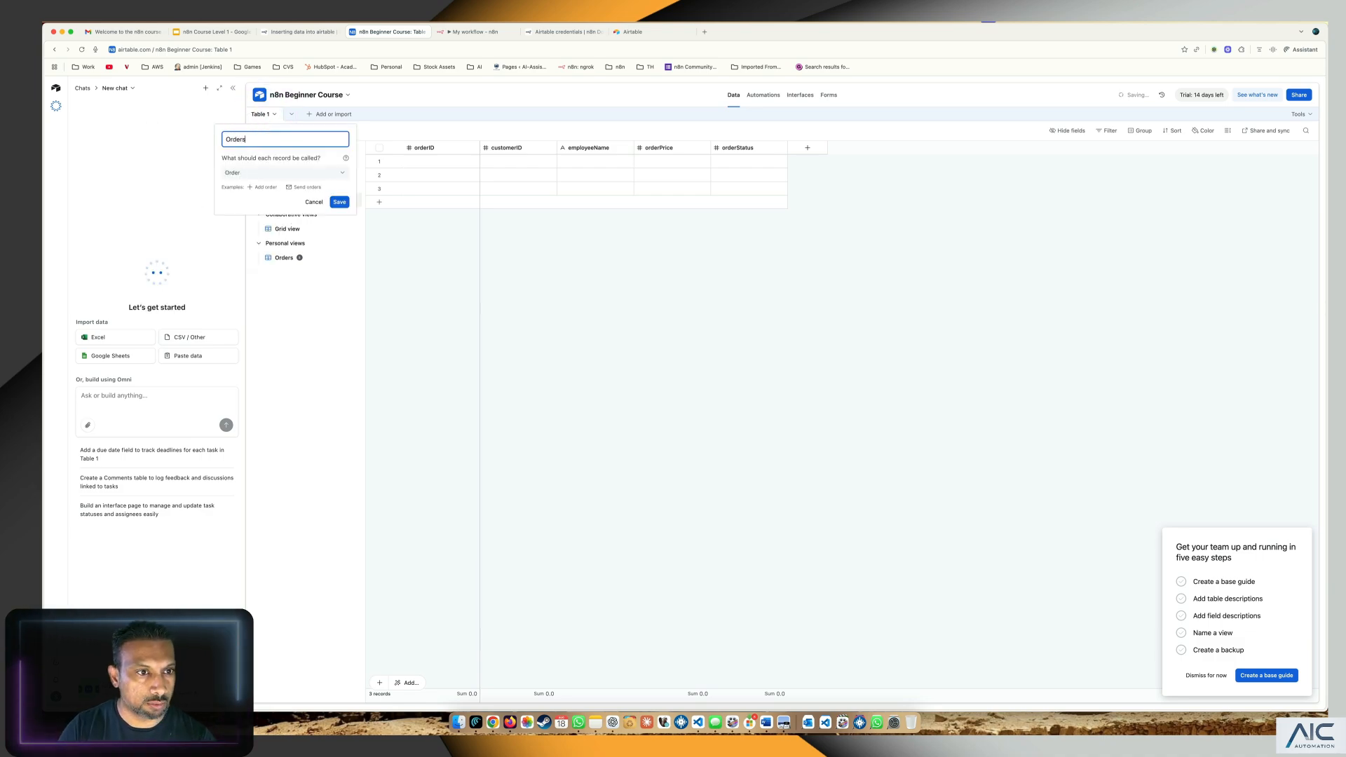
key("Return")
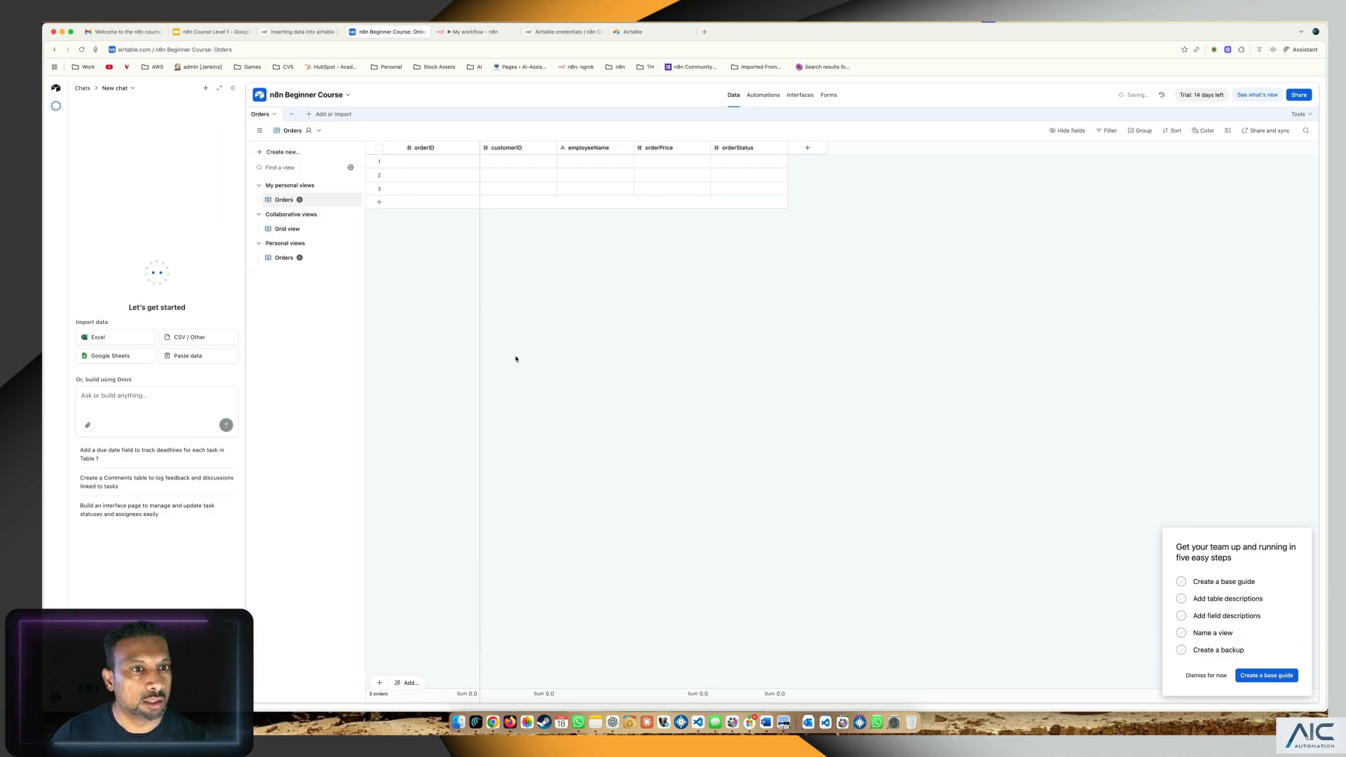
Open the Orders view listed under the personal views of the Airtable table
left_click(284, 262)
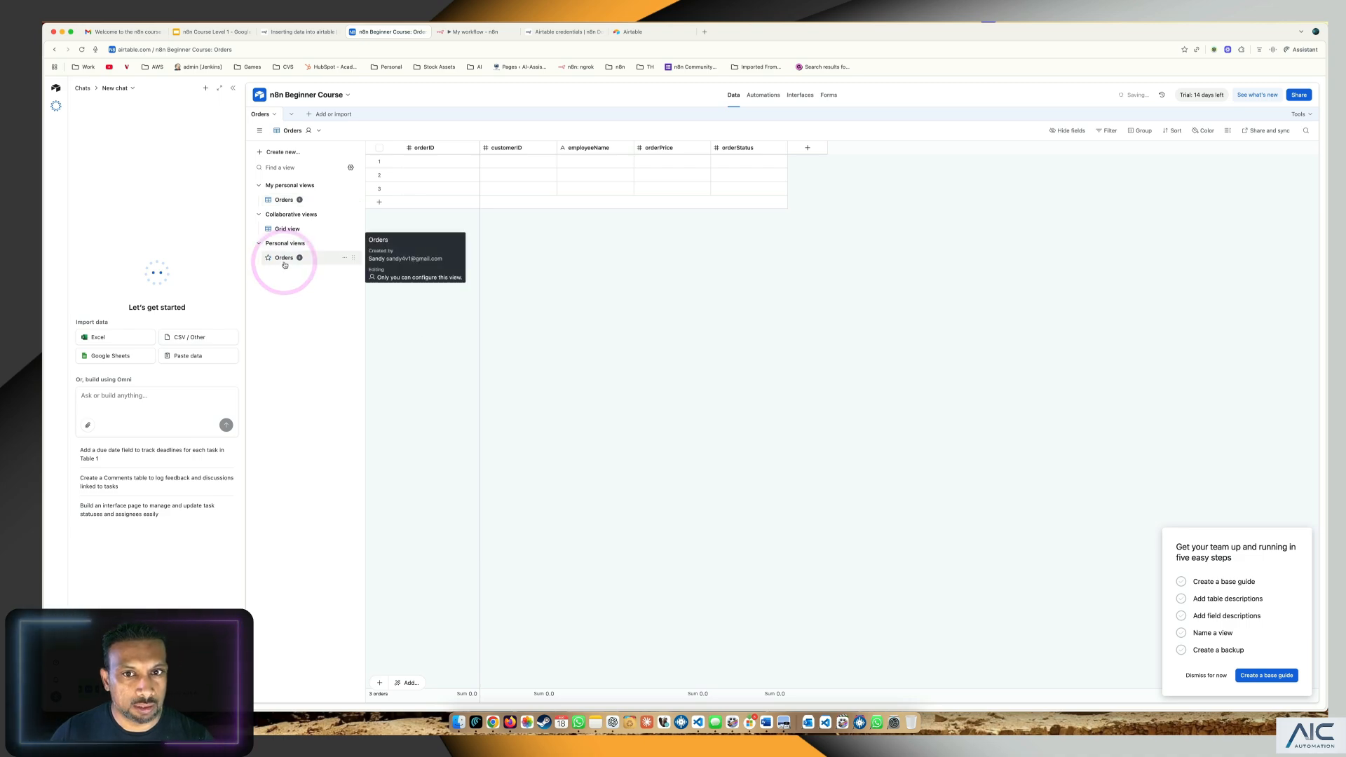
left_click(285, 262)
left_click(393, 278)
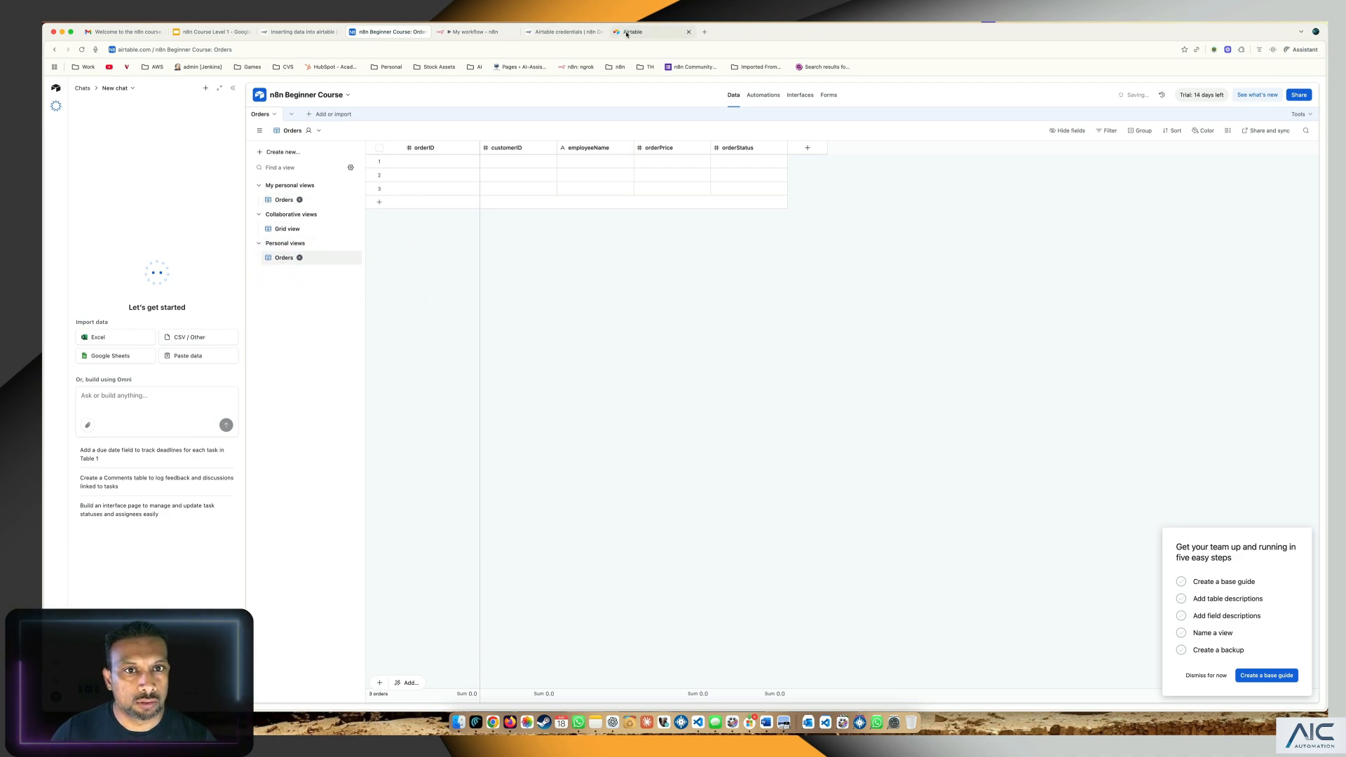
Switch to the n8n workflow, reopen the Create a record node and select Orders as its table
left_click(463, 31)
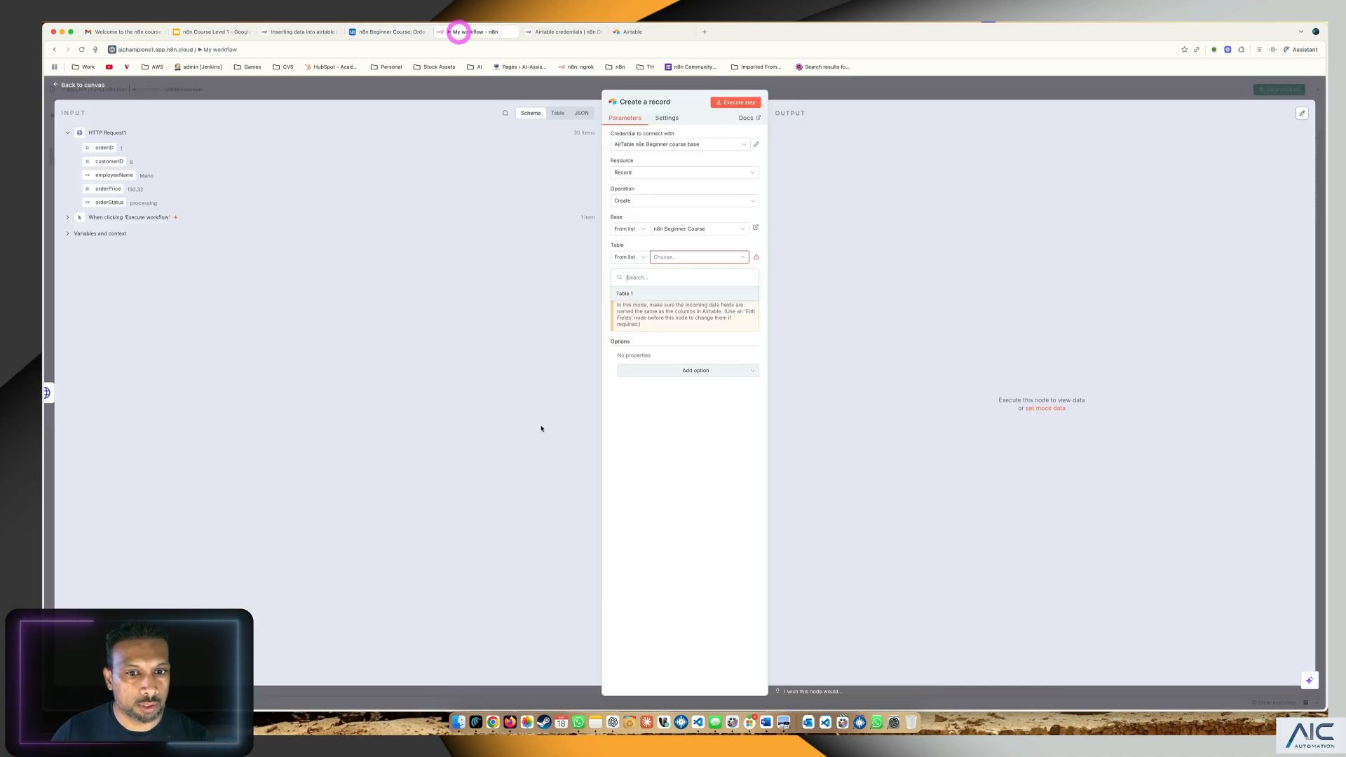
left_click(665, 258)
left_click(676, 450)
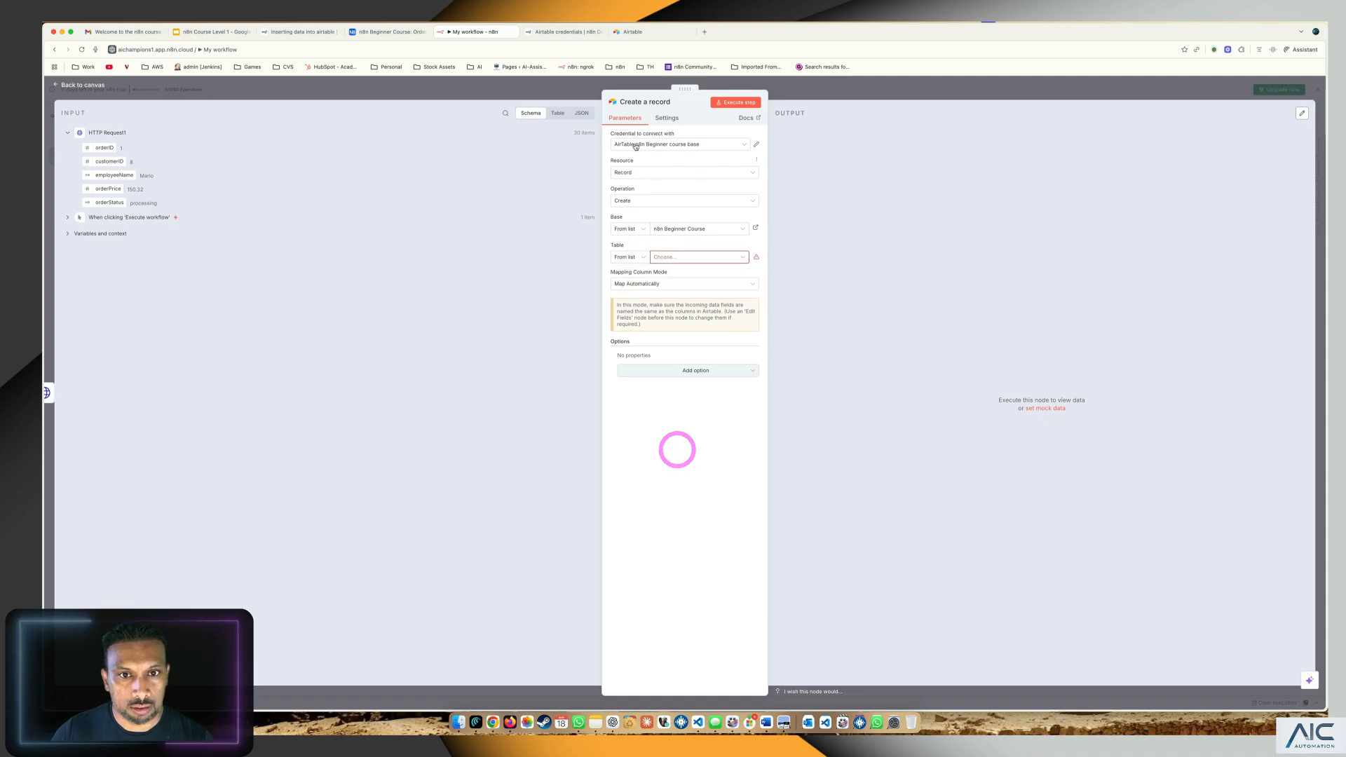
left_click(77, 85)
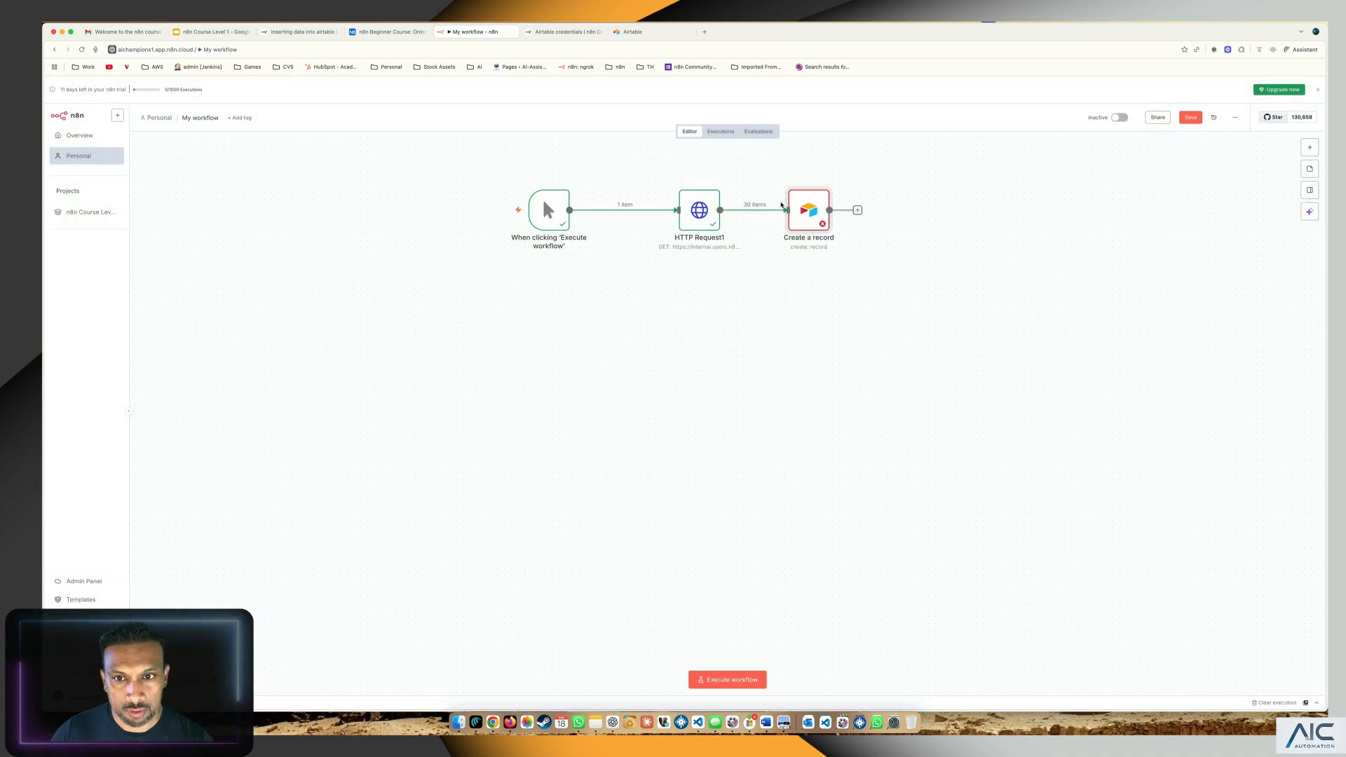
double_click(798, 204)
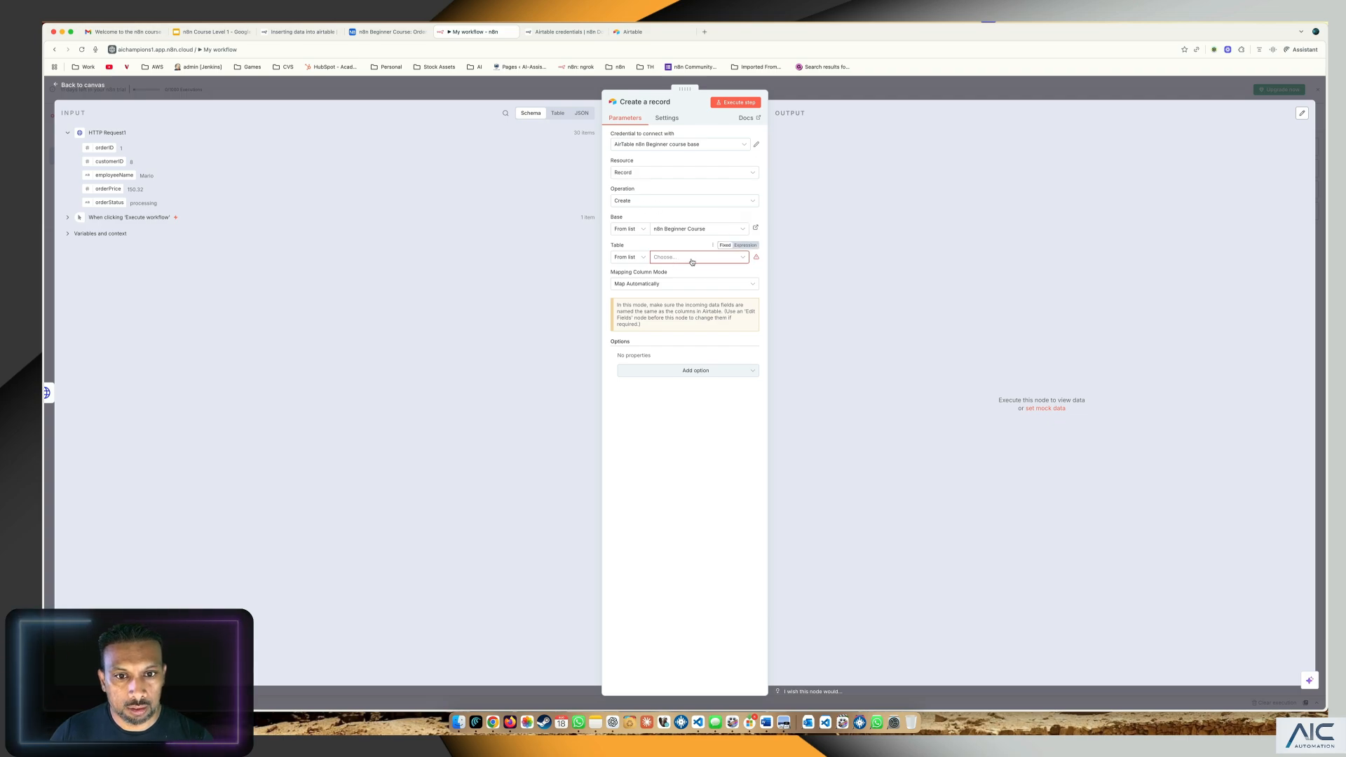
left_click(691, 258)
left_click(648, 293)
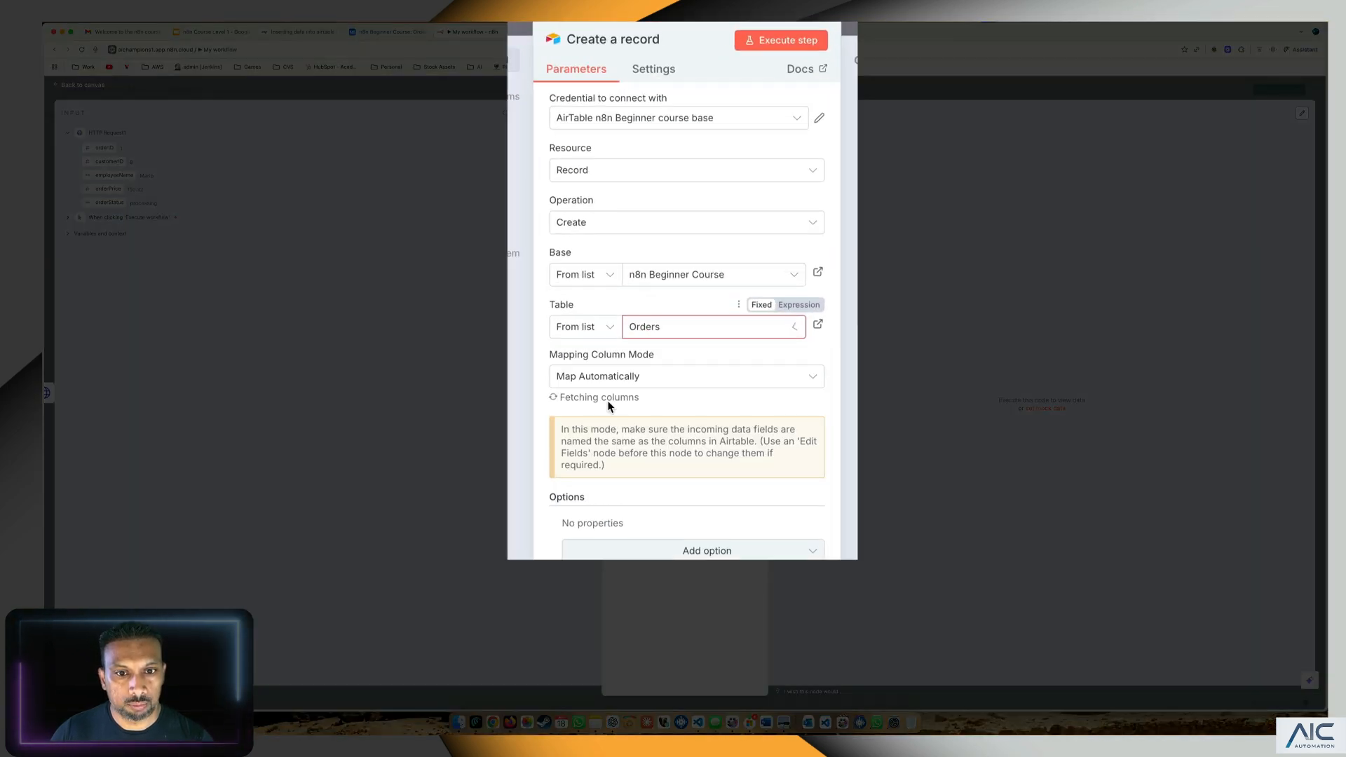
left_click(716, 485)
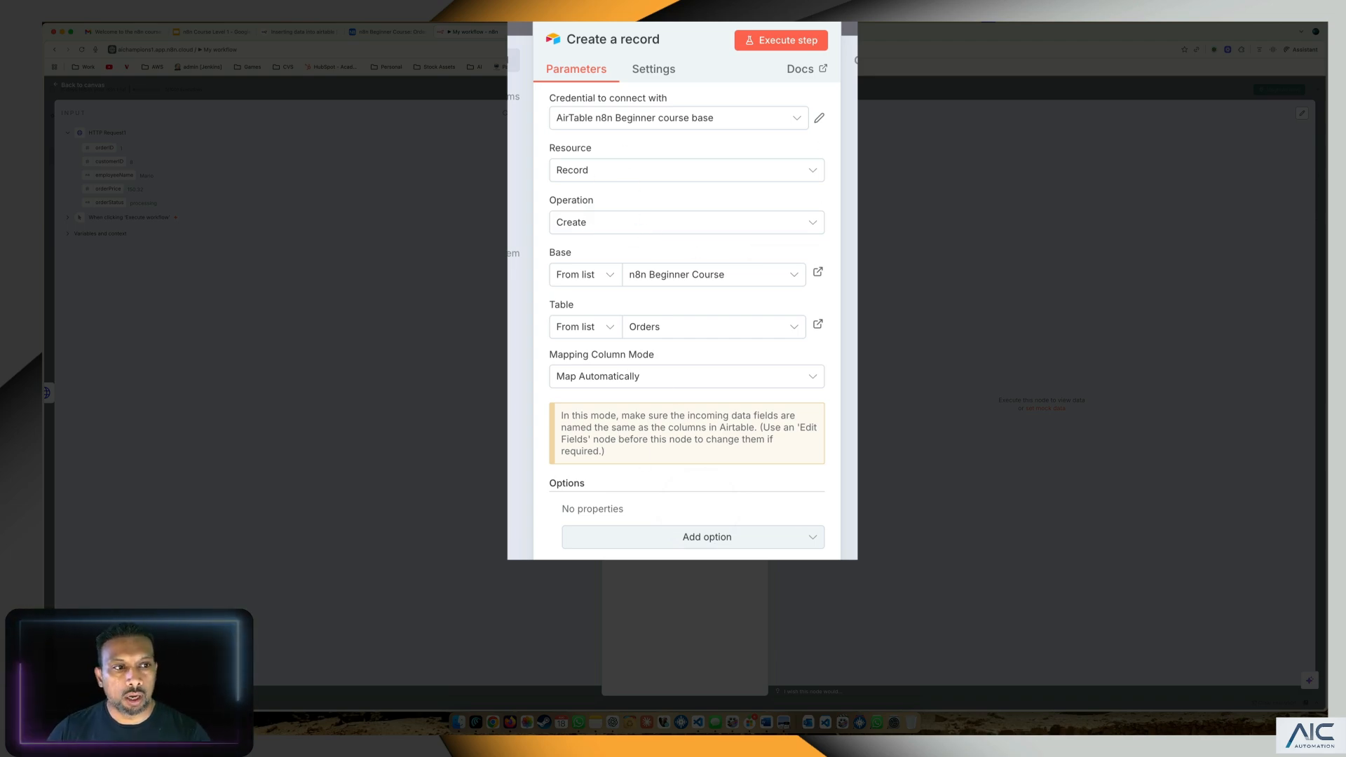
Set the node's column mapping mode to Map Each Column Manually
left_click(627, 378)
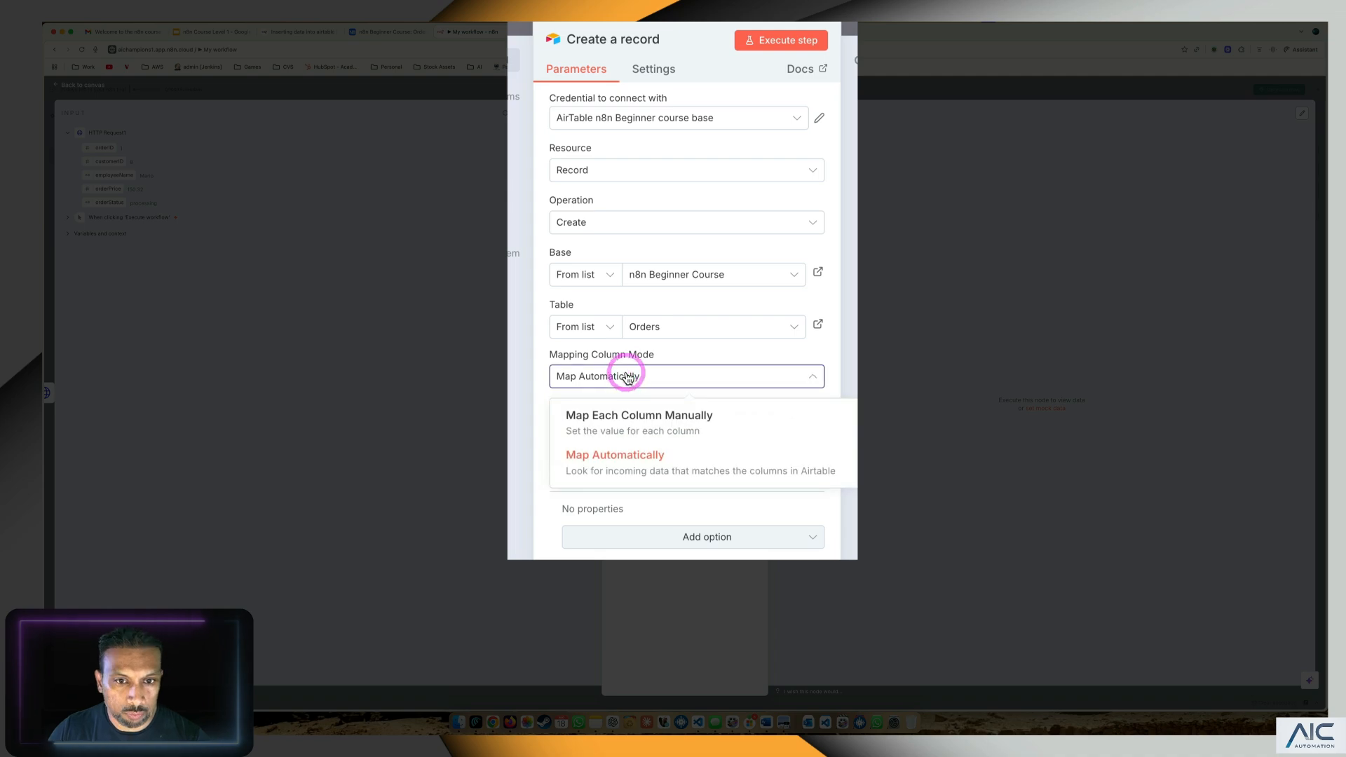
left_click(695, 557)
left_click(688, 376)
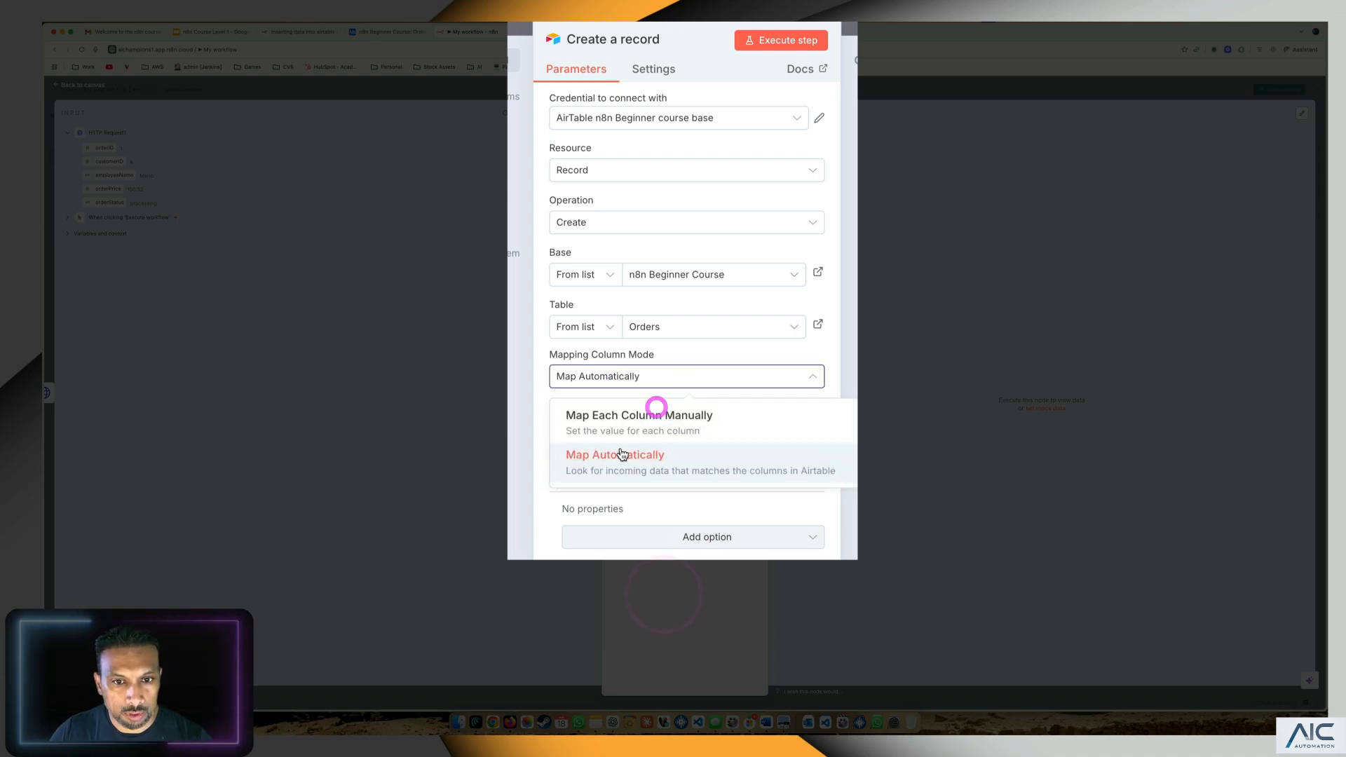
left_click(650, 425)
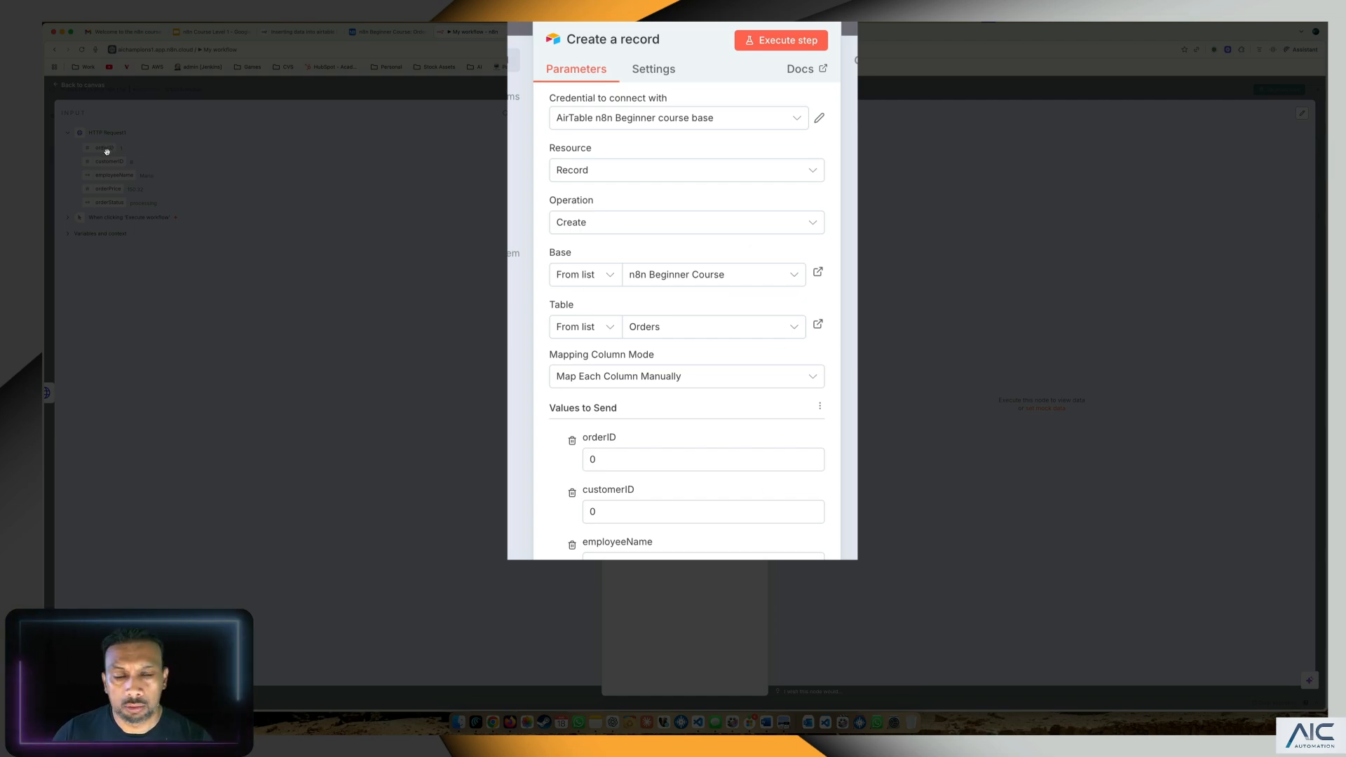
Map the HTTP Request's orderID, customerID, employeeName, orderPrice and orderStatus to the matching Airtable columns and execute the Create a record node
left_click_drag(107, 150, 676, 460)
left_click_drag(119, 169, 673, 527)
left_click_drag(114, 176, 157, 203)
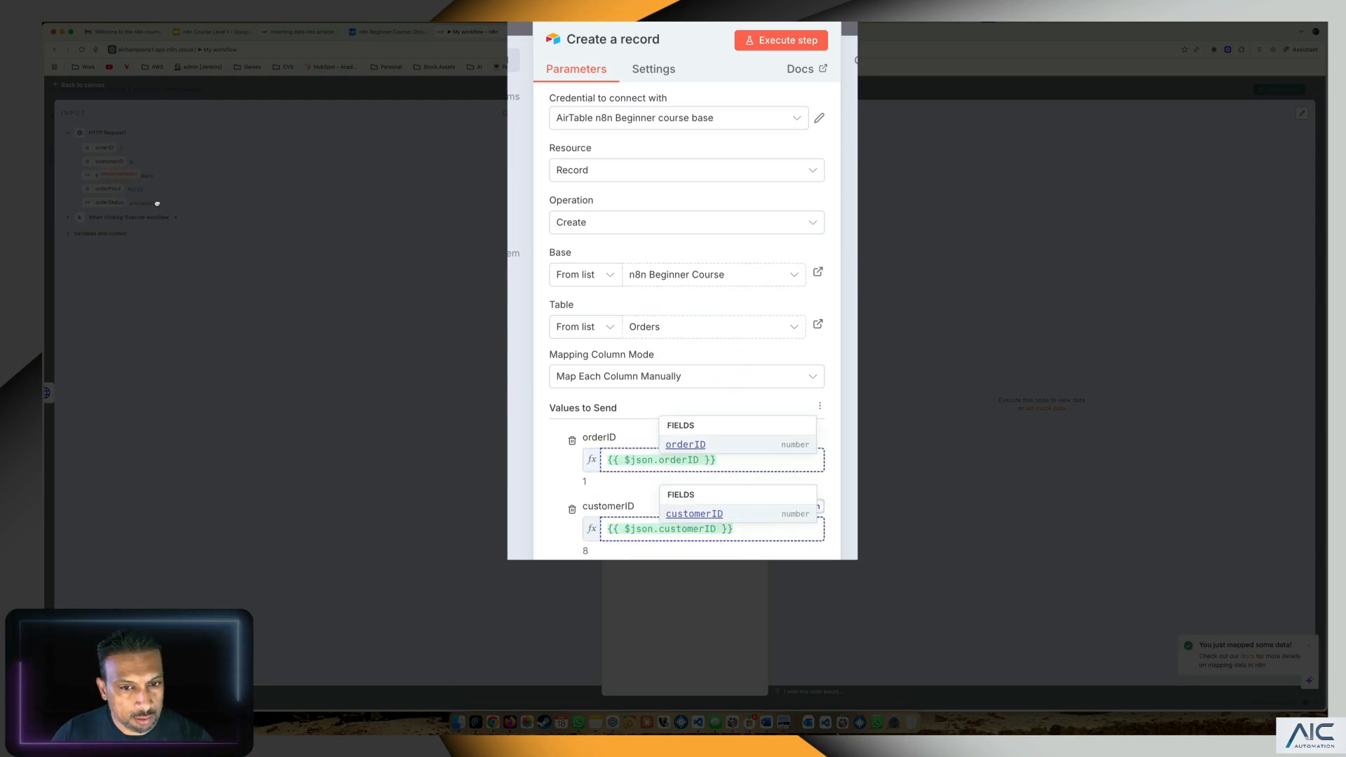
left_click_drag(679, 405, 678, 403)
left_click_drag(108, 189, 682, 442)
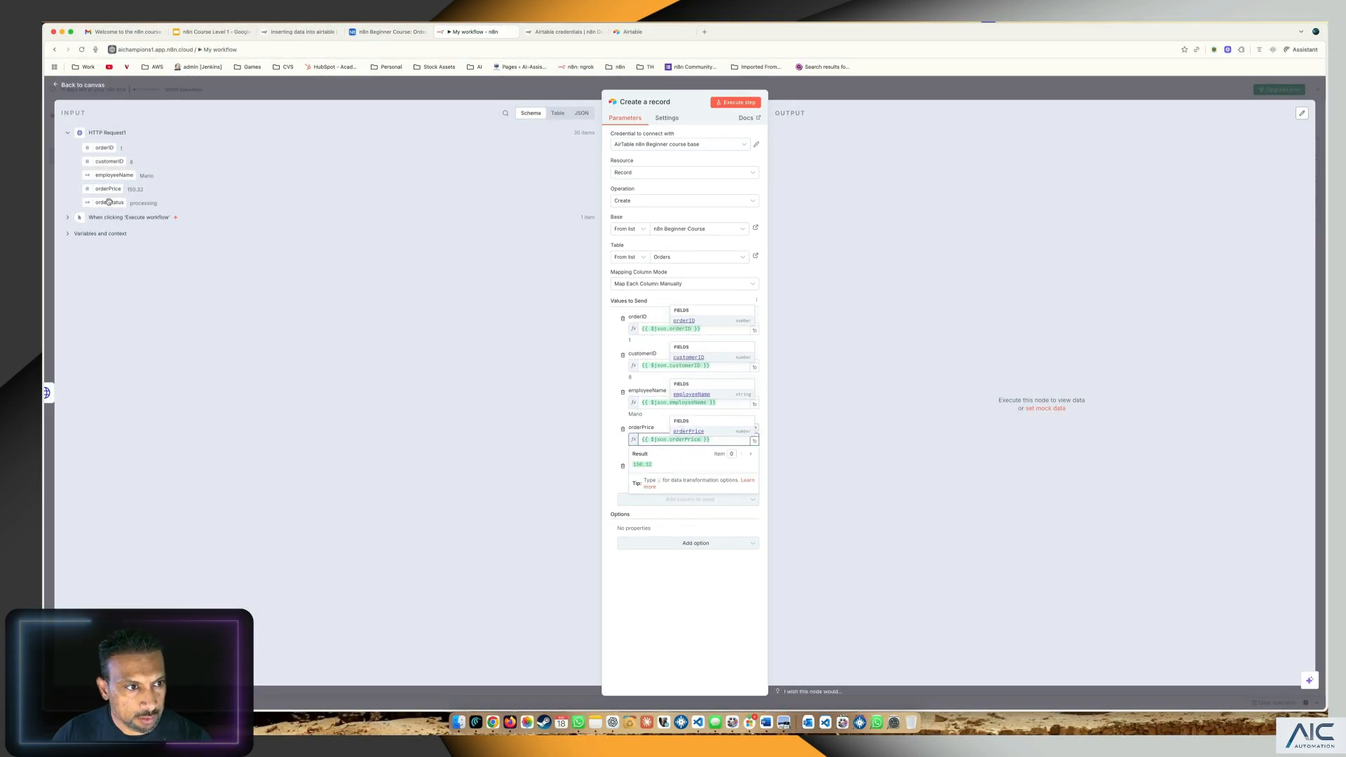
left_click_drag(110, 203, 685, 474)
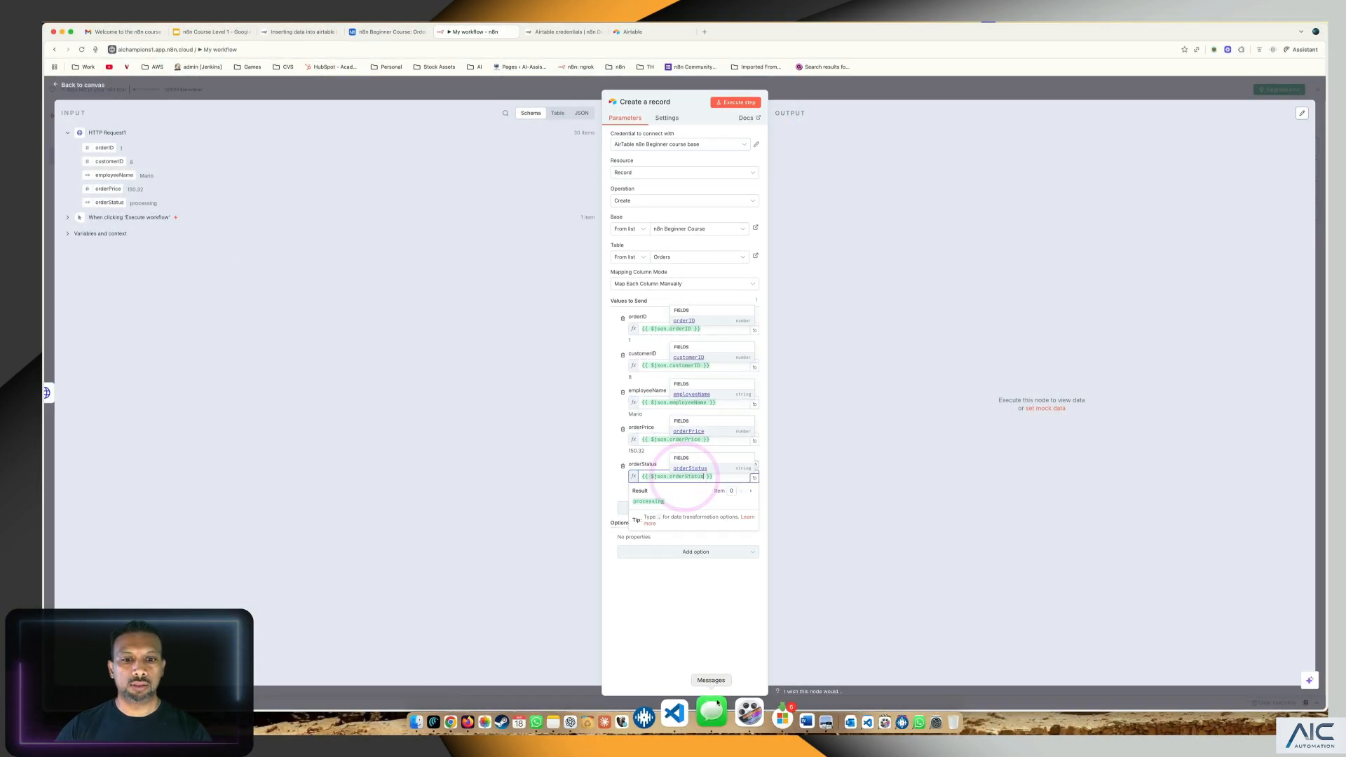
left_click(693, 627)
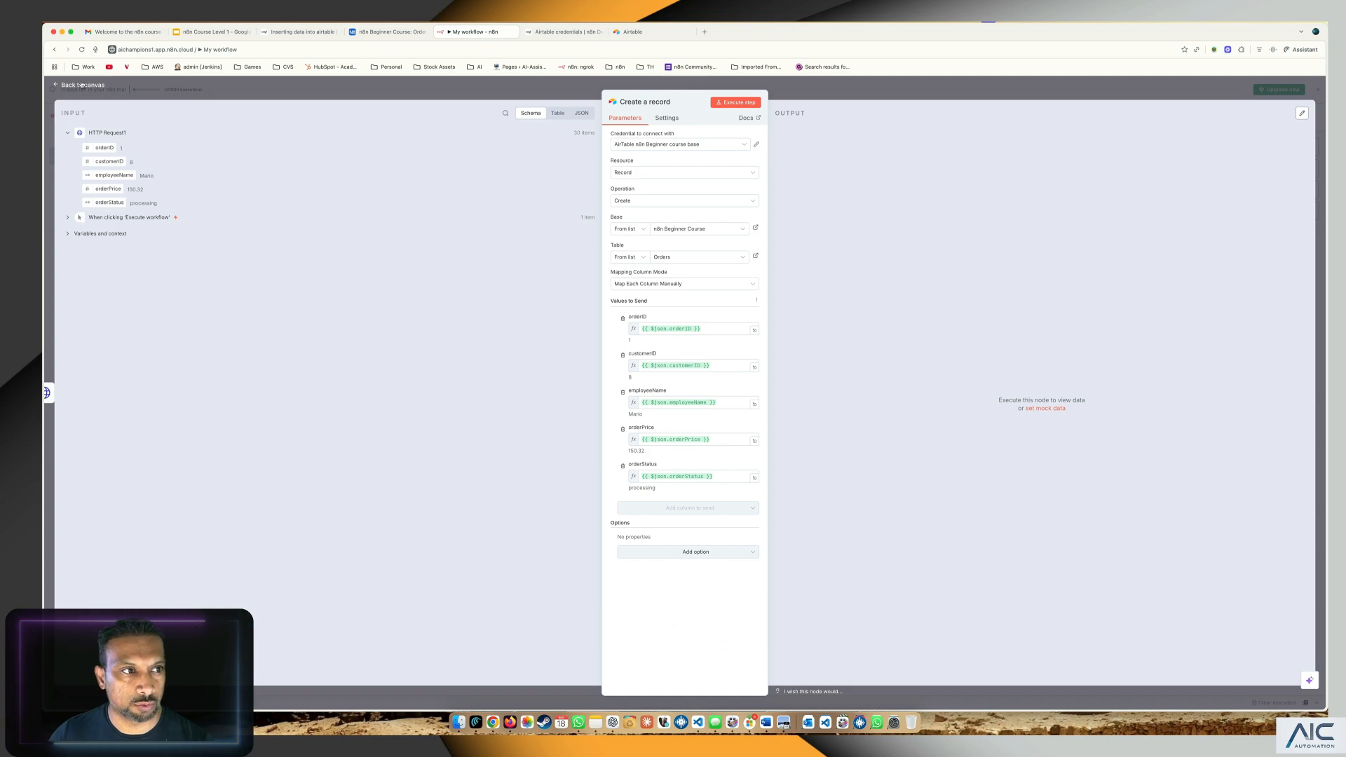
left_click(720, 105)
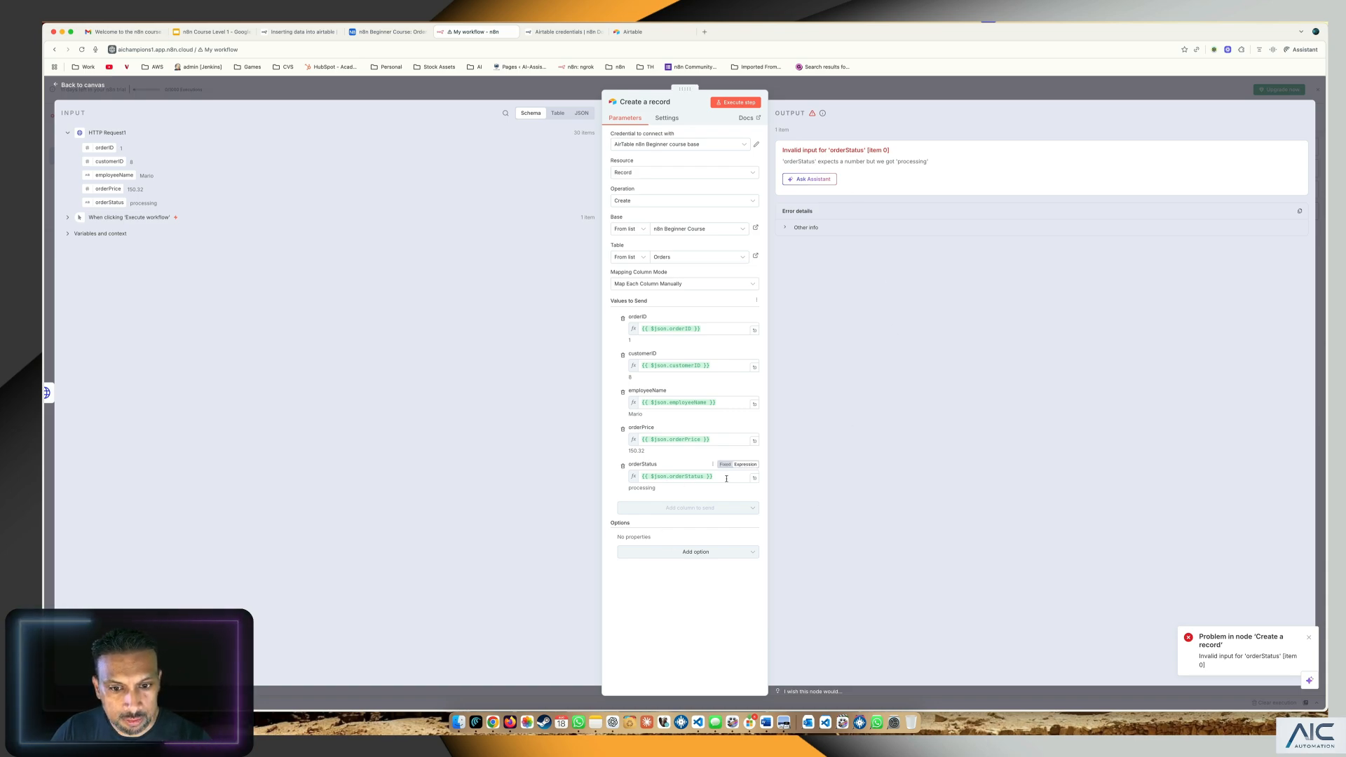
Switch to the n8n Beginner Course base in Airtable and change the orderStatus field's type to Single line text
left_click(619, 33)
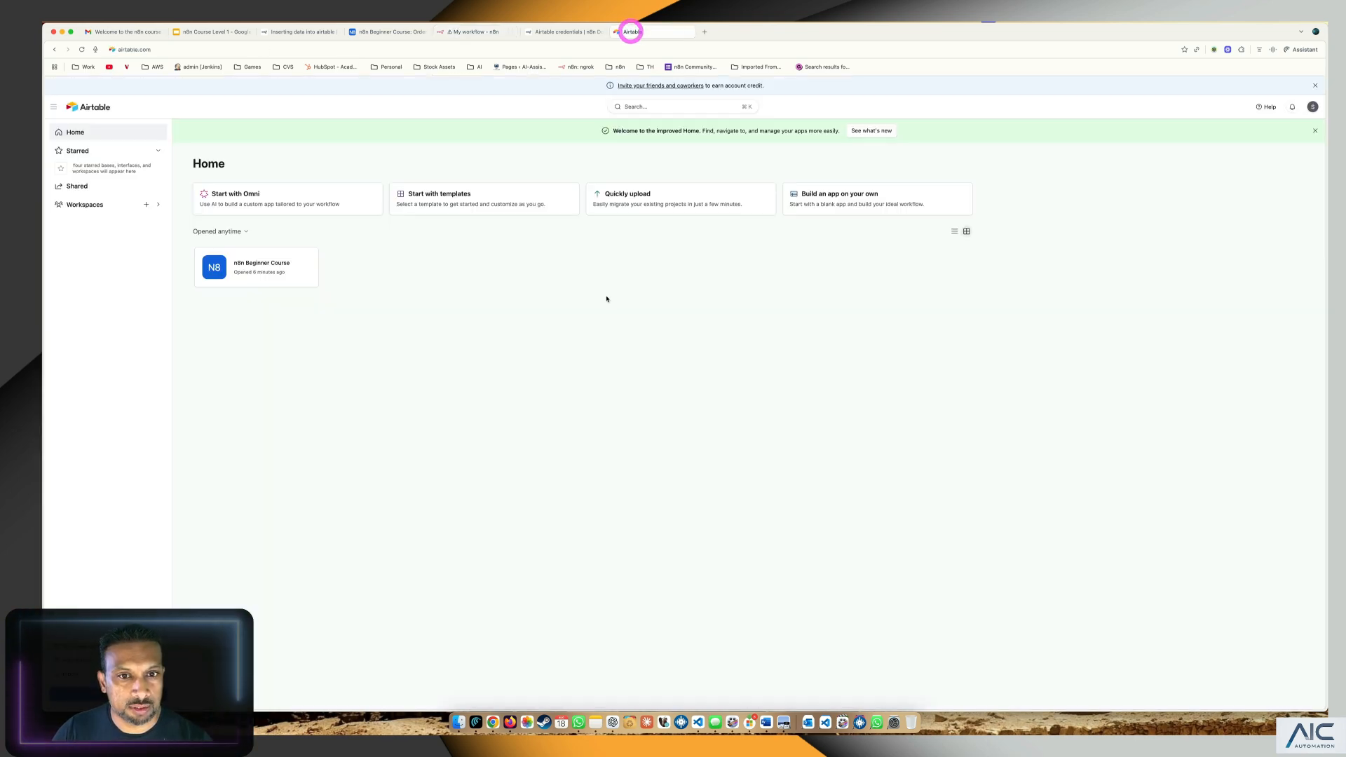
left_click(561, 32)
left_click(633, 31)
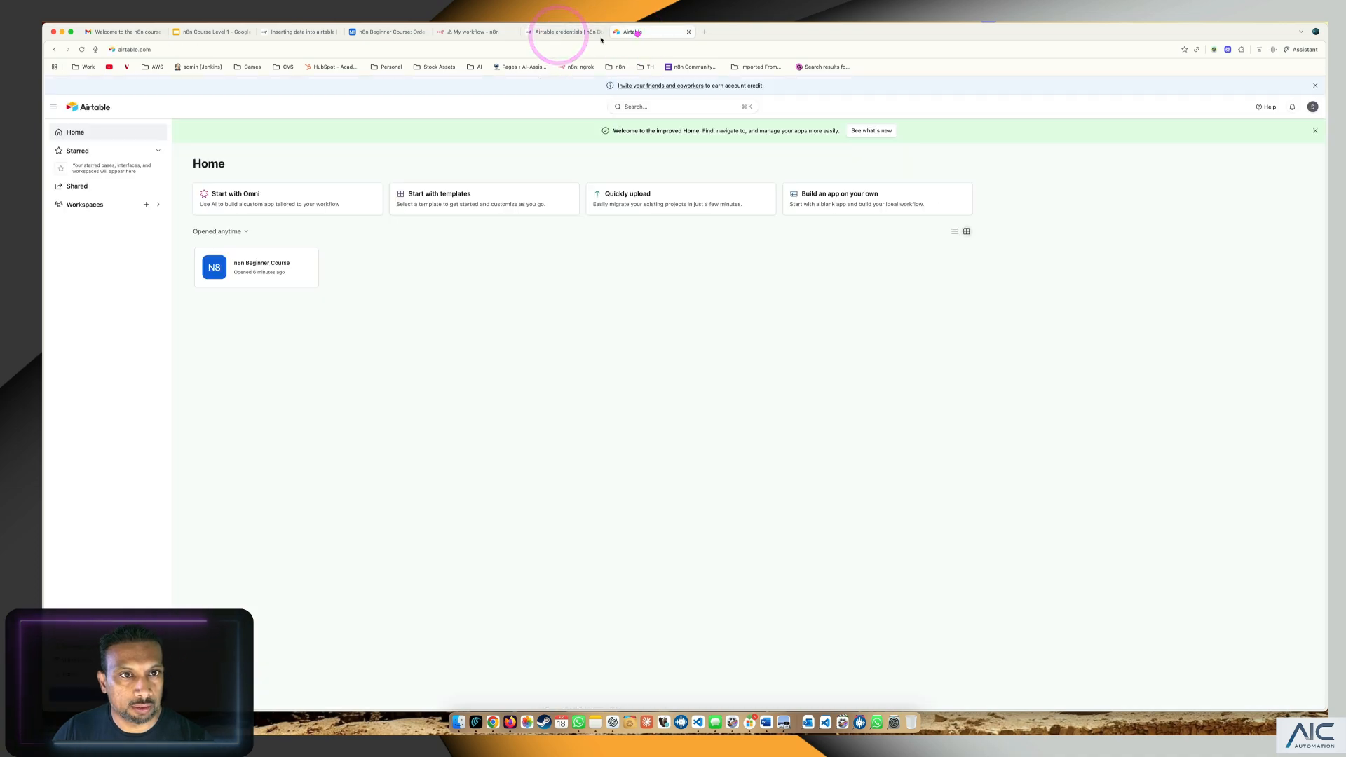
left_click(467, 31)
left_click(393, 31)
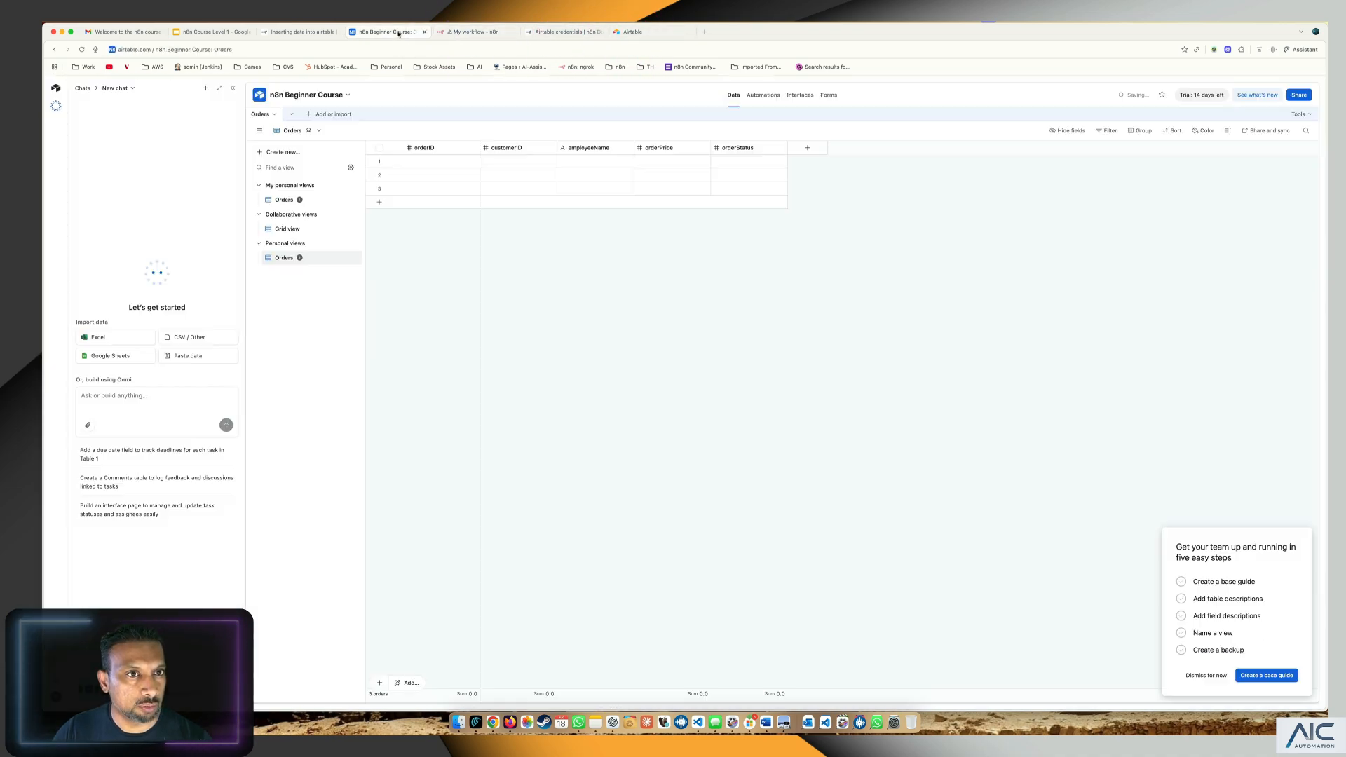
left_click(778, 148)
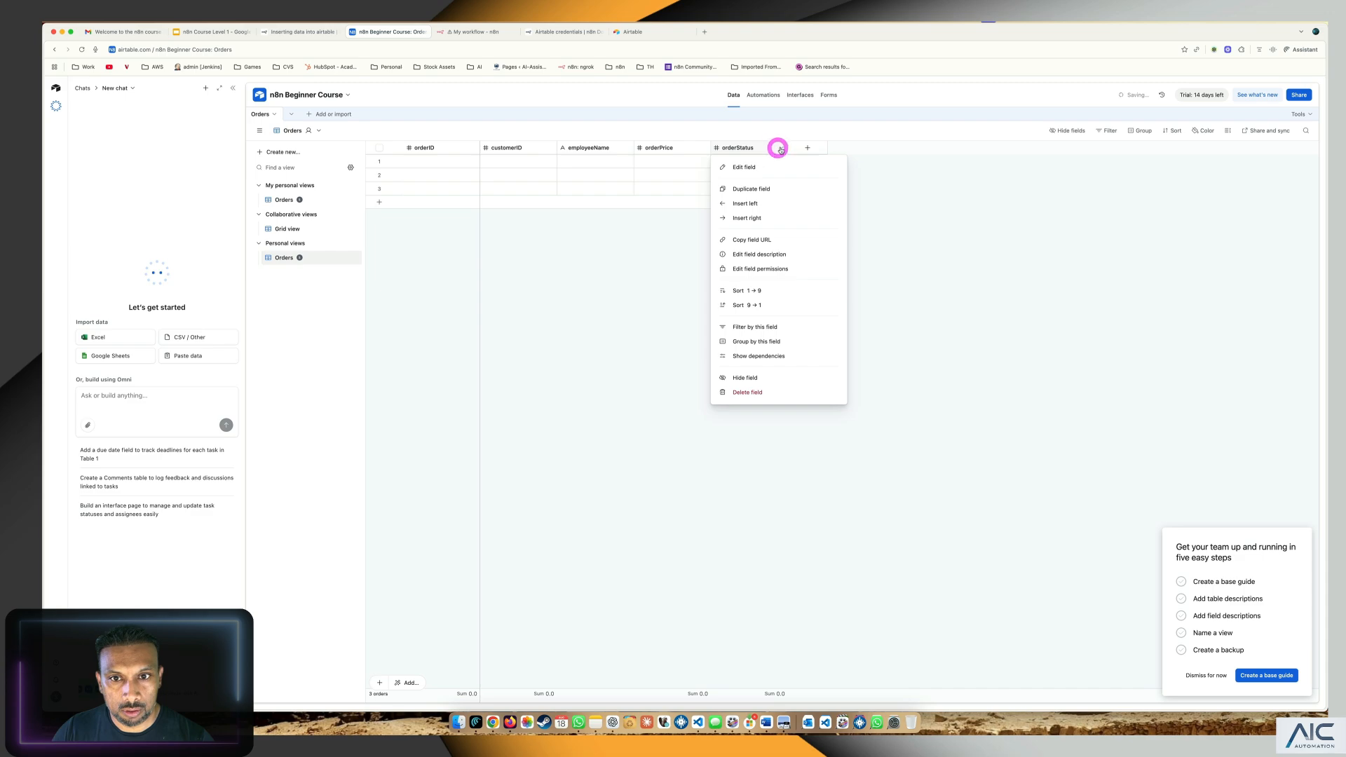
left_click(750, 169)
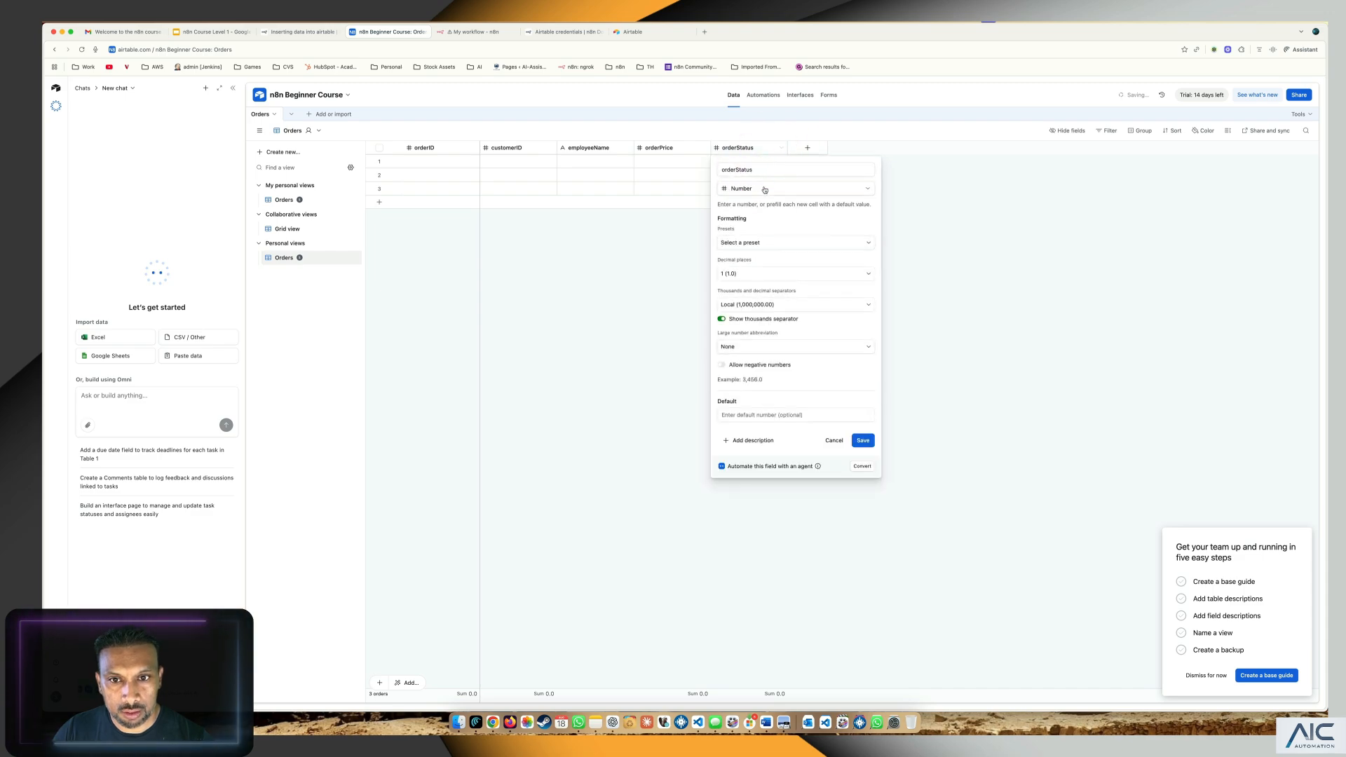
left_click(763, 187)
left_click(767, 246)
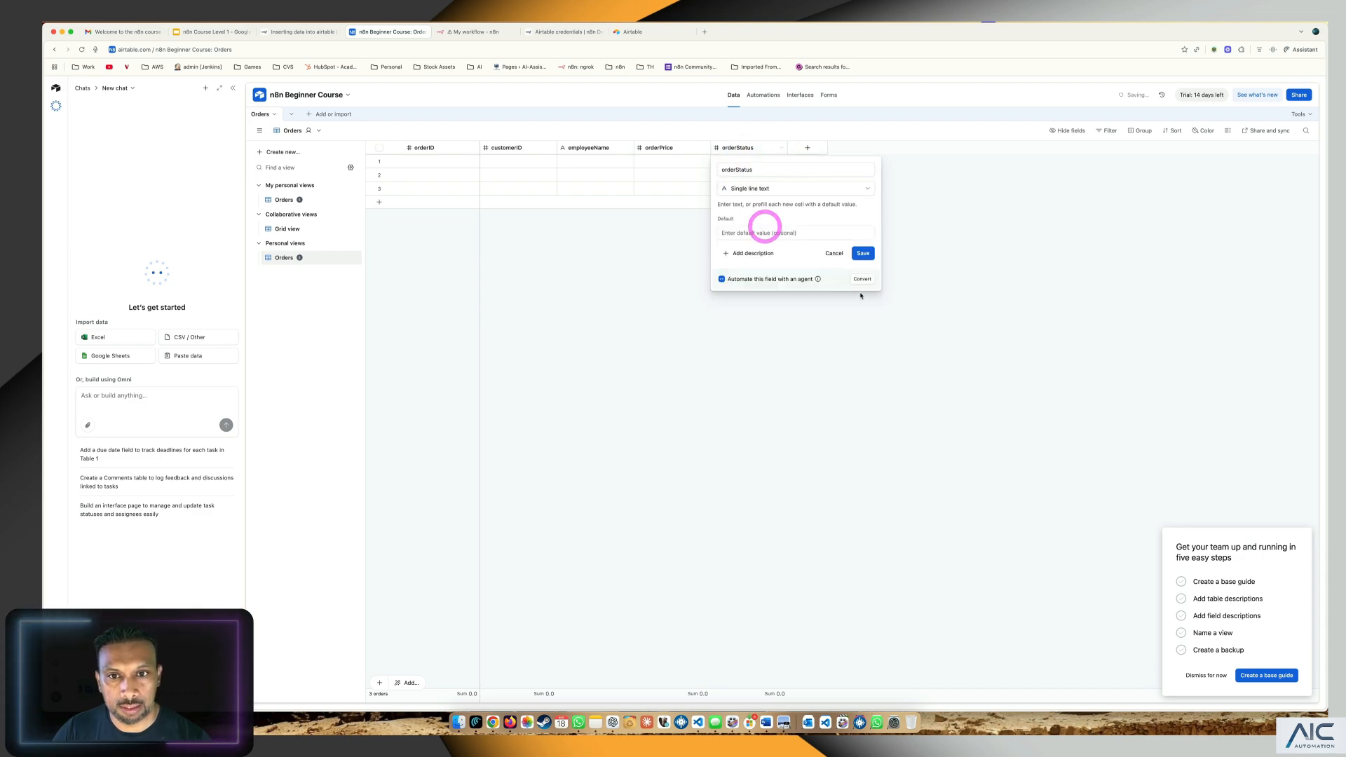
left_click(863, 252)
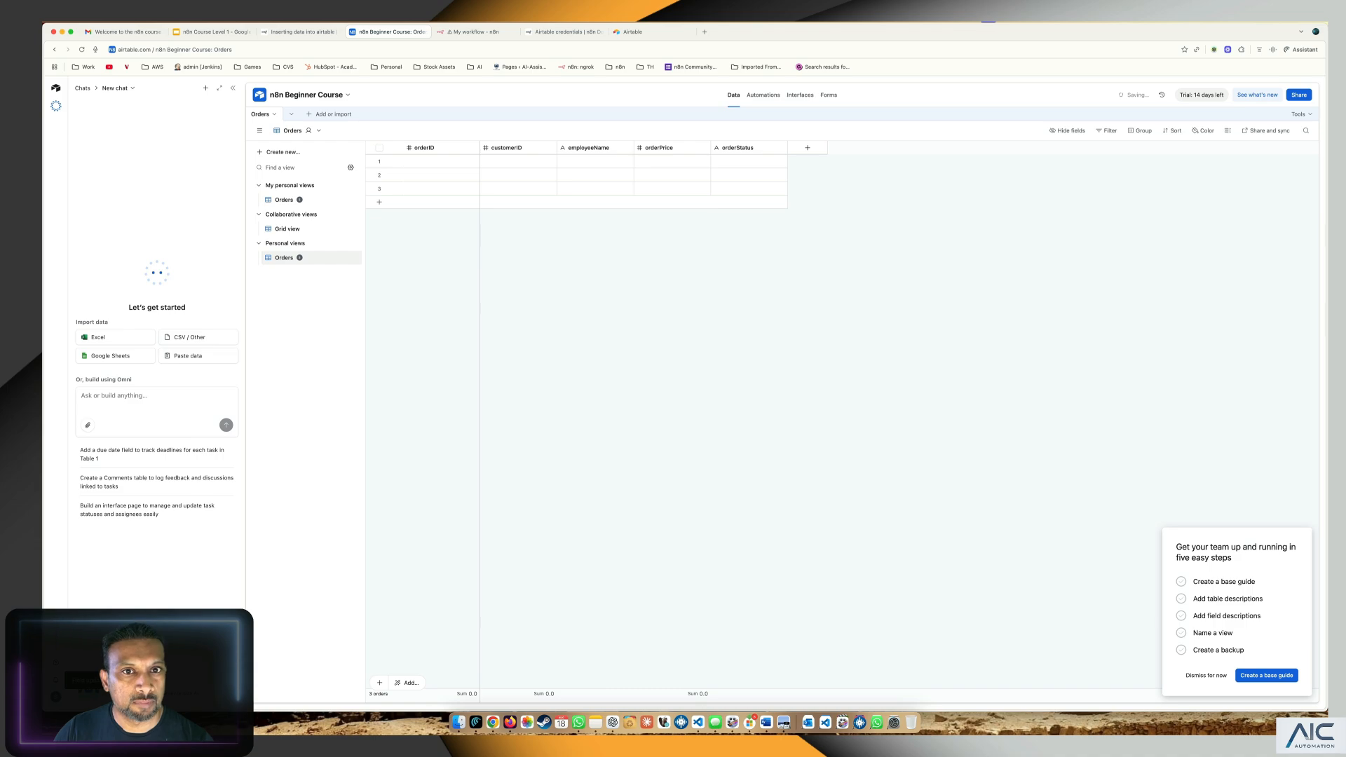
Return to the n8n workflow, close the Create a record node and save the workflow
left_click(632, 32)
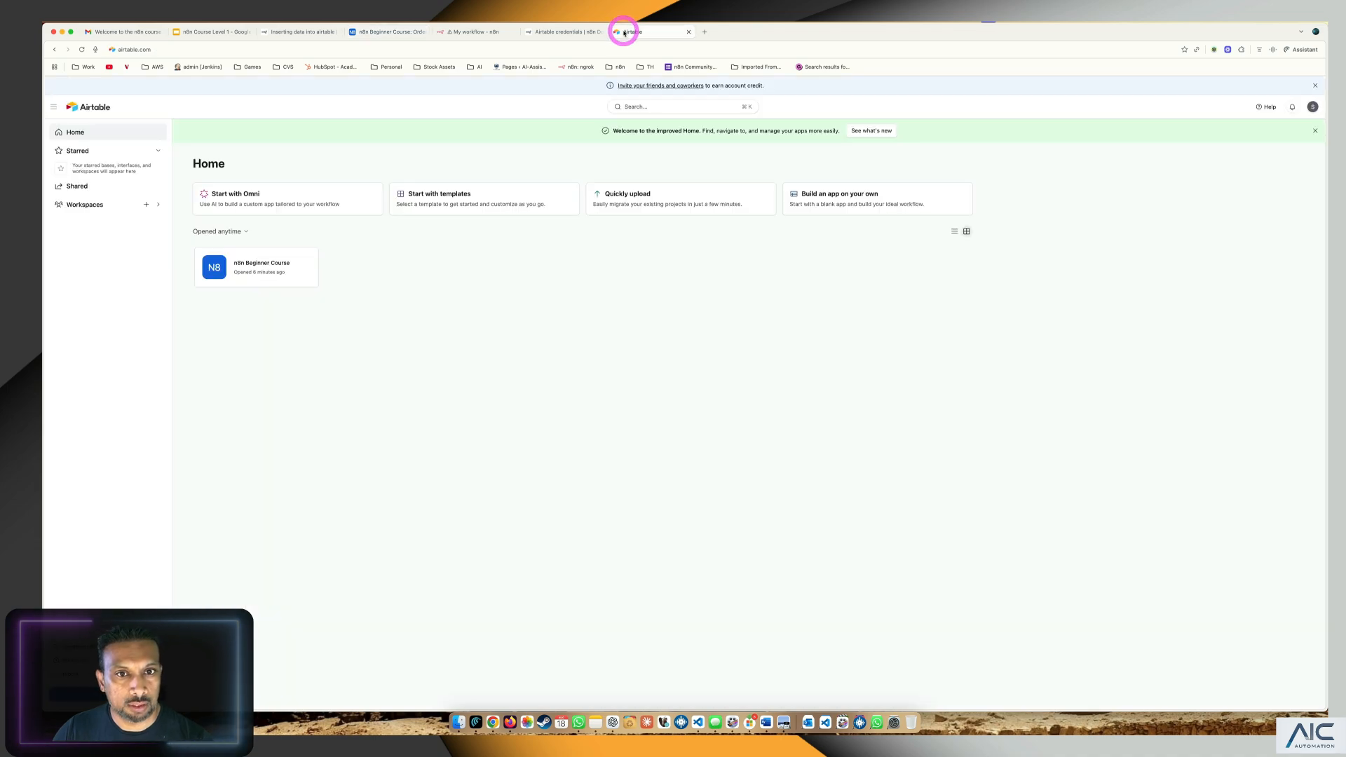
left_click(477, 33)
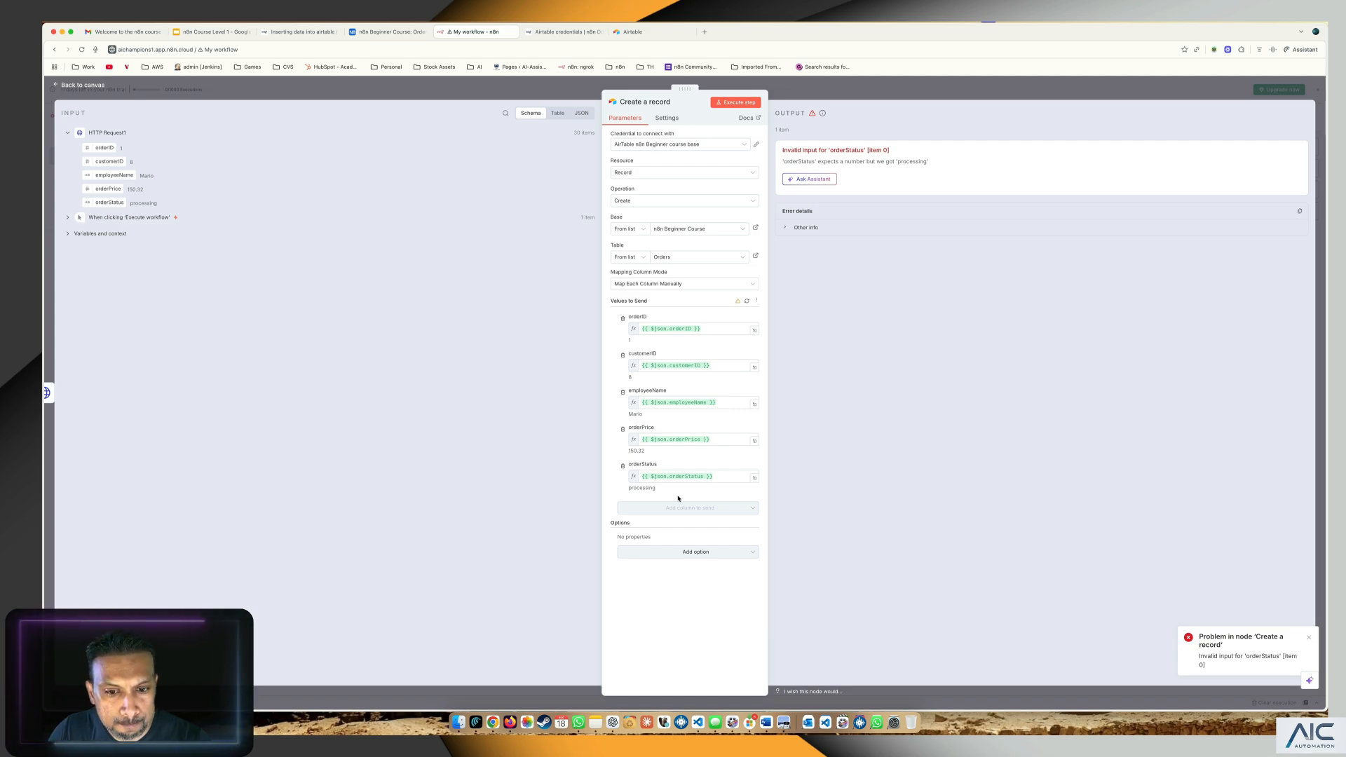
left_click(89, 84)
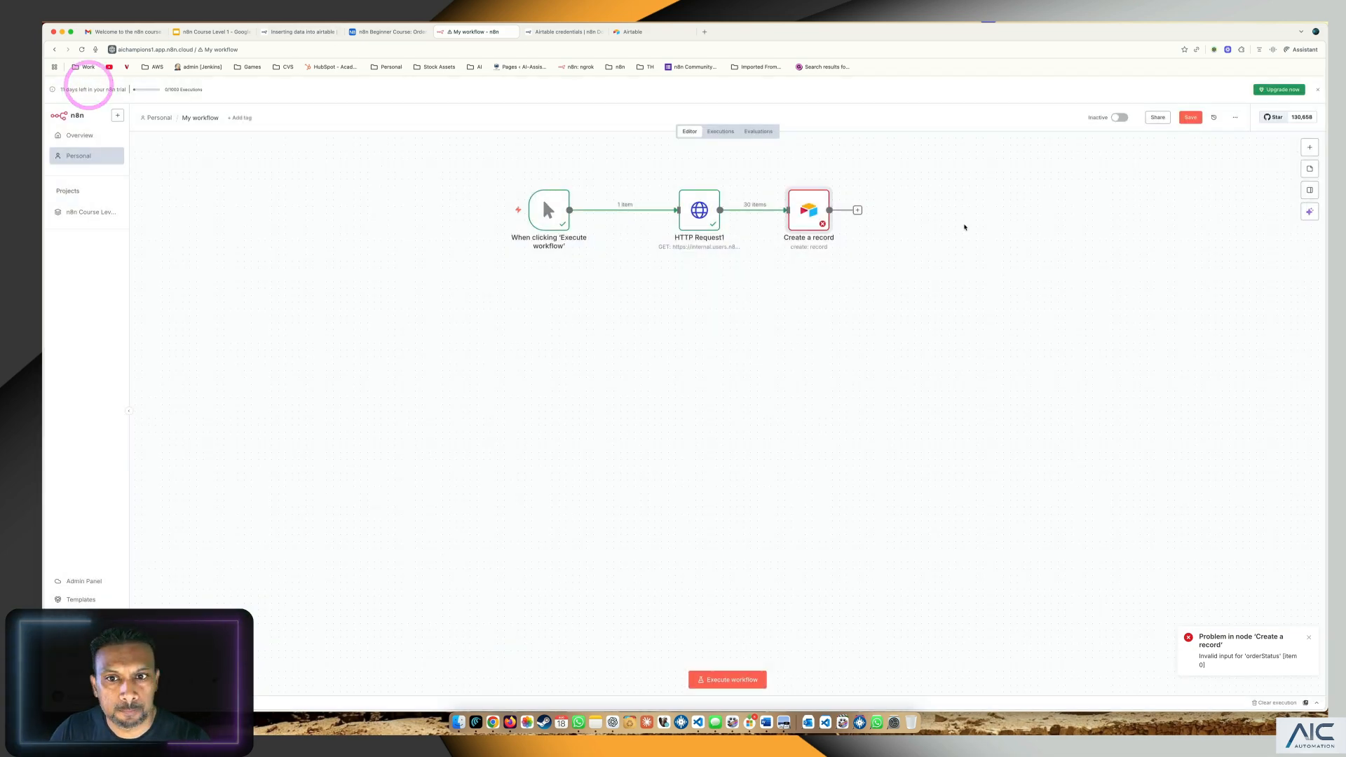
left_click(950, 231)
left_click(803, 214)
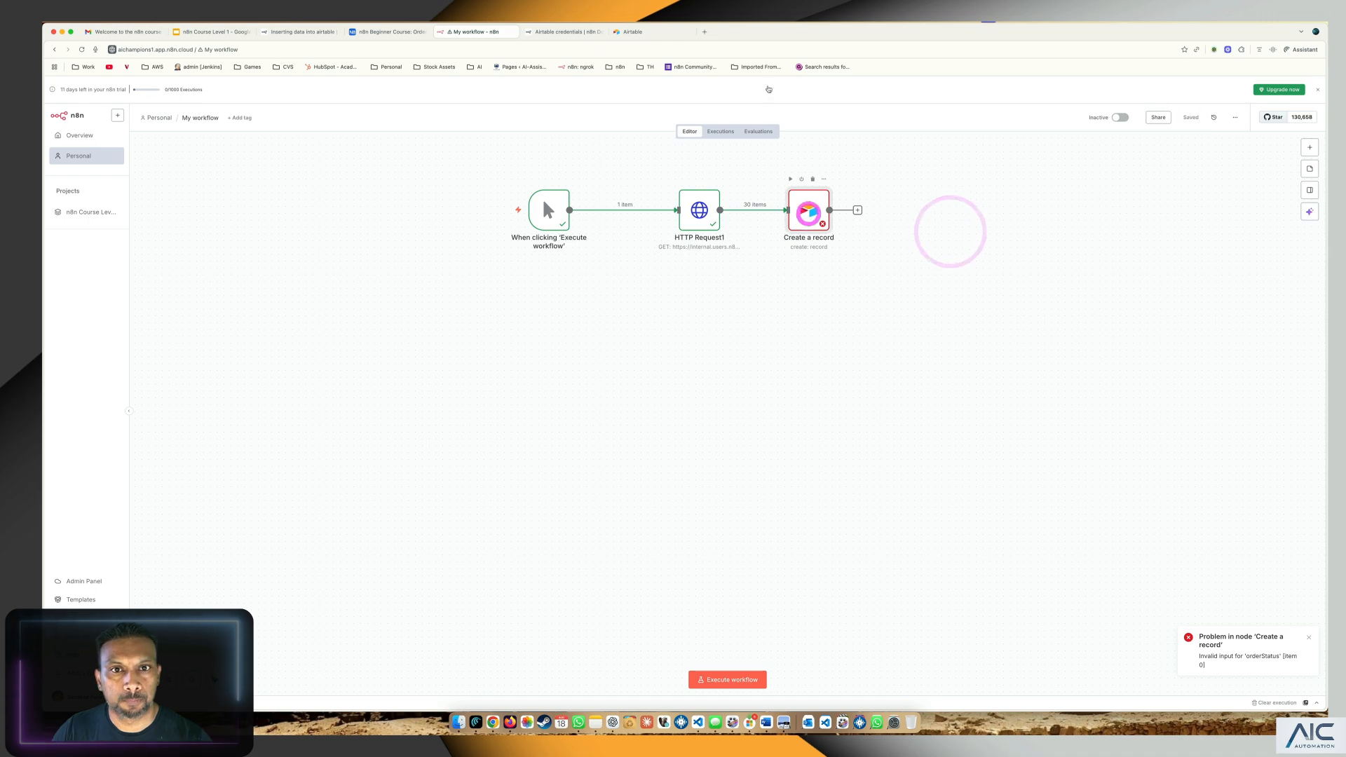
Close the spare Airtable home page and reload the n8n Beginner Course base to check its Orders view
left_click(641, 31)
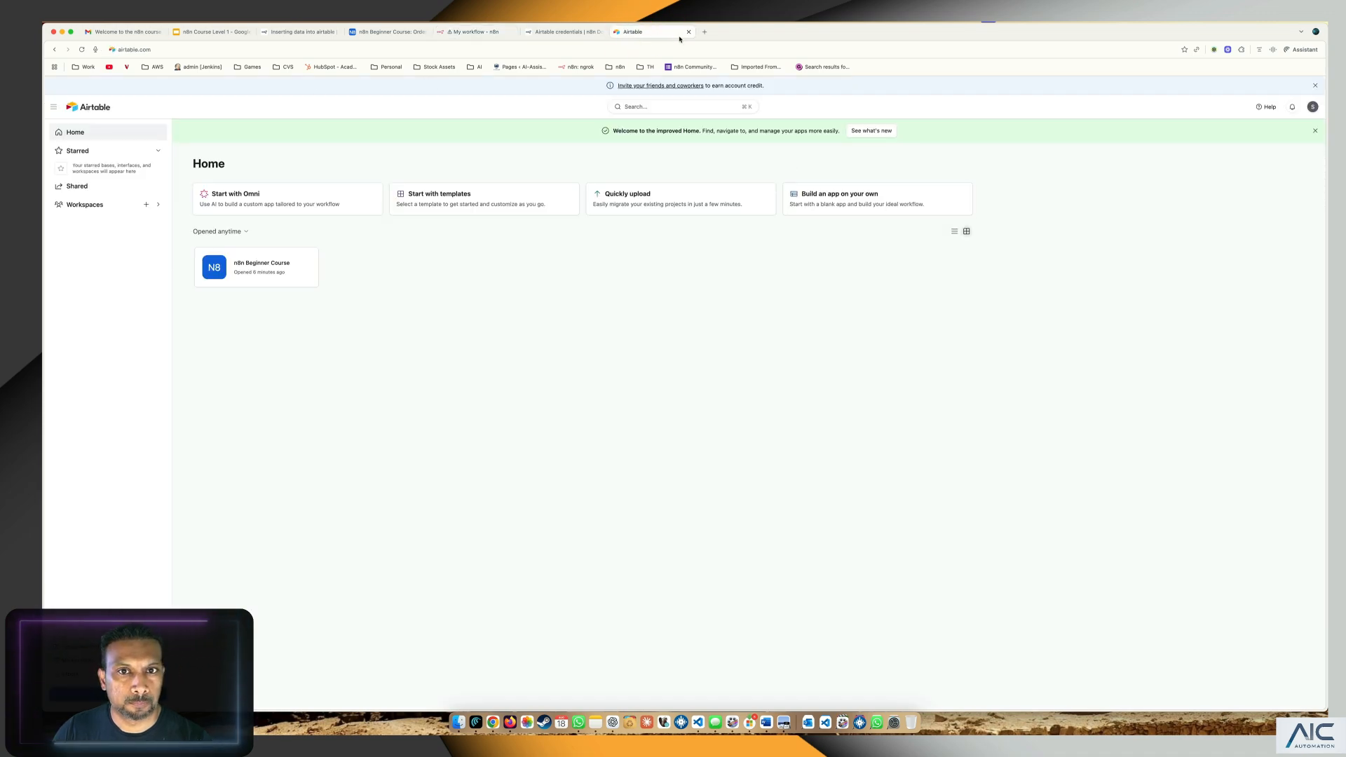
left_click(690, 32)
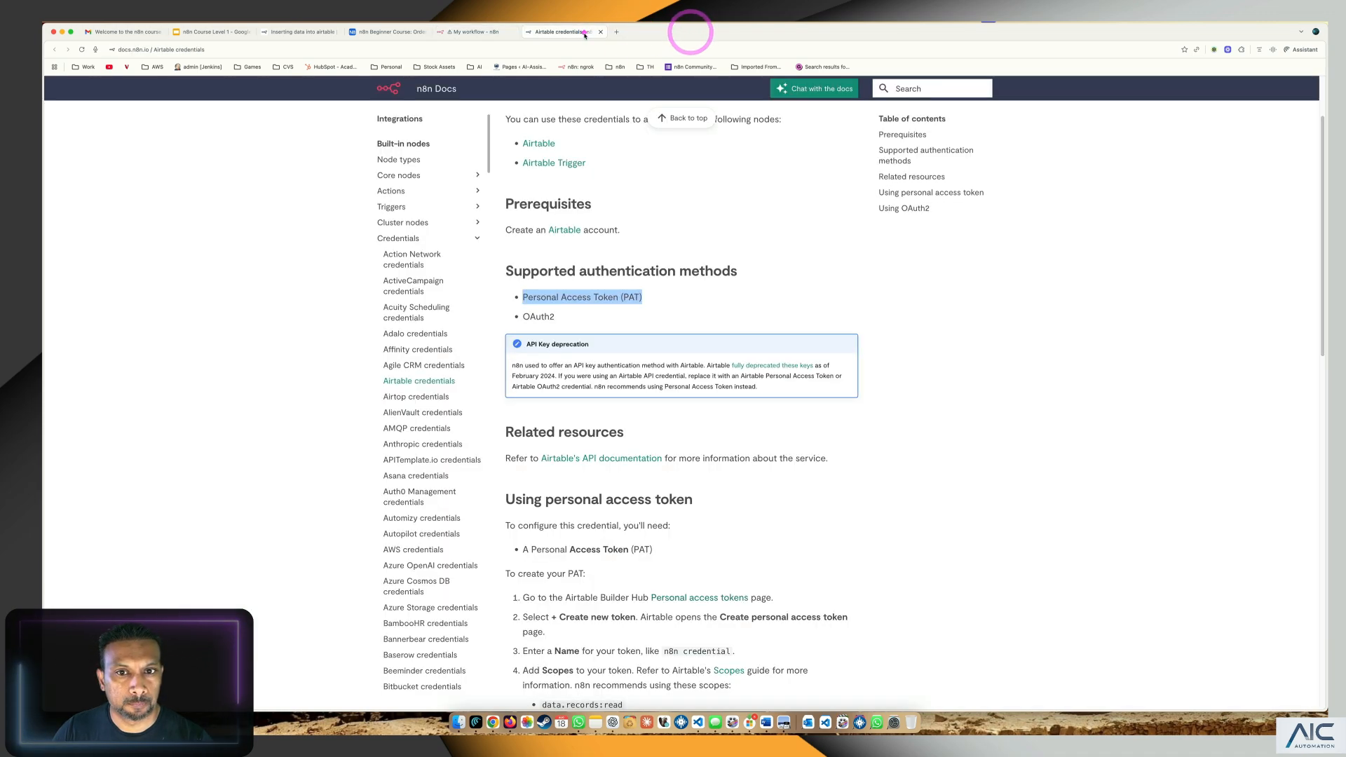
left_click(488, 33)
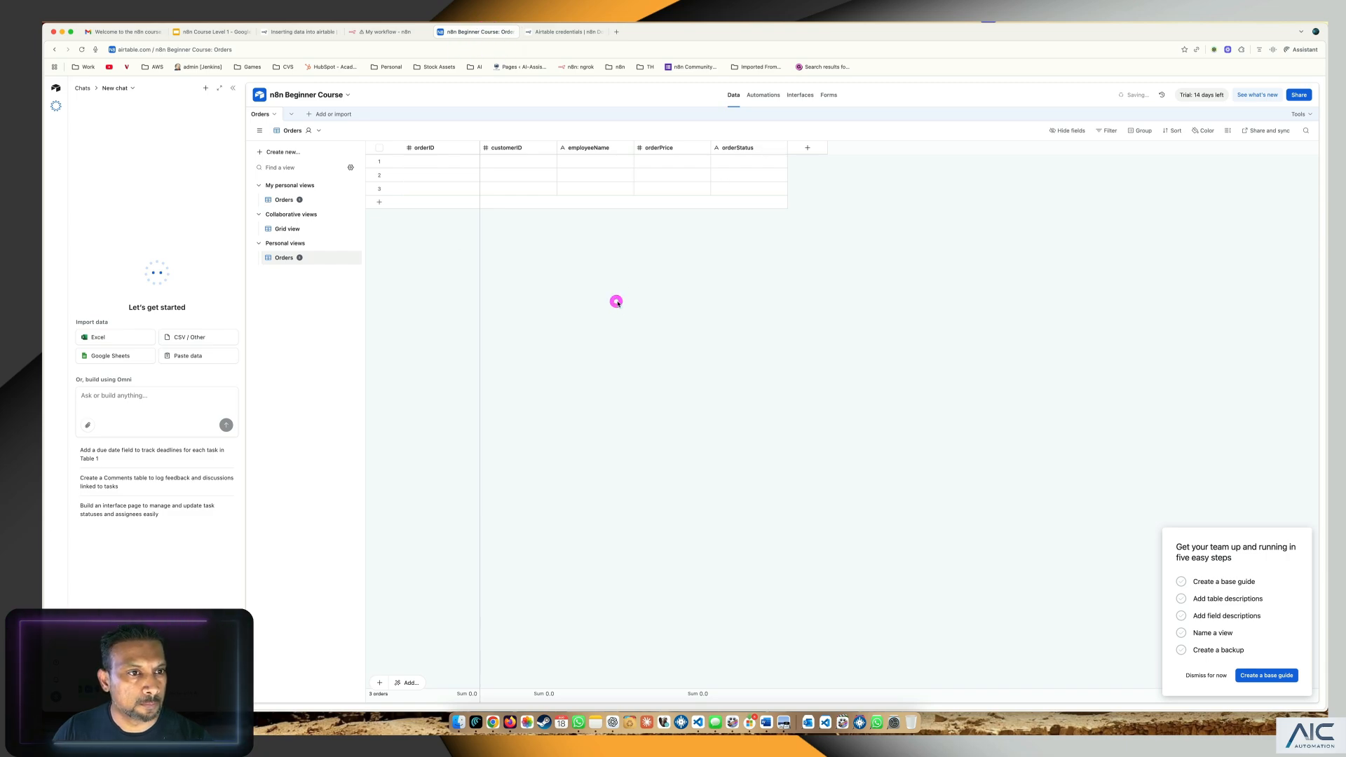
left_click(81, 49)
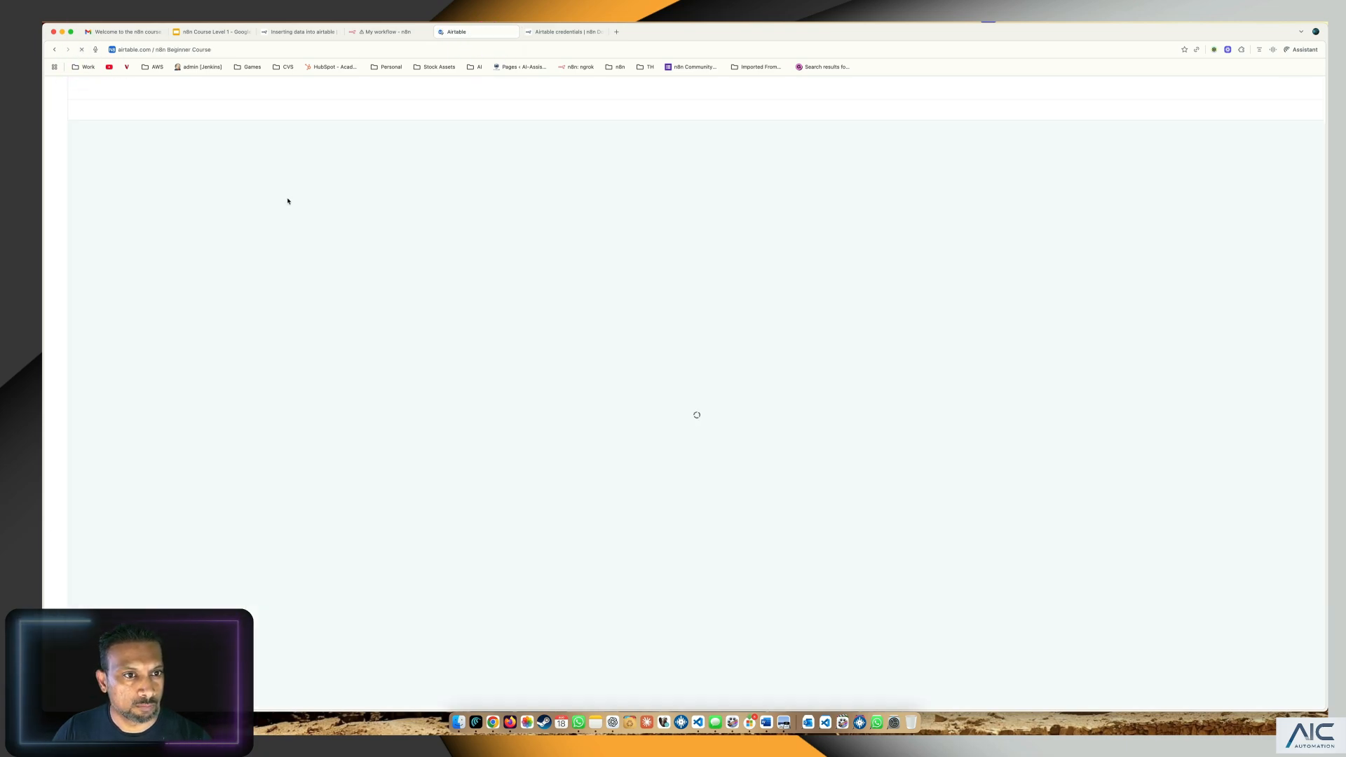
left_click(284, 200)
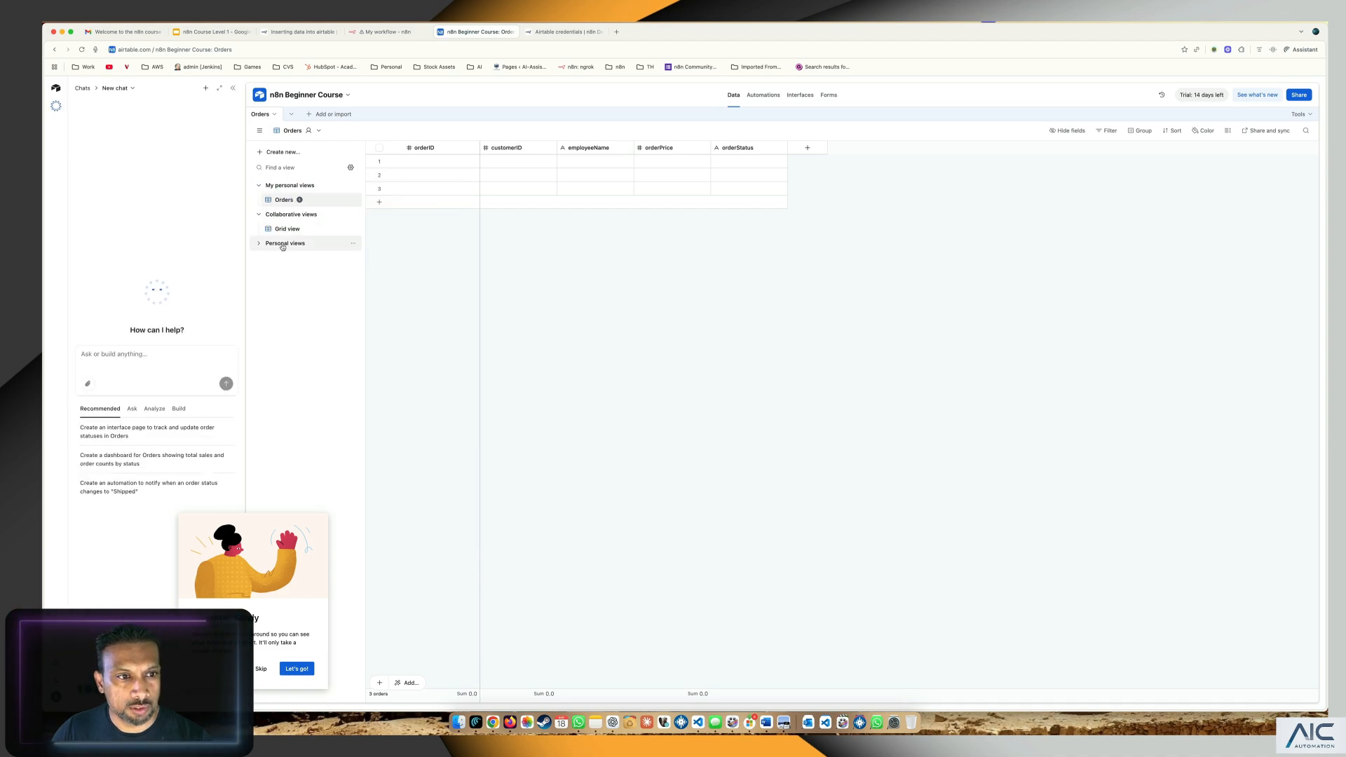
left_click(283, 244)
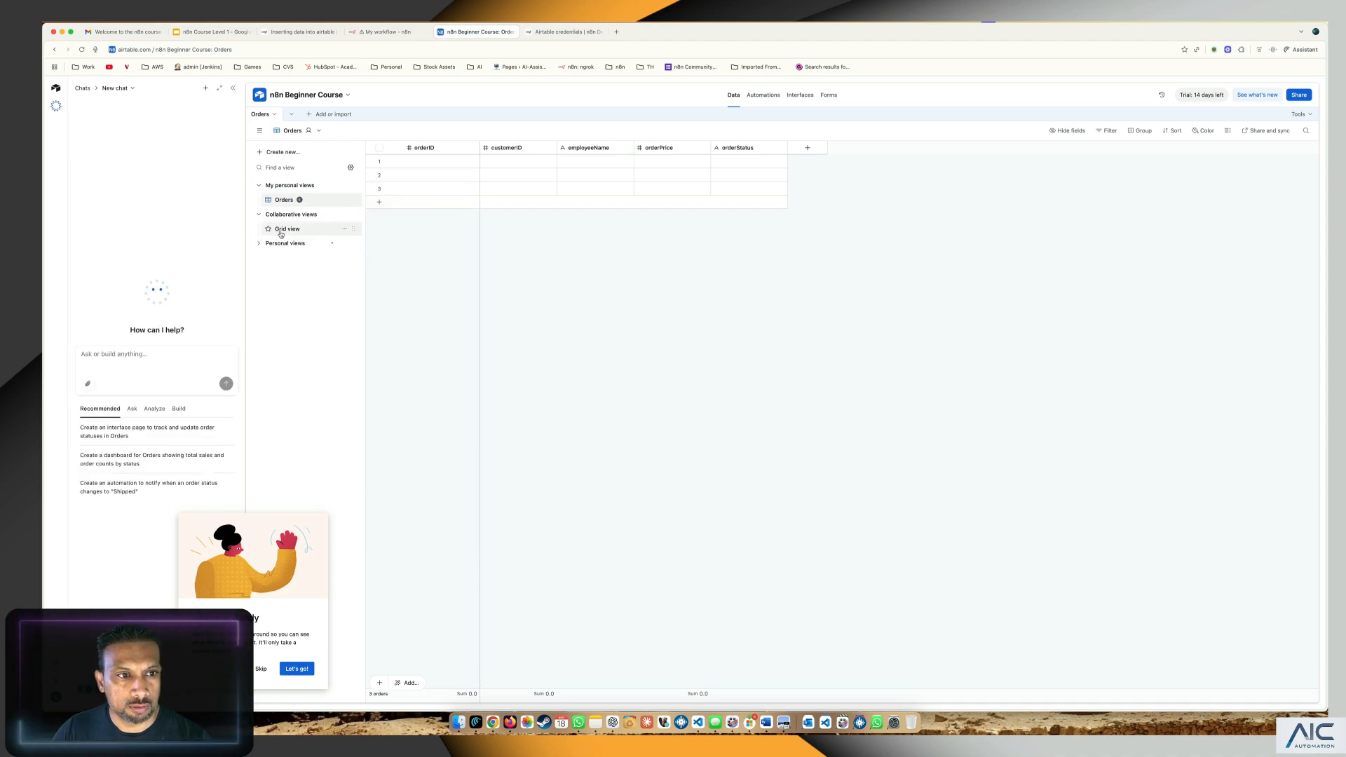
Reopen the Create a record node in n8n, execute it again and expand the other info in the error details
left_click(545, 33)
left_click(386, 32)
left_click(858, 265)
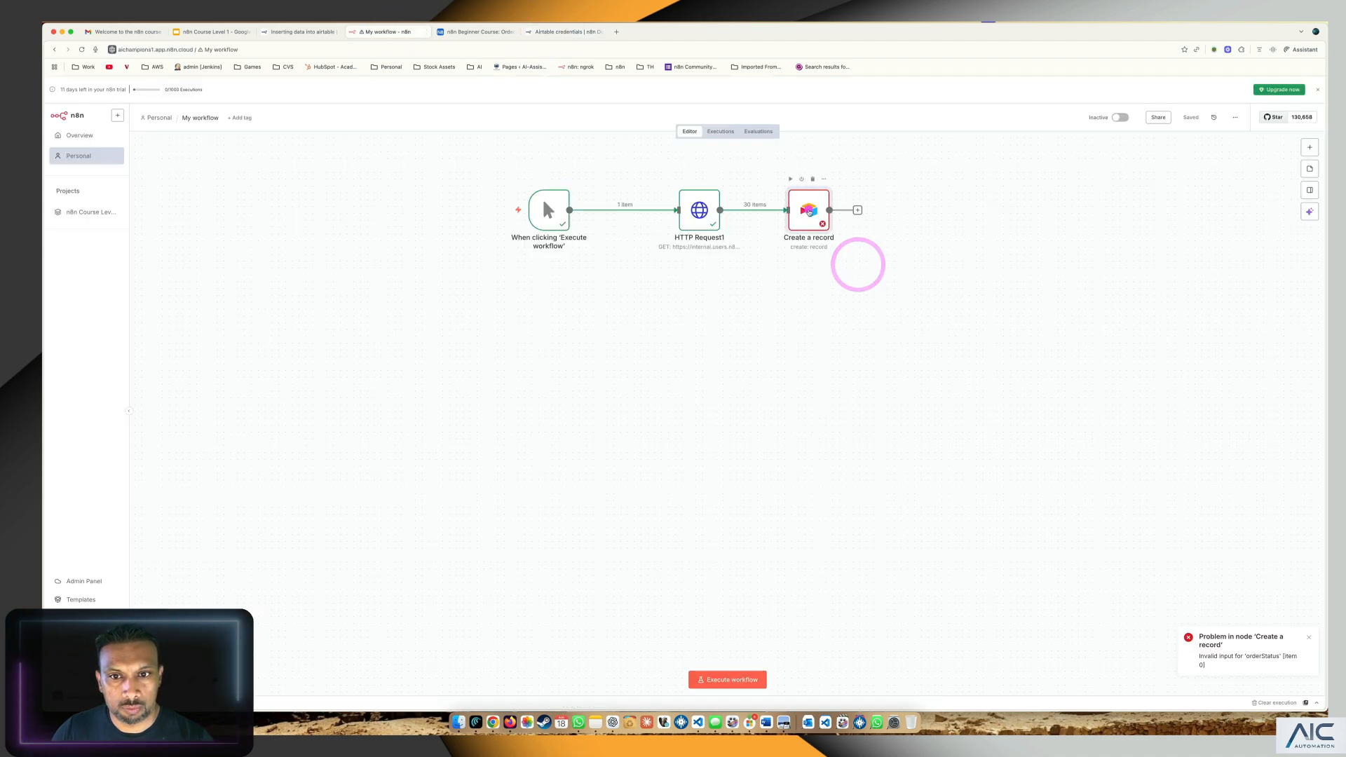
double_click(810, 212)
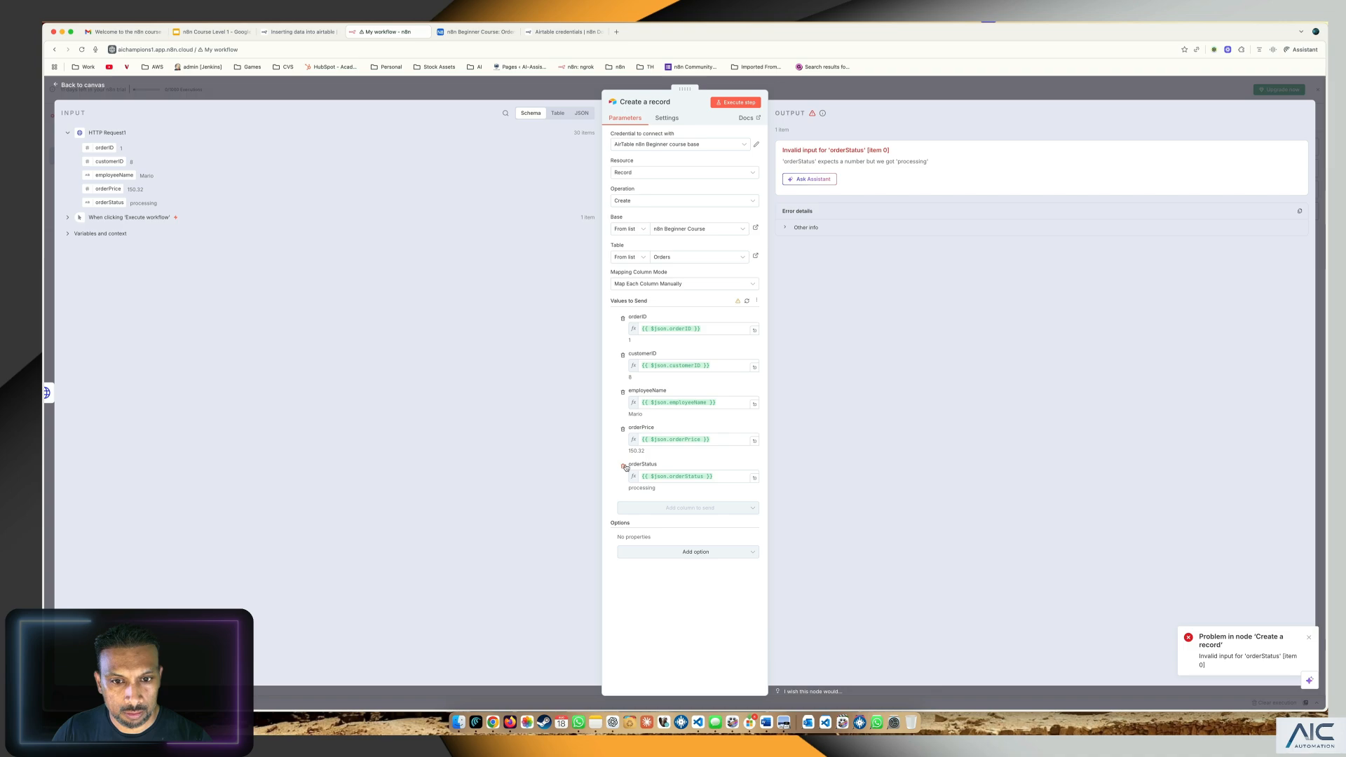
left_click(695, 288)
left_click(695, 288)
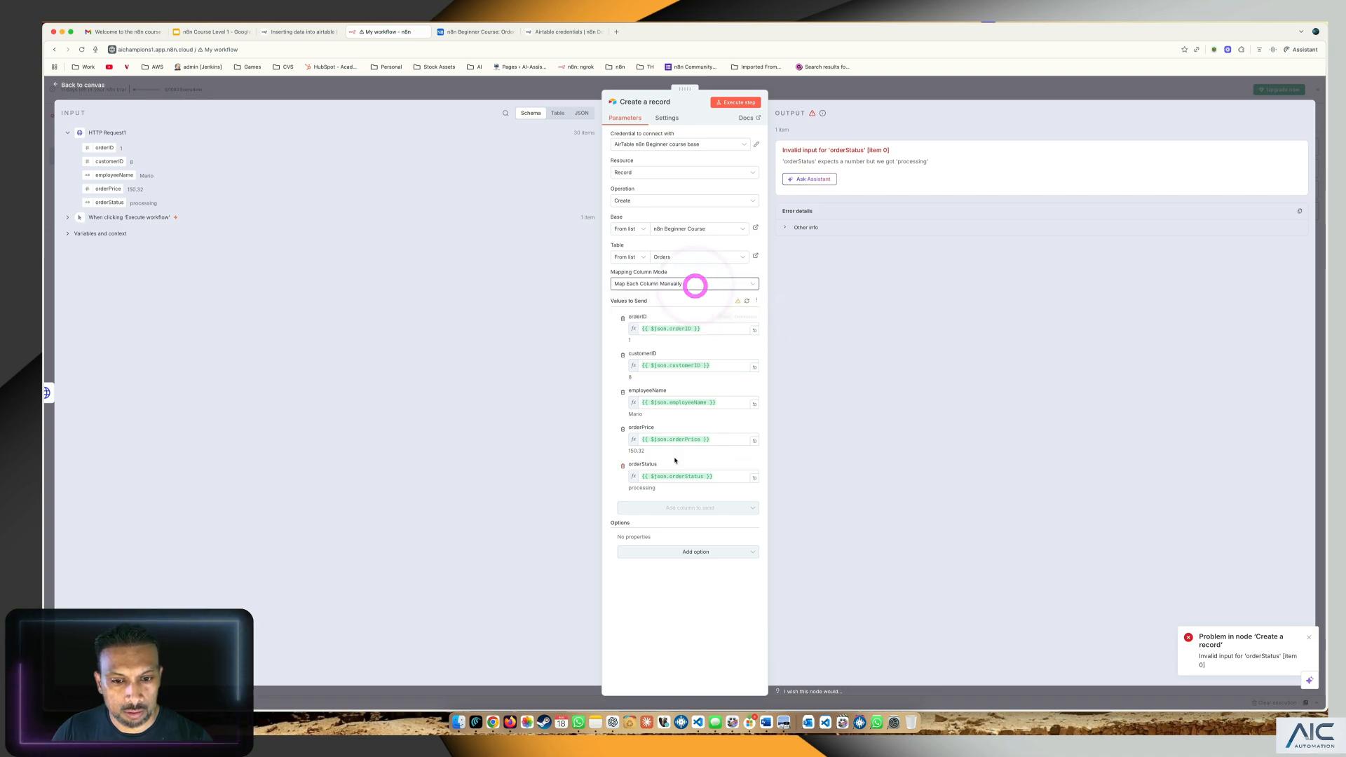
left_click(681, 578)
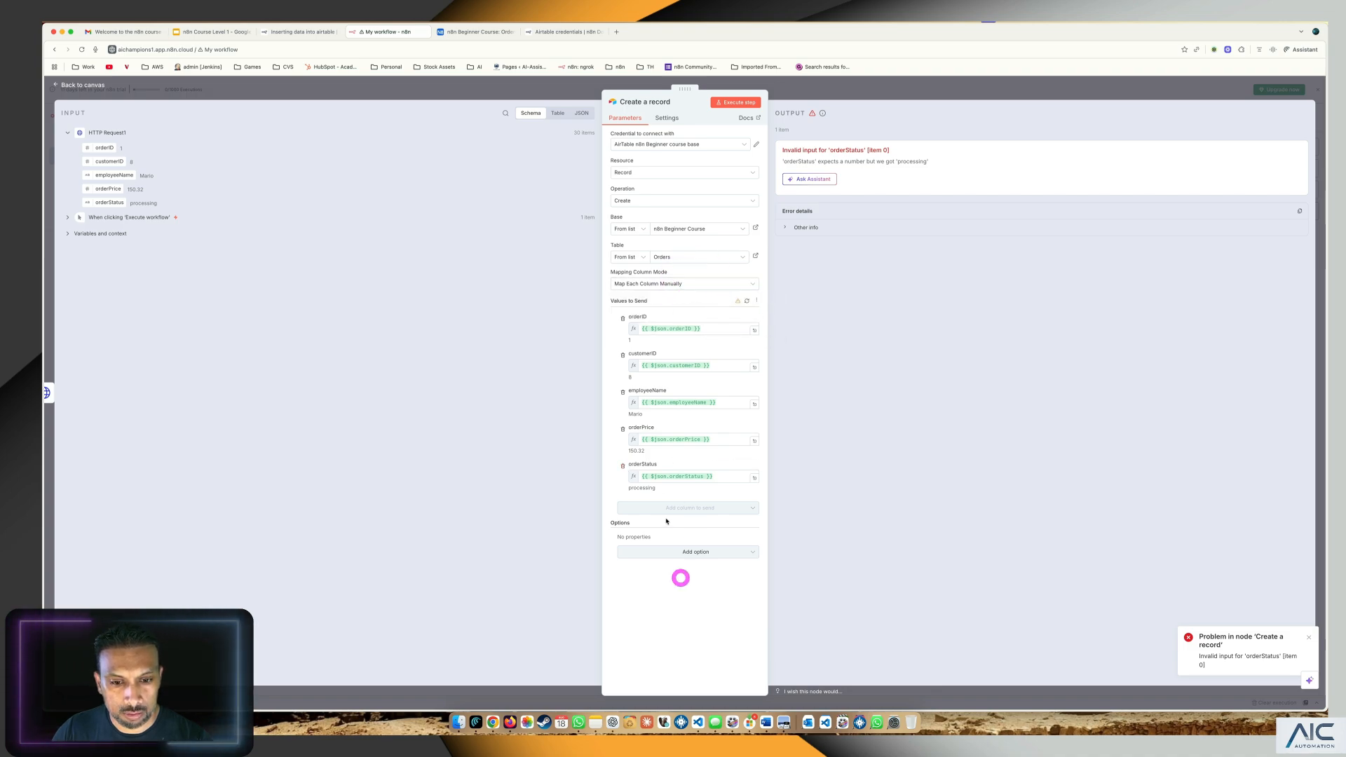
left_click(736, 102)
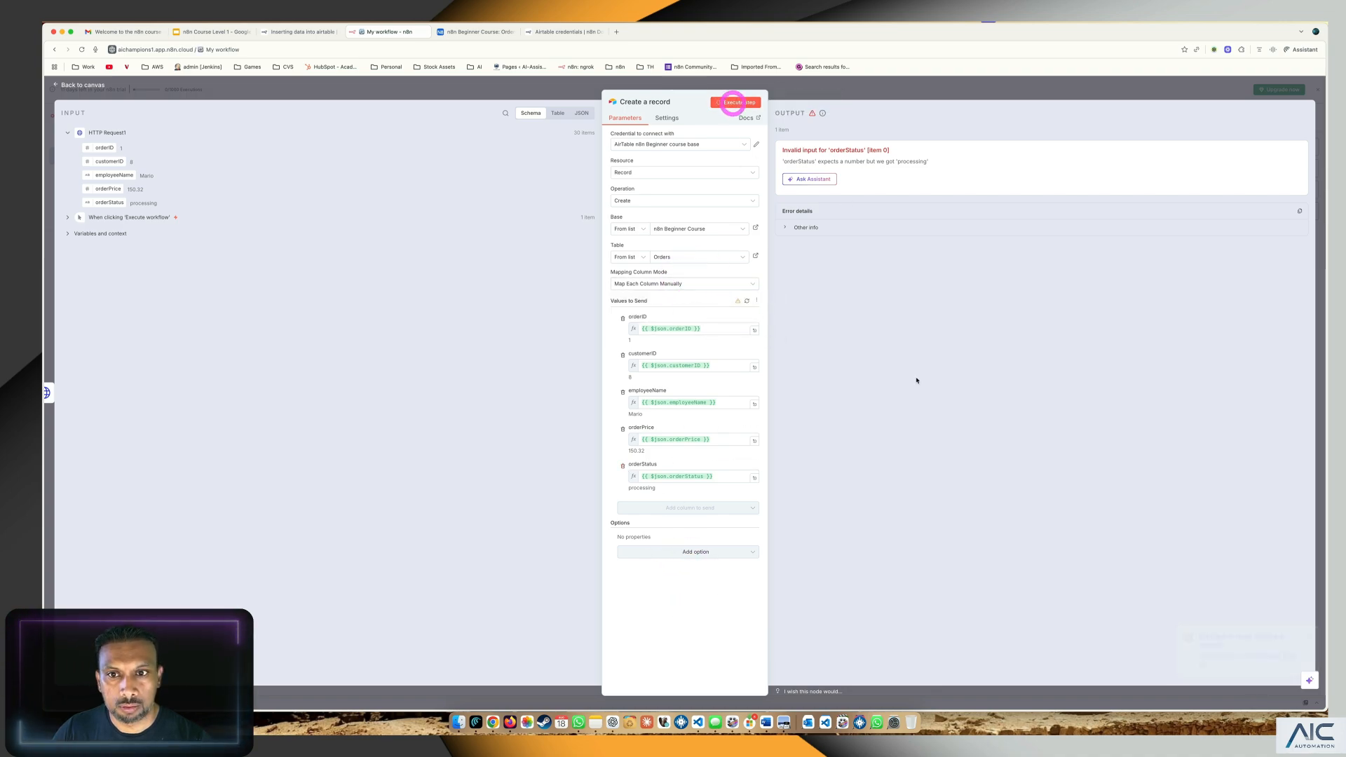
left_click(786, 230)
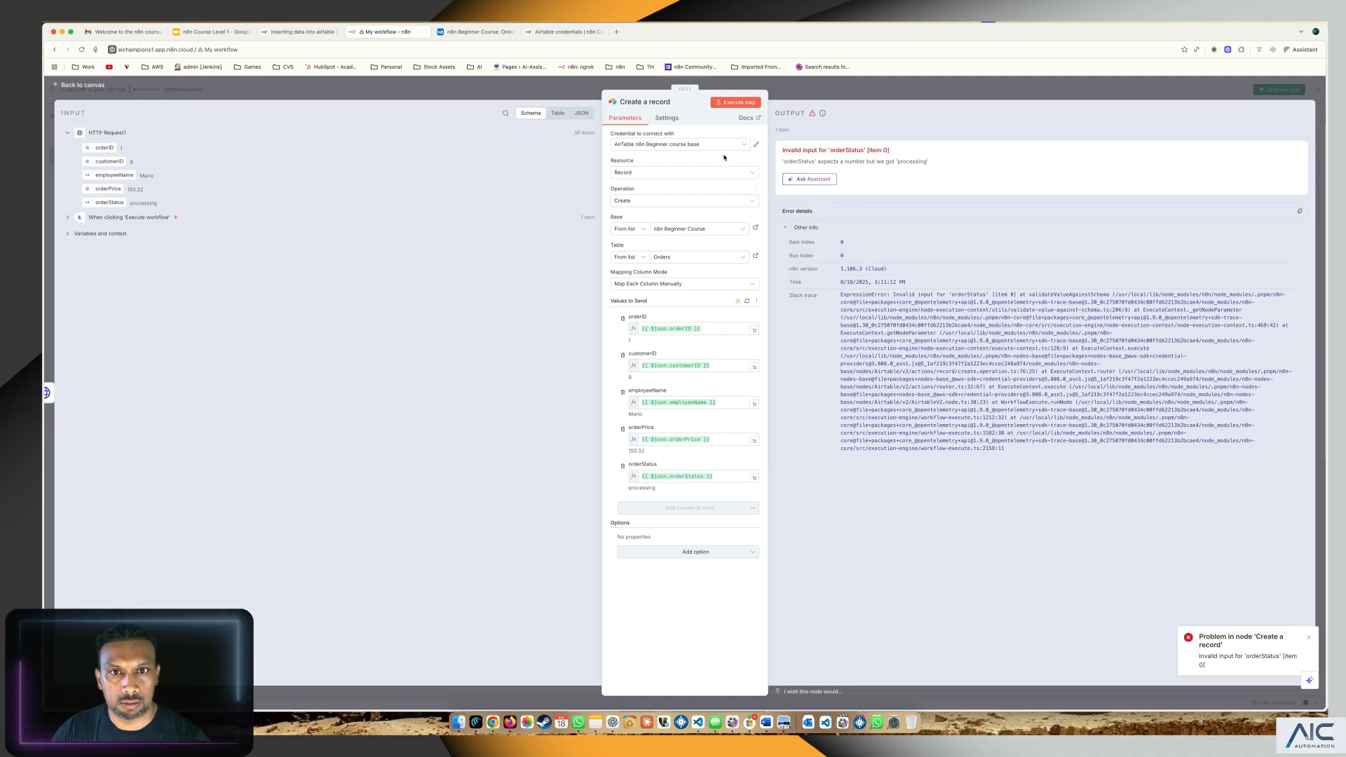
Return to the workflow canvas and delete the Create a record node
left_click(540, 33)
left_click(941, 474)
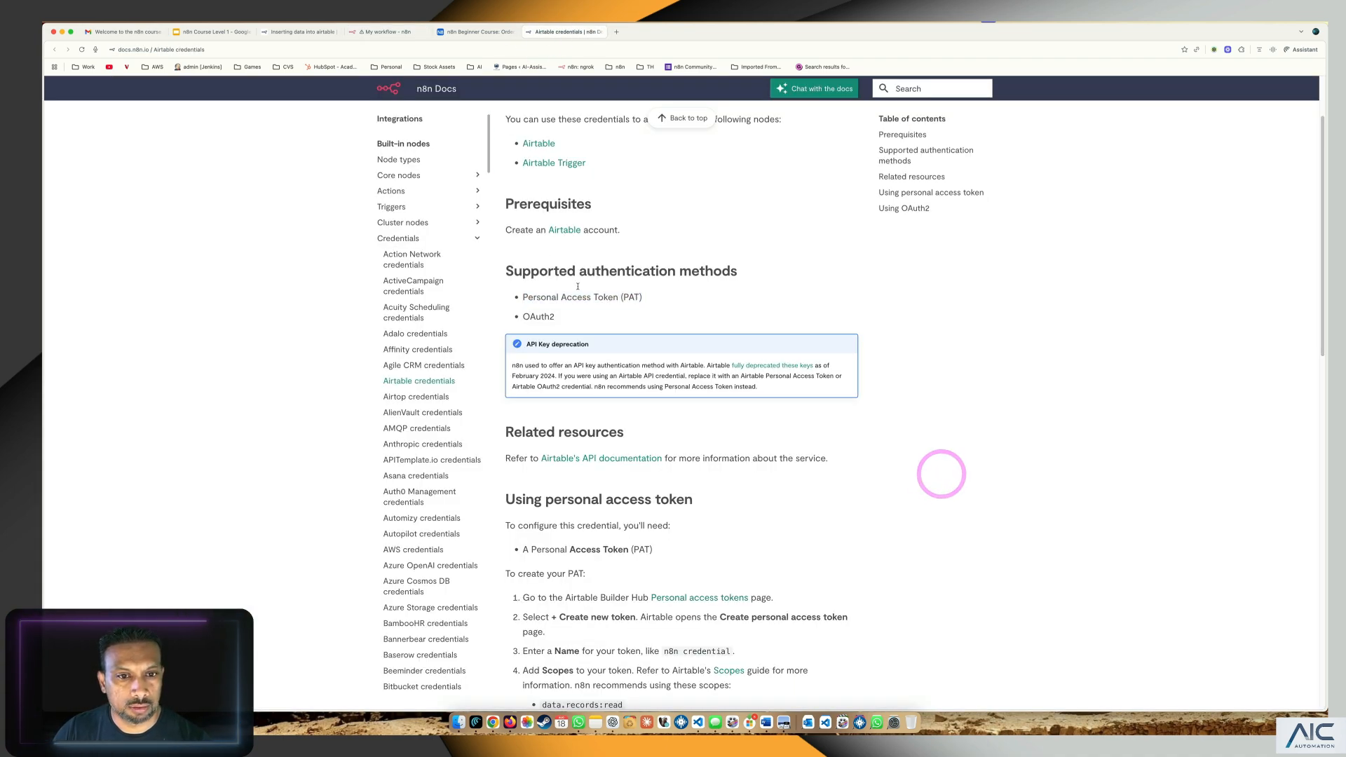
left_click(474, 32)
left_click(372, 32)
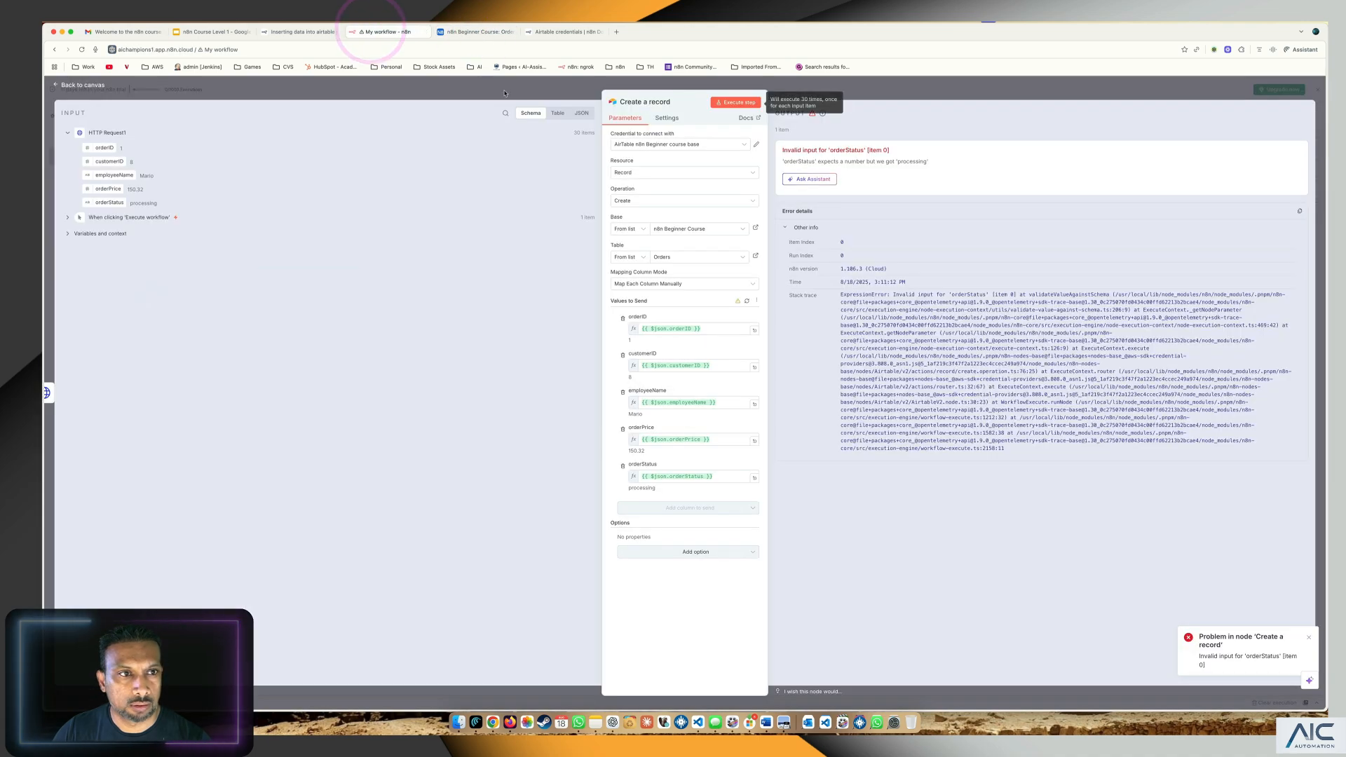
left_click(73, 84)
left_click(995, 263)
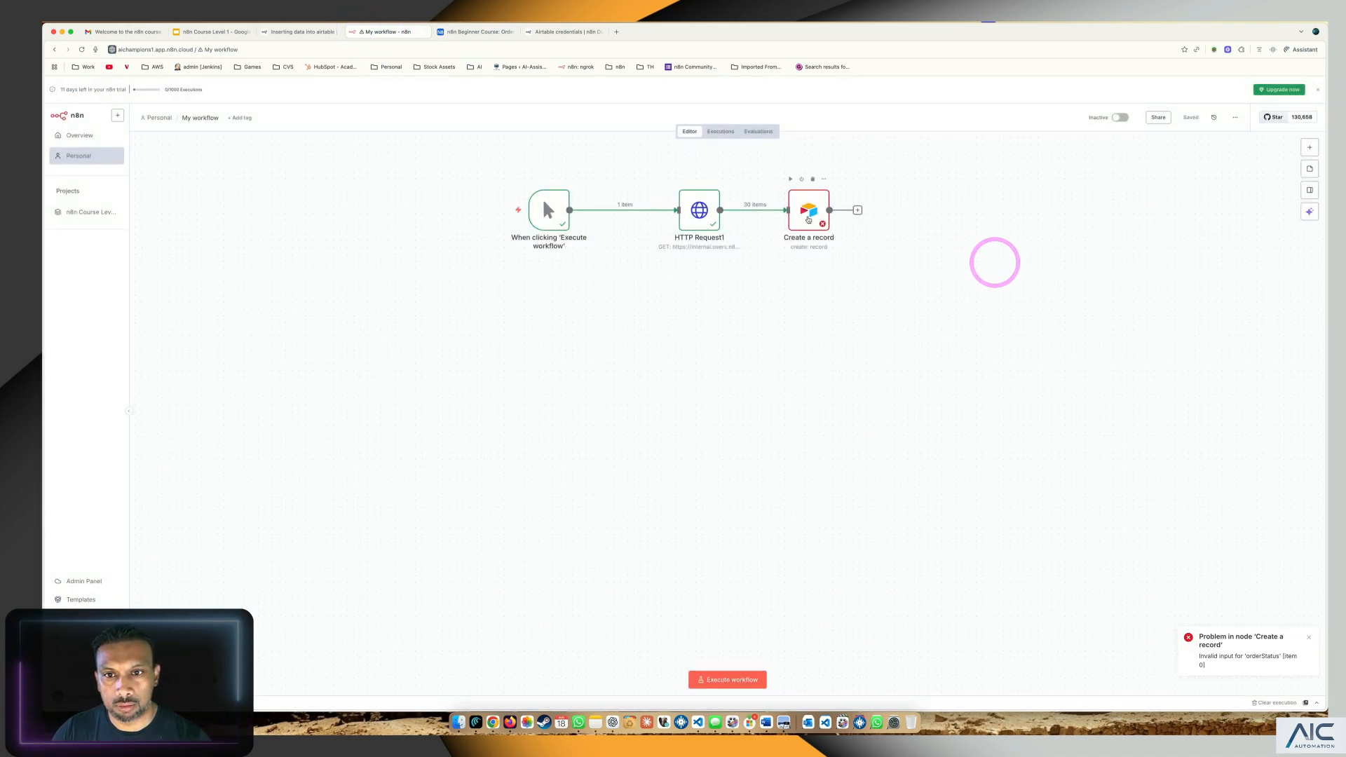
left_click(808, 211)
left_click(813, 179)
left_click(913, 198)
Add a new Airtable node with the Create a record action after the HTTP Request1 node
left_click(763, 210)
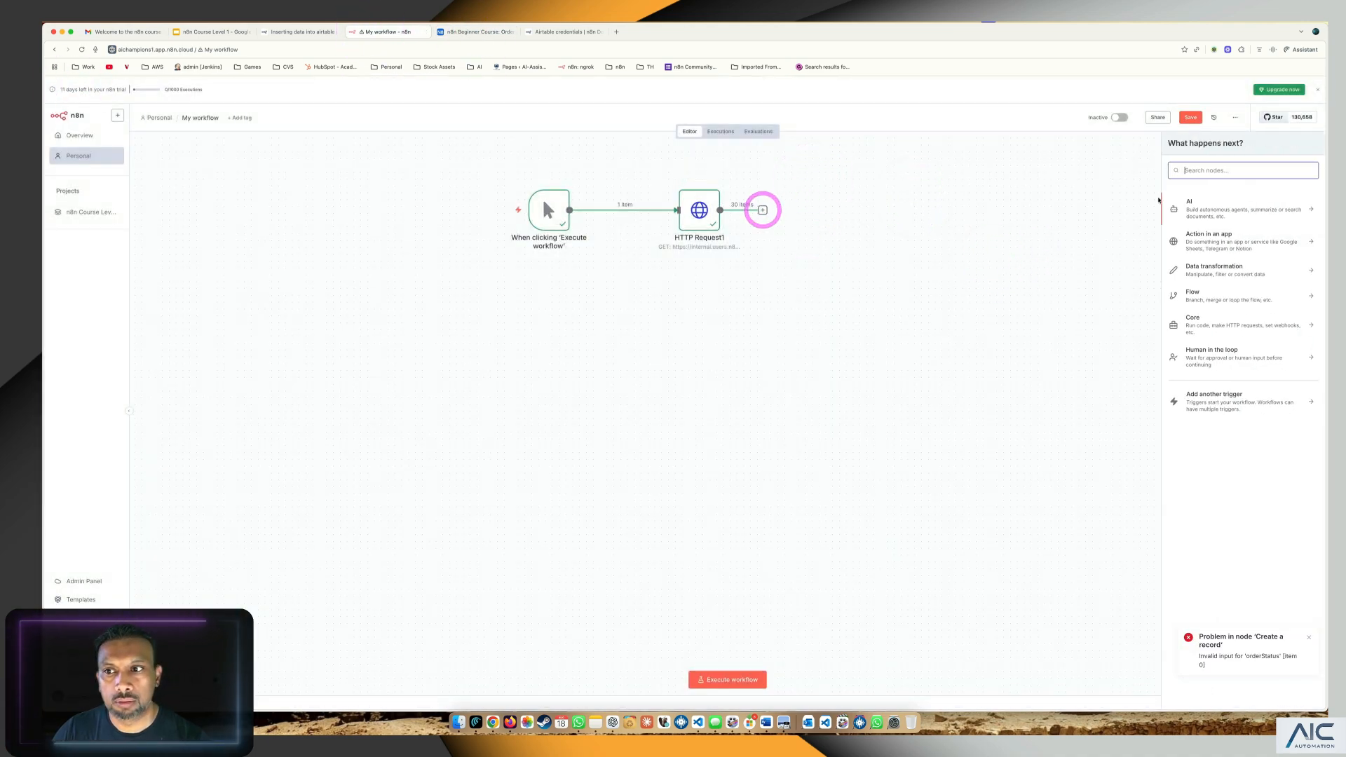
type("ai")
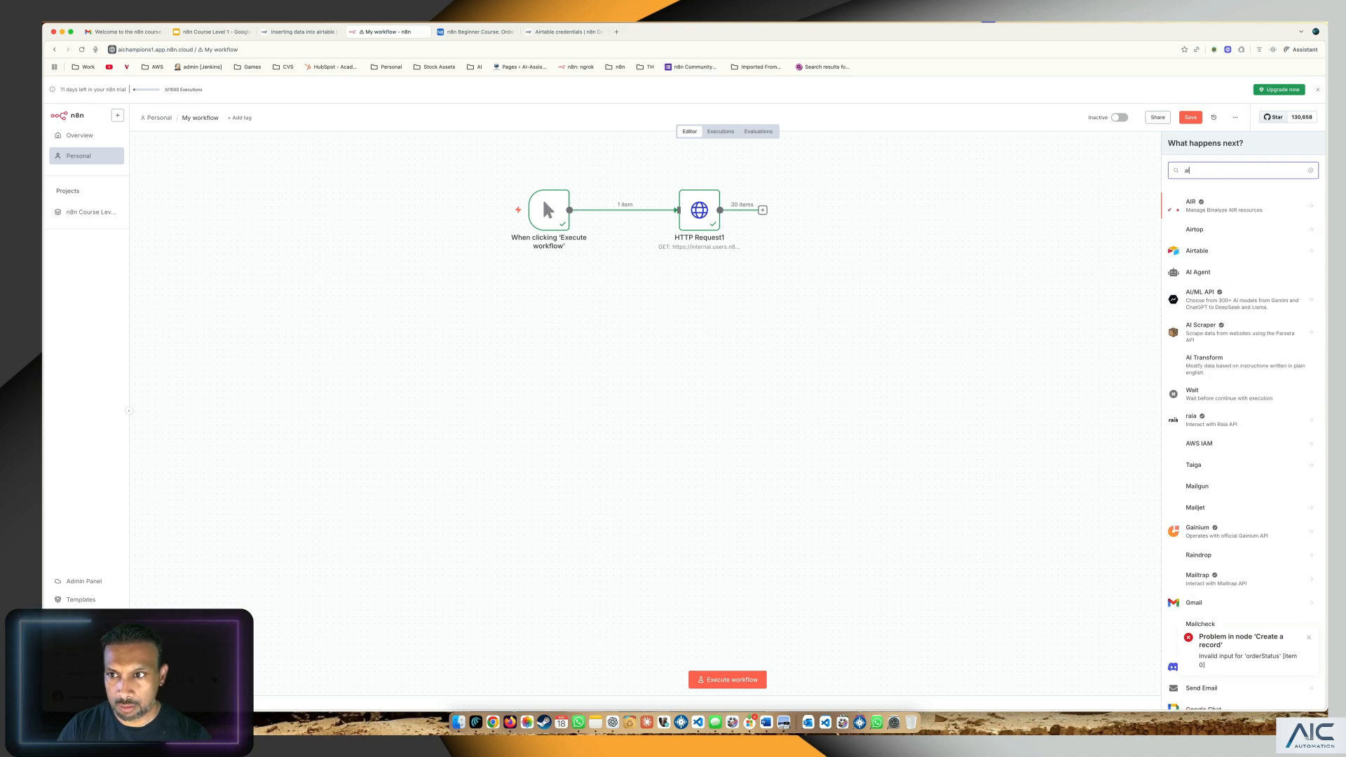
type("rta")
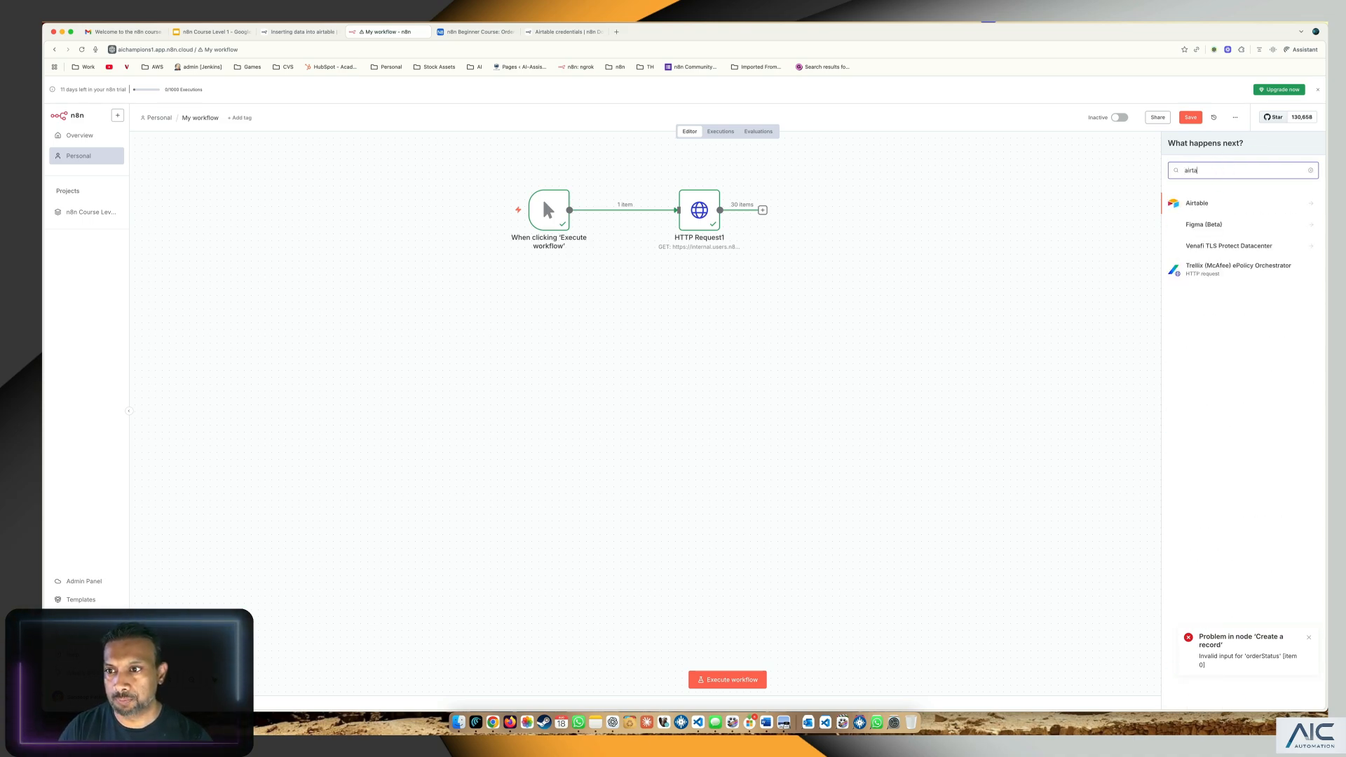
key("Return")
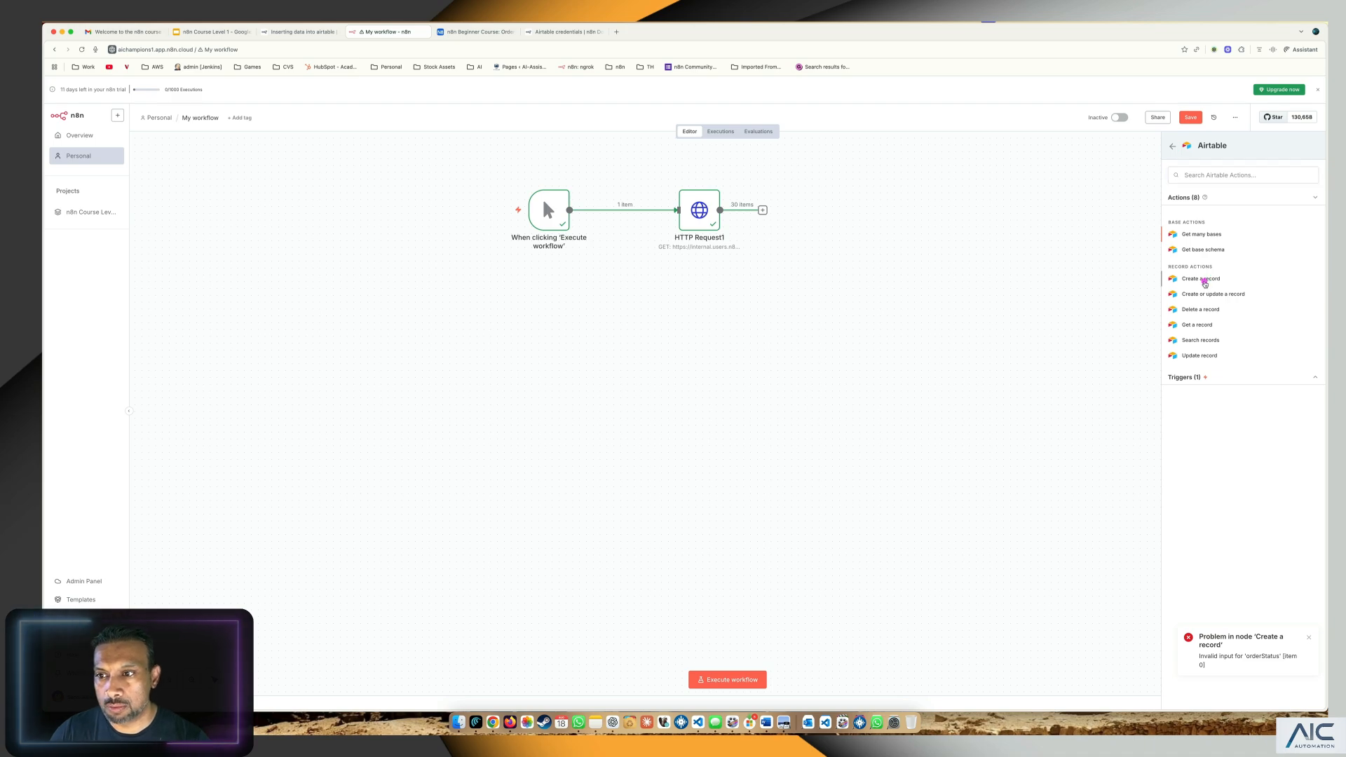
left_click(1204, 280)
Keep the AirTable n8n Beginner course base credential, choose n8n Beginner Course as the base and open the listed Orders table in Airtable
left_click(667, 173)
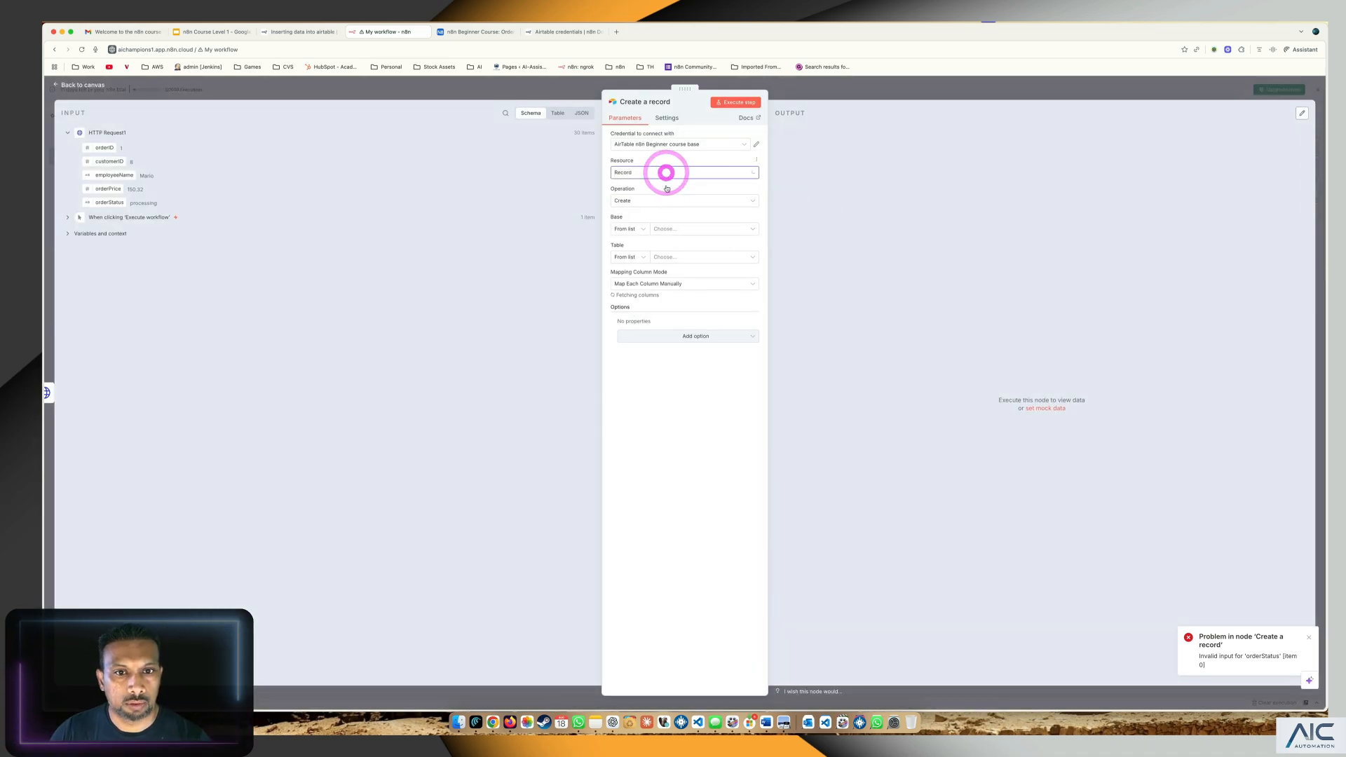
left_click(710, 145)
left_click(685, 164)
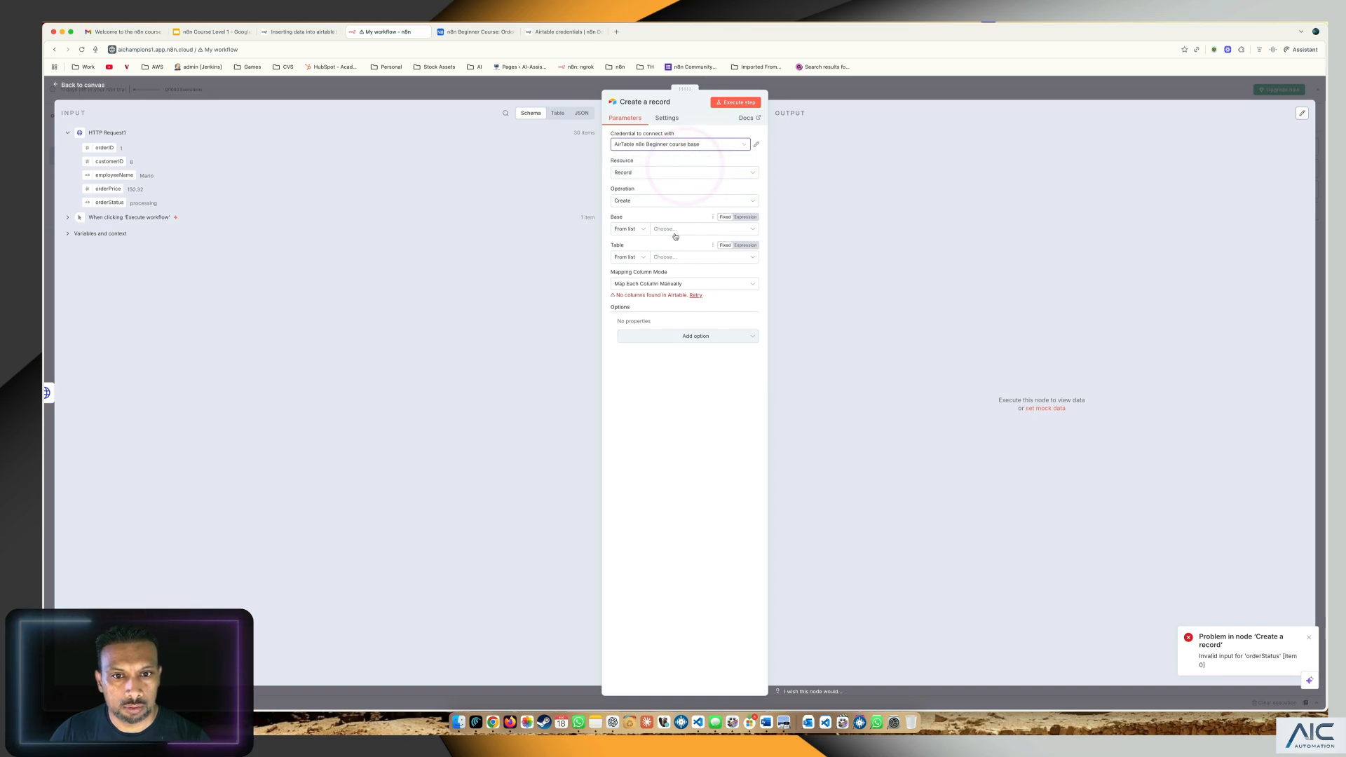
left_click(674, 230)
left_click(641, 267)
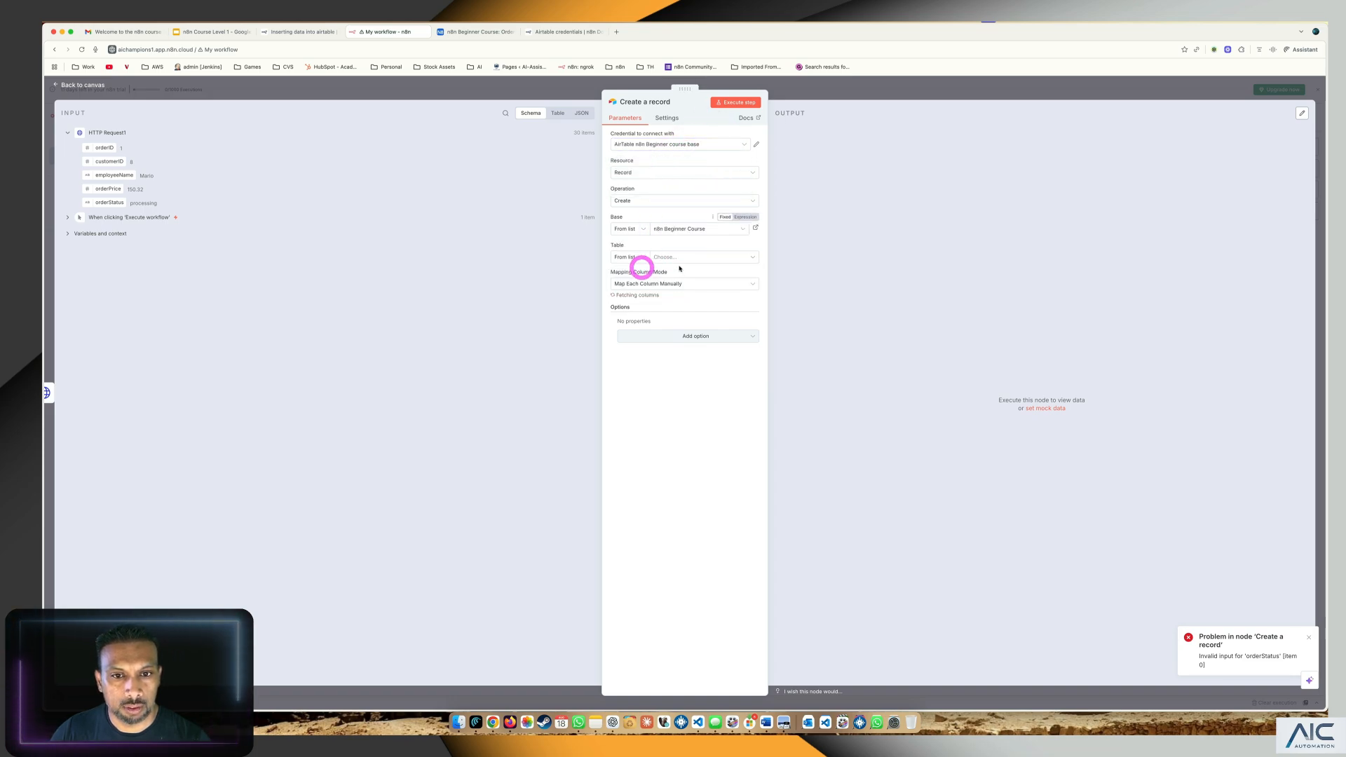
left_click(678, 258)
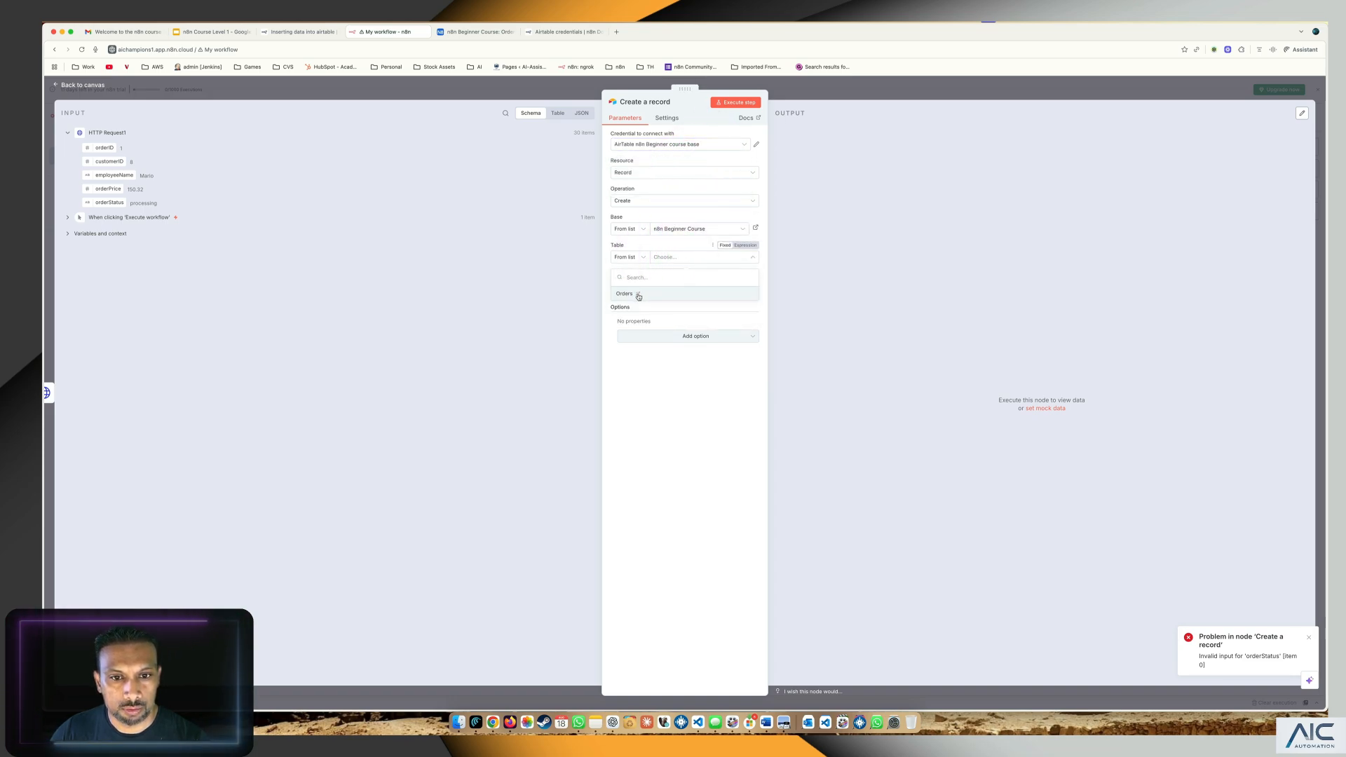
left_click(639, 294)
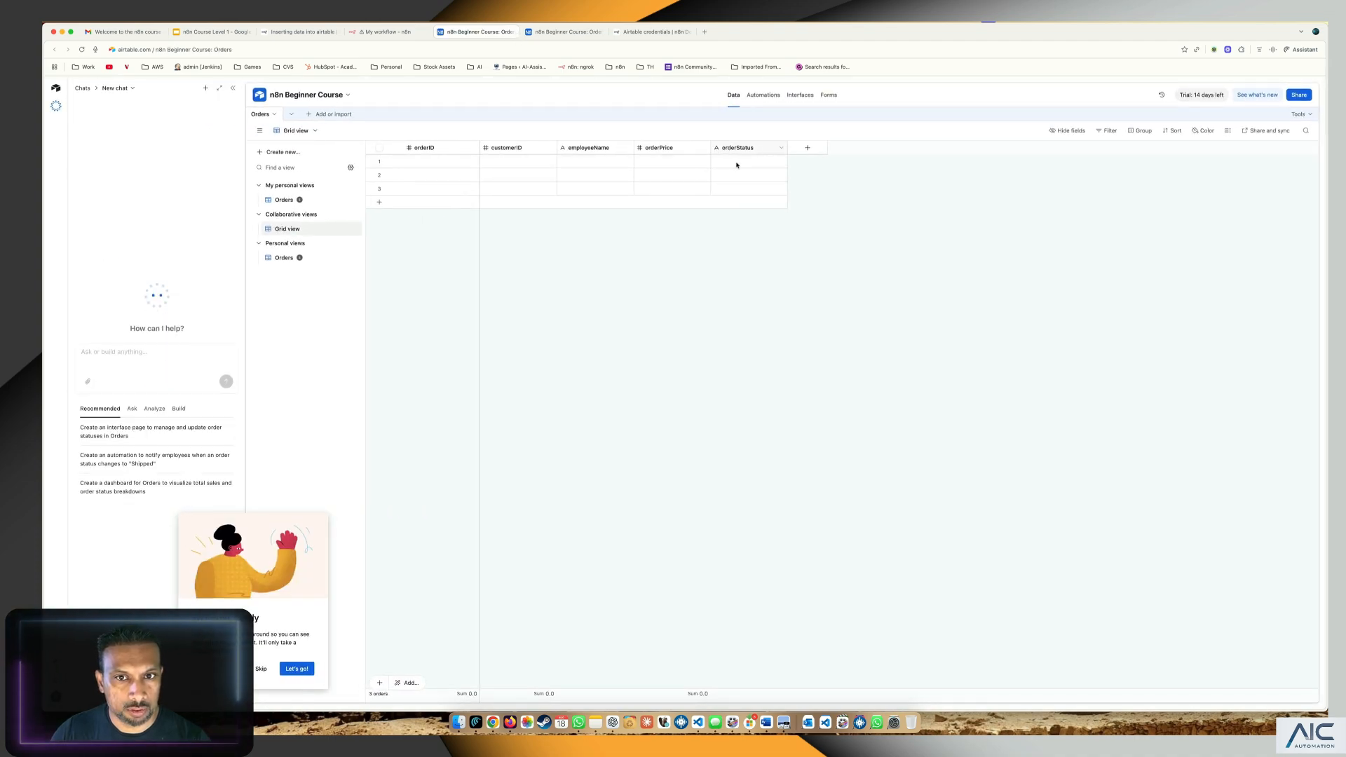
Return to the Create a record node in the n8n workflow and choose Orders as the table
left_click(600, 32)
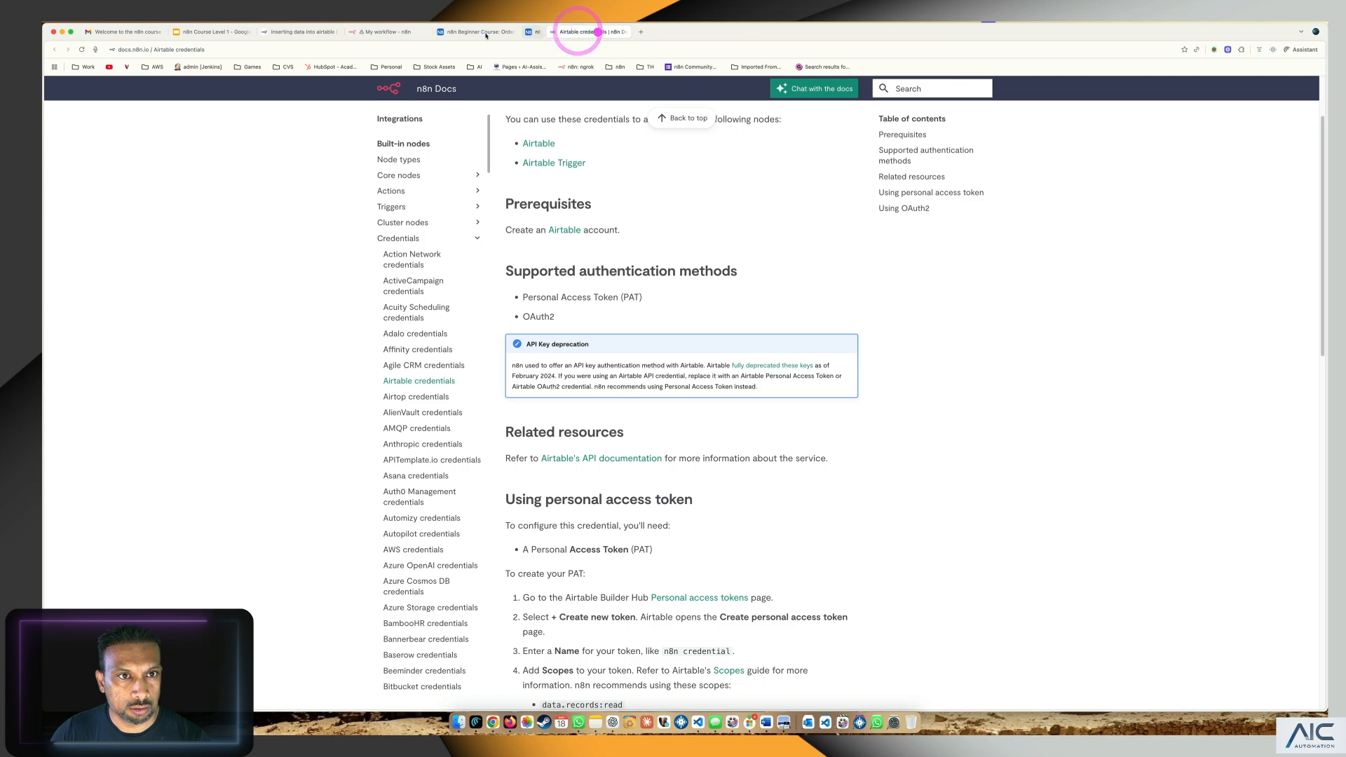
left_click(407, 31)
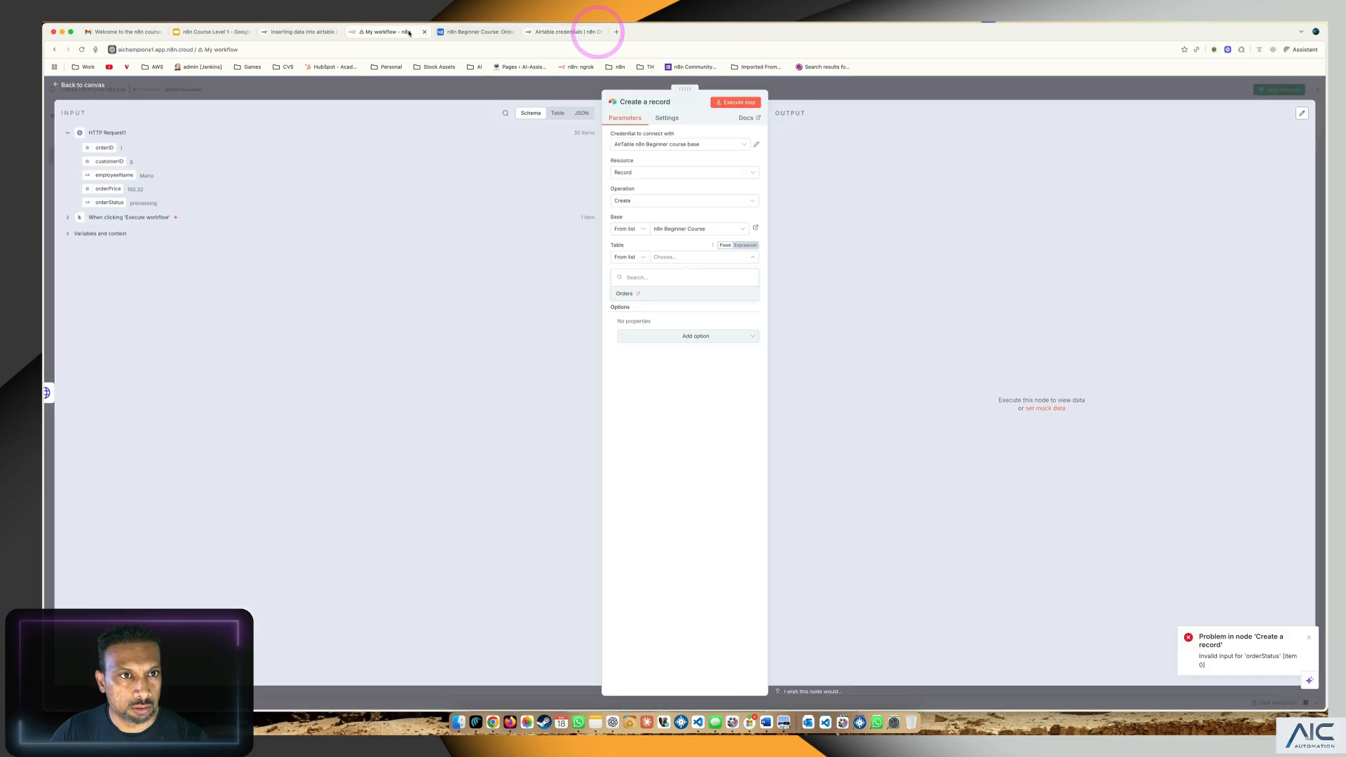
left_click(615, 294)
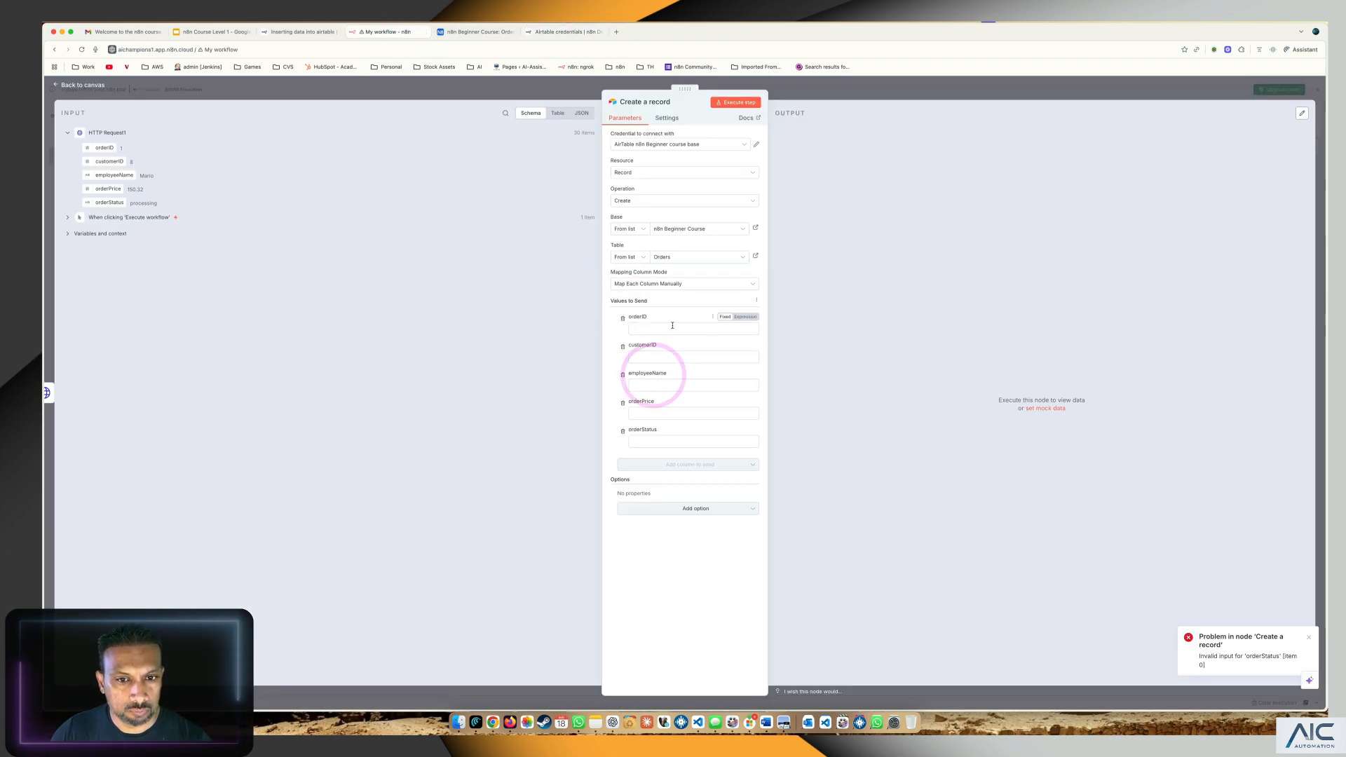
Map orderID, customerID, employeeName, orderPrice and orderStatus from the HTTP Request1 output to the matching Airtable columns
left_click_drag(108, 149, 654, 336)
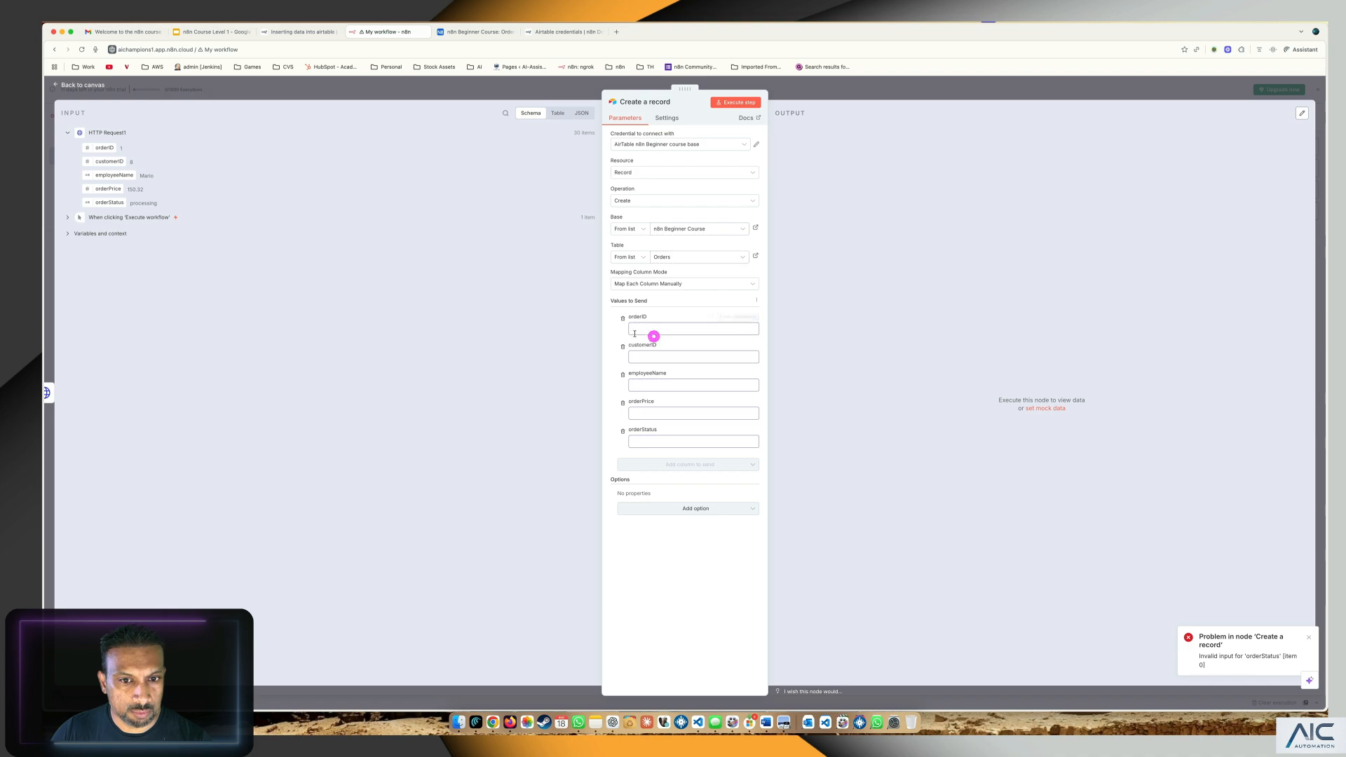
left_click_drag(97, 149, 694, 328)
left_click_drag(123, 162, 688, 365)
left_click_drag(99, 175, 688, 438)
left_click_drag(98, 204, 667, 471)
Execute the Create a record node and check the inserted orders in the Airtable Orders table
left_click(737, 103)
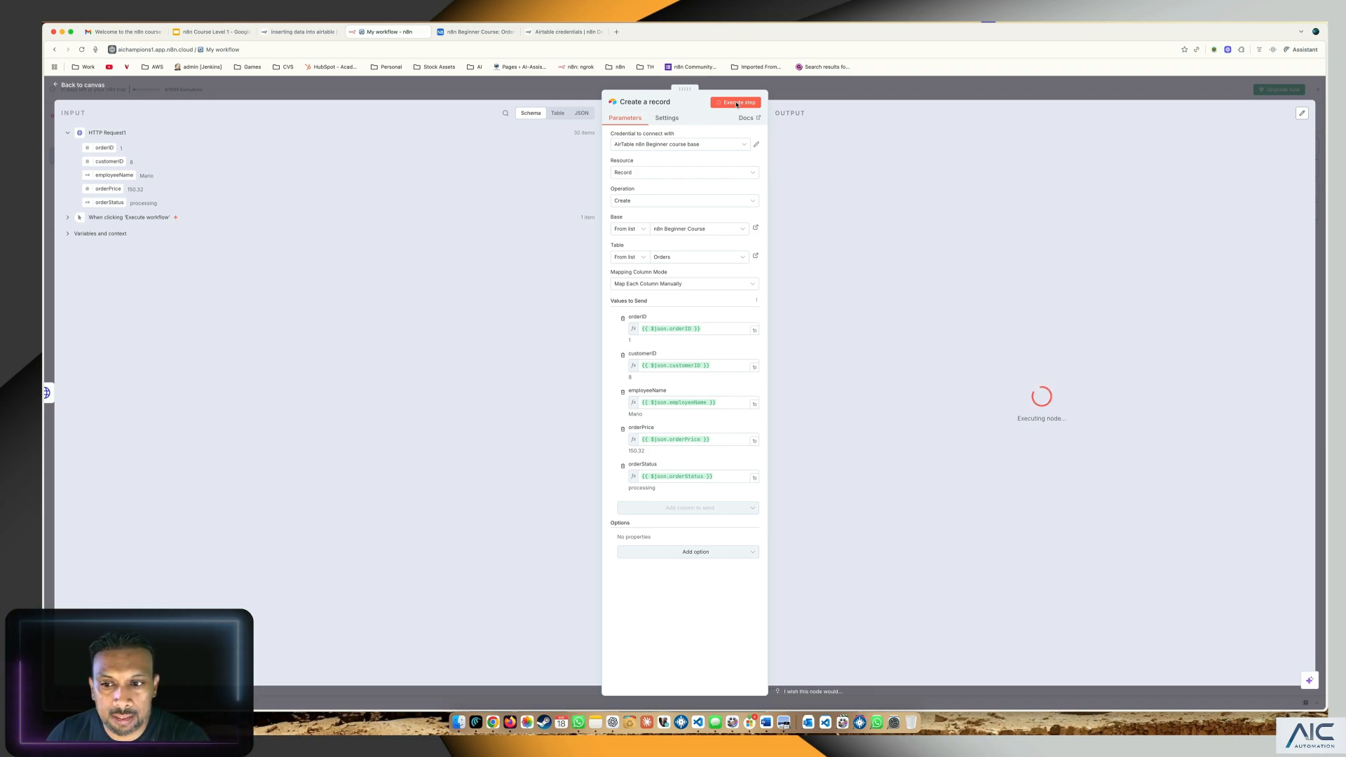
left_click(475, 32)
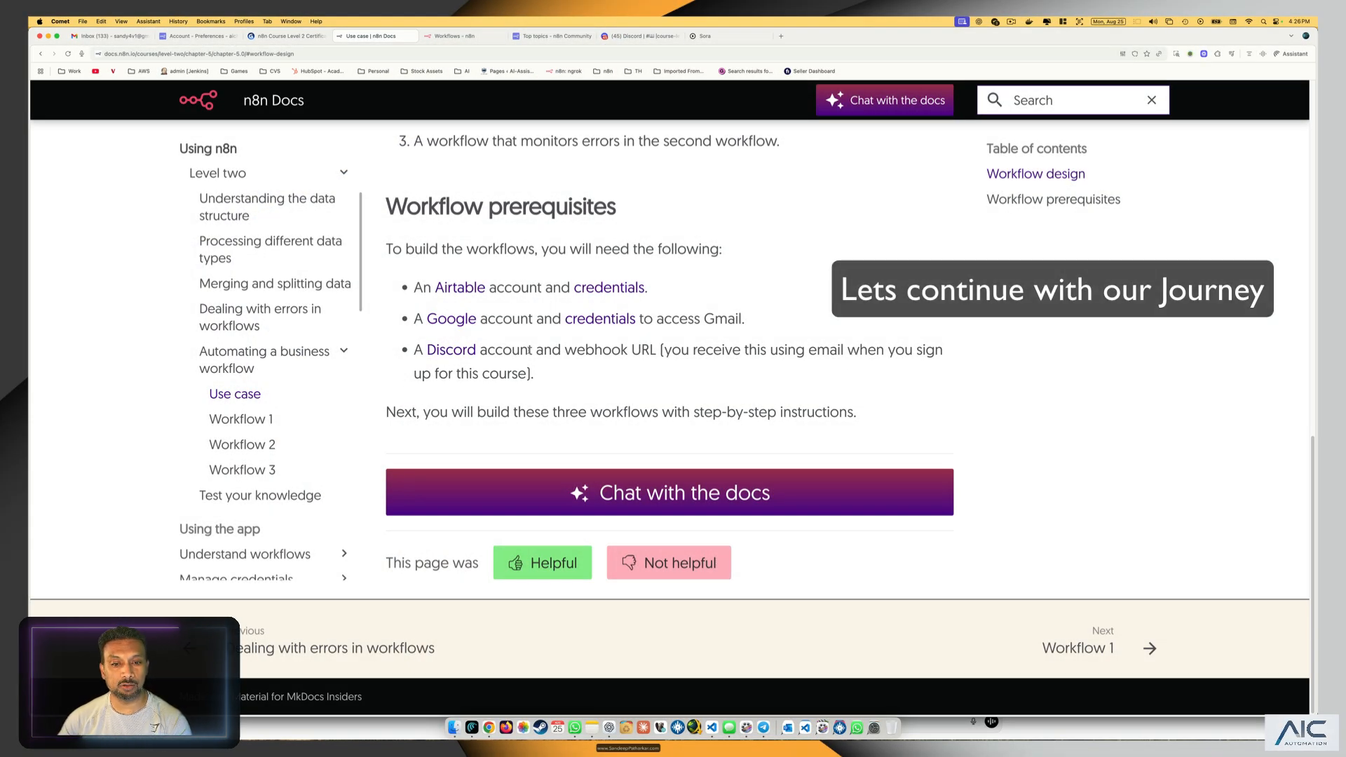
Open the "Welcome to the n8n course level 2" email in Gmail and highlight its Discord URL
left_click(580, 354)
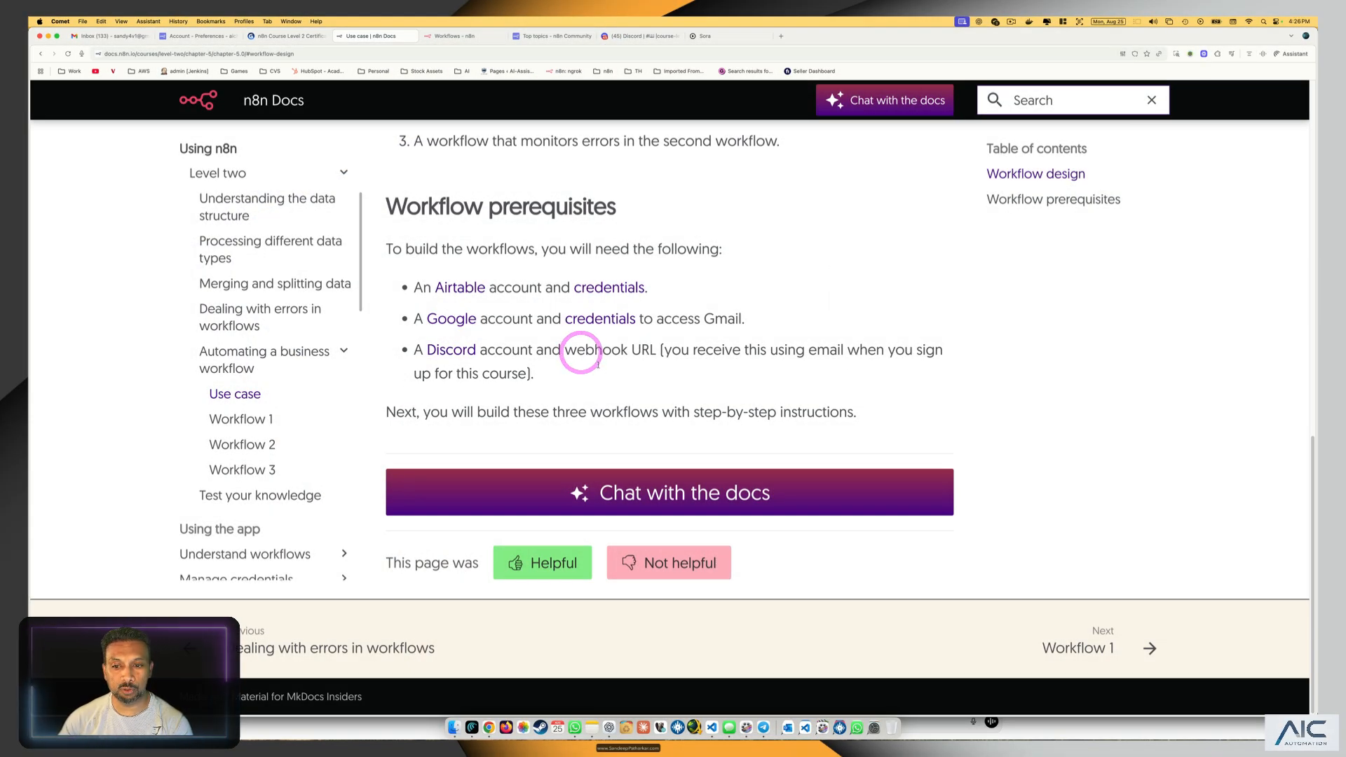
left_click(101, 35)
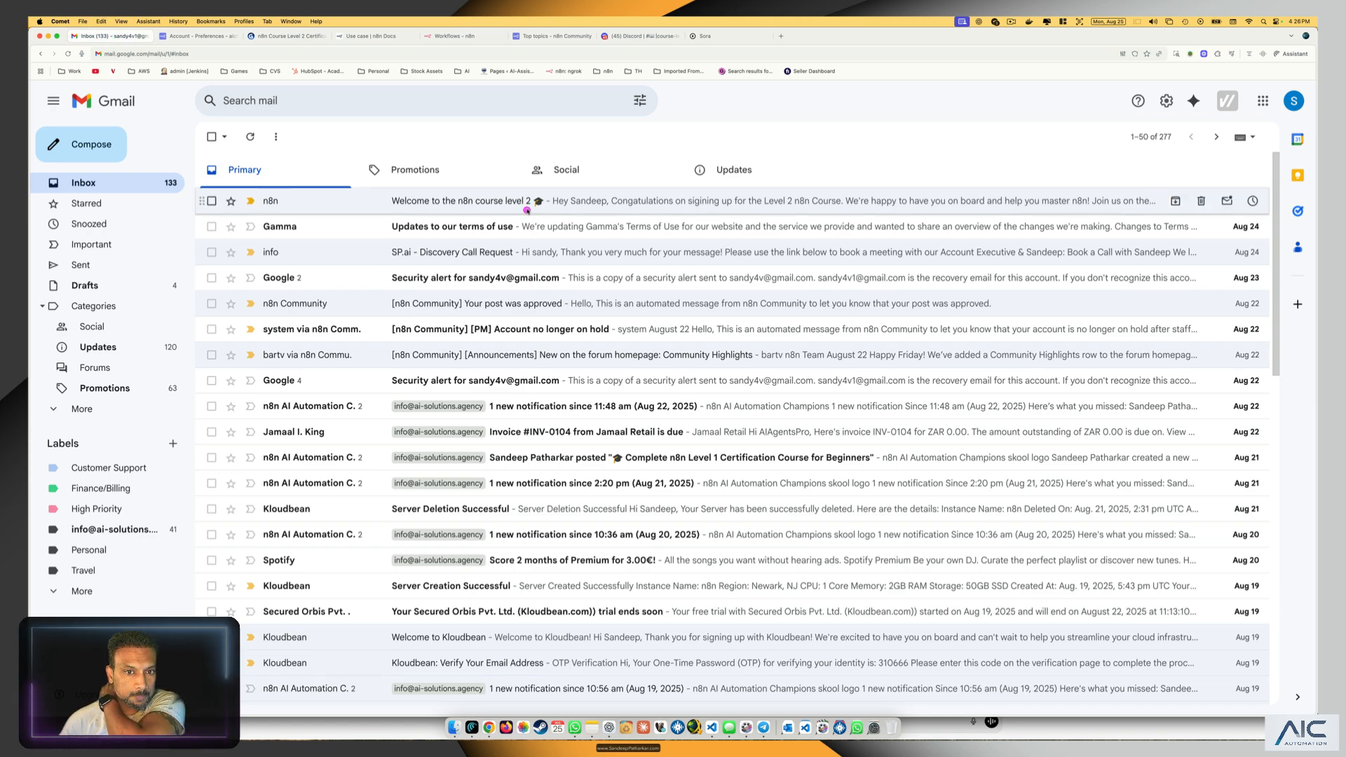
left_click(527, 207)
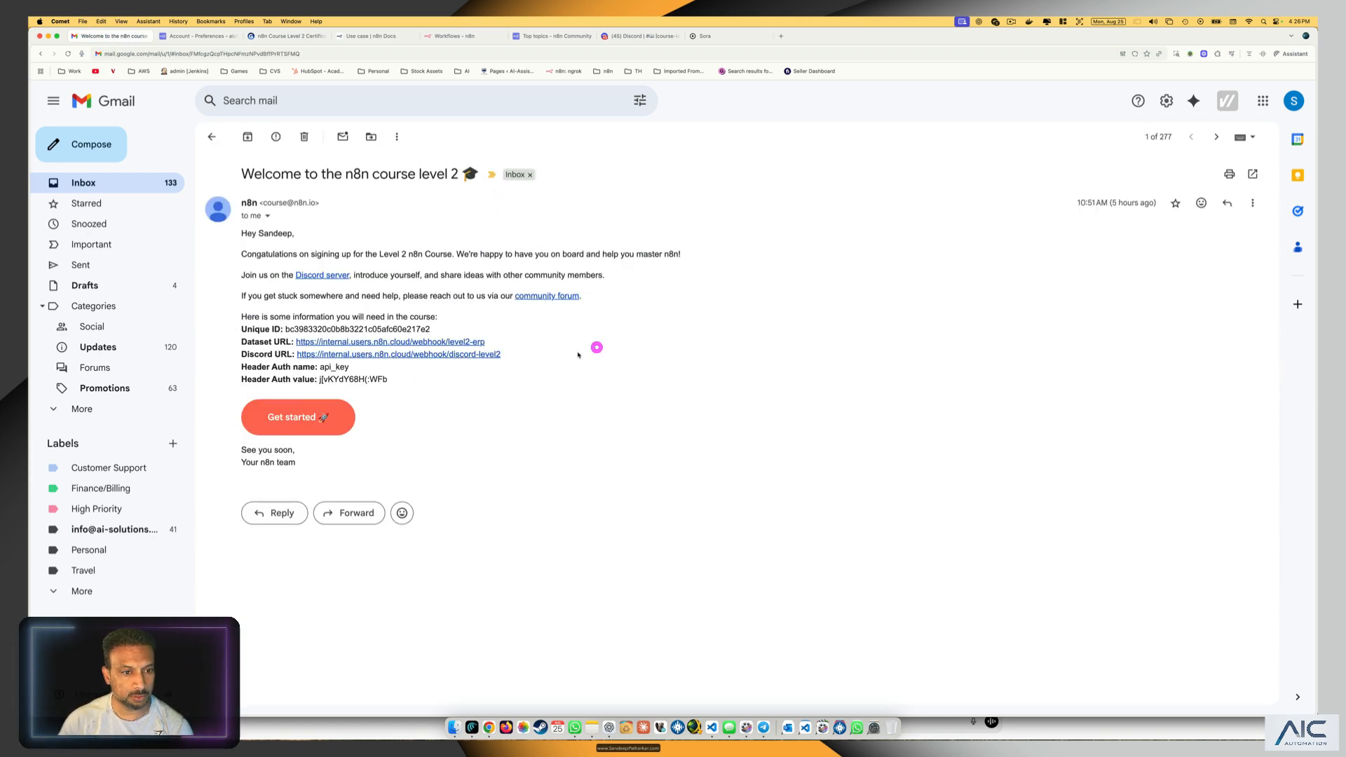
left_click_drag(519, 361, 295, 354)
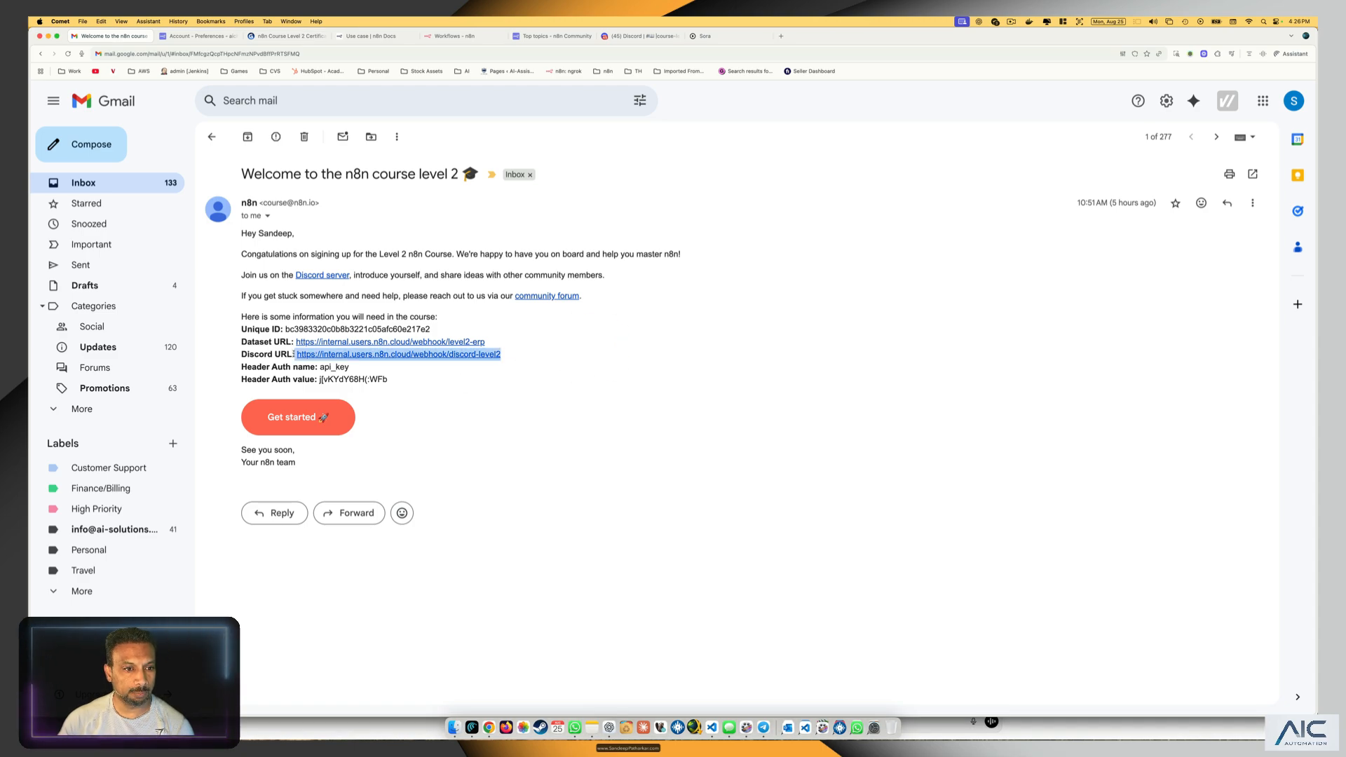
View the course-level-2 channel in Discord and the n8n community's top topics, and close the Sora page
left_click(644, 29)
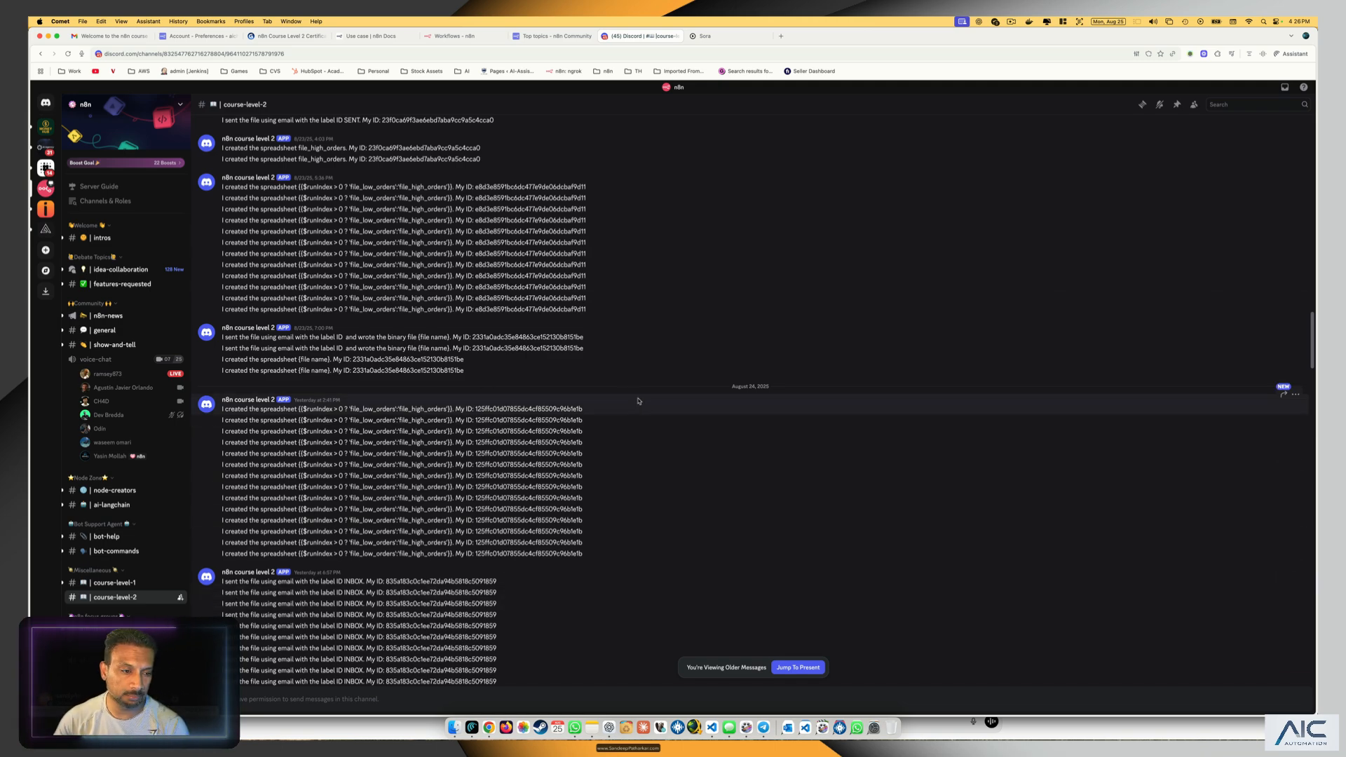
left_click(561, 38)
left_click(711, 33)
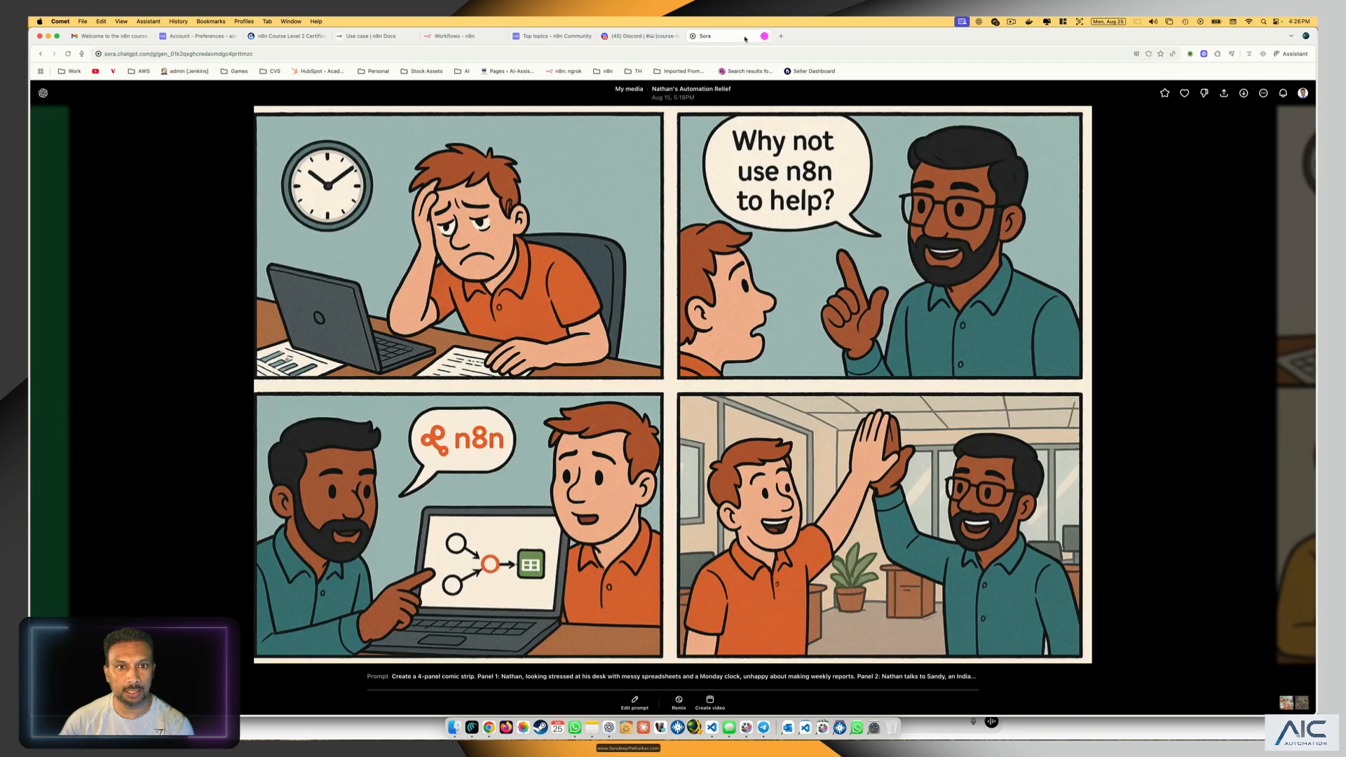
left_click(763, 36)
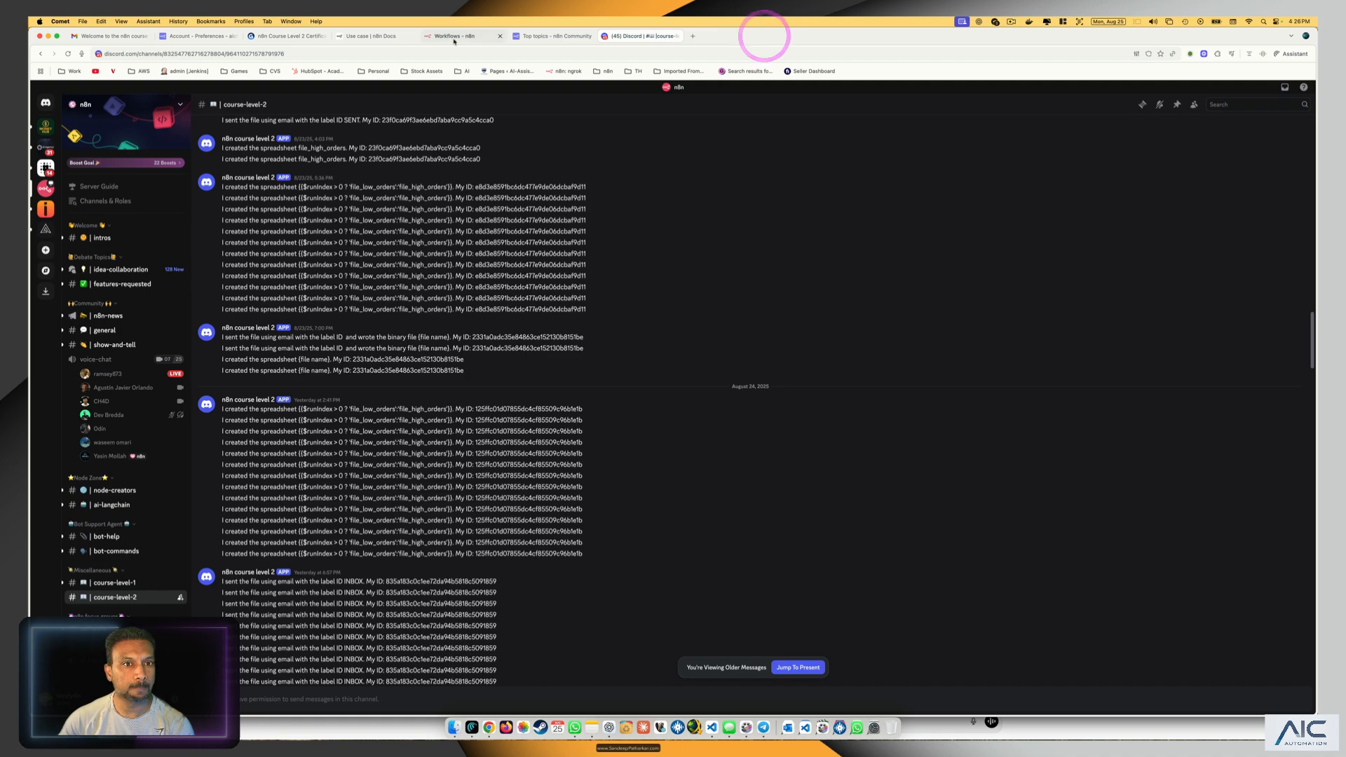
left_click(451, 35)
left_click(538, 36)
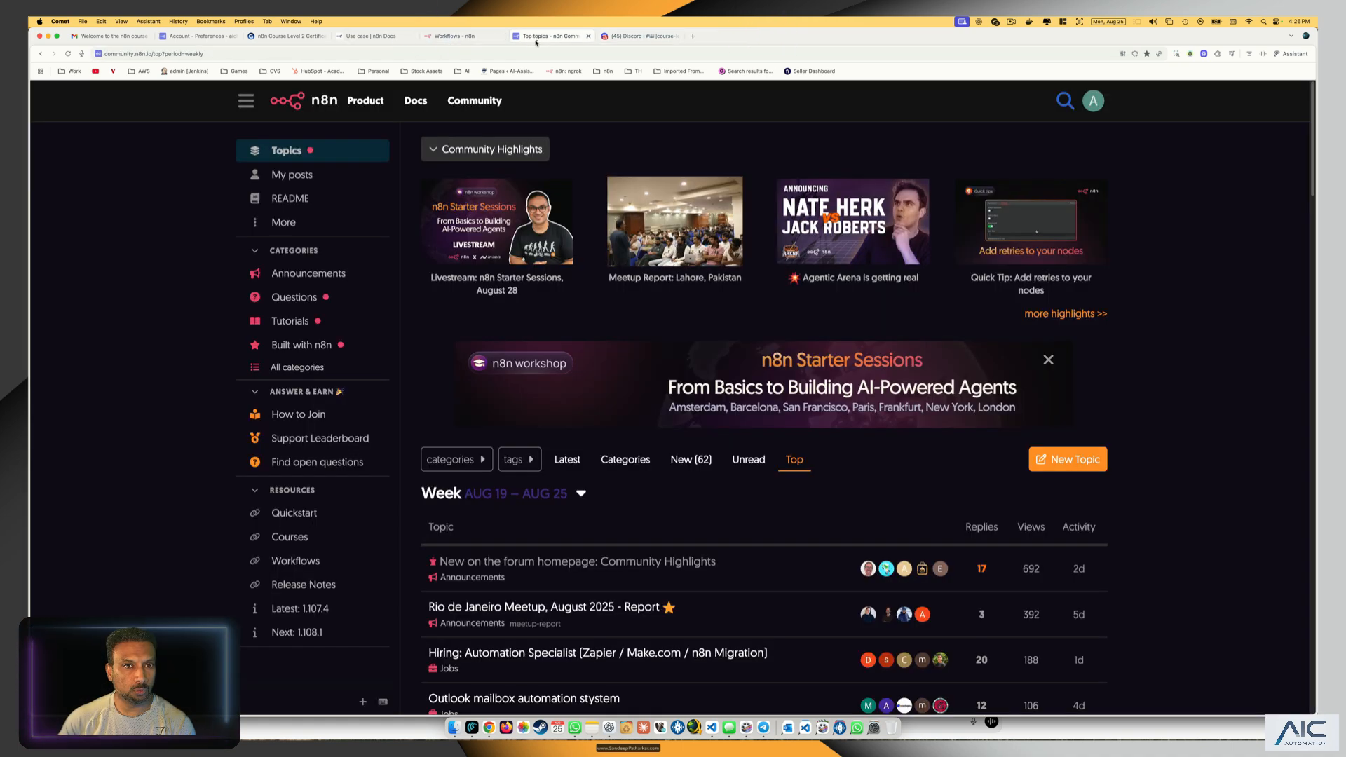
Return to the n8n Docs course and look through the Workflow 1 and Workflow 2 pages, ending on Workflow 1
left_click(355, 36)
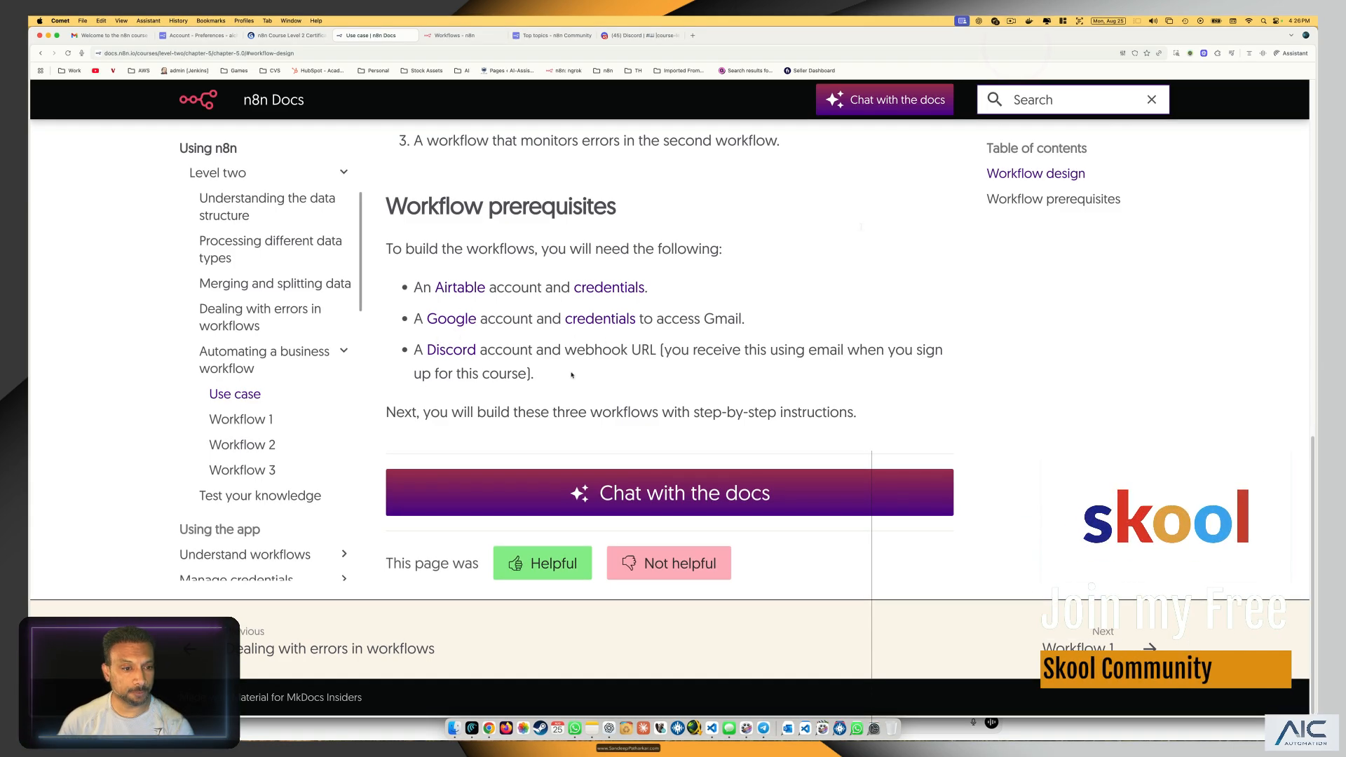
left_click(242, 418)
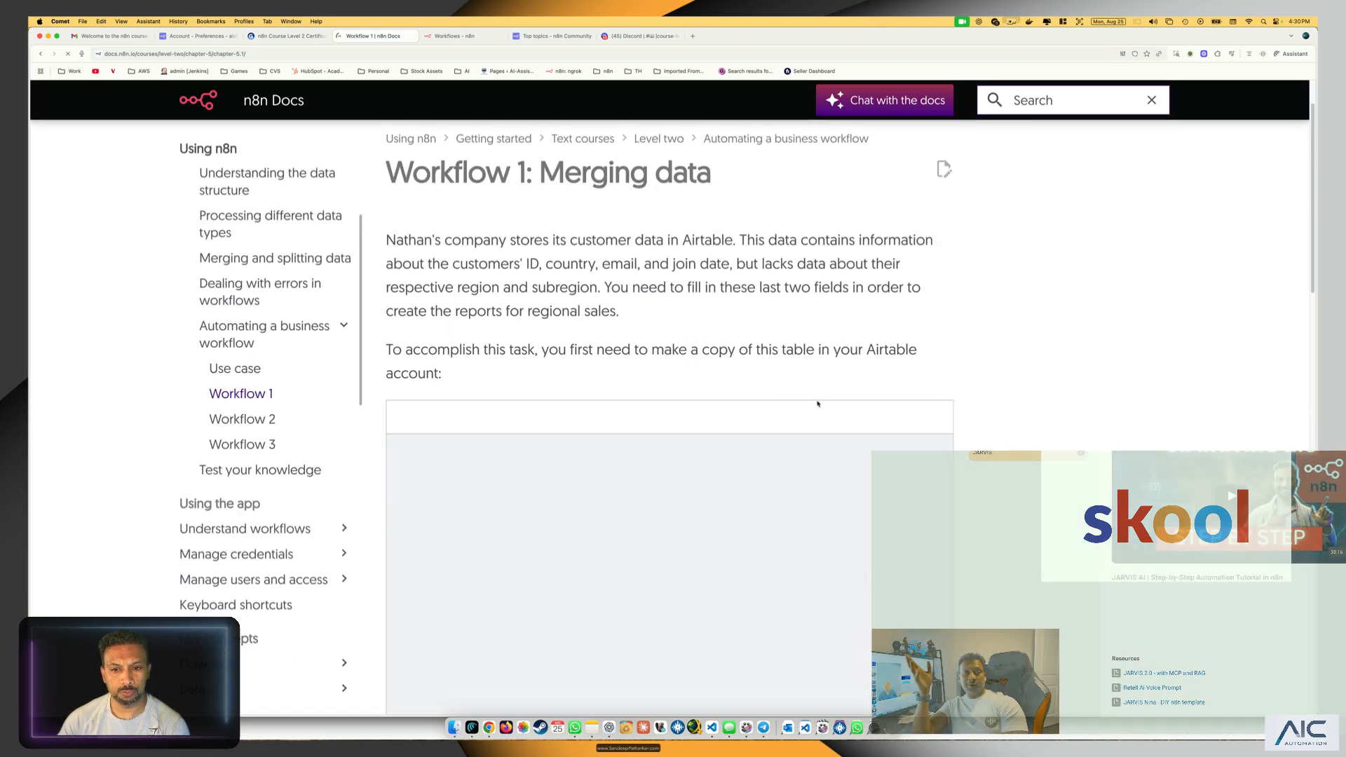
scroll(819, 401, "down", 4)
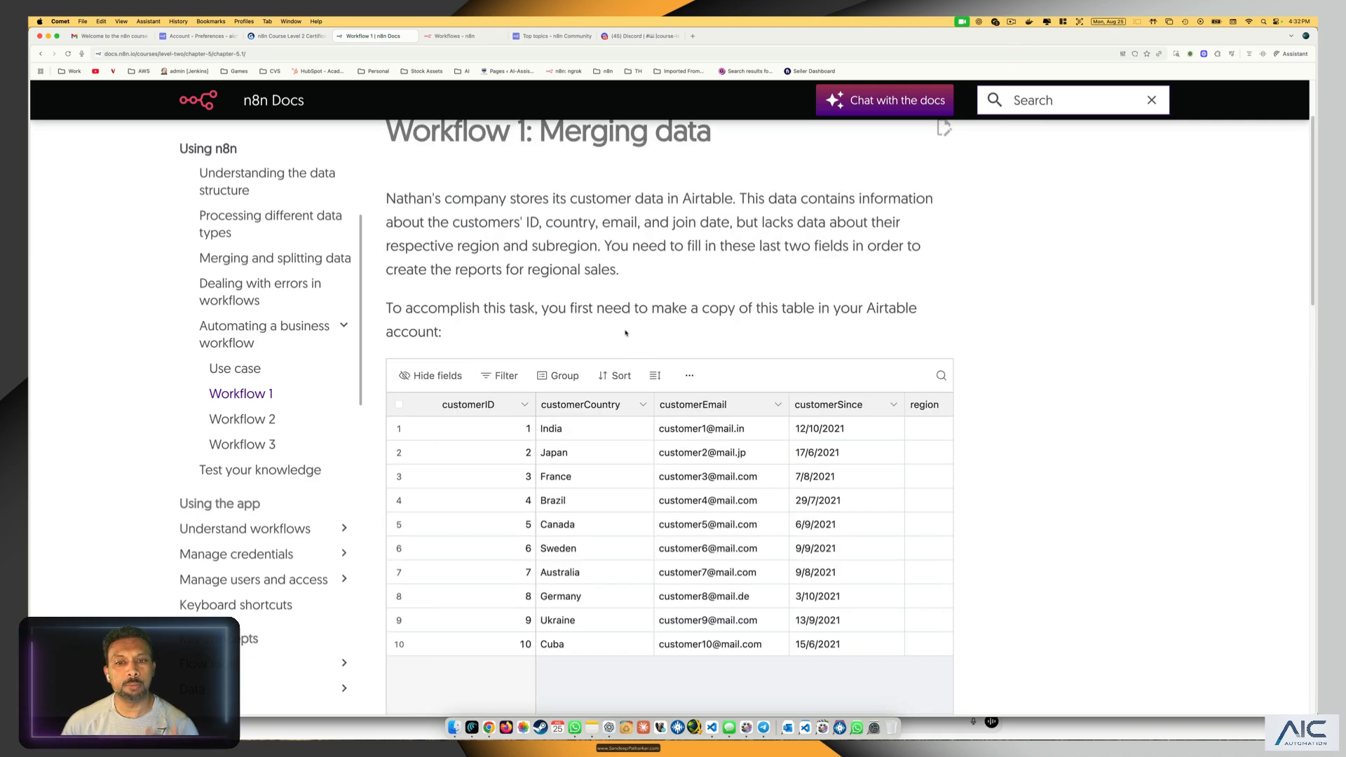
left_click(259, 421)
scroll(281, 407, "down", 5)
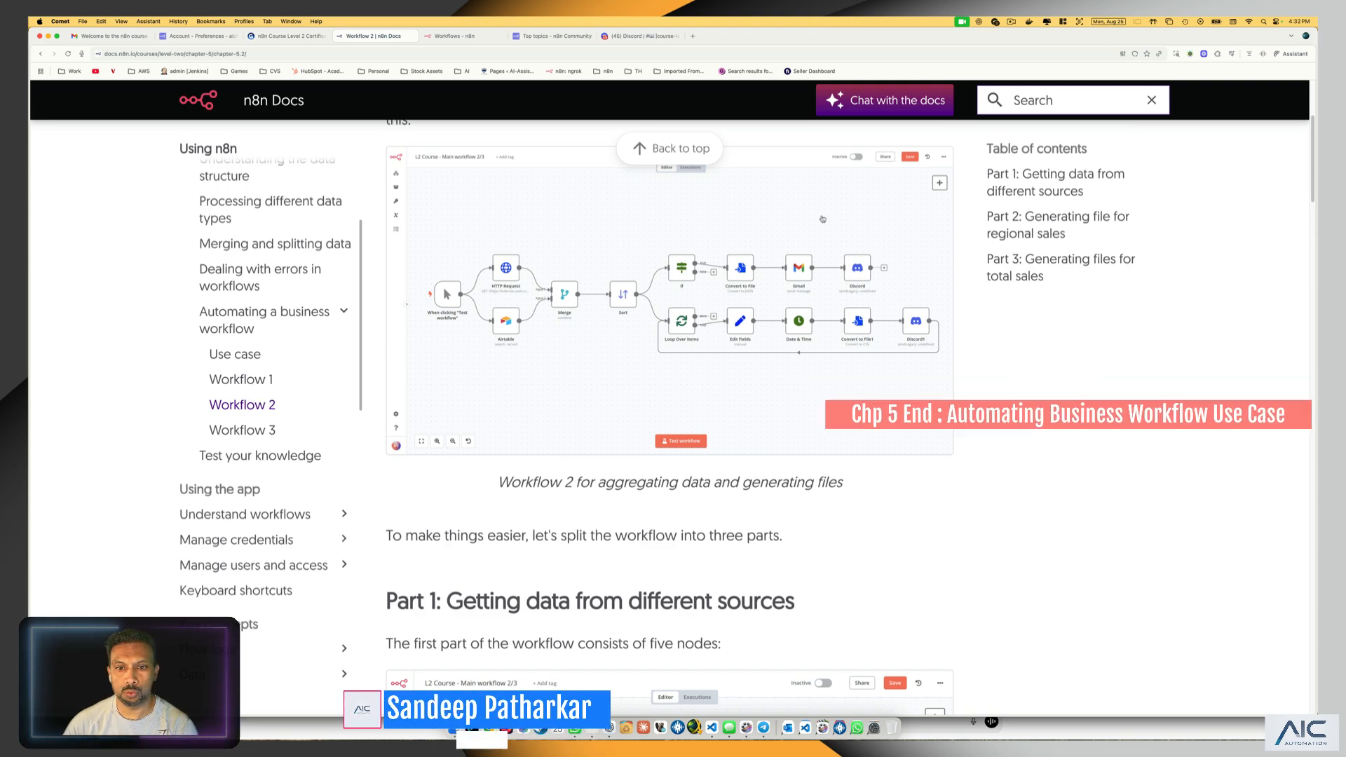
left_click(282, 382)
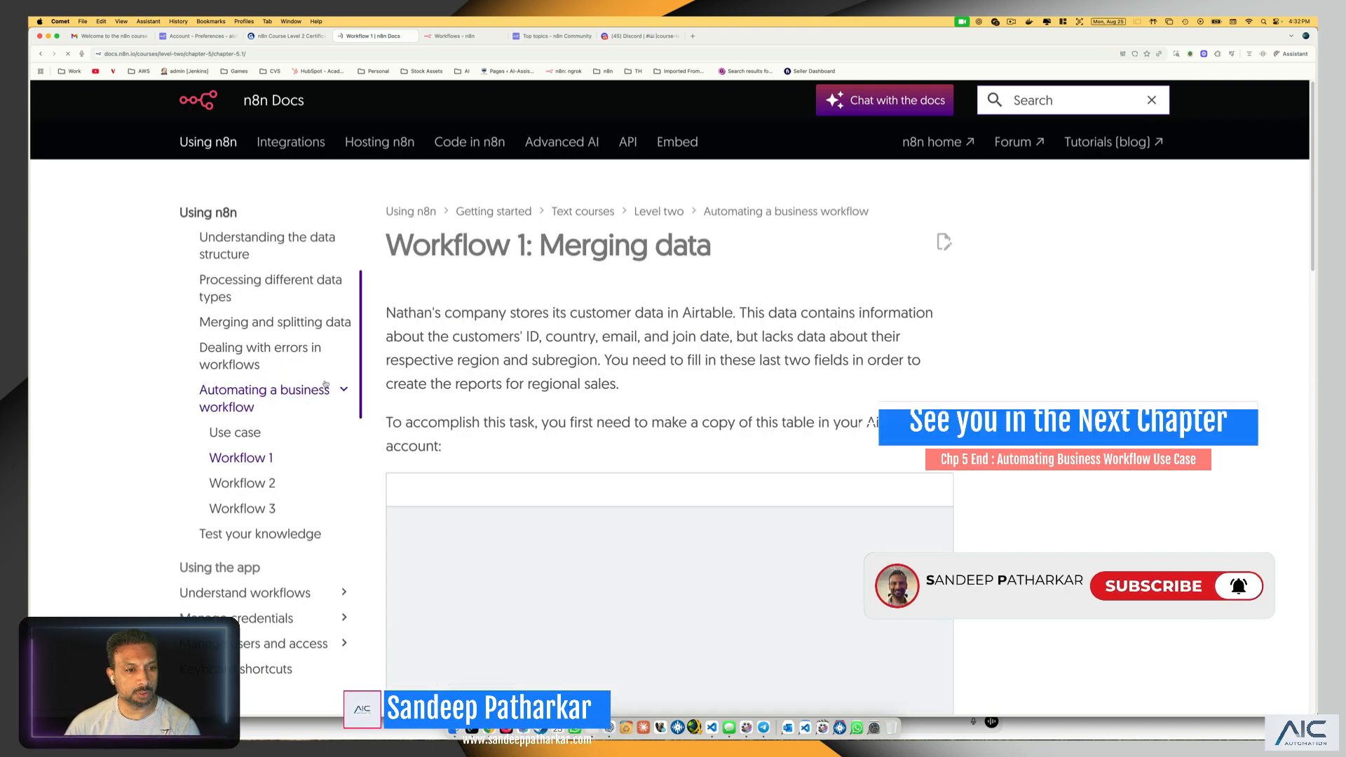